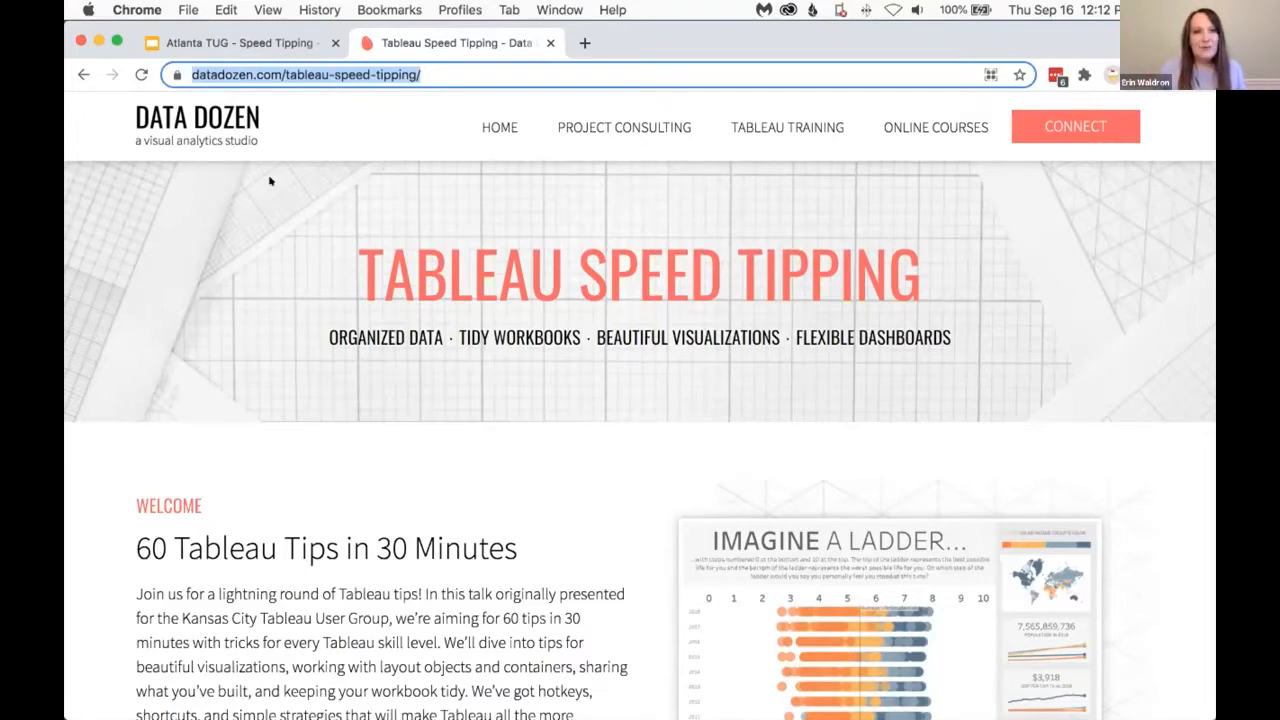
- Switch to the Tableau Speed Tipping workbook in Tableau and open its data source page
left_click(99, 41)
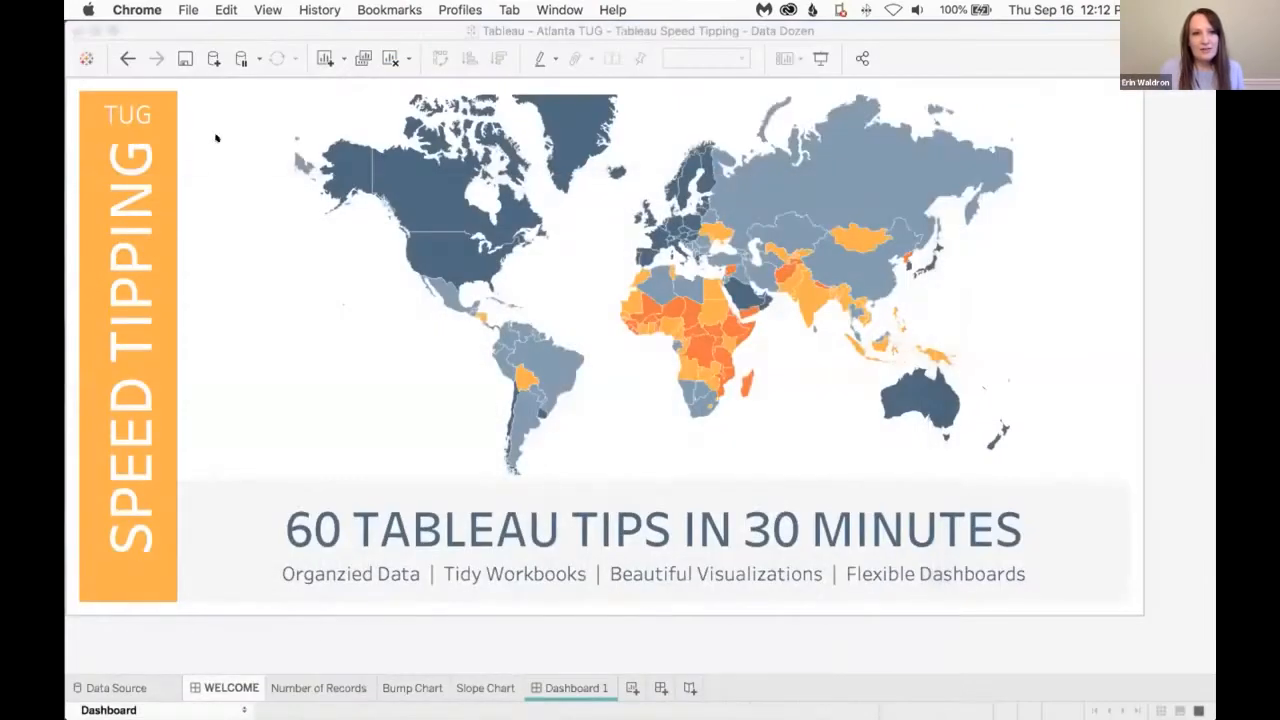
left_click(270, 27)
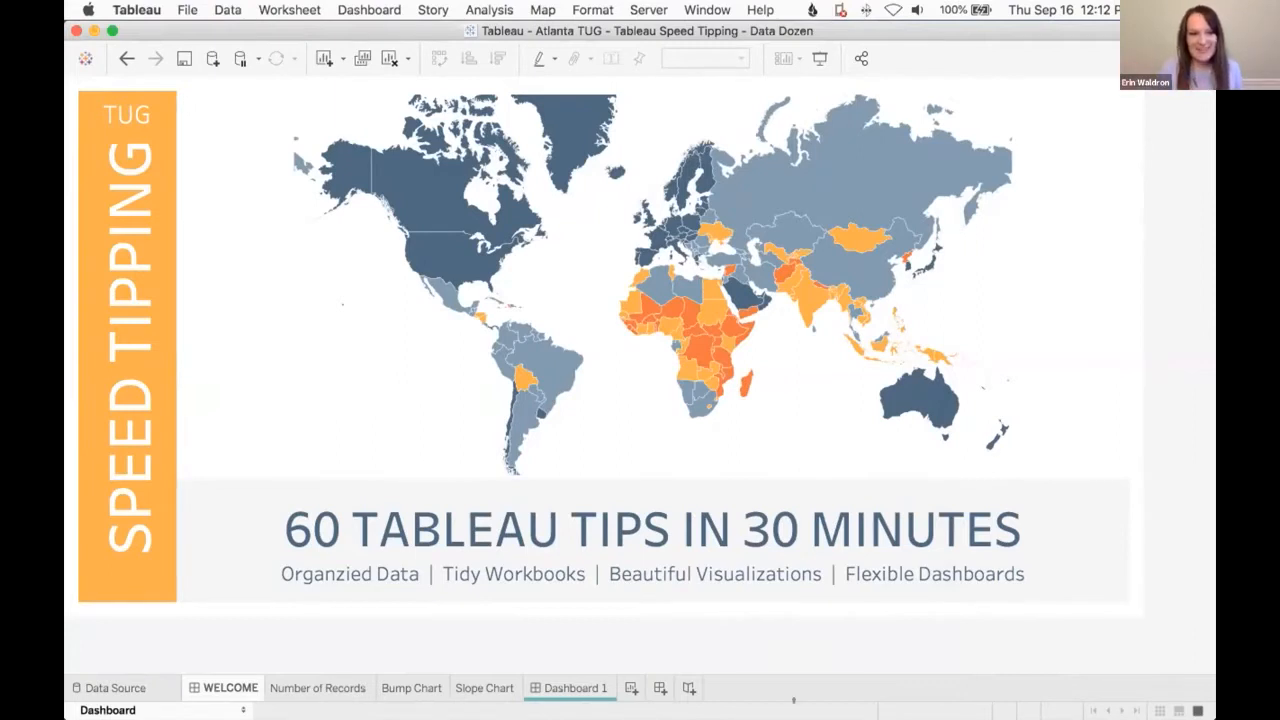
left_click(127, 696)
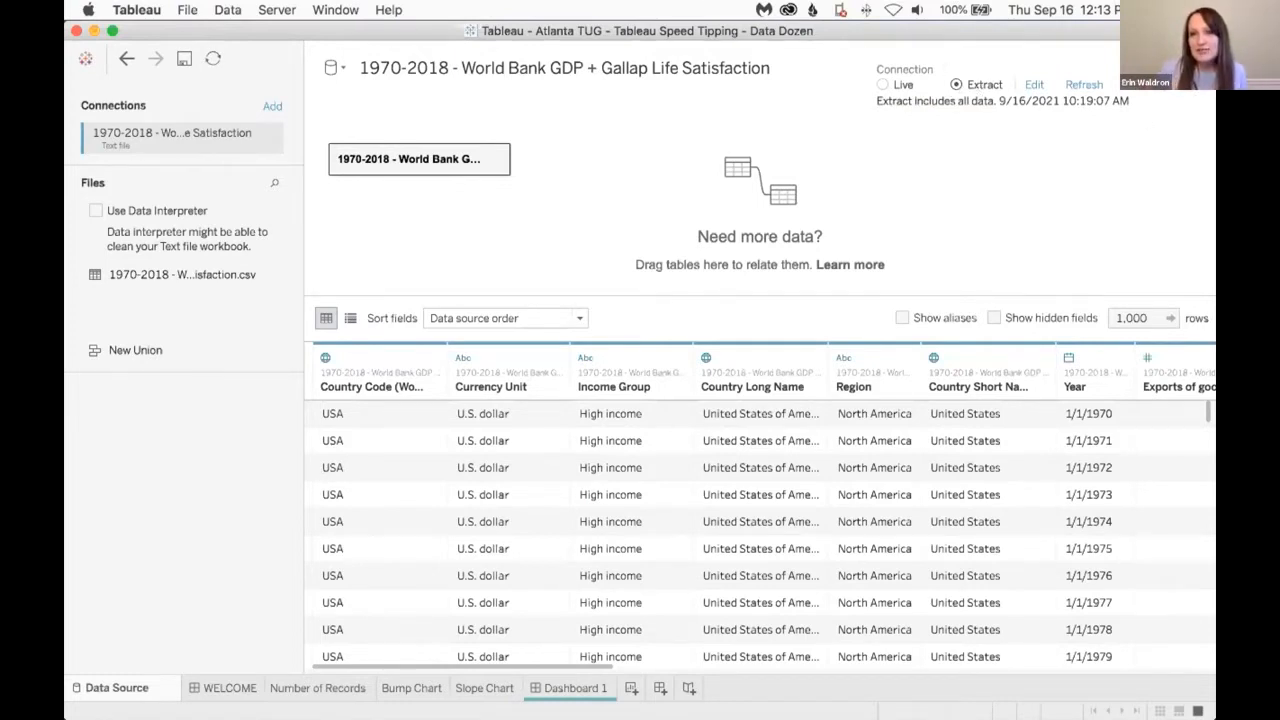
- Start adding a data source filter on the Region field and dismiss it without applying anything
left_click(1182, 85)
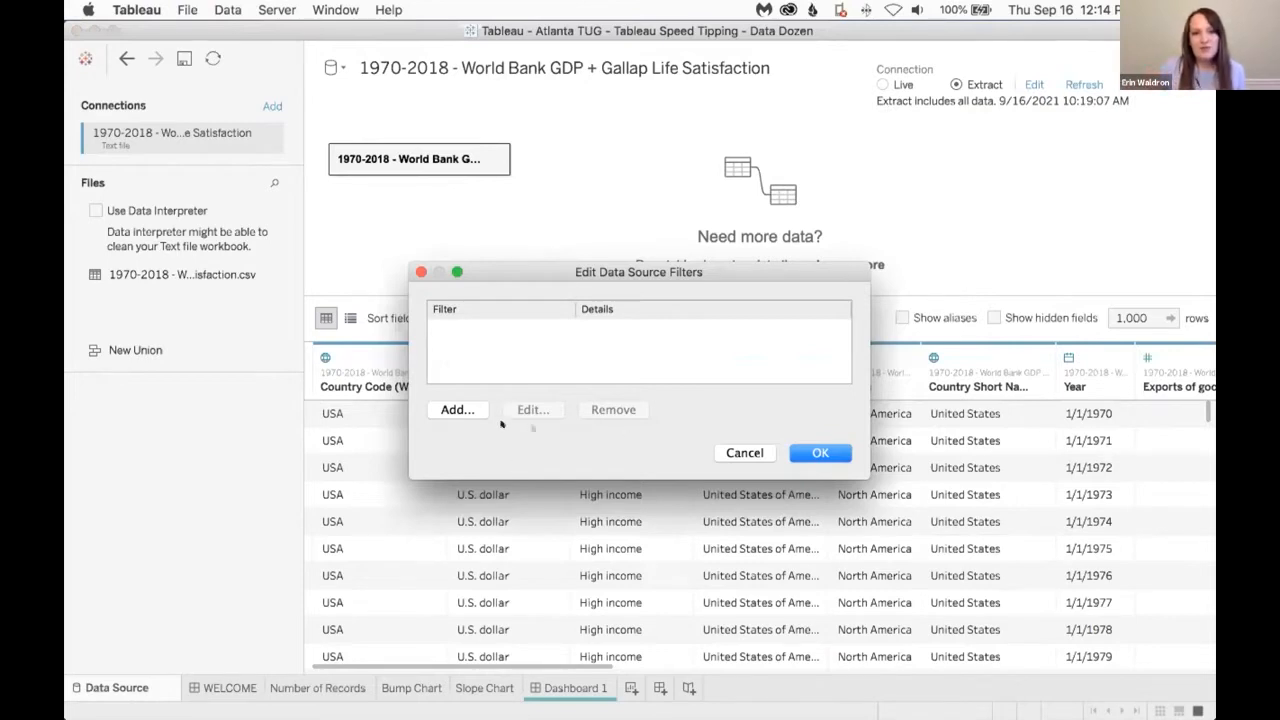
left_click(458, 410)
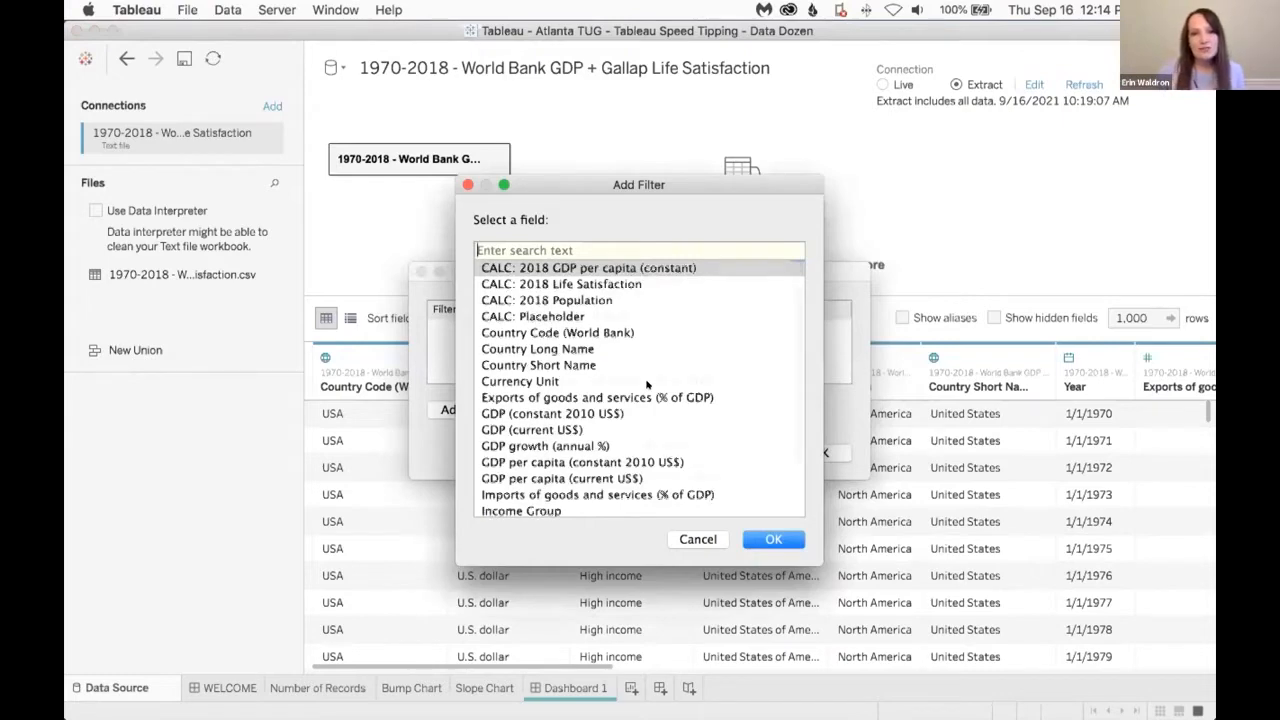
scroll(646, 384, "down", 3)
left_click(528, 491)
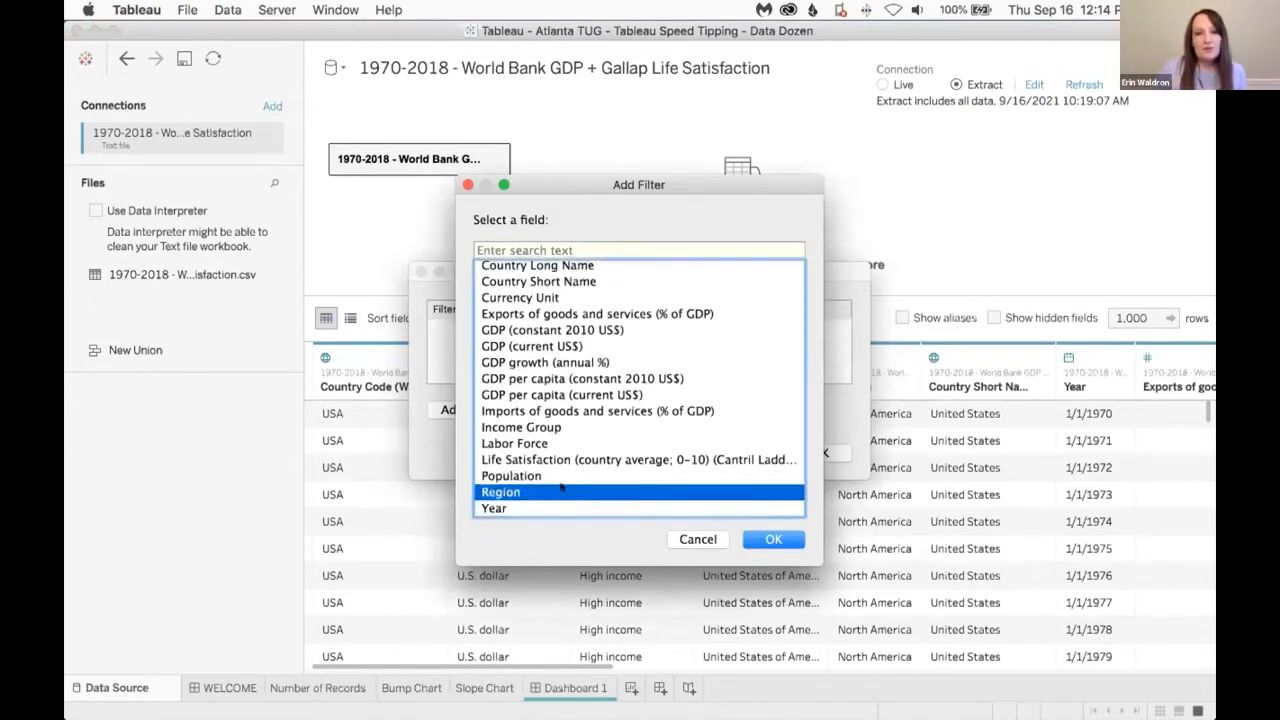
left_click(770, 539)
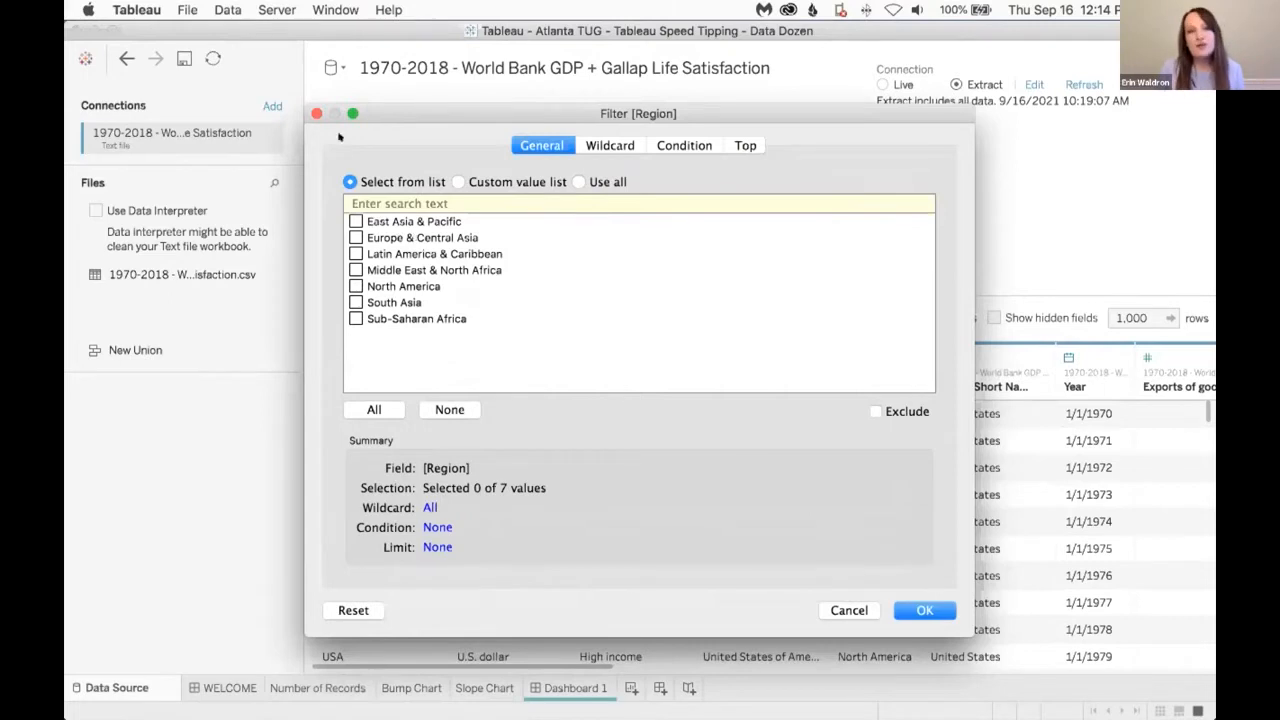
left_click(316, 113)
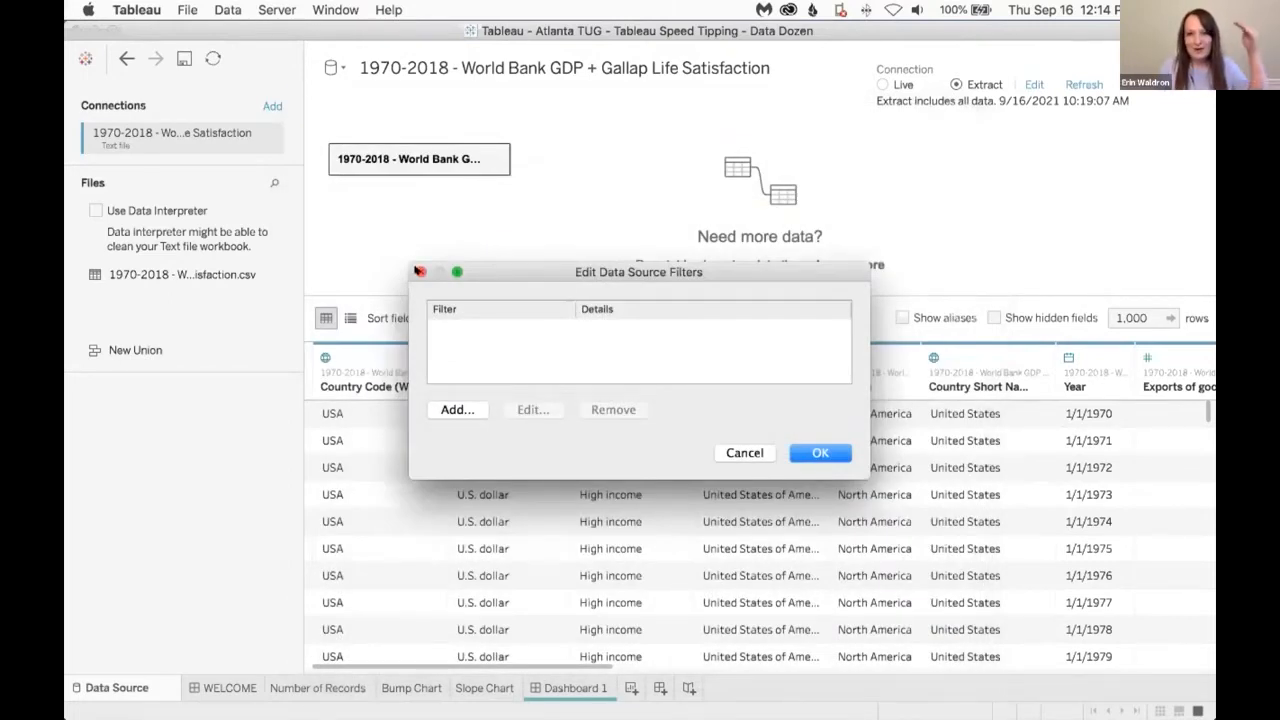
left_click(419, 271)
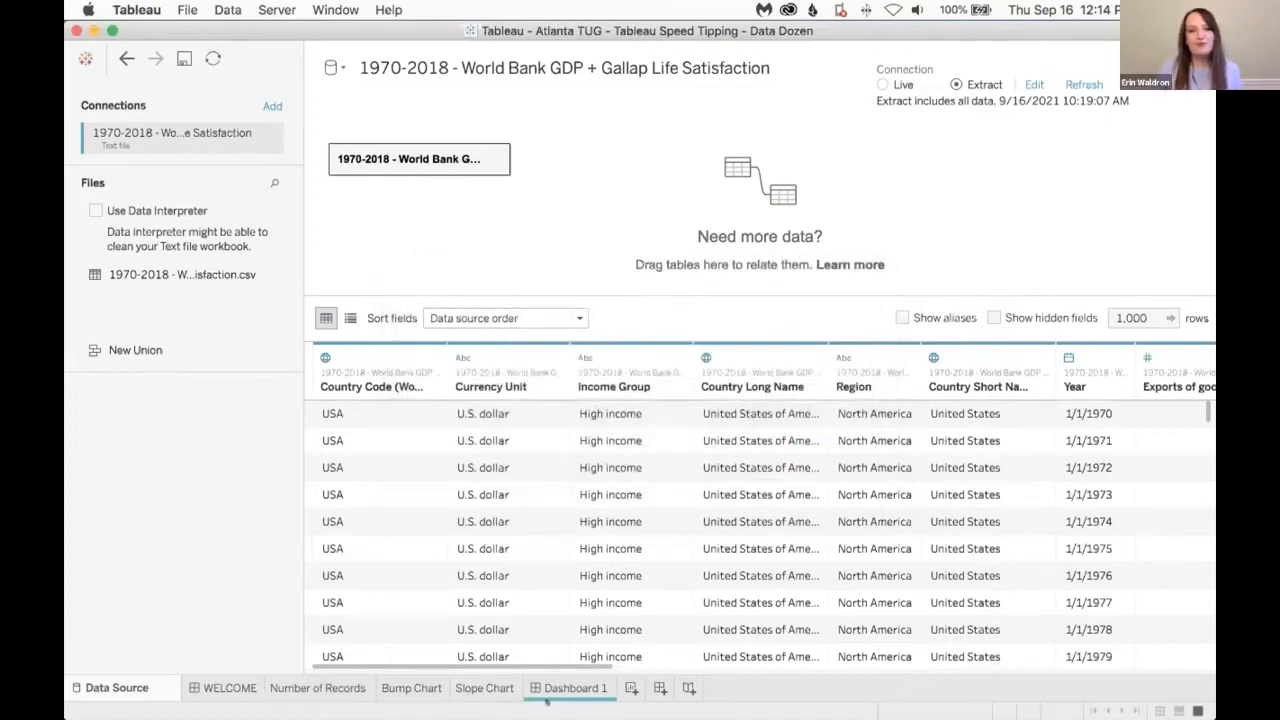
- Create a new worksheet with a wider Data pane and expand the Region, Country hierarchy
left_click(631, 688)
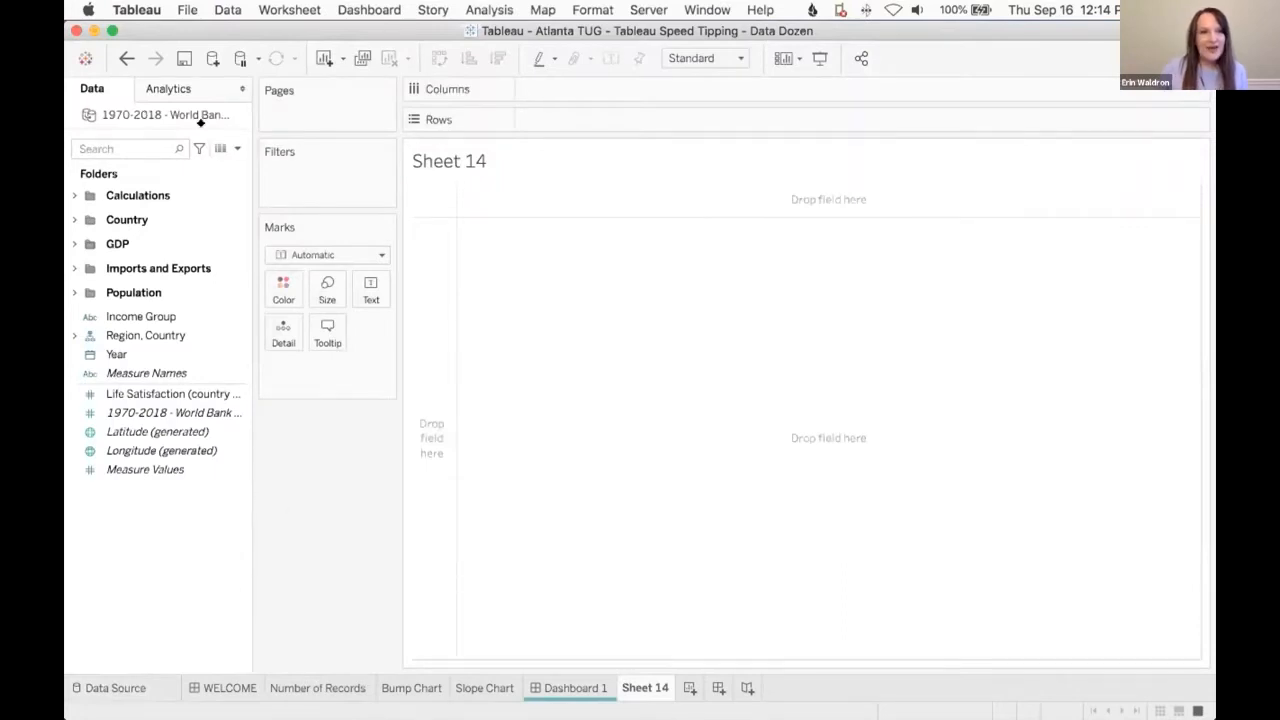
left_click_drag(251, 485, 296, 420)
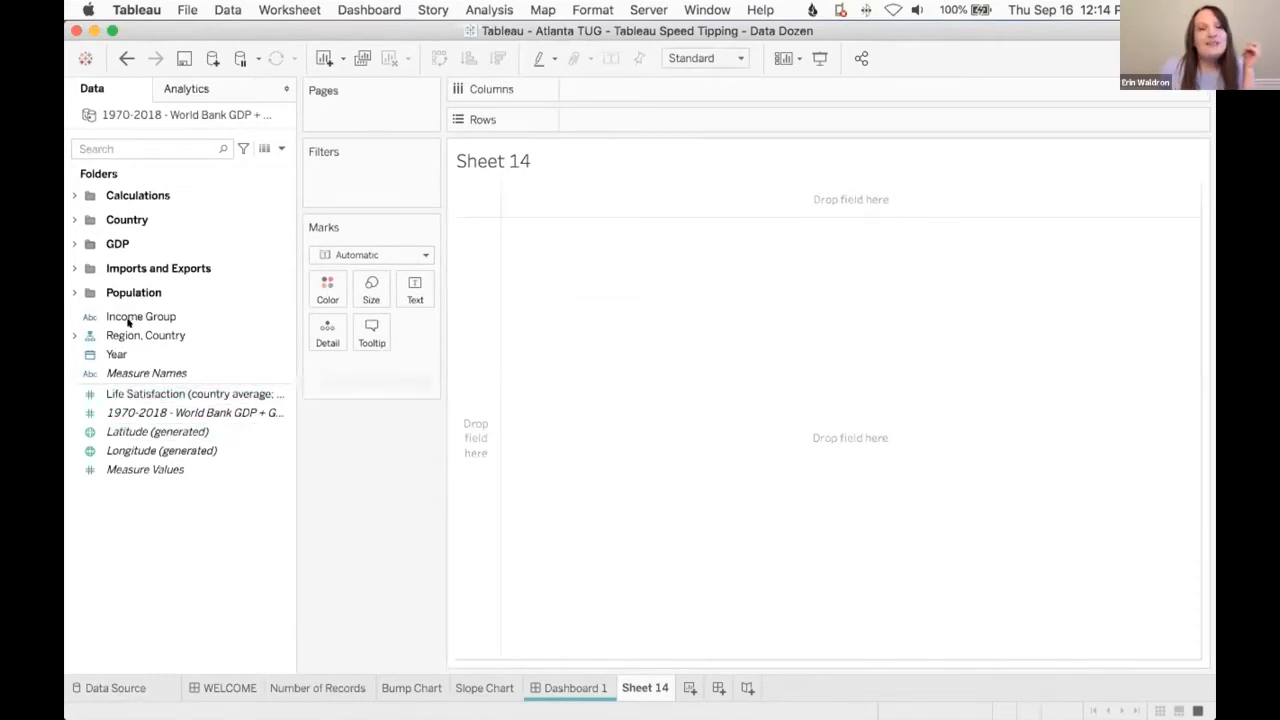
left_click(93, 318)
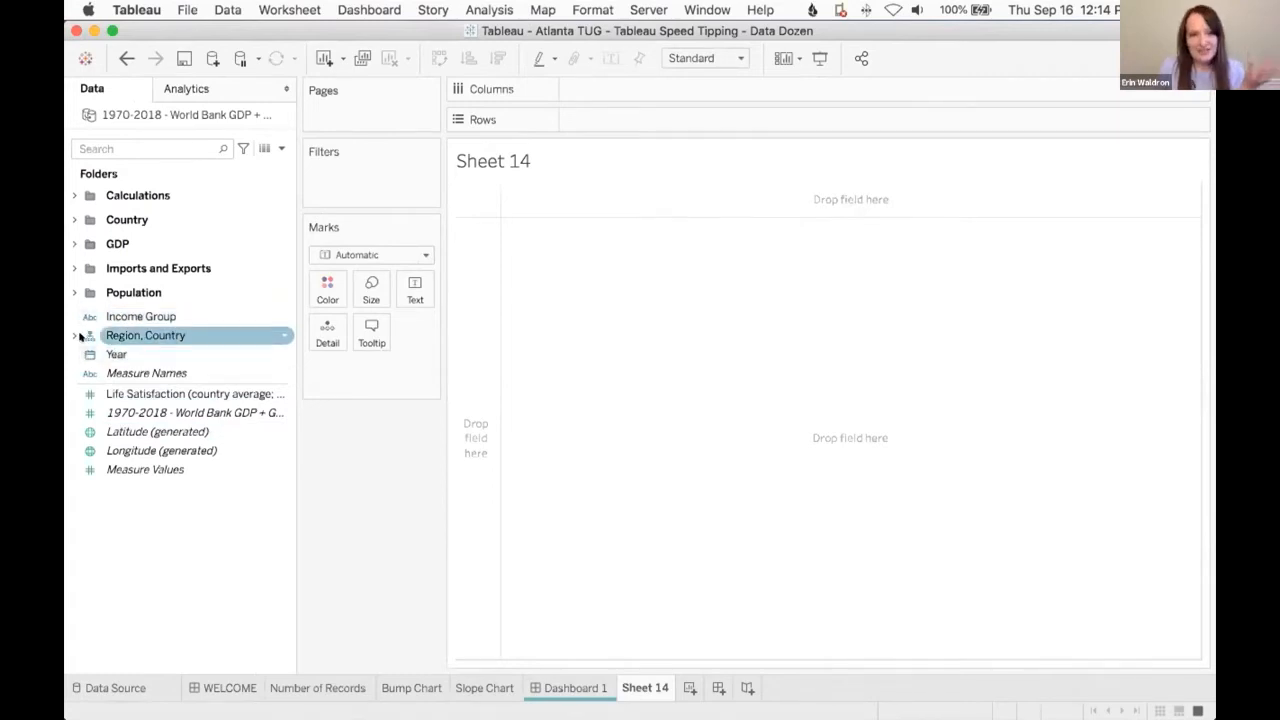
left_click(72, 336)
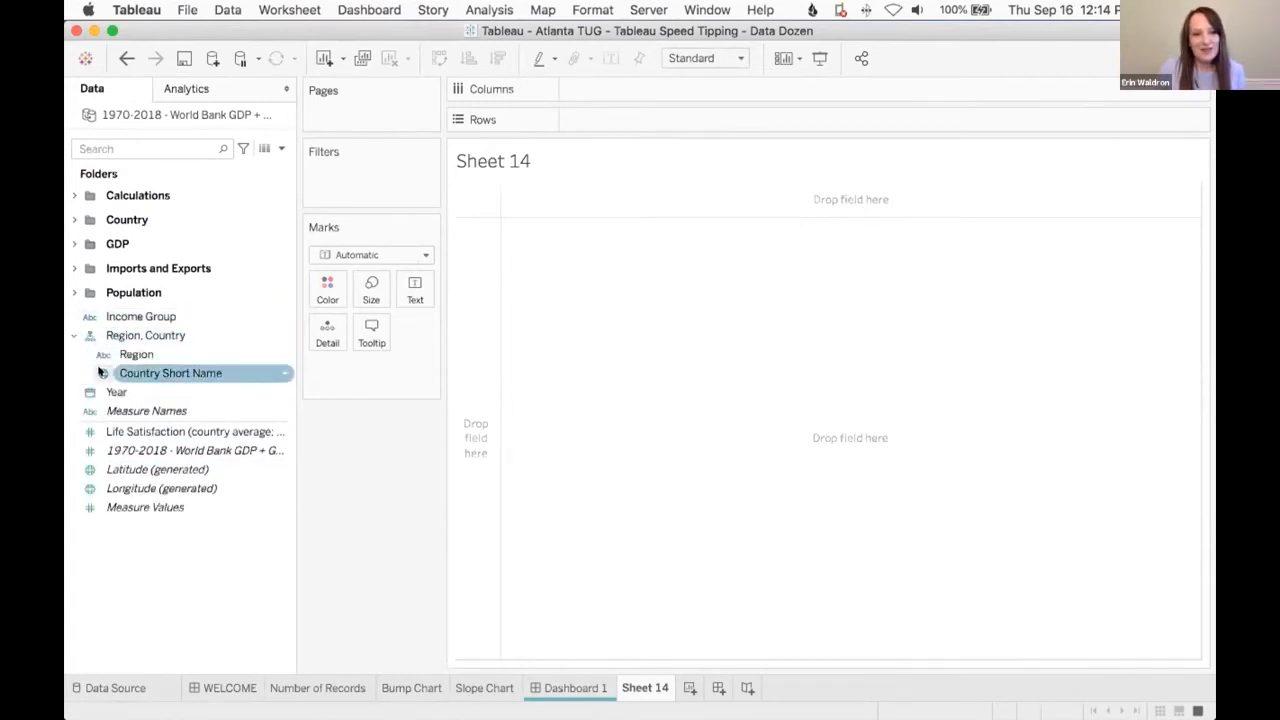
- Look at the available geographic roles for the Country Short Name field without changing its role
left_click(97, 371)
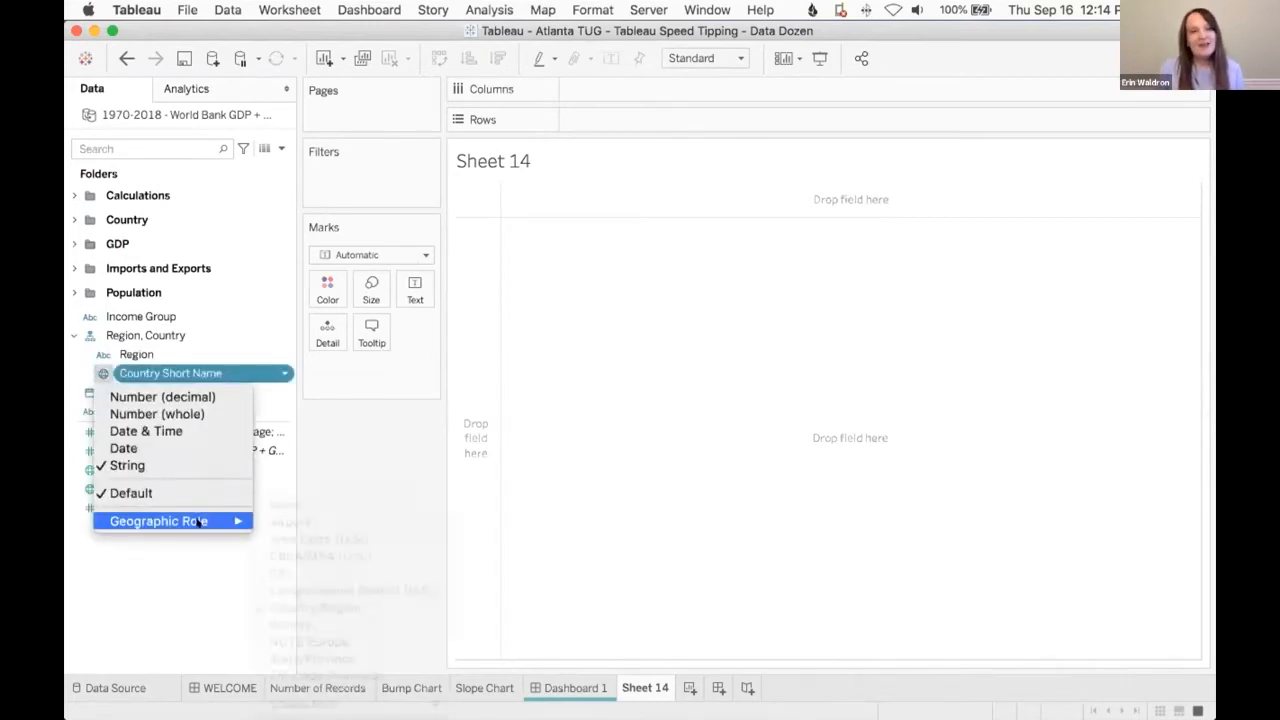
mouse_move(203, 523)
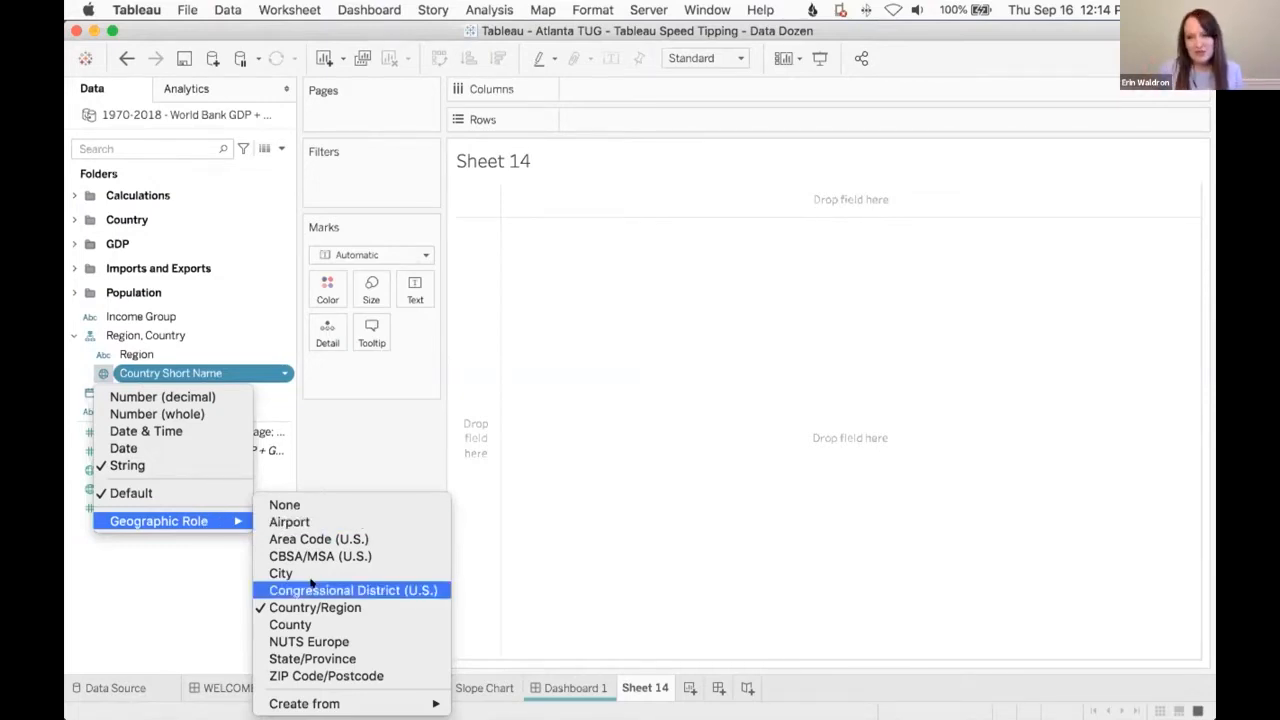
left_click(368, 441)
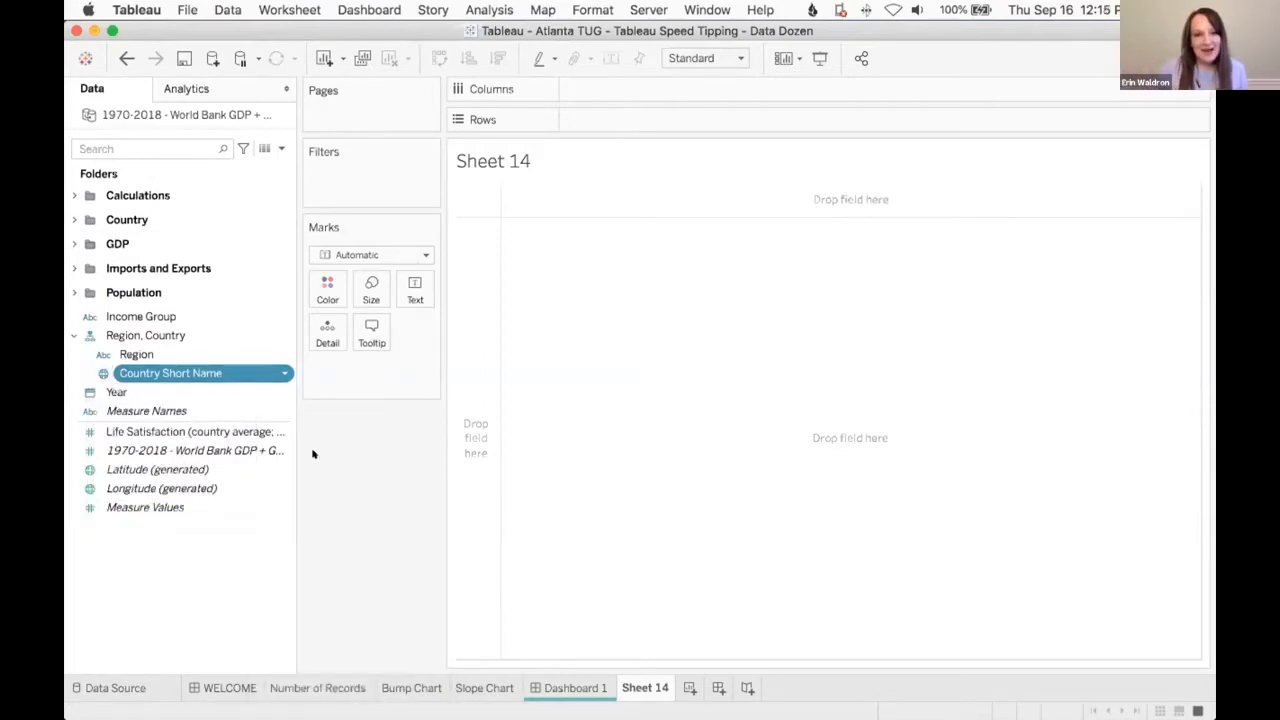
- Add the 1970-2018 World Bank data source's record count field to the empty view as text
left_click_drag(240, 451, 410, 400)
left_click(255, 433)
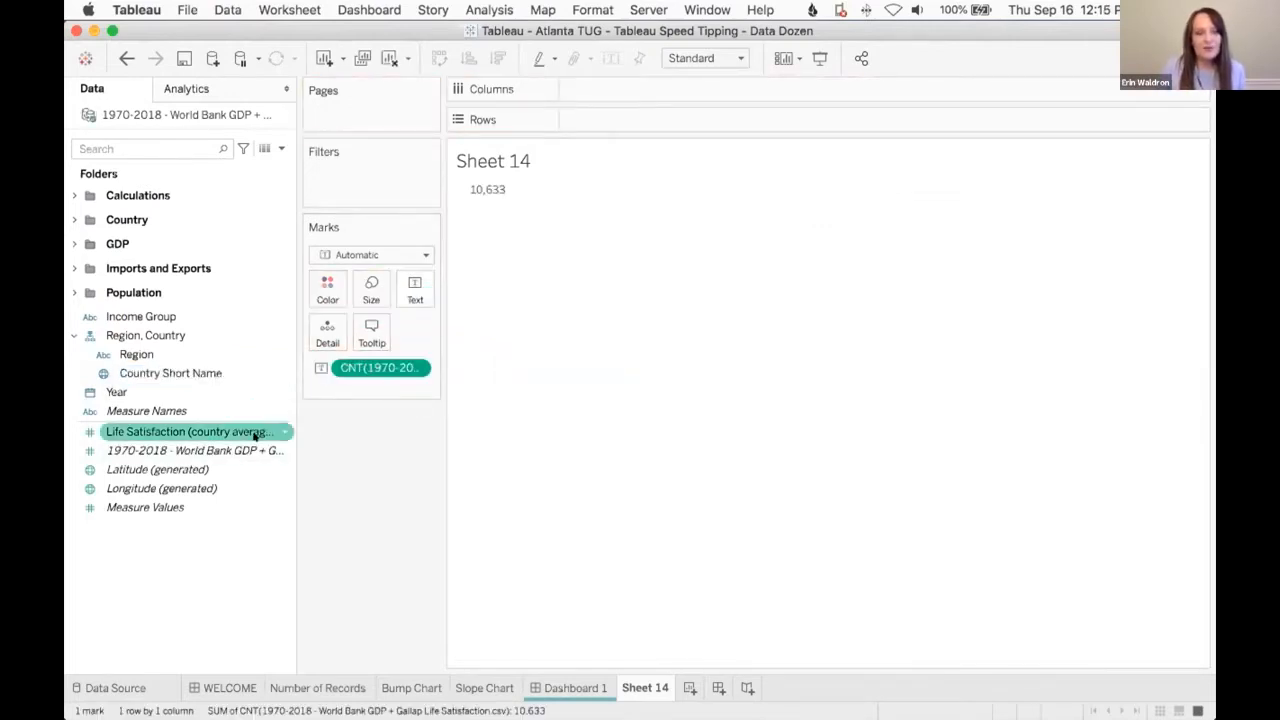
left_click(257, 450)
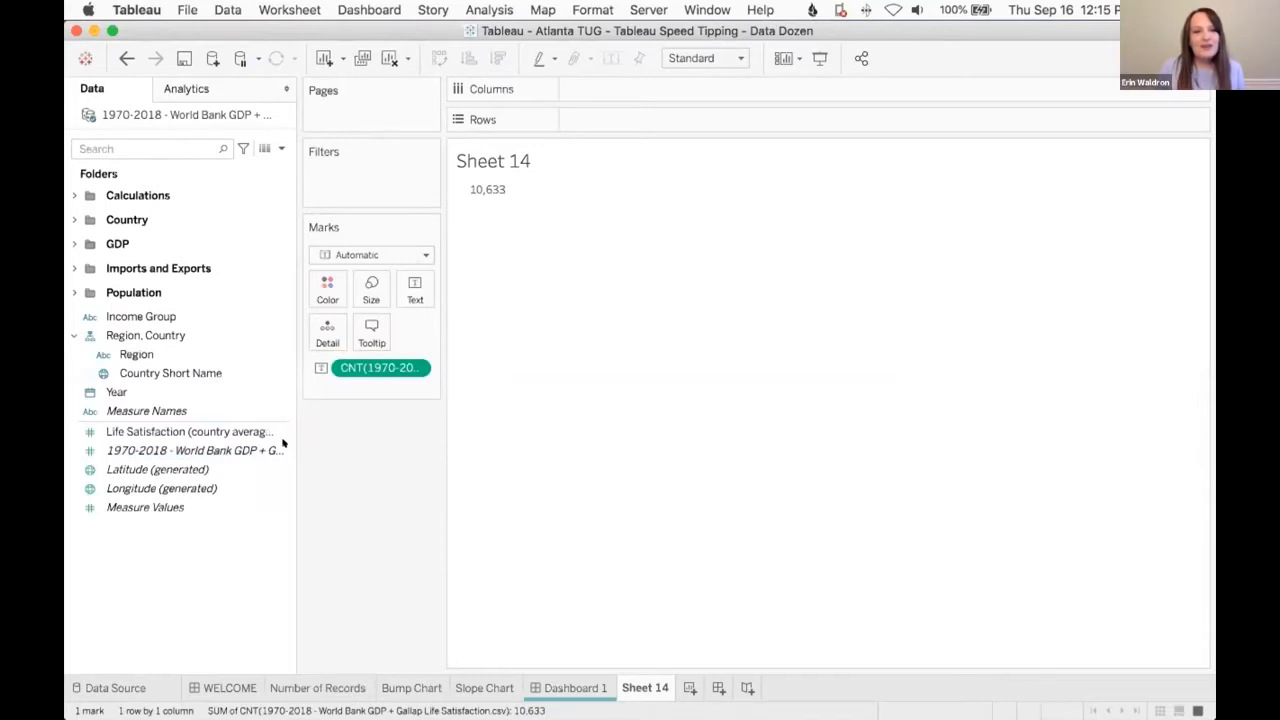
mouse_move(281, 442)
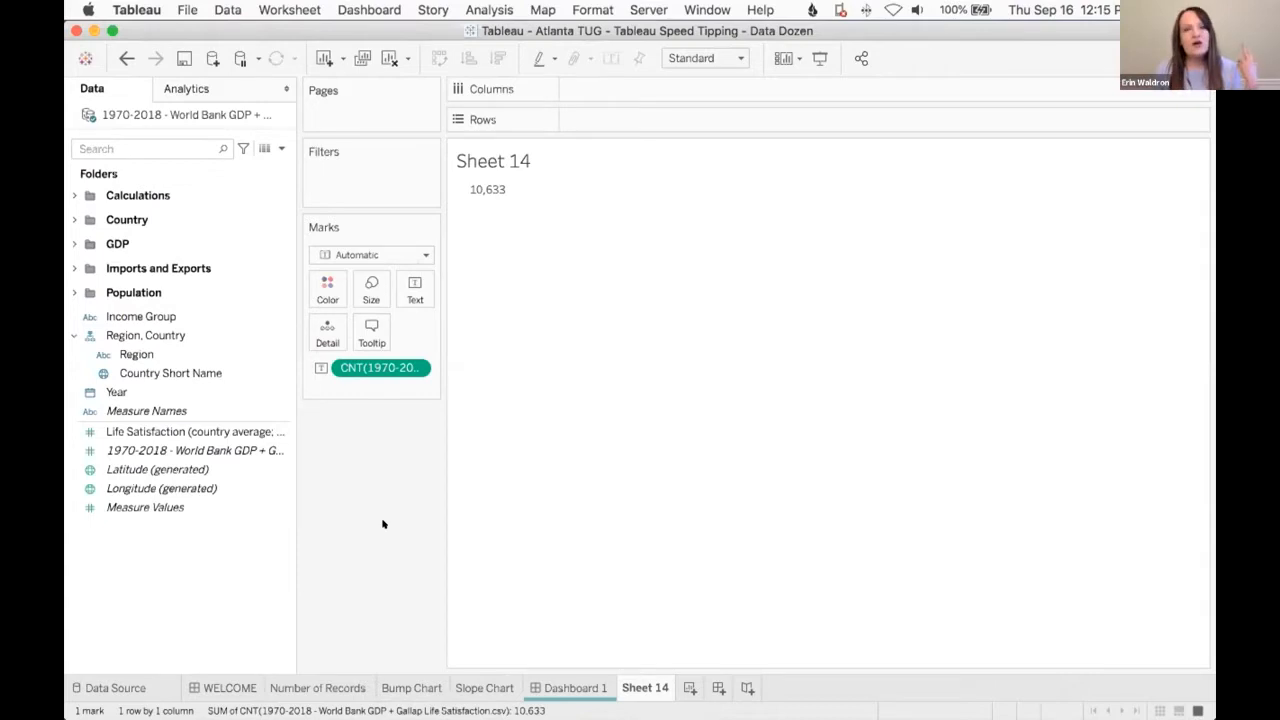
- Break the record count down by Country Short Name in rows and Year in columns
left_click(157, 372)
left_click_drag(142, 370, 560, 118)
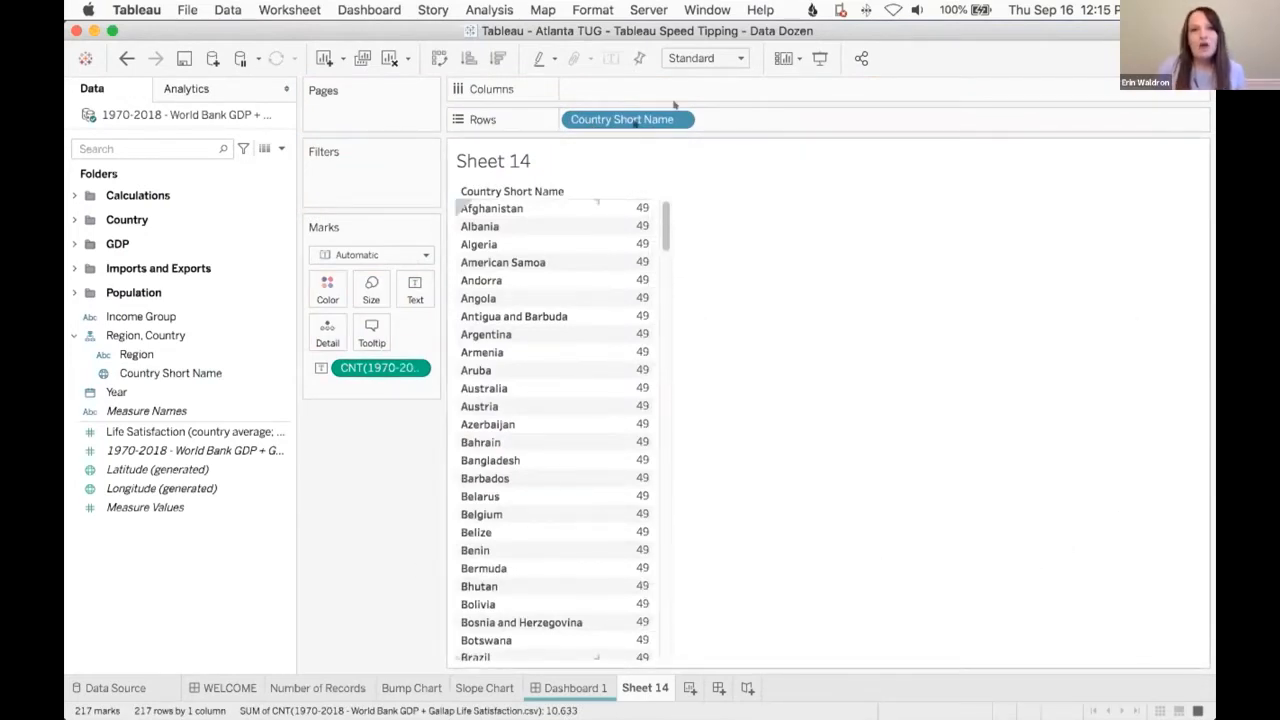
scroll(661, 226, "down", 15)
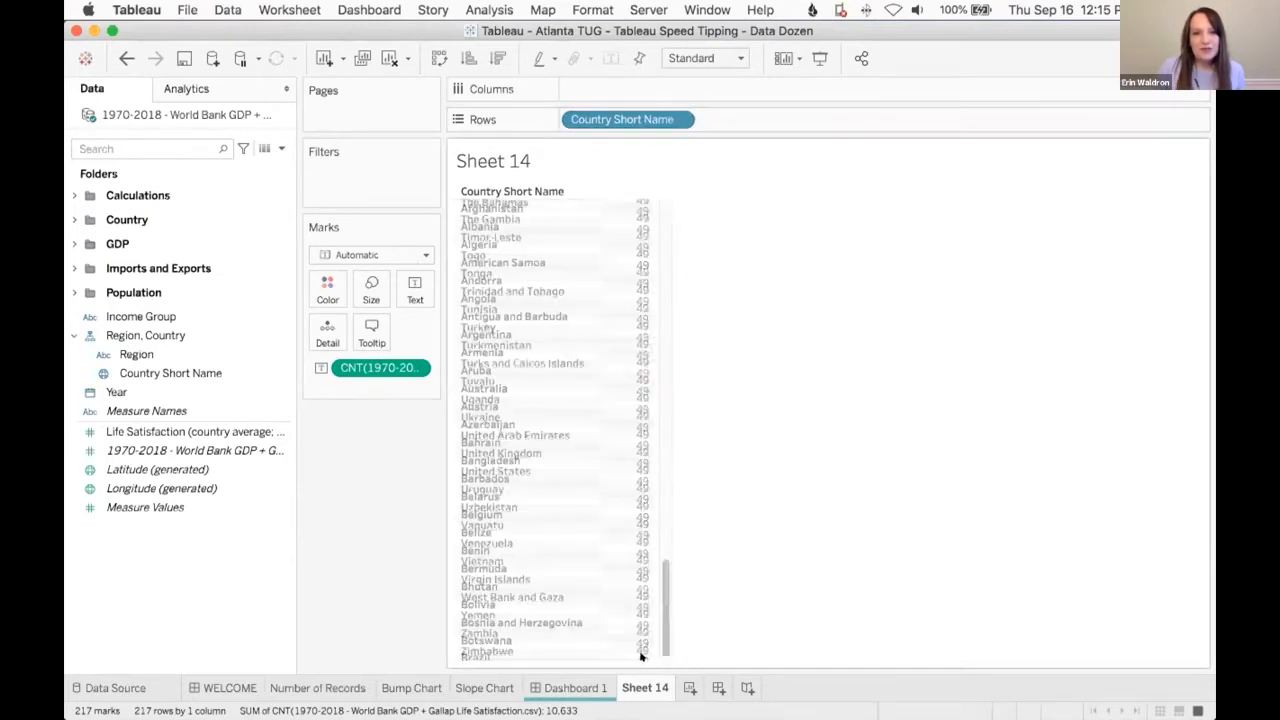
scroll(631, 380, "up", 15)
left_click_drag(116, 392, 592, 90)
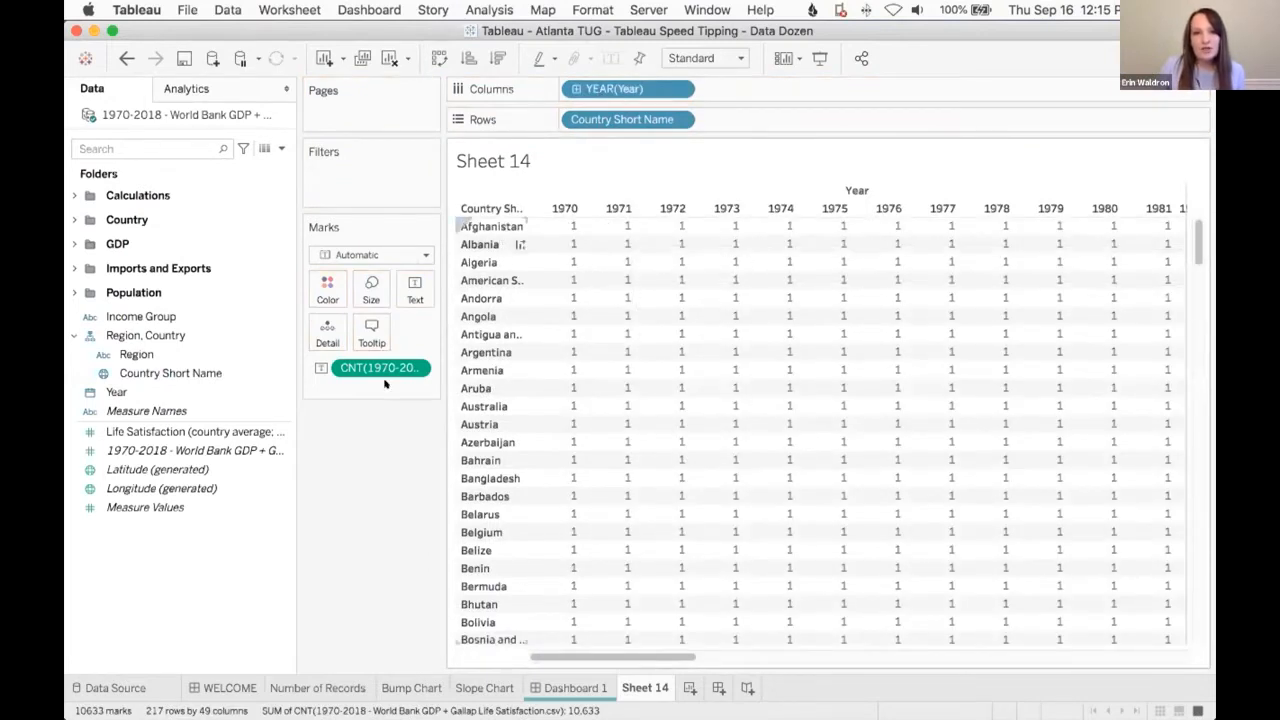
- Encode the record count as color instead of text and fit the sheet to Entire View
left_click_drag(385, 368, 384, 500)
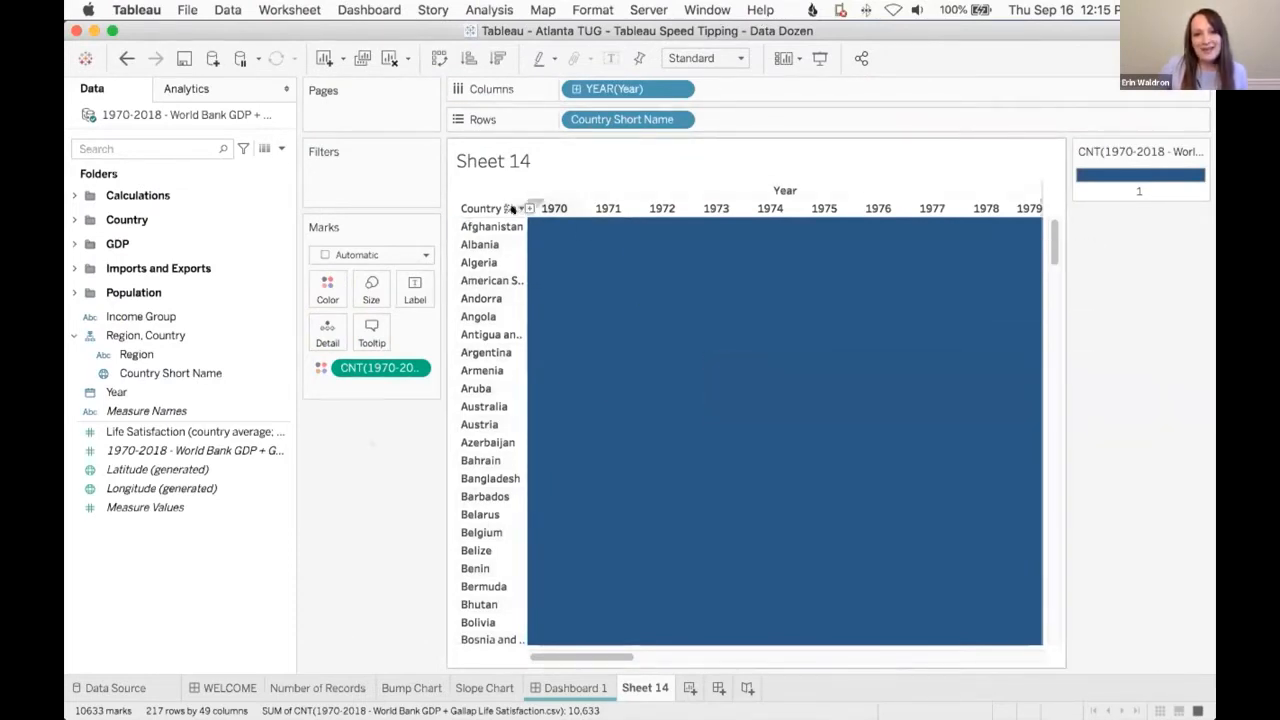
left_click(705, 58)
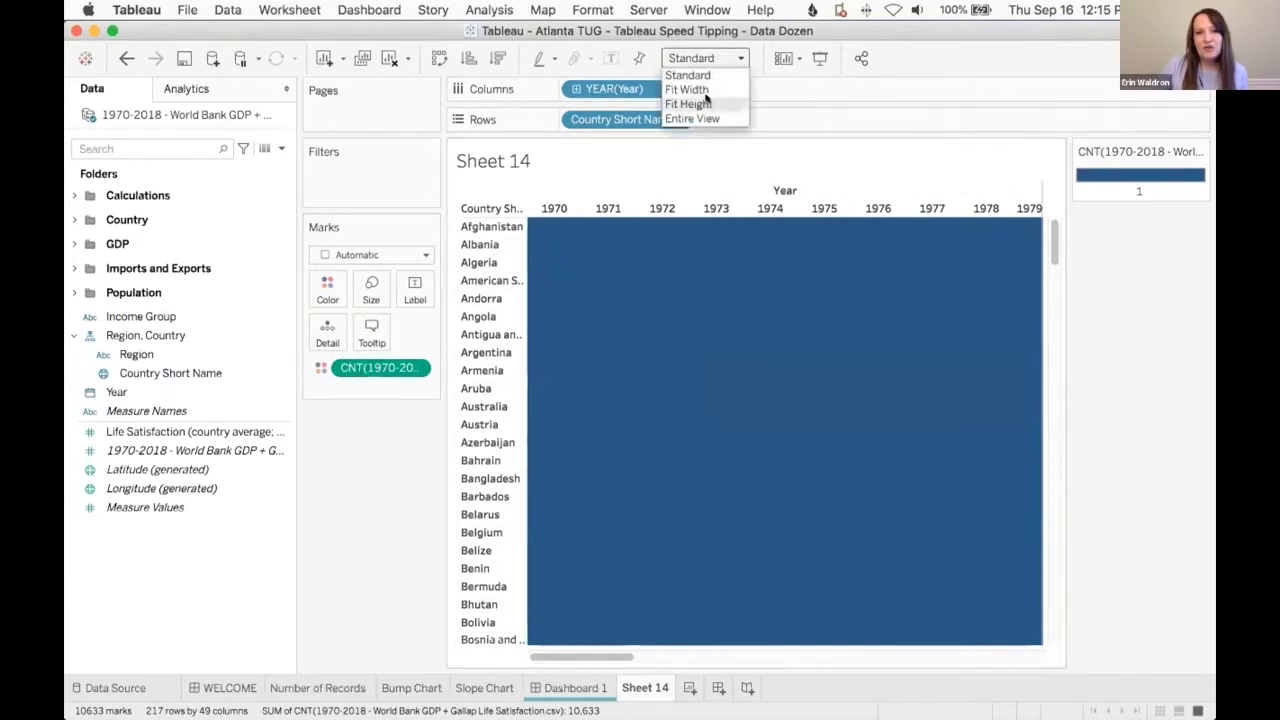
left_click(697, 116)
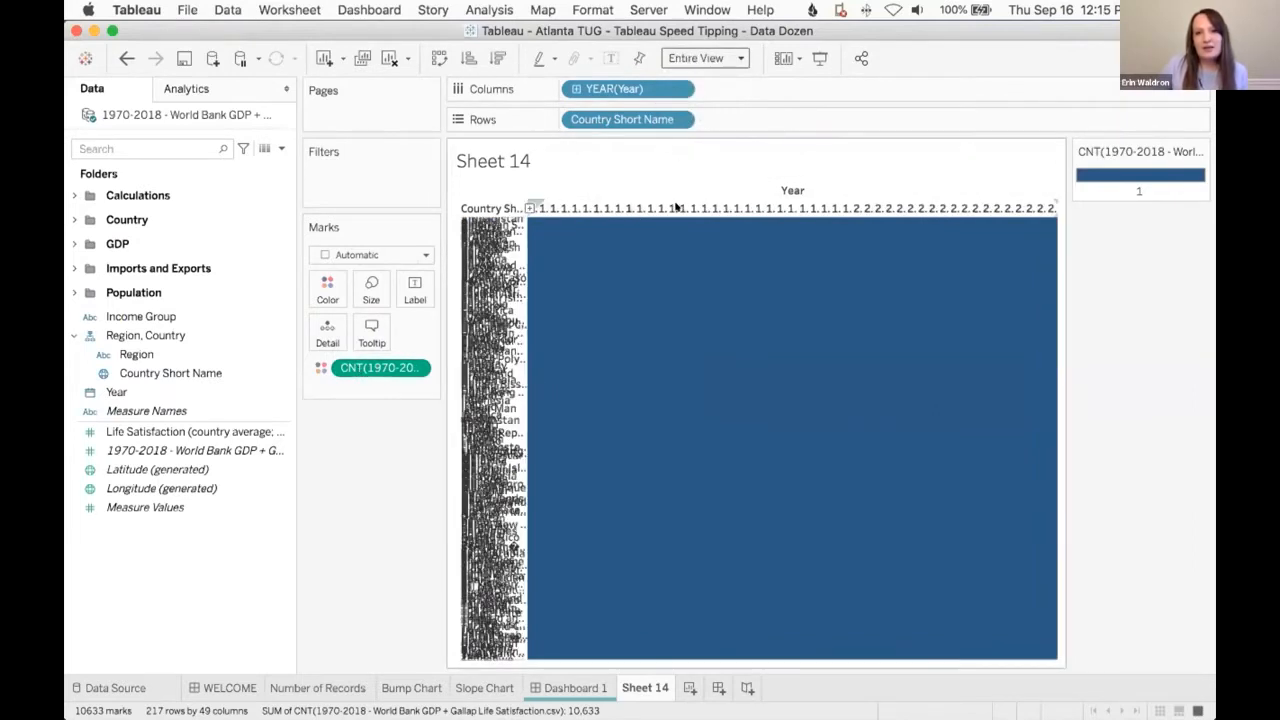
- Hide the headers of the Year columns and the Country Short Name rows
left_click(678, 89)
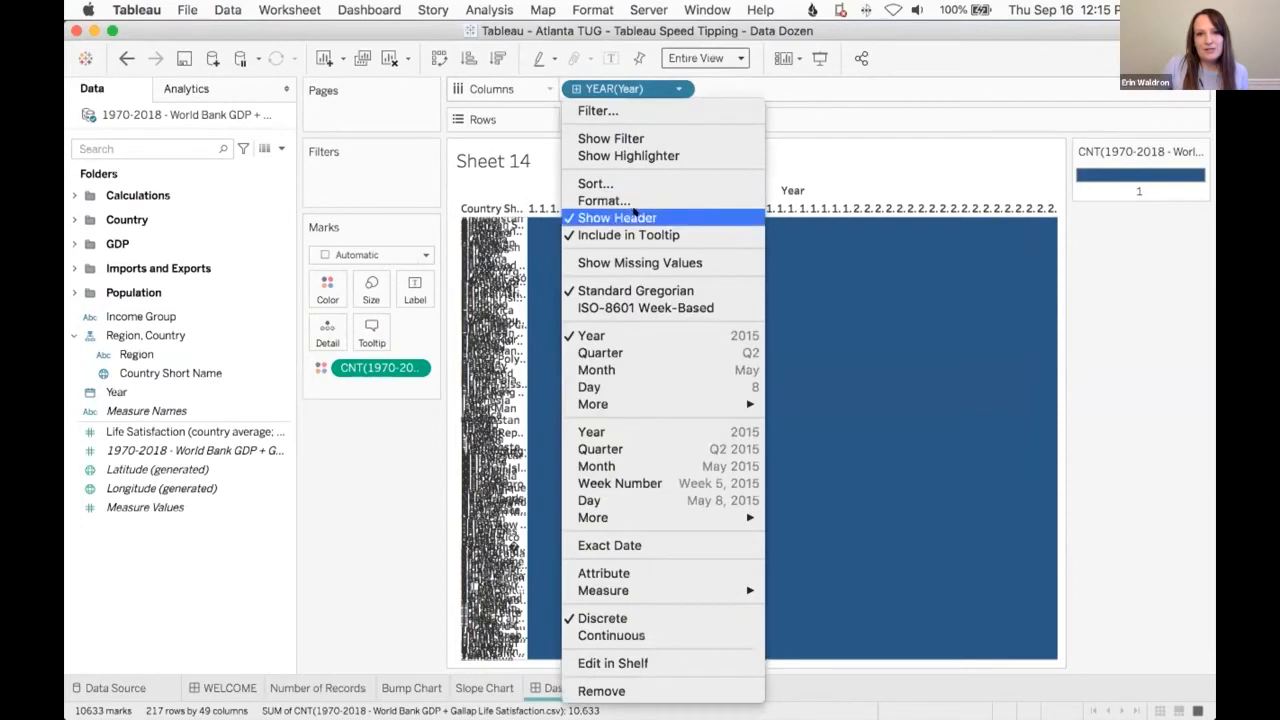
left_click(614, 214)
left_click(679, 119)
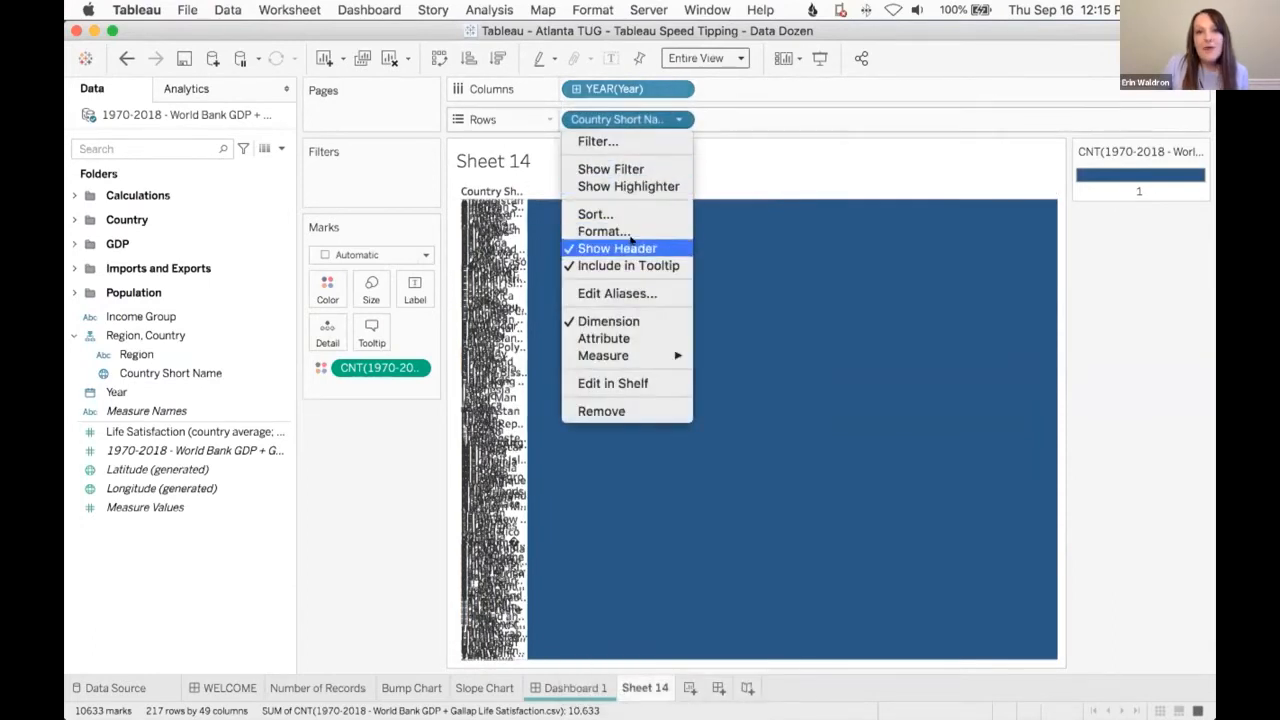
left_click(617, 248)
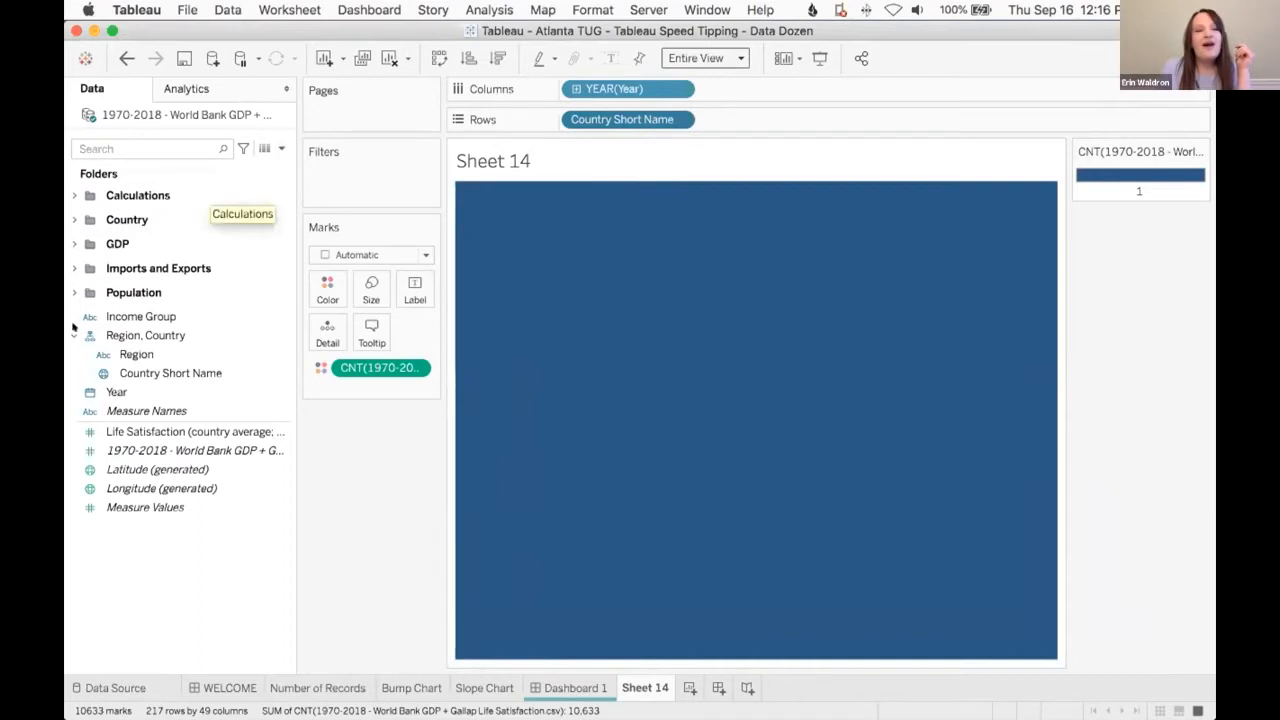
- Examine the grouping options for the Data pane and for the selected Life Satisfaction and Latitude (generated) fields
left_click(273, 148)
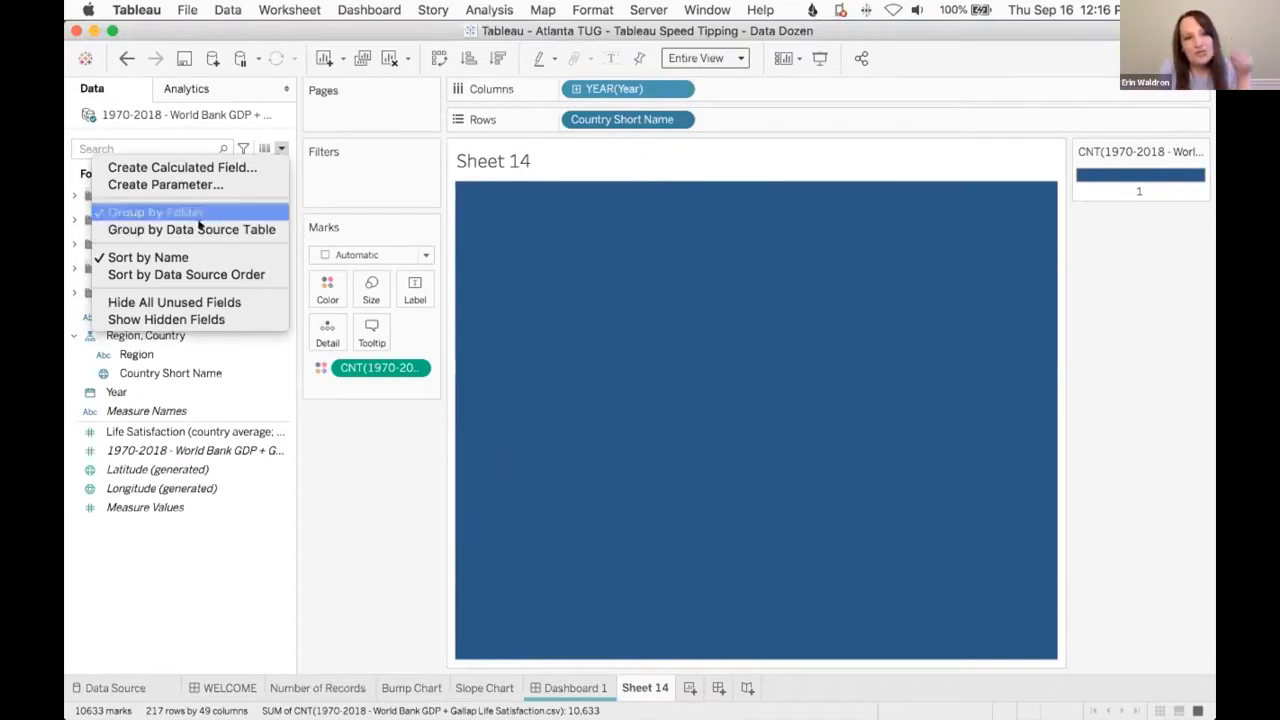
left_click(189, 585)
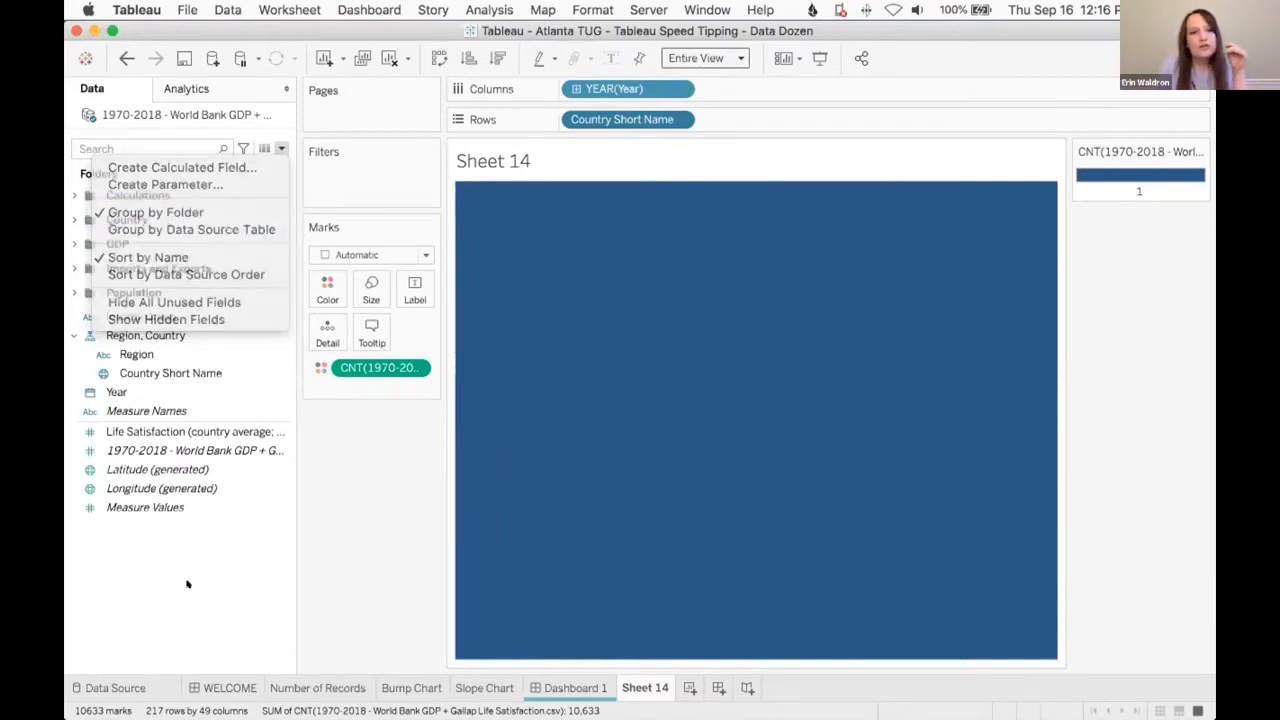
left_click(150, 467, "super")
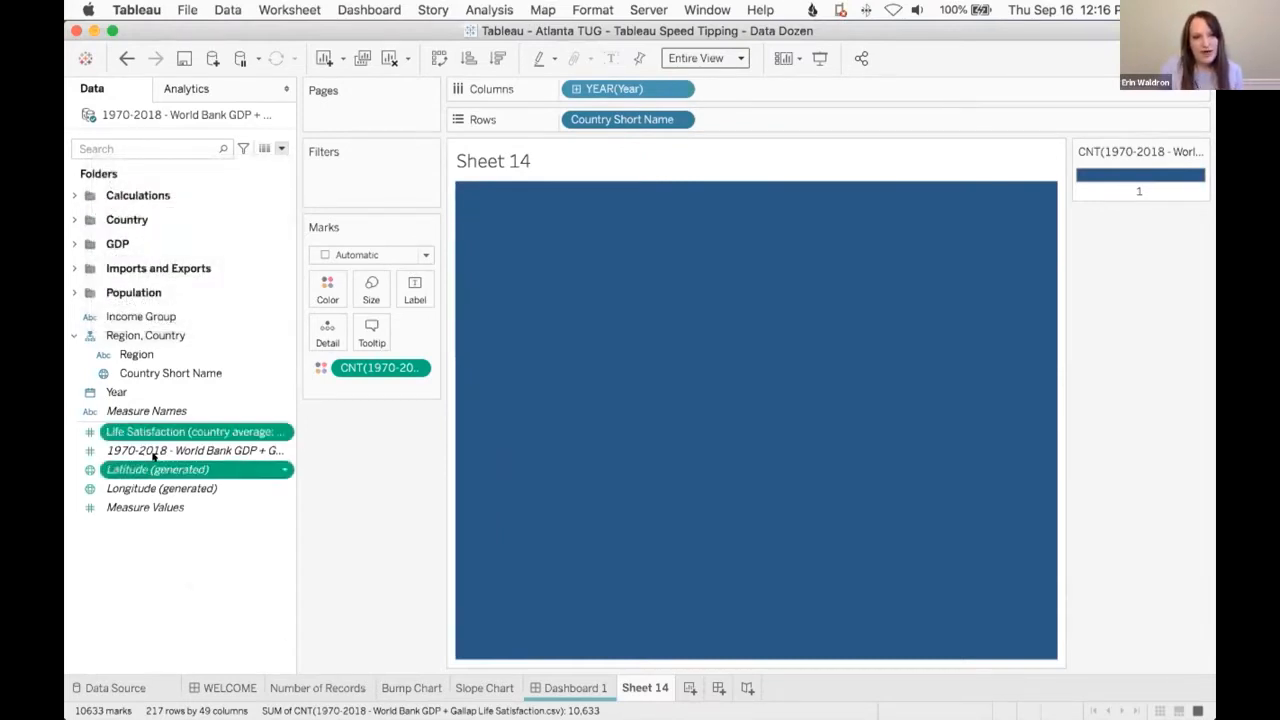
right_click(156, 466)
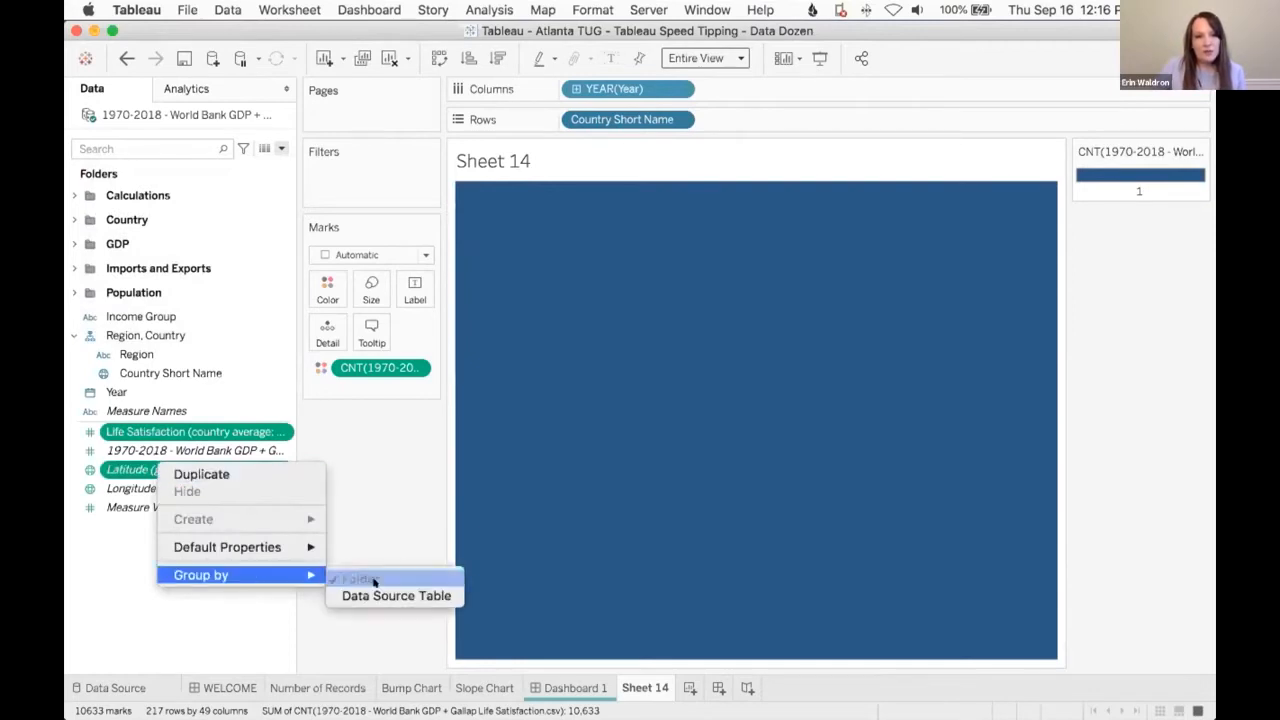
left_click(373, 467)
- Select the Life Satisfaction and 1970-2018 World Bank count fields and view the folders they can be added to
left_click(170, 450)
left_click(185, 432, "super")
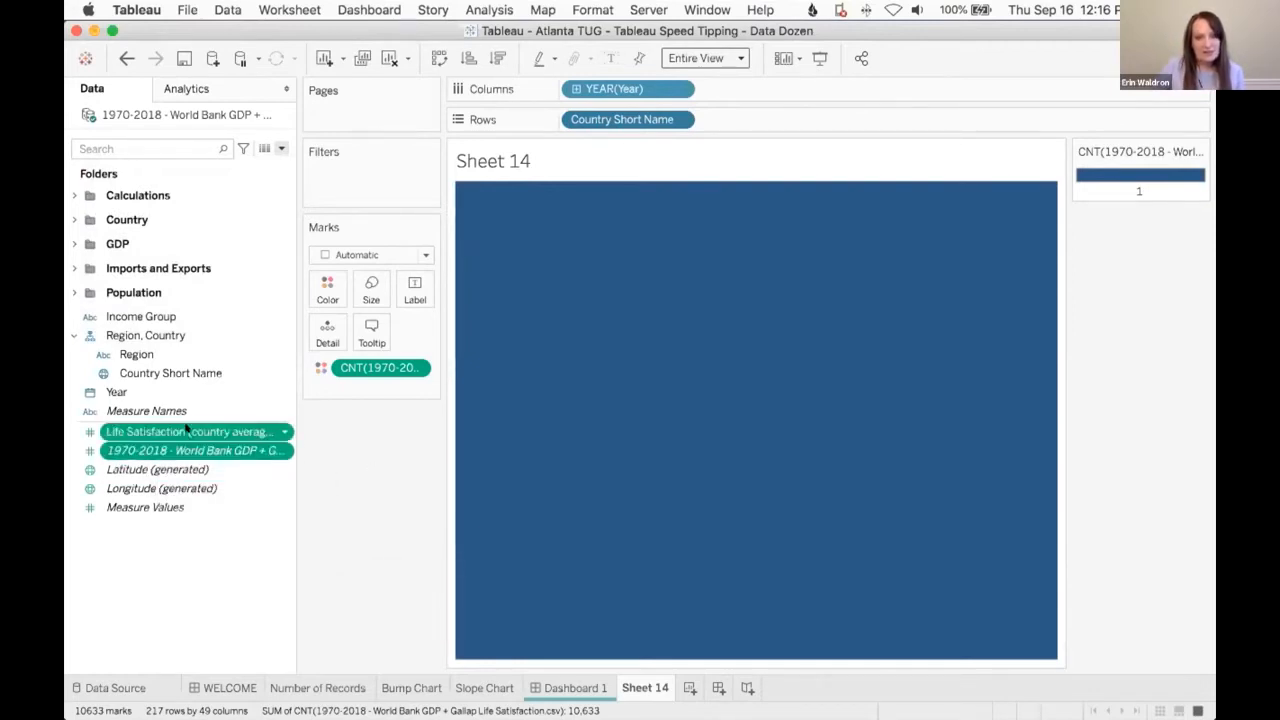
right_click(190, 432)
mouse_move(282, 595)
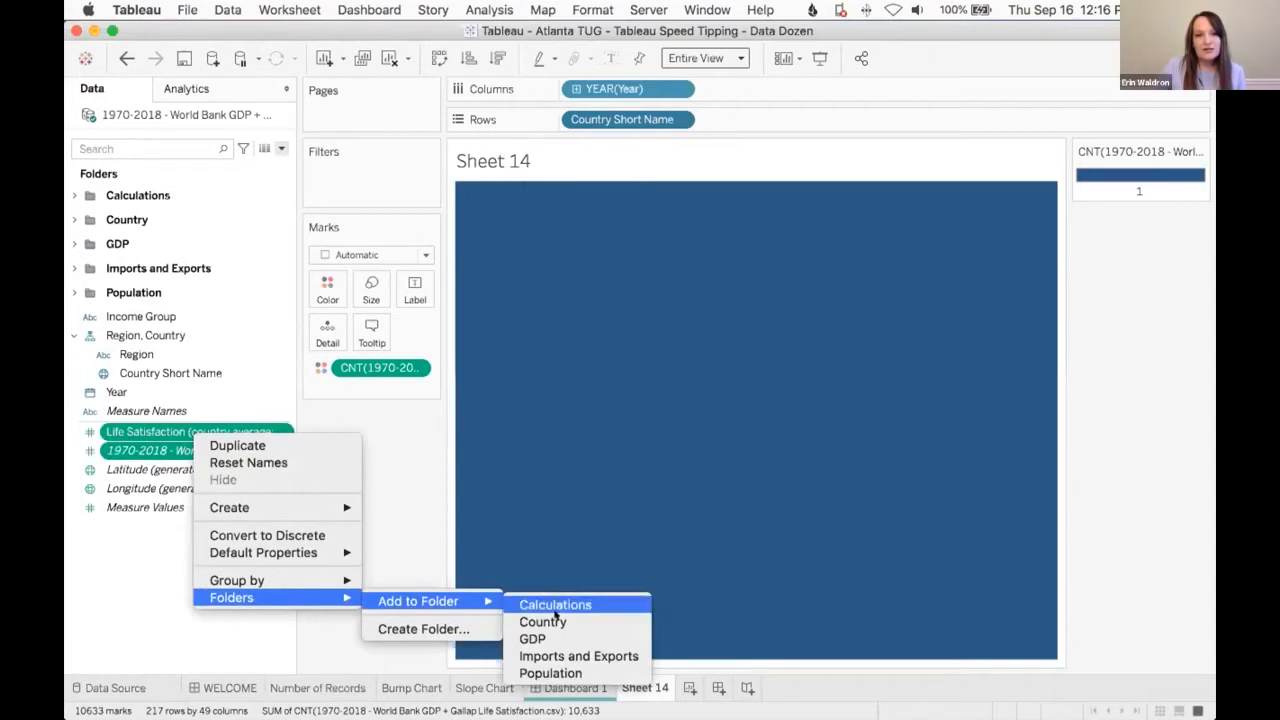
left_click(428, 538)
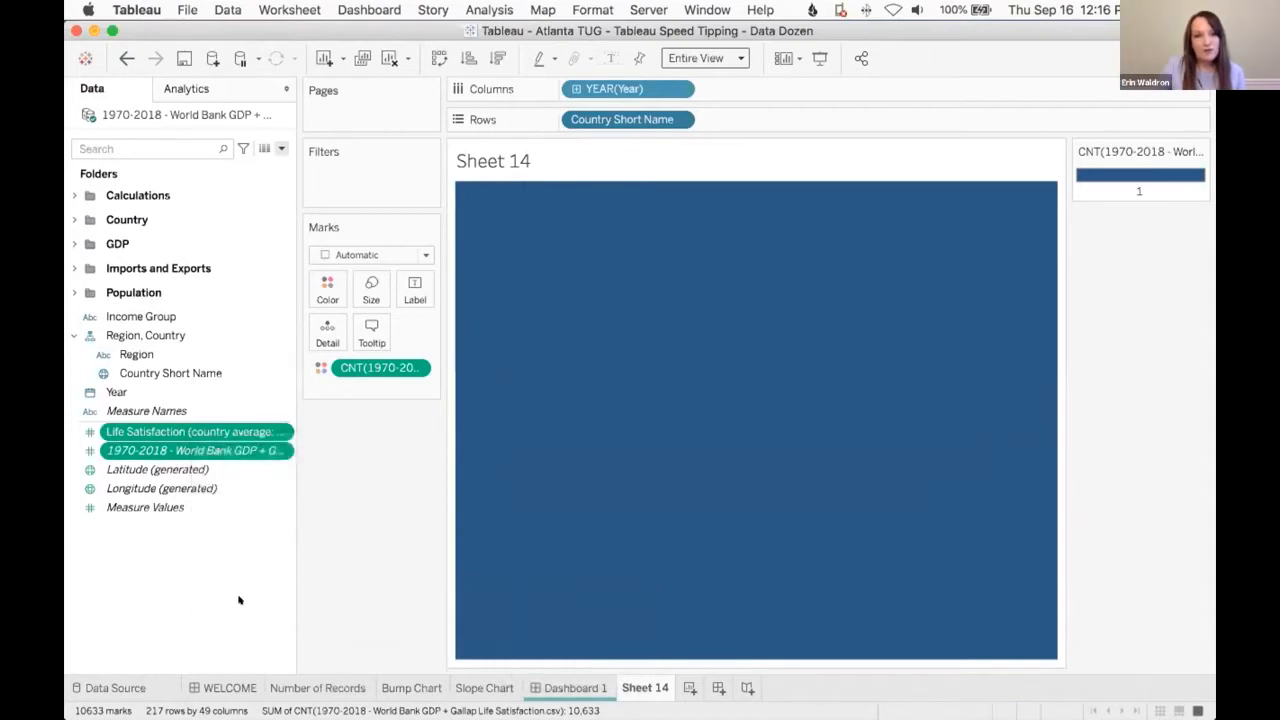
- Clear the field selection and search the data source fields for "gdp"
left_click(240, 600)
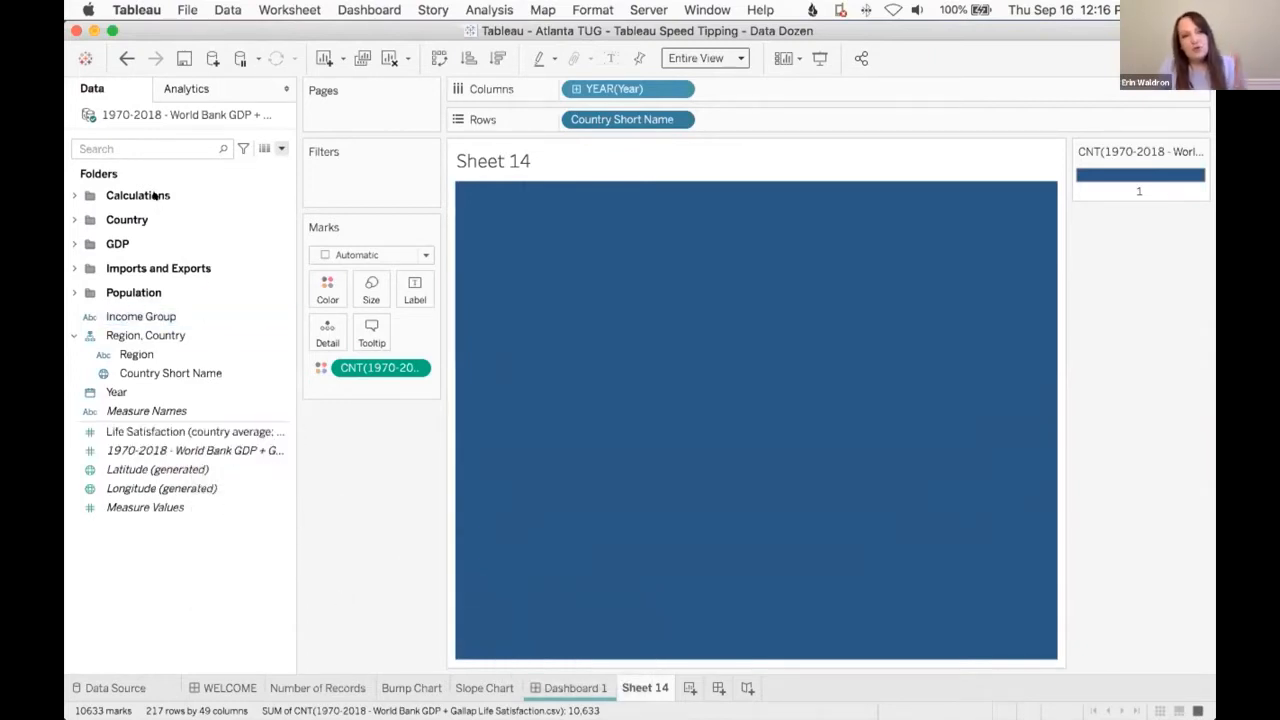
left_click(138, 314)
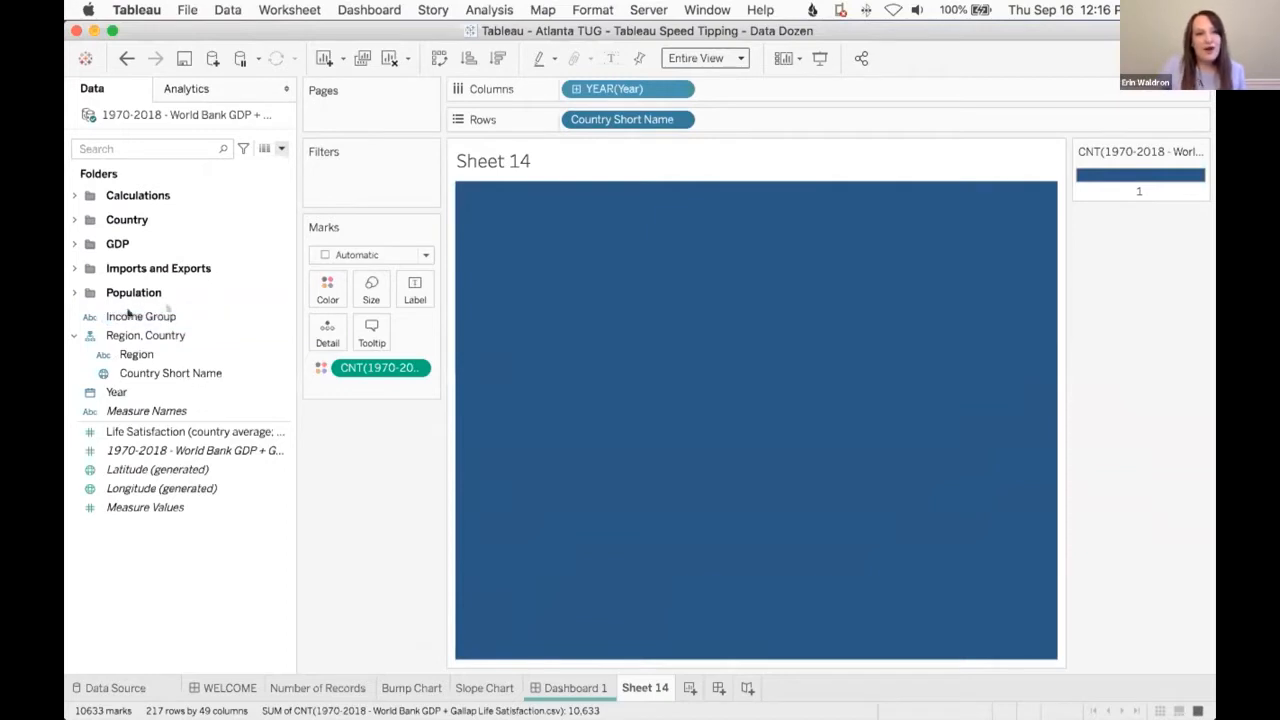
left_click(140, 409)
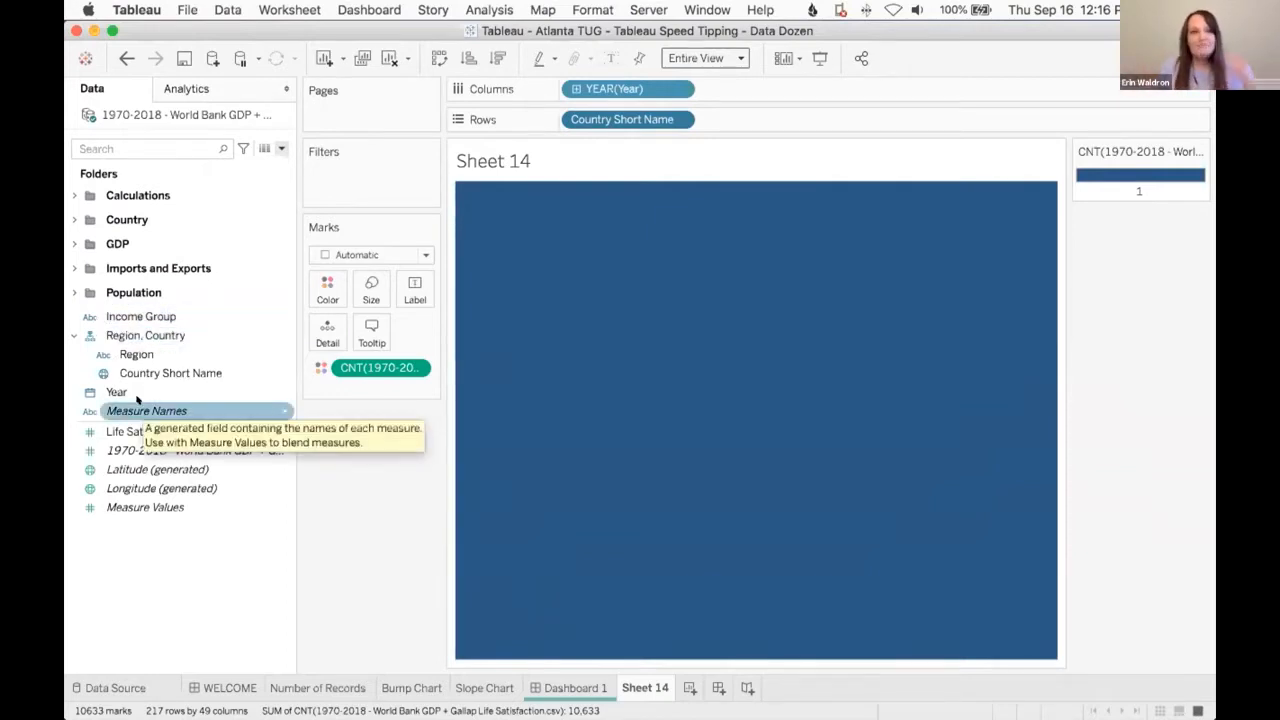
left_click(143, 148)
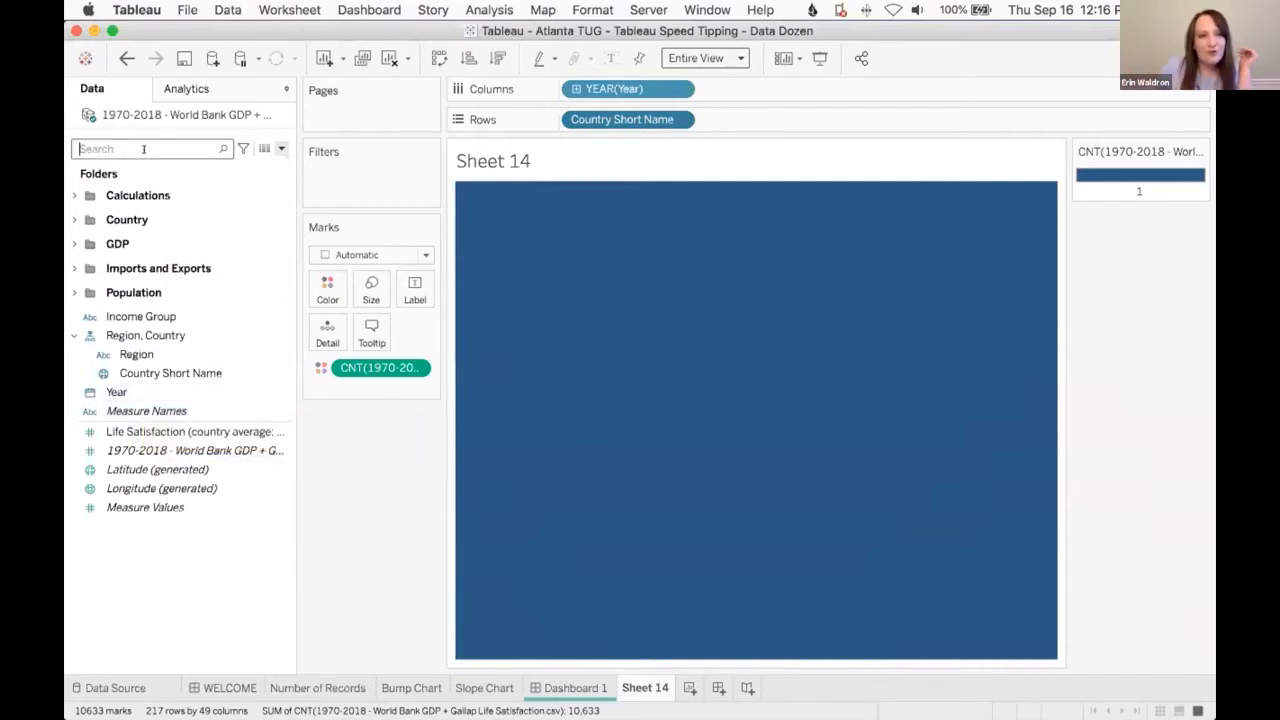
type("gdp")
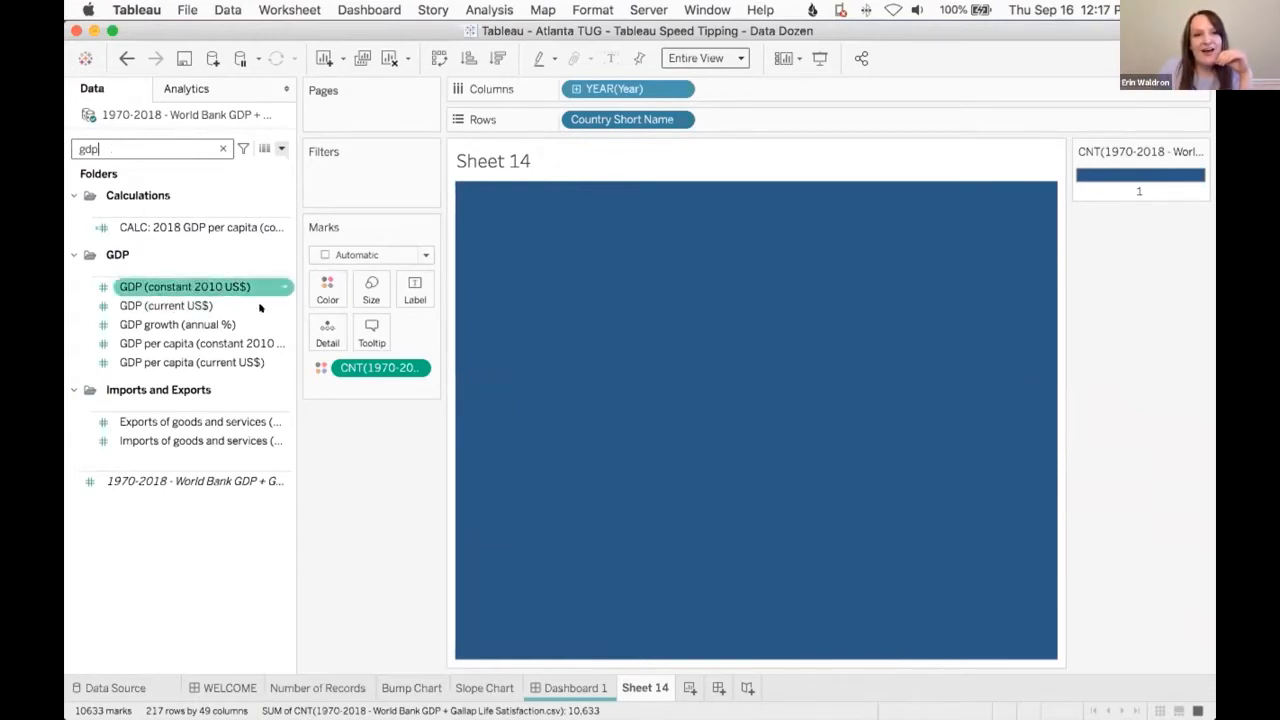
- Add the default comment "hello world!" to the GDP (current US$) field and clear the field search
right_click(283, 308)
mouse_move(380, 524)
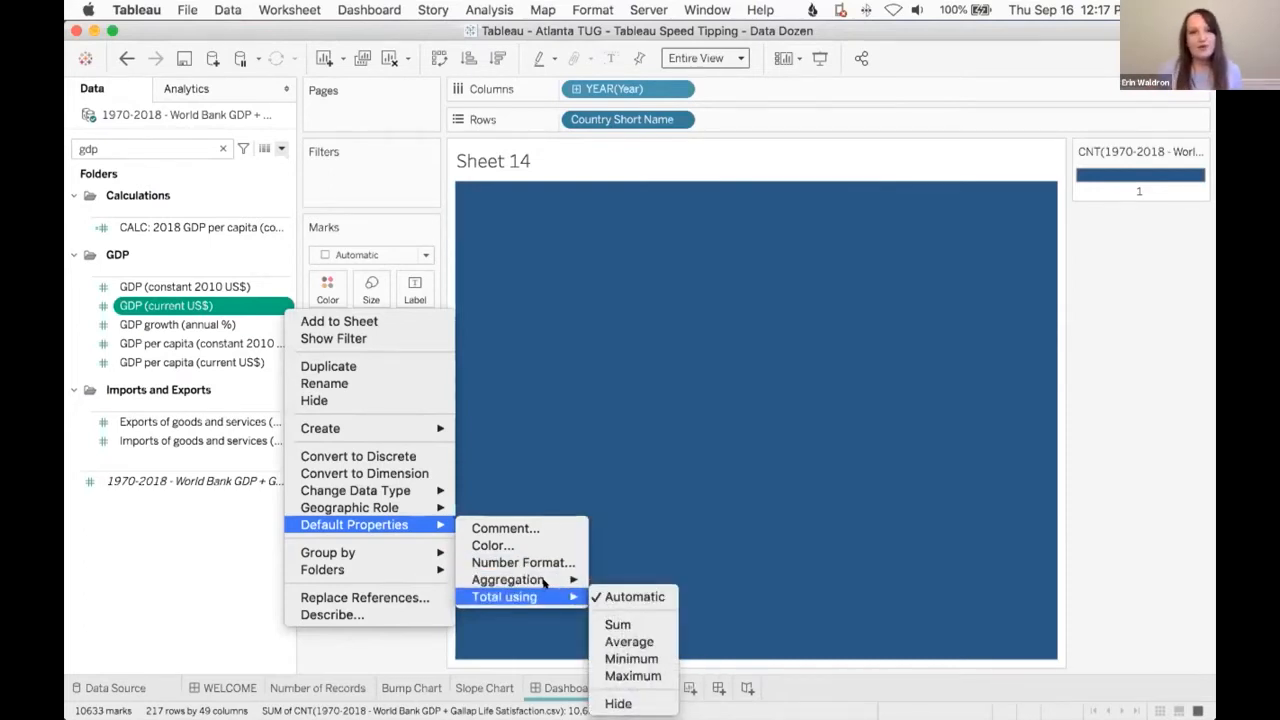
left_click(520, 527)
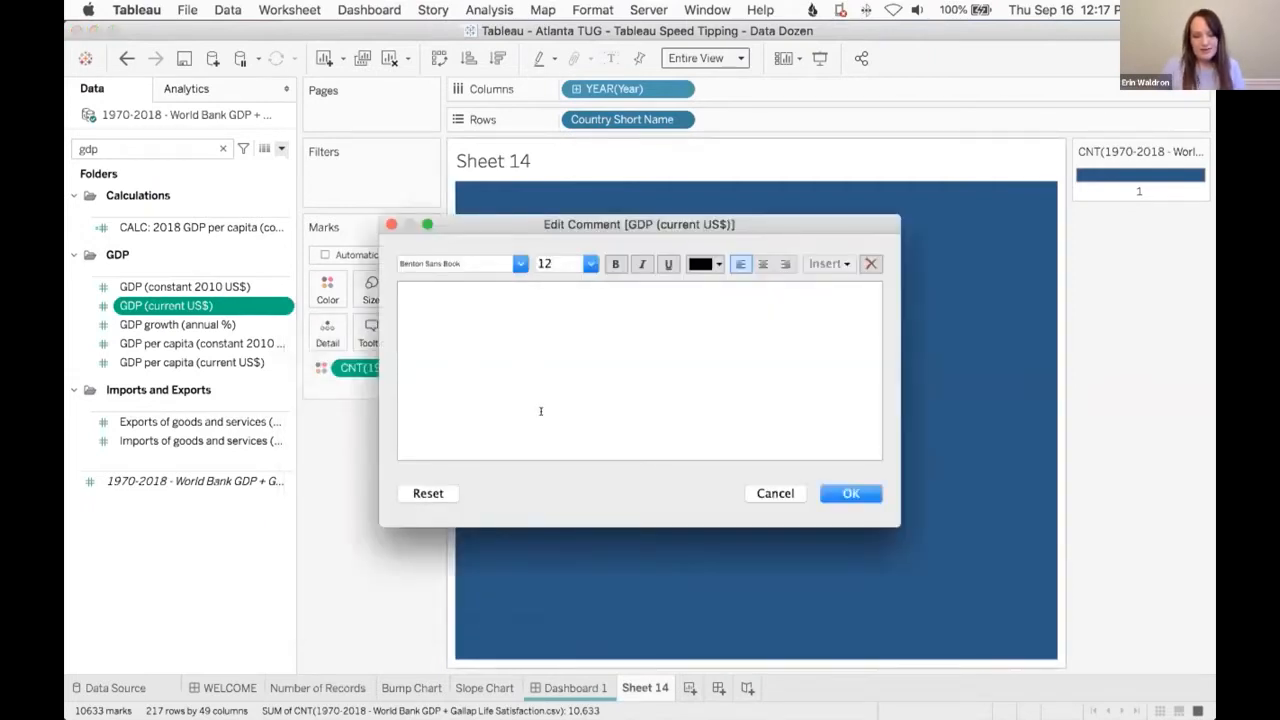
type("hello w")
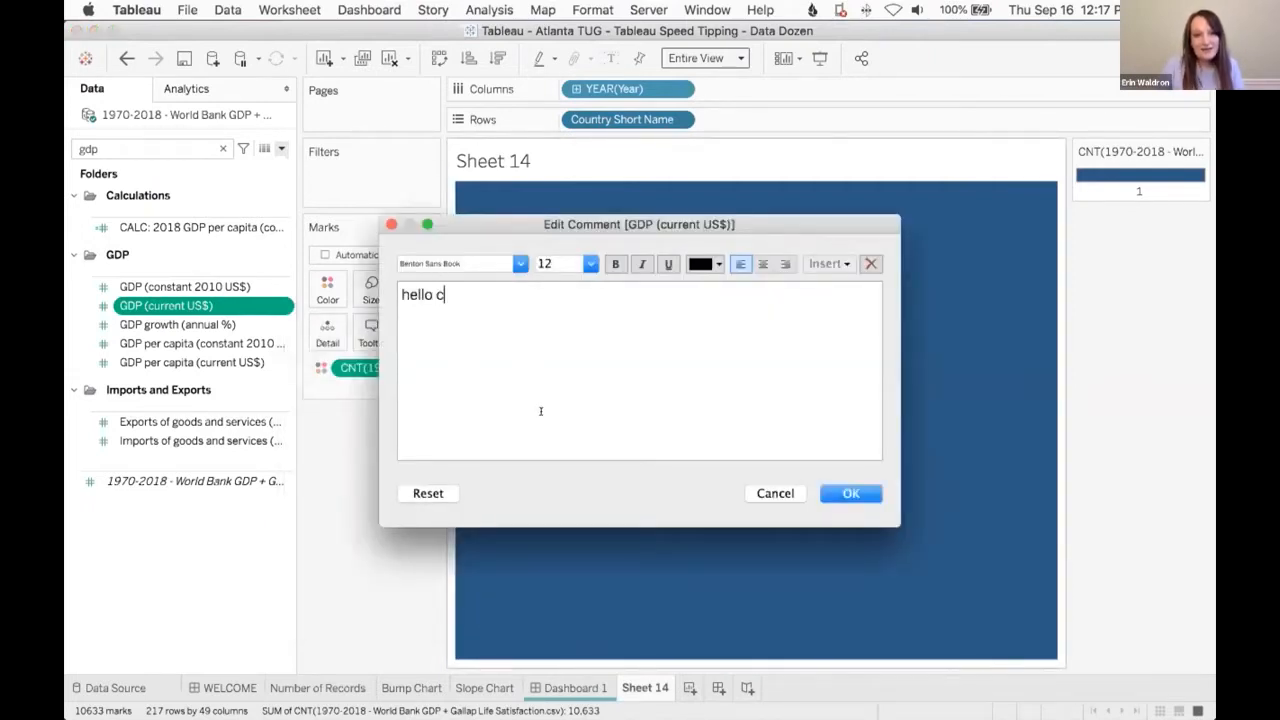
type("orld!")
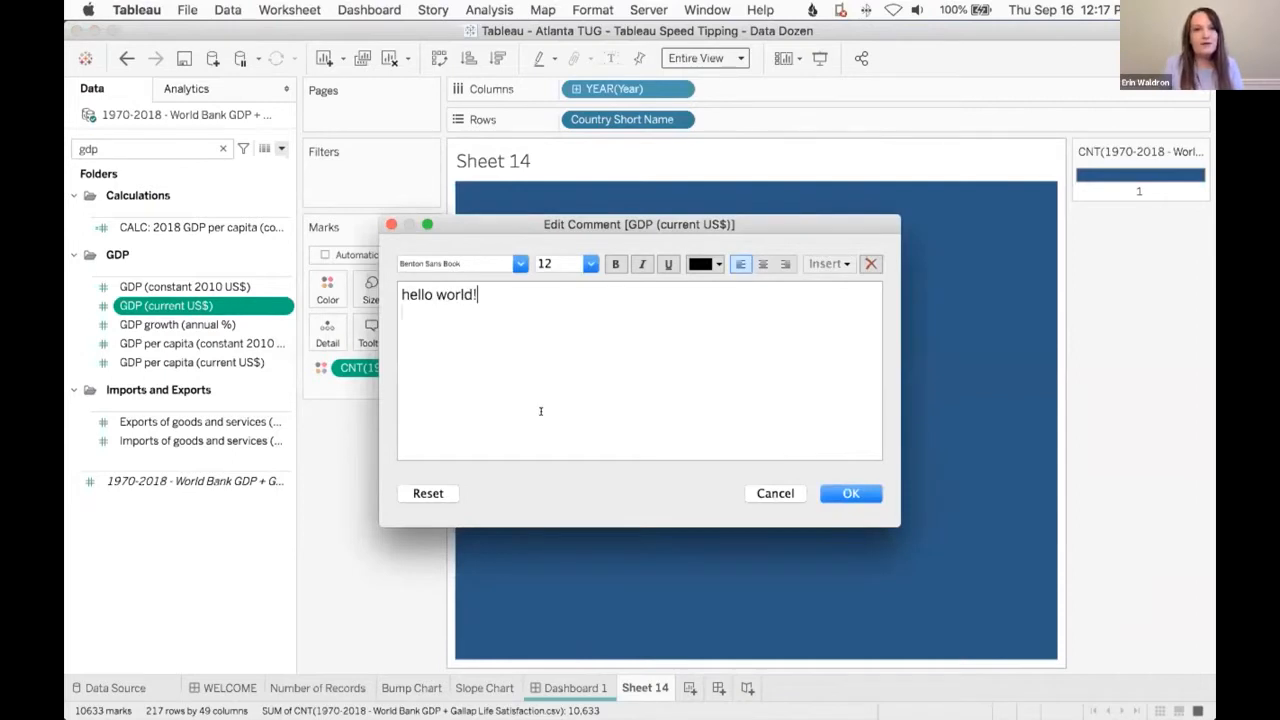
left_click(850, 493)
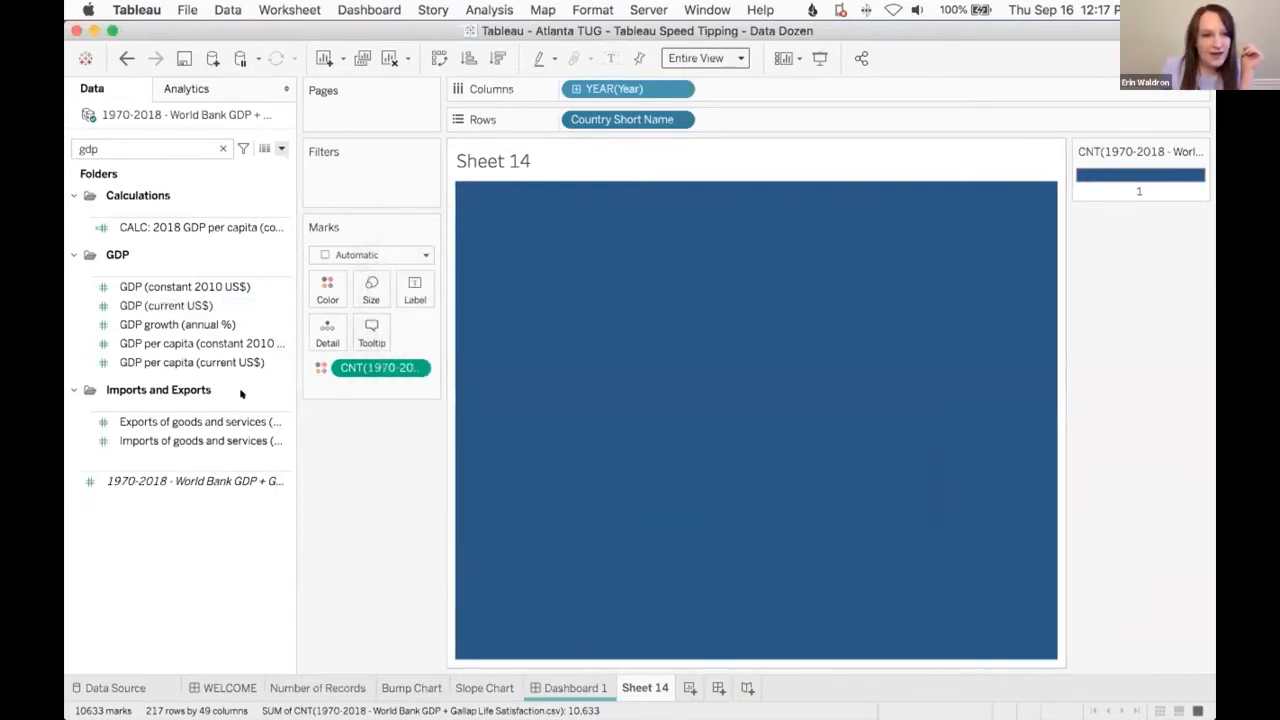
mouse_move(226, 297)
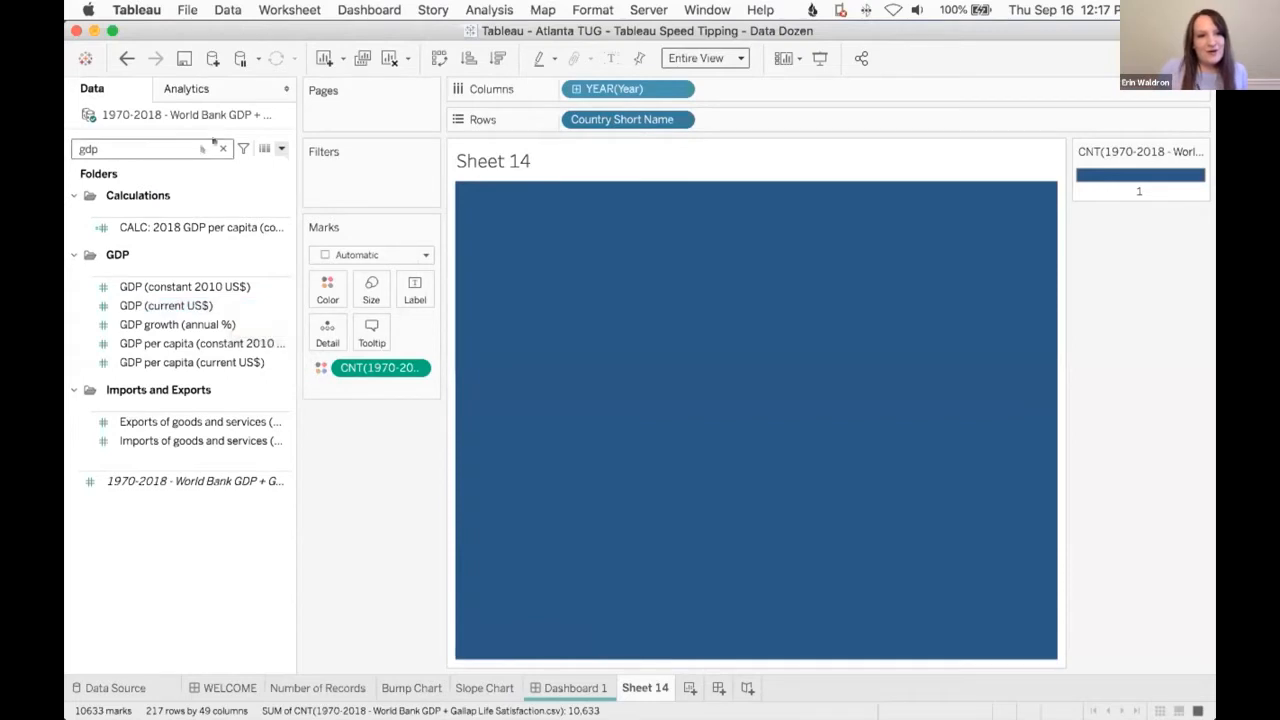
left_click(223, 148)
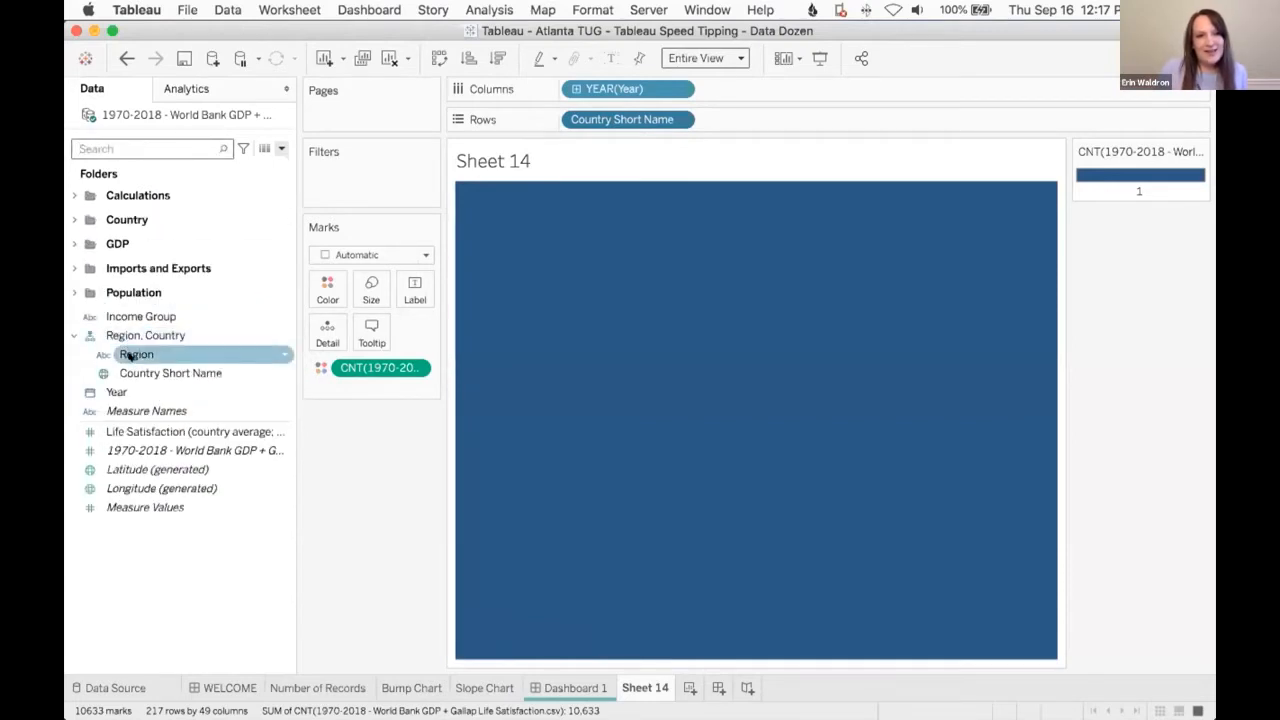
- Try Region ahead of Country Short Name on Rows, collapse and expand the hierarchy, and remove Region from the view
left_click_drag(126, 354, 577, 120)
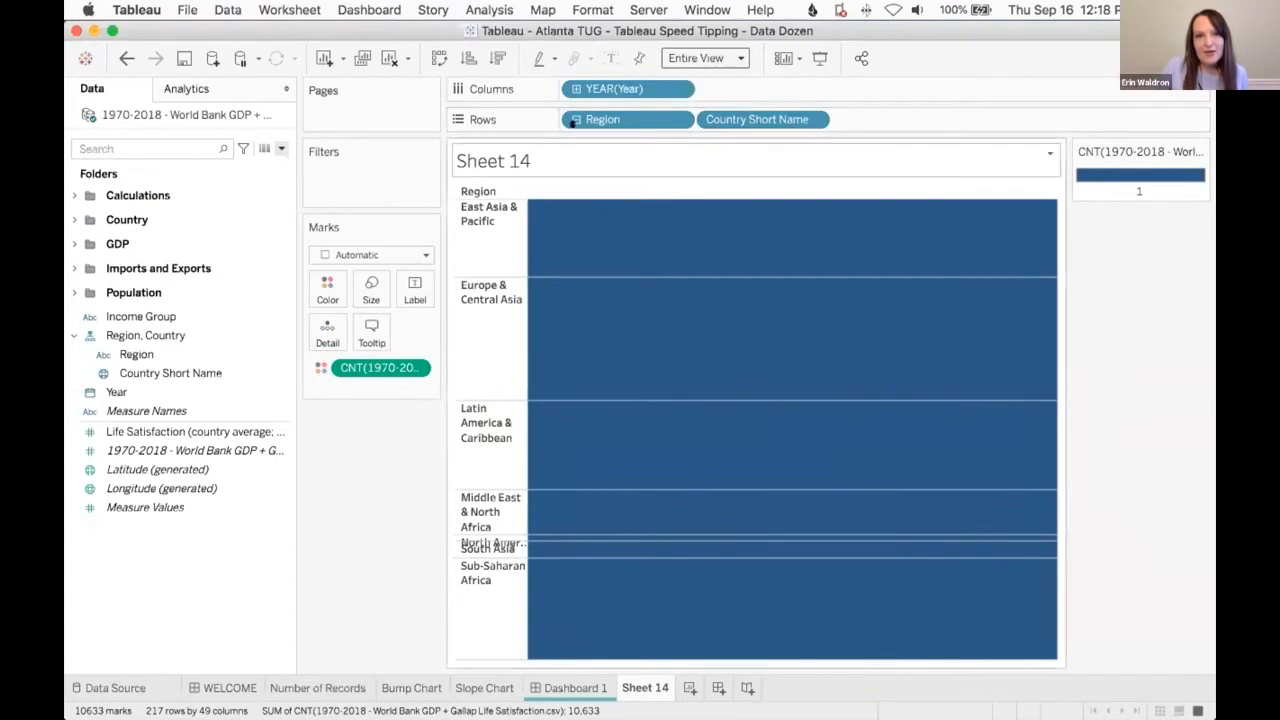
left_click(575, 120)
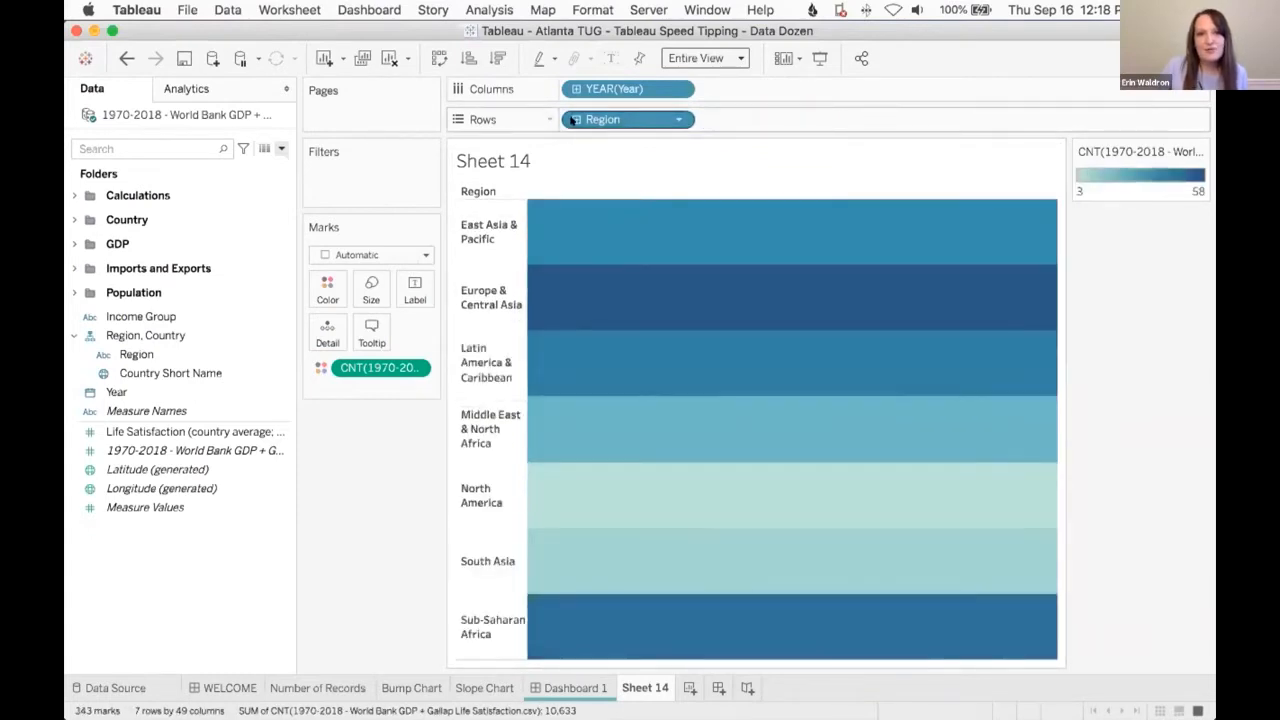
left_click(575, 120)
left_click_drag(610, 119, 376, 482)
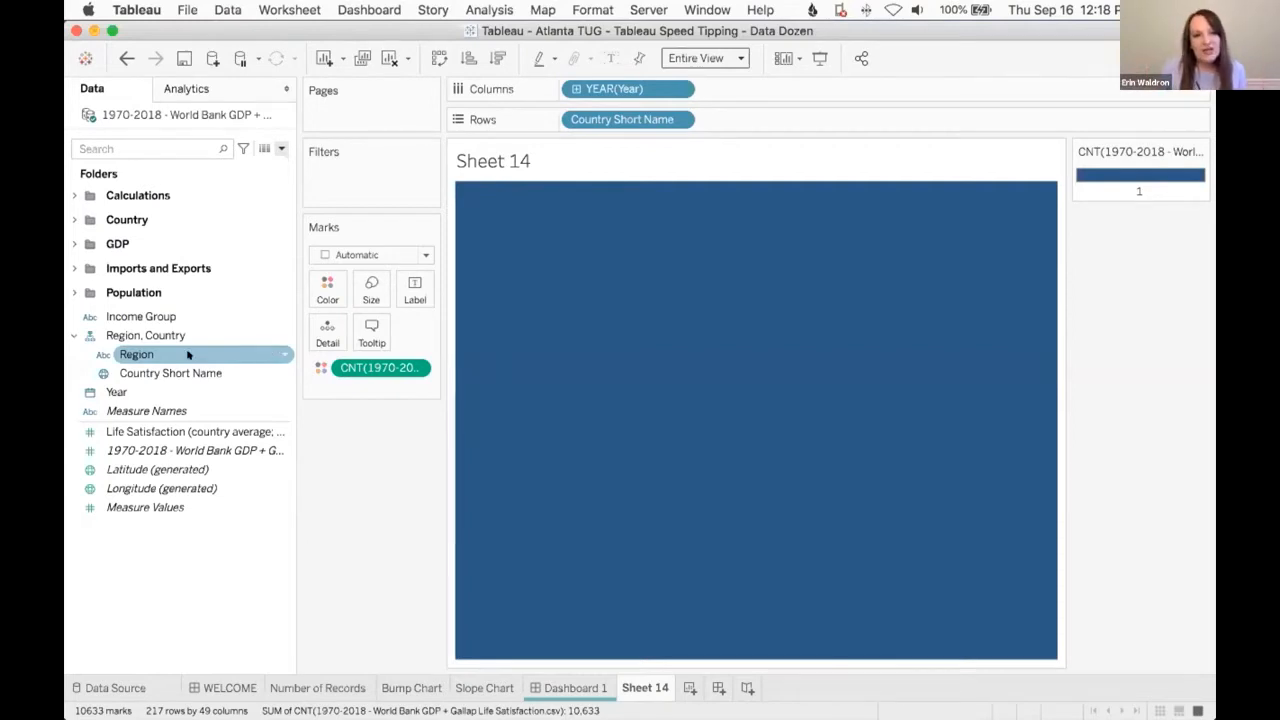
- Examine the fields offered for replacing all references to Region, leaving the references as they are
left_click(284, 355)
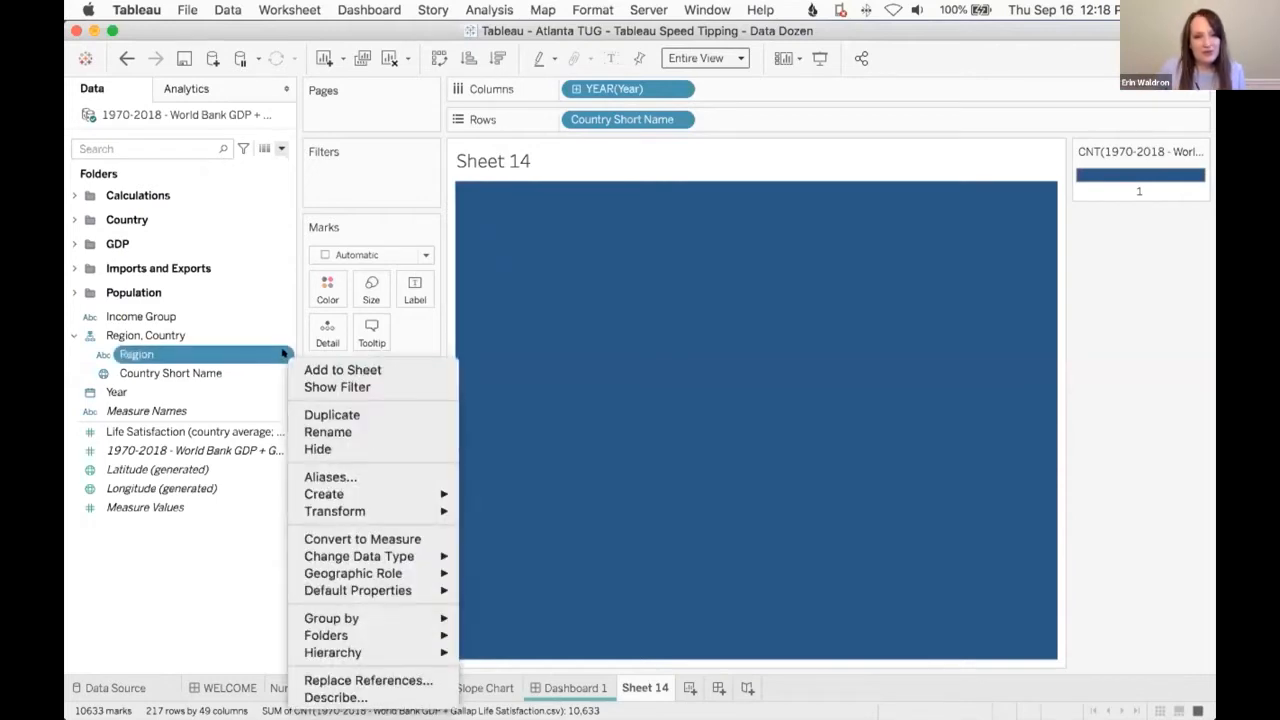
left_click(359, 681)
scroll(620, 372, "down", 5)
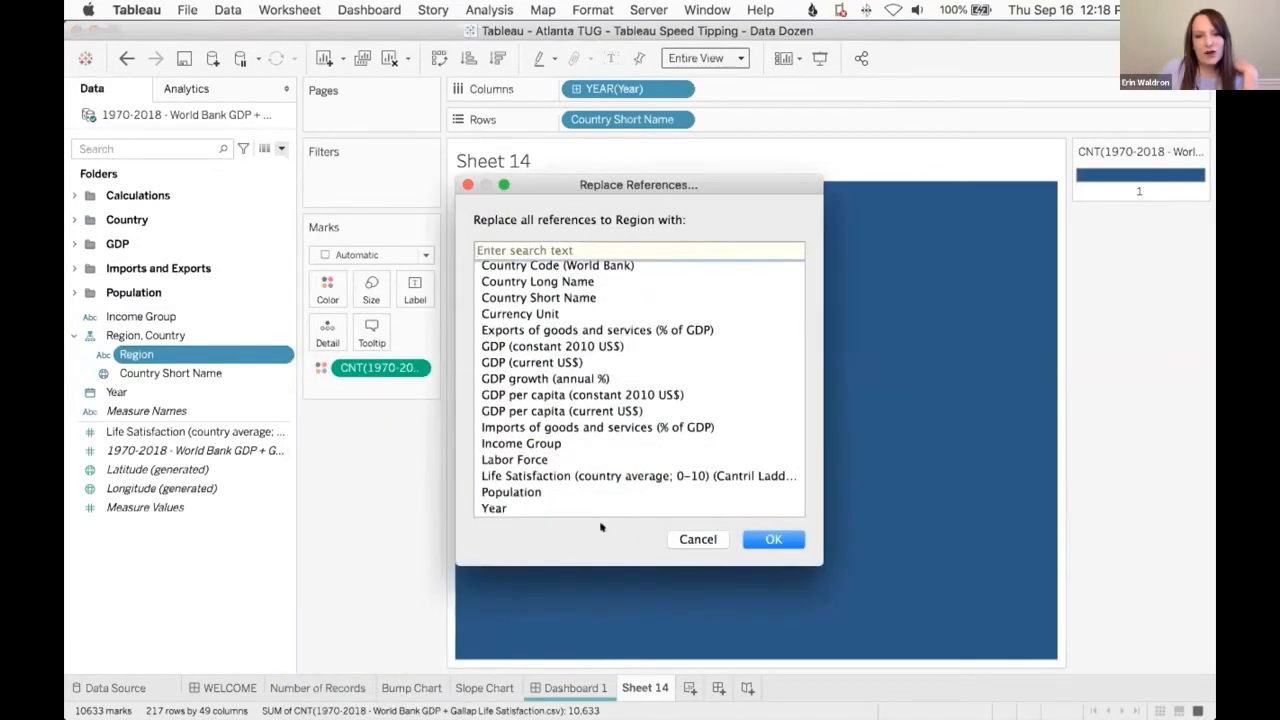
left_click(253, 625)
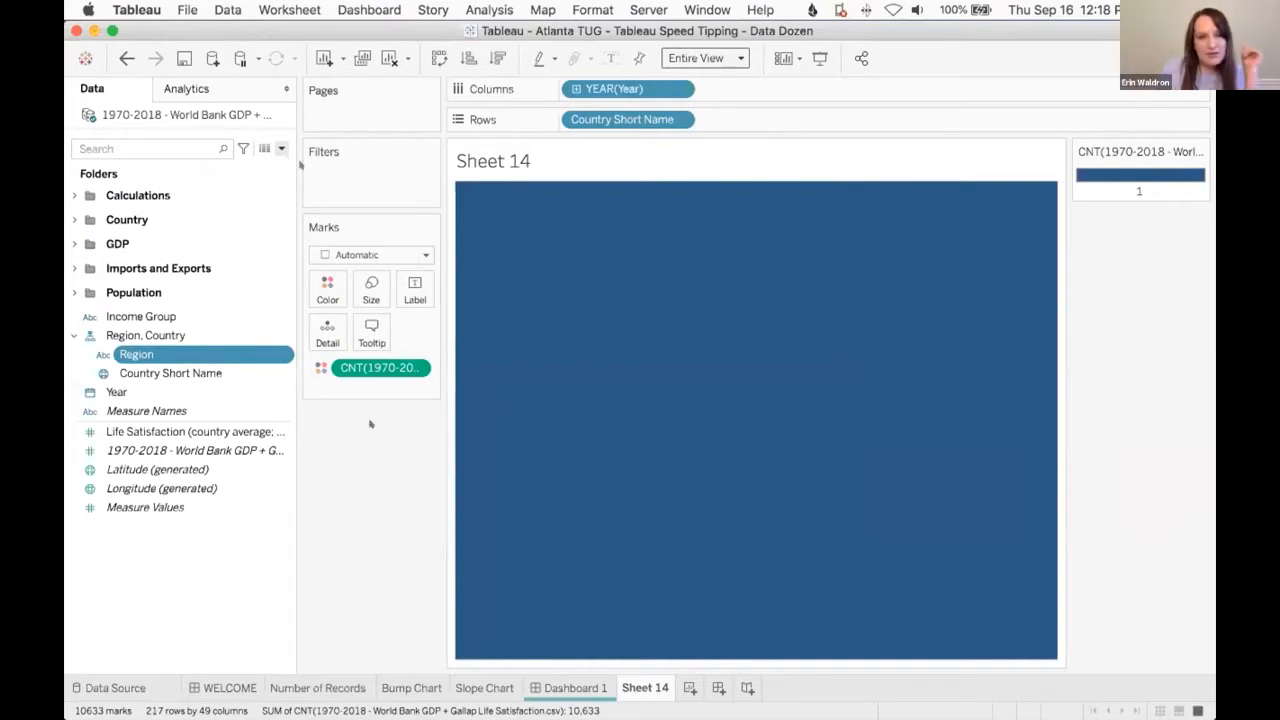
- Try minimizing the Data pane to give the sheet more room and restore it
left_click(285, 88)
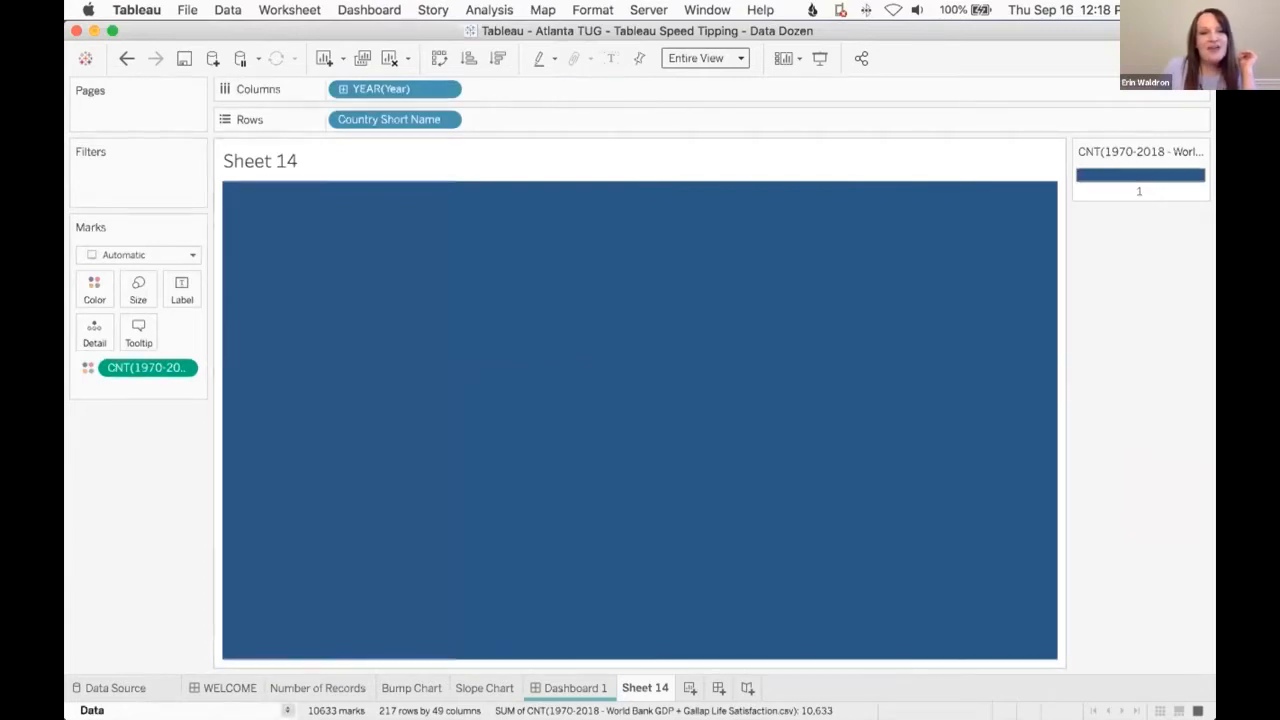
left_click(287, 710)
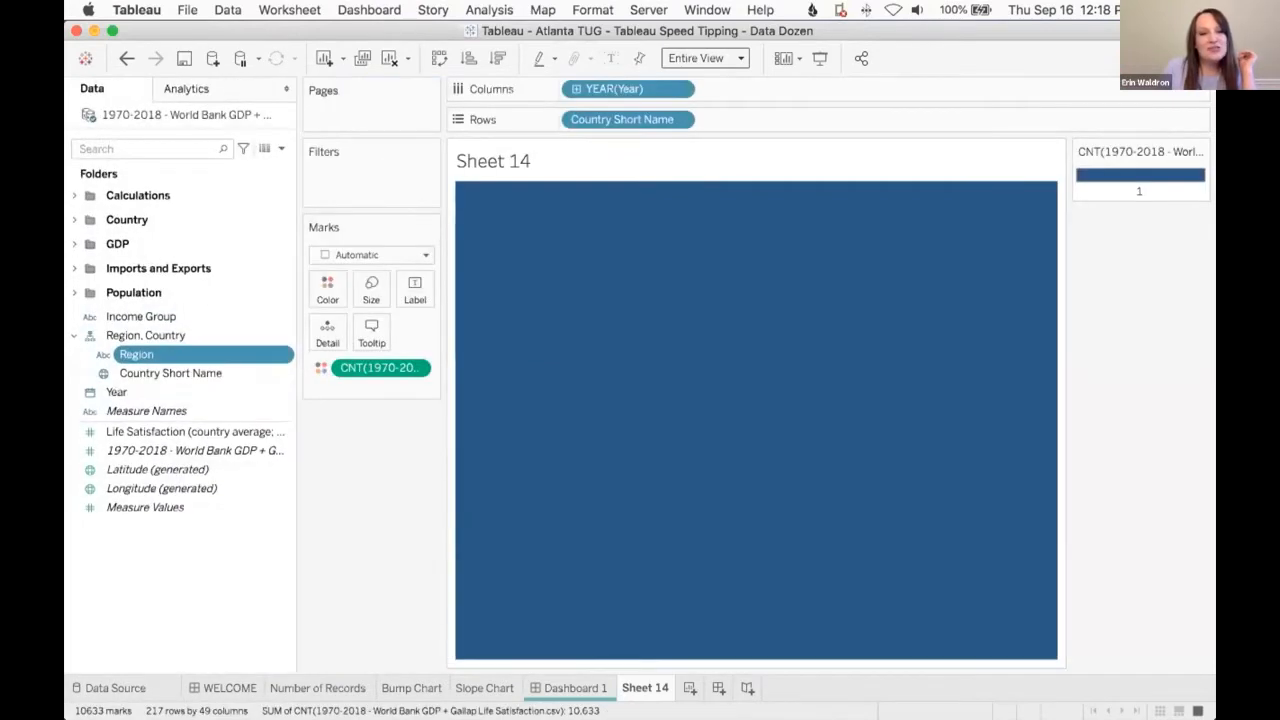
left_click(284, 90)
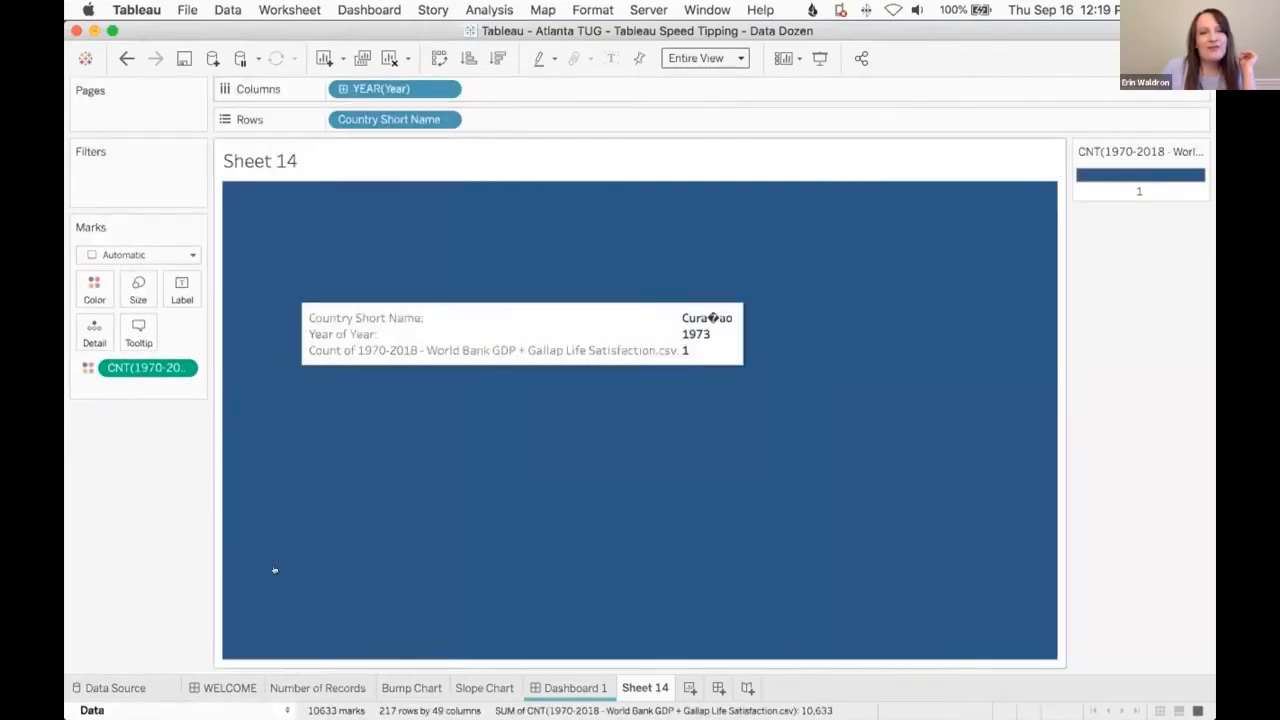
left_click(287, 710)
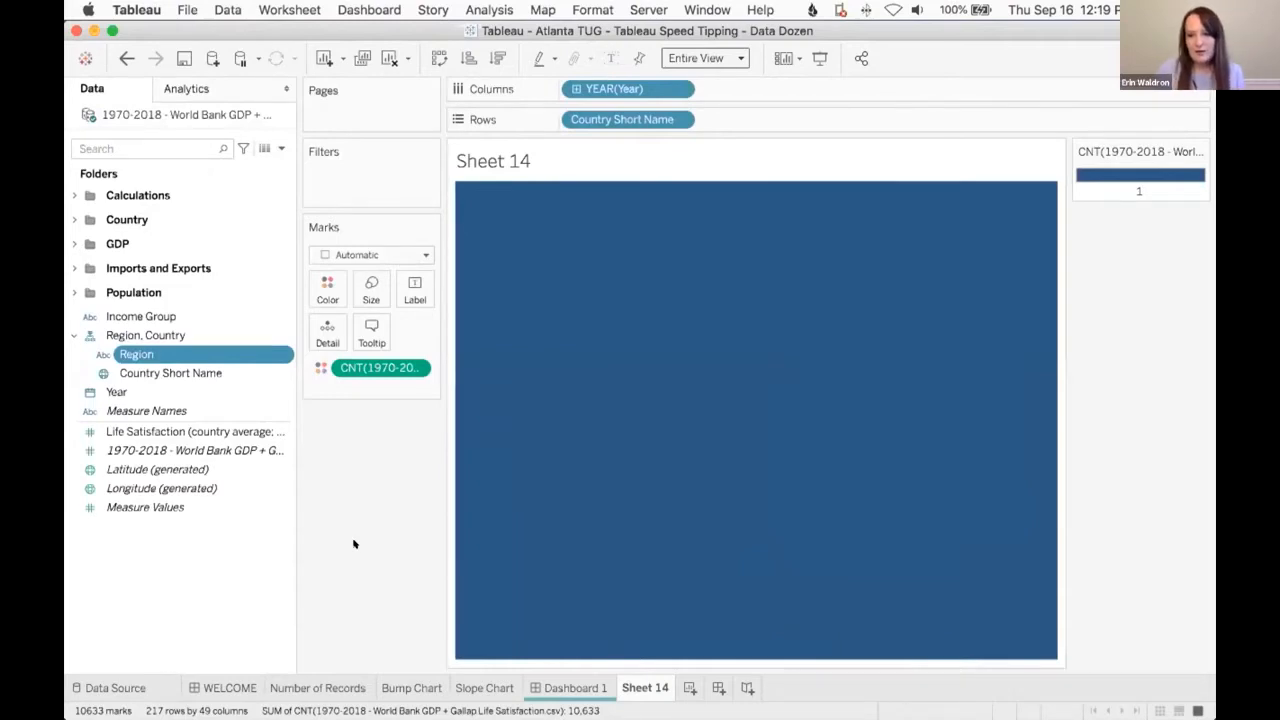
- Open the CALC: 2018 GDP per capita (constant) field from the Calculations folder for editing and move its editor around the worksheet
left_click(73, 195)
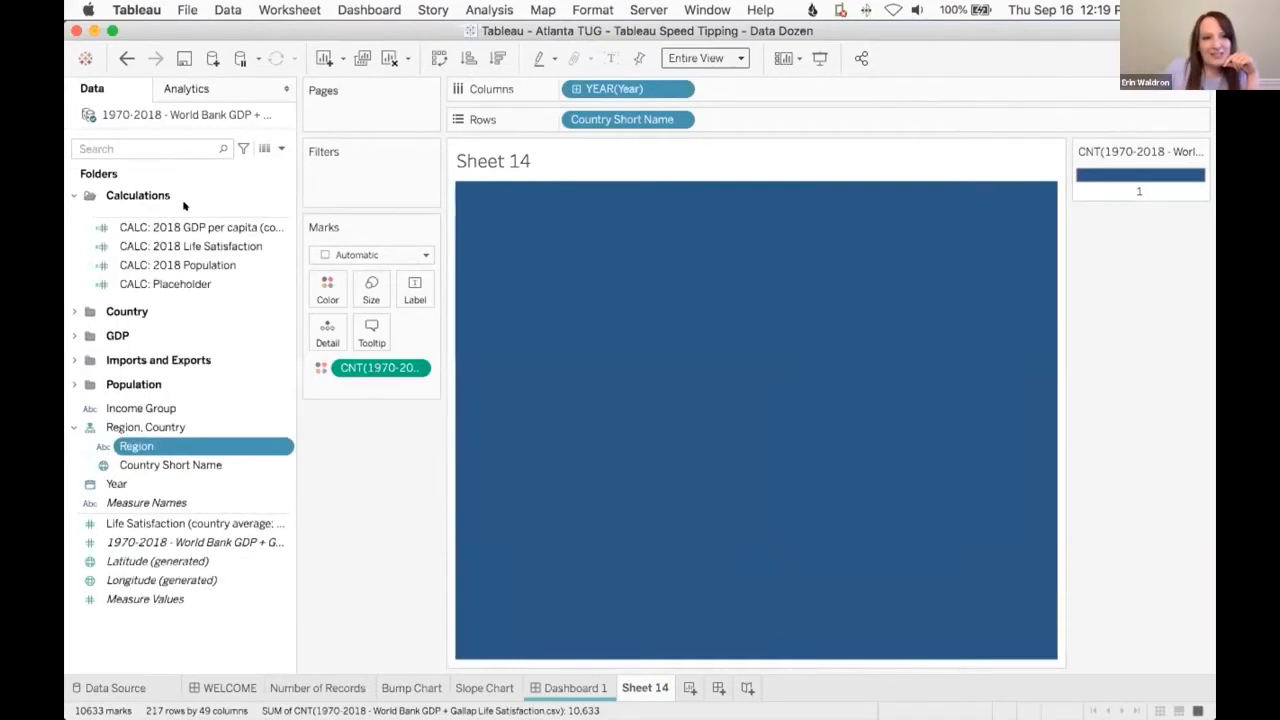
right_click(281, 227)
left_click(404, 325)
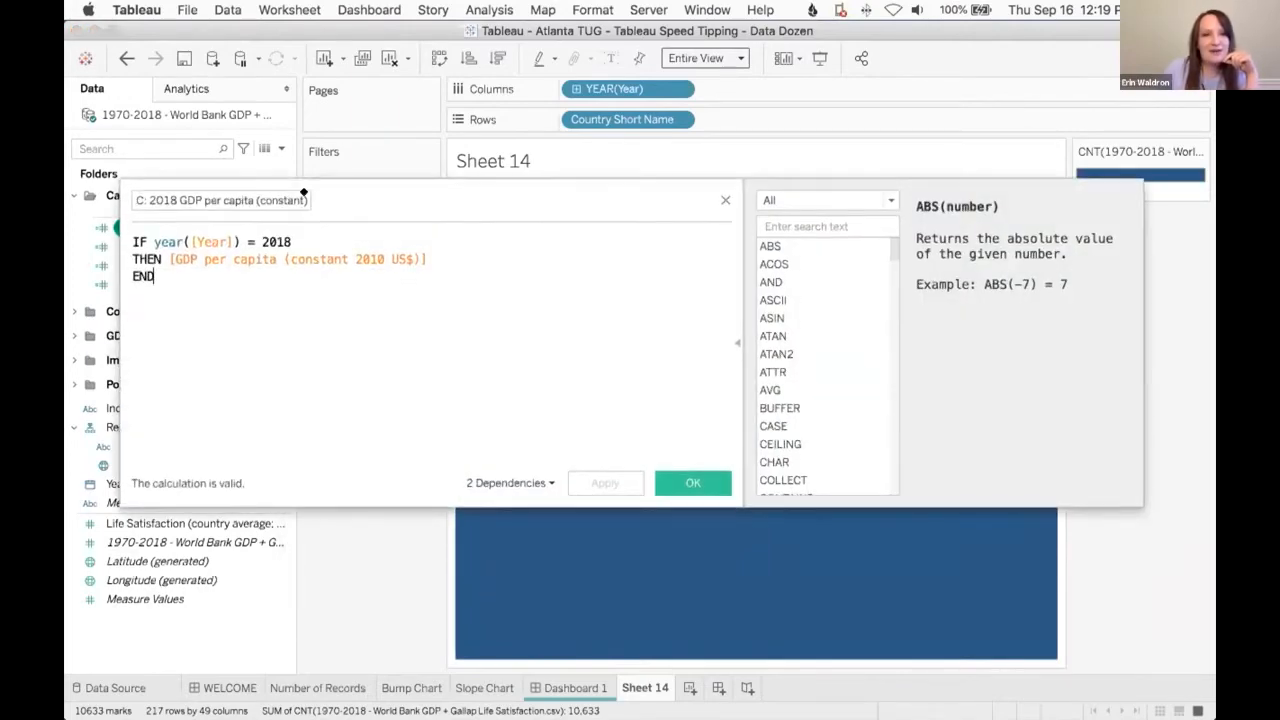
left_click_drag(230, 183, 422, 200)
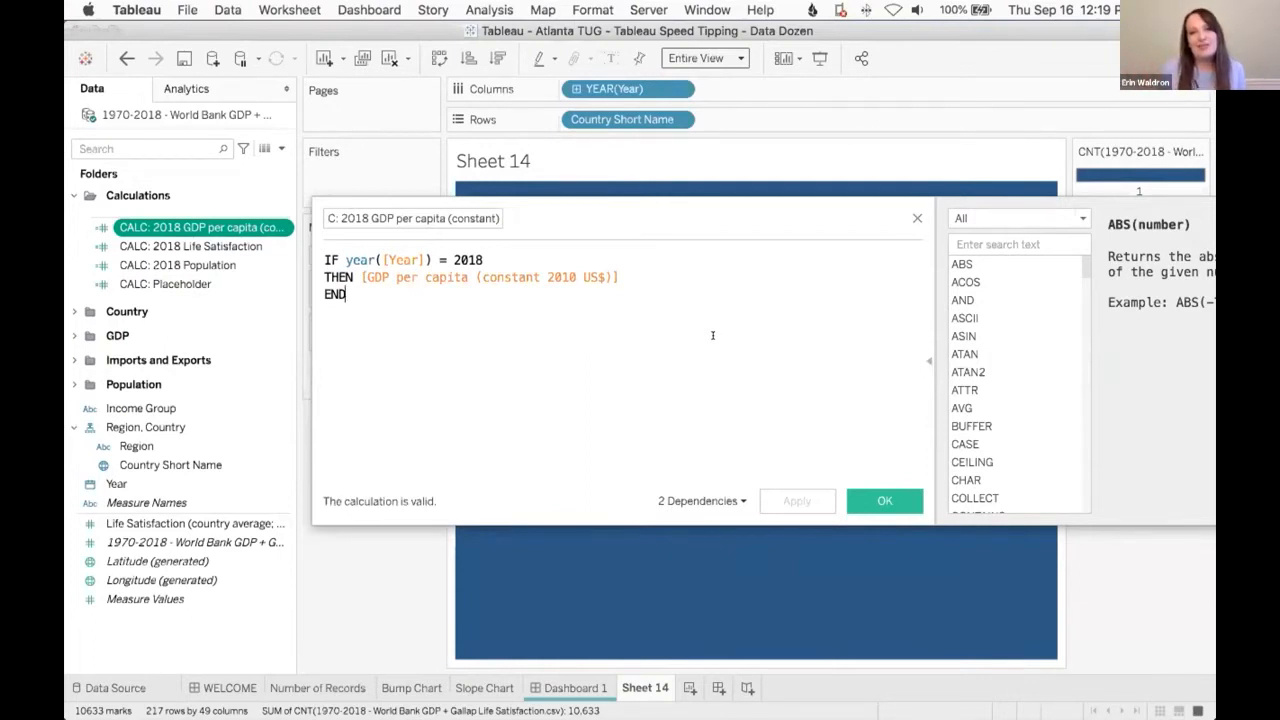
left_click_drag(790, 210, 648, 181)
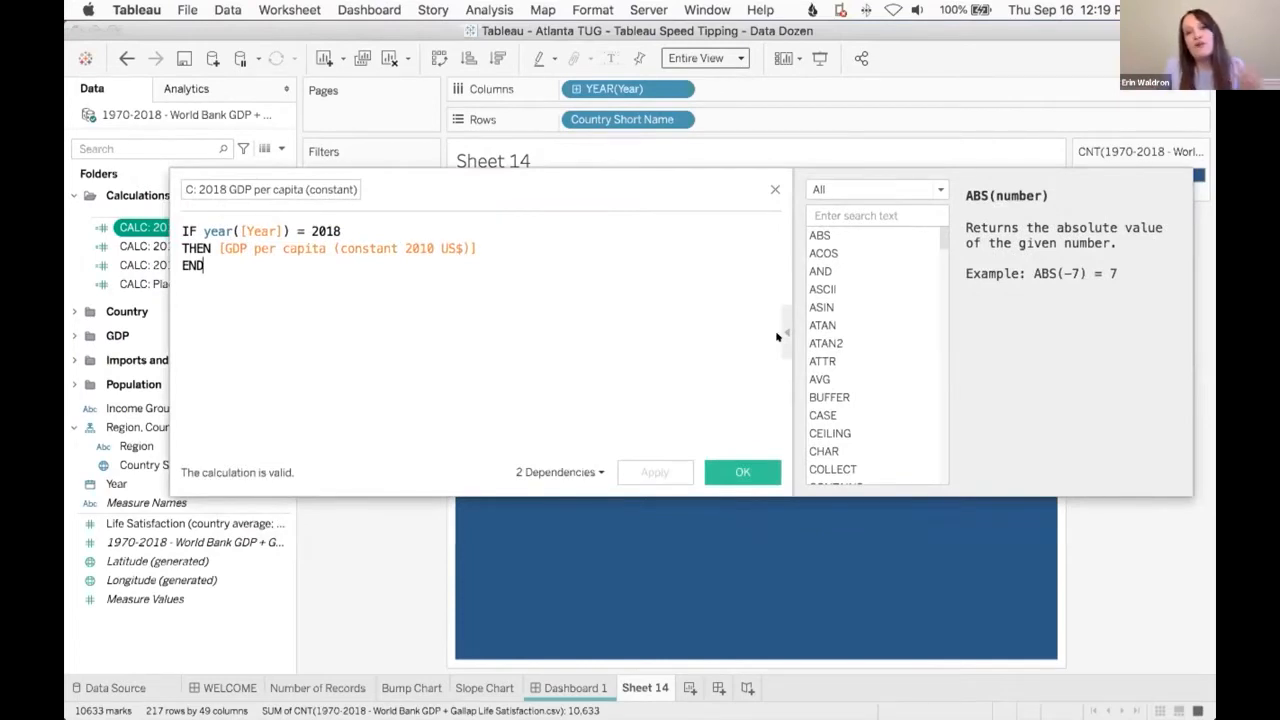
- Browse the function list in the calculation editor, hide it, and close the editor and the Calculations folder
left_click(779, 336)
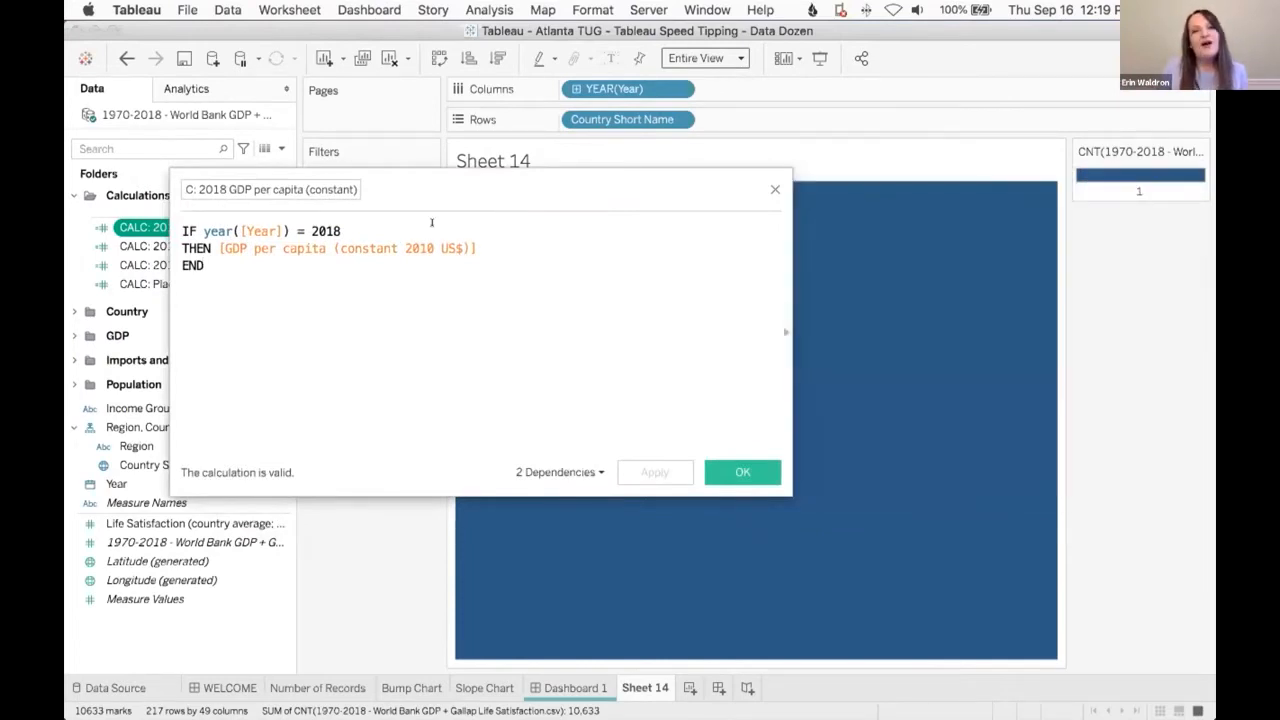
left_click(779, 336)
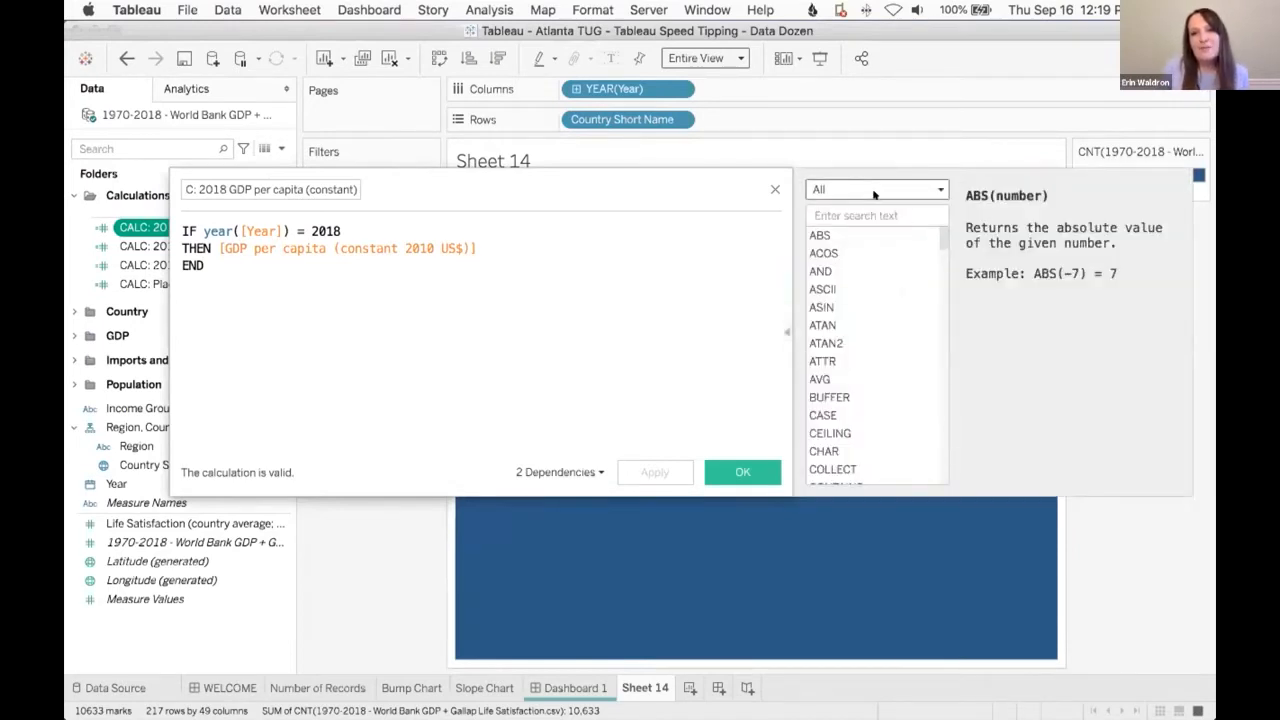
scroll(857, 425, "down", 5)
scroll(857, 425, "down", 1)
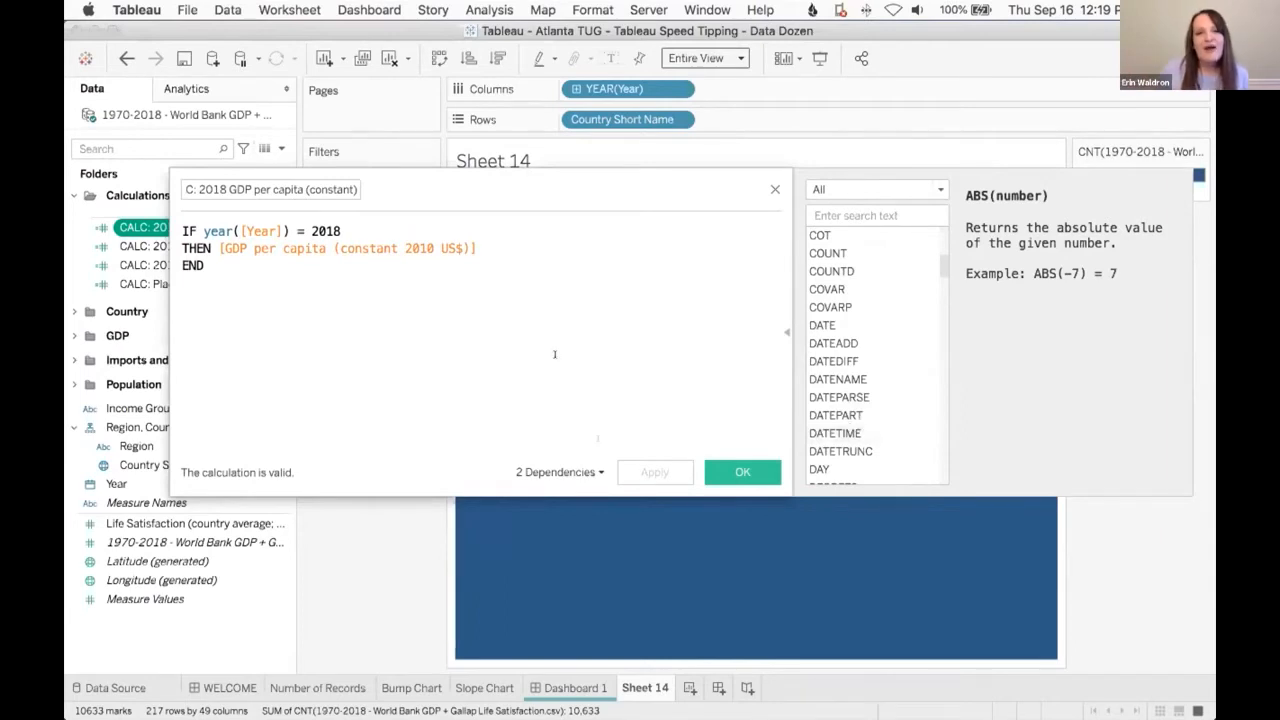
left_click(780, 328)
left_click_drag(589, 191, 820, 223)
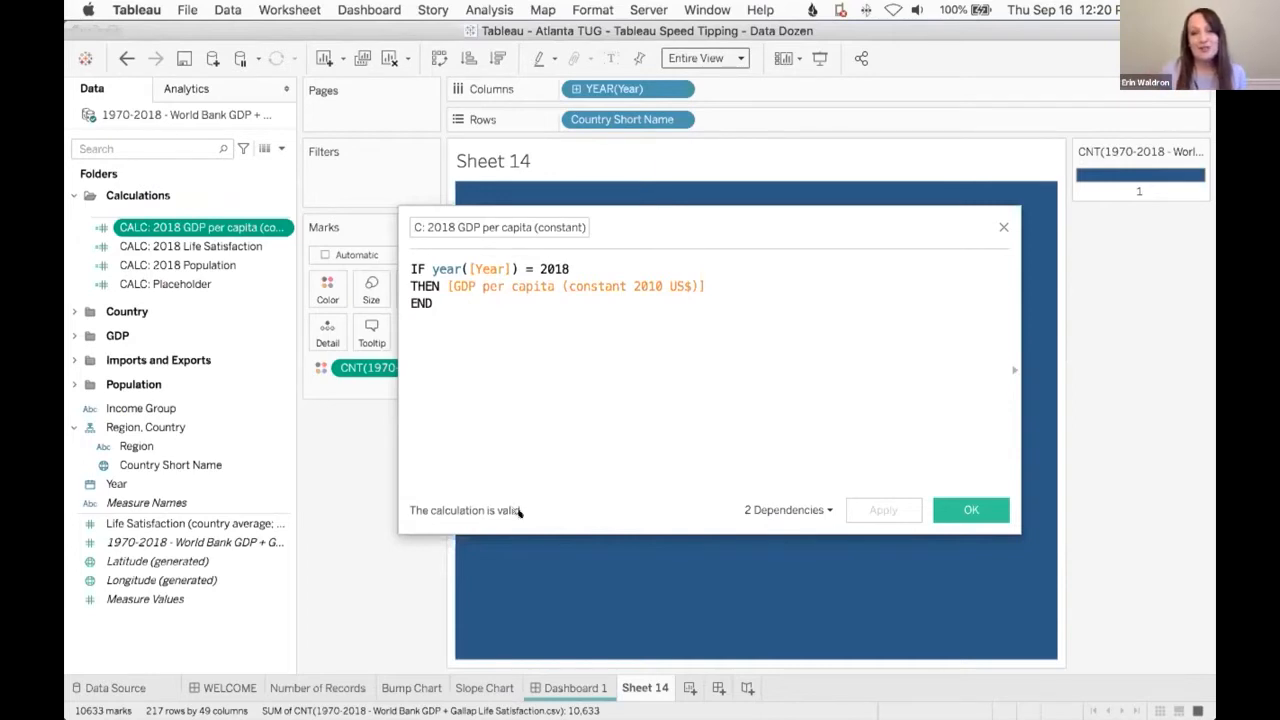
left_click(972, 510)
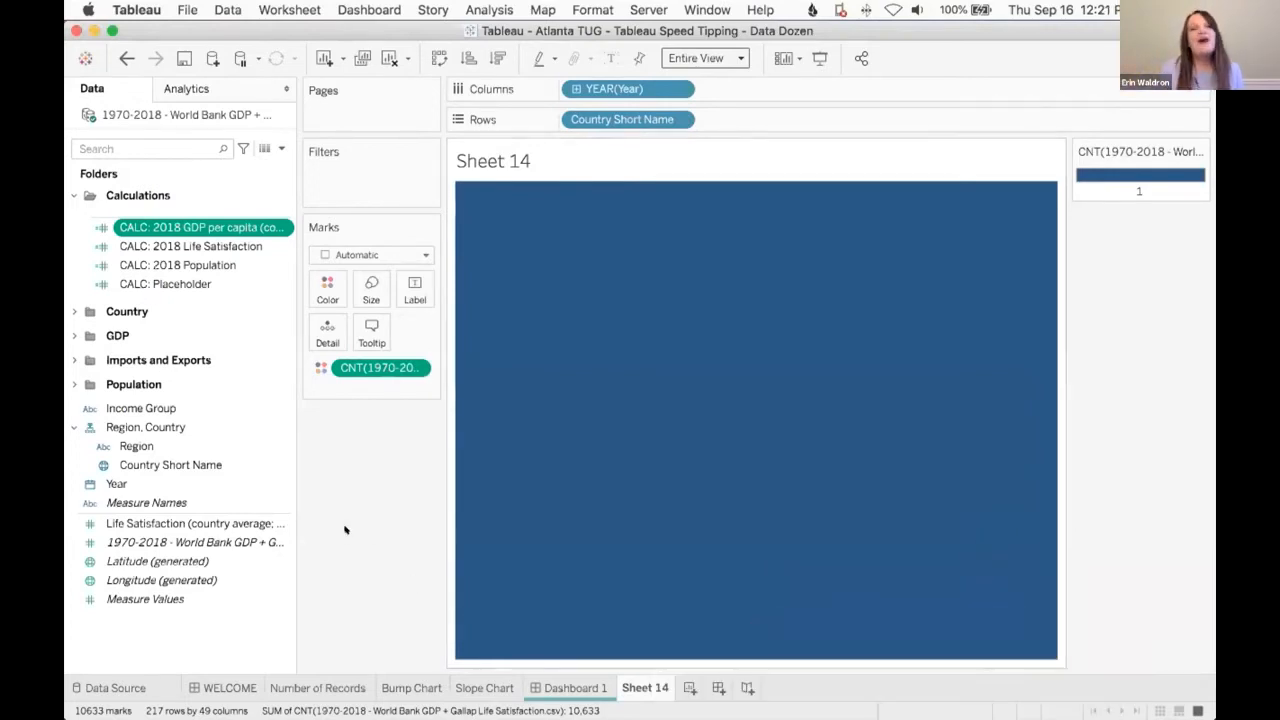
left_click(72, 195)
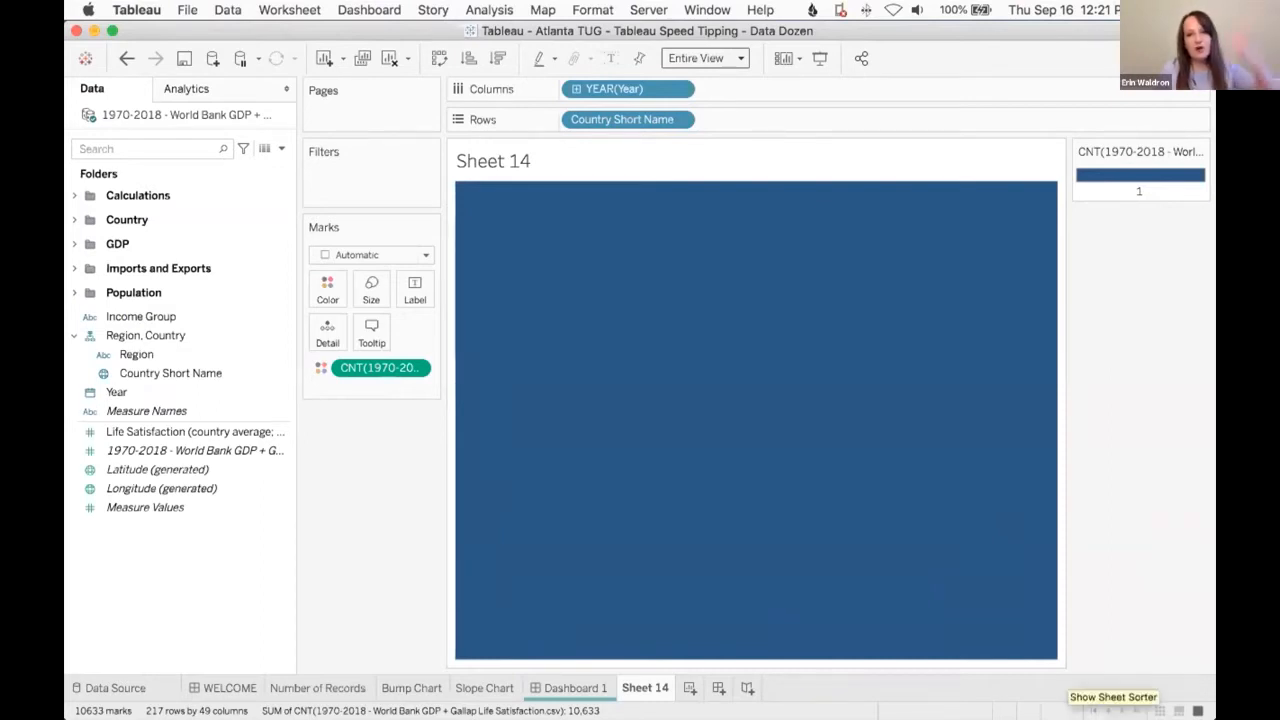
- View the workbook's sheets in the sheet sorter and as a filmstrip
left_click(1160, 710)
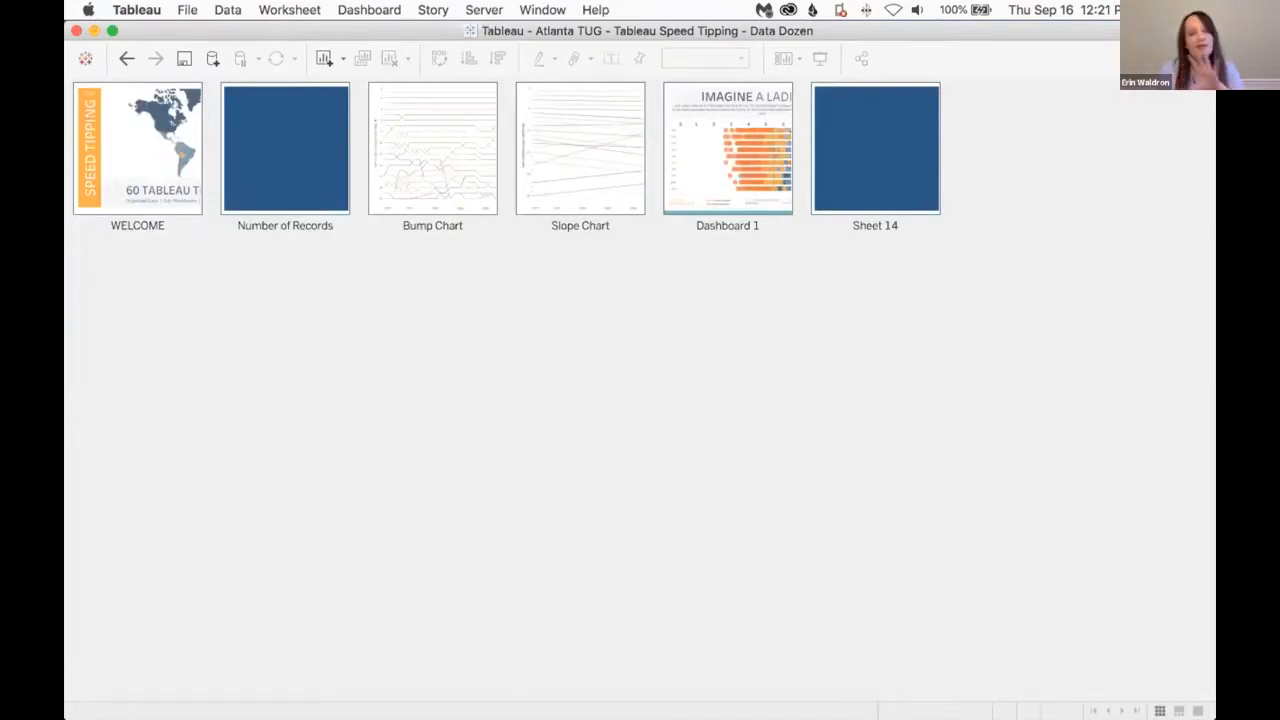
left_click(1179, 711)
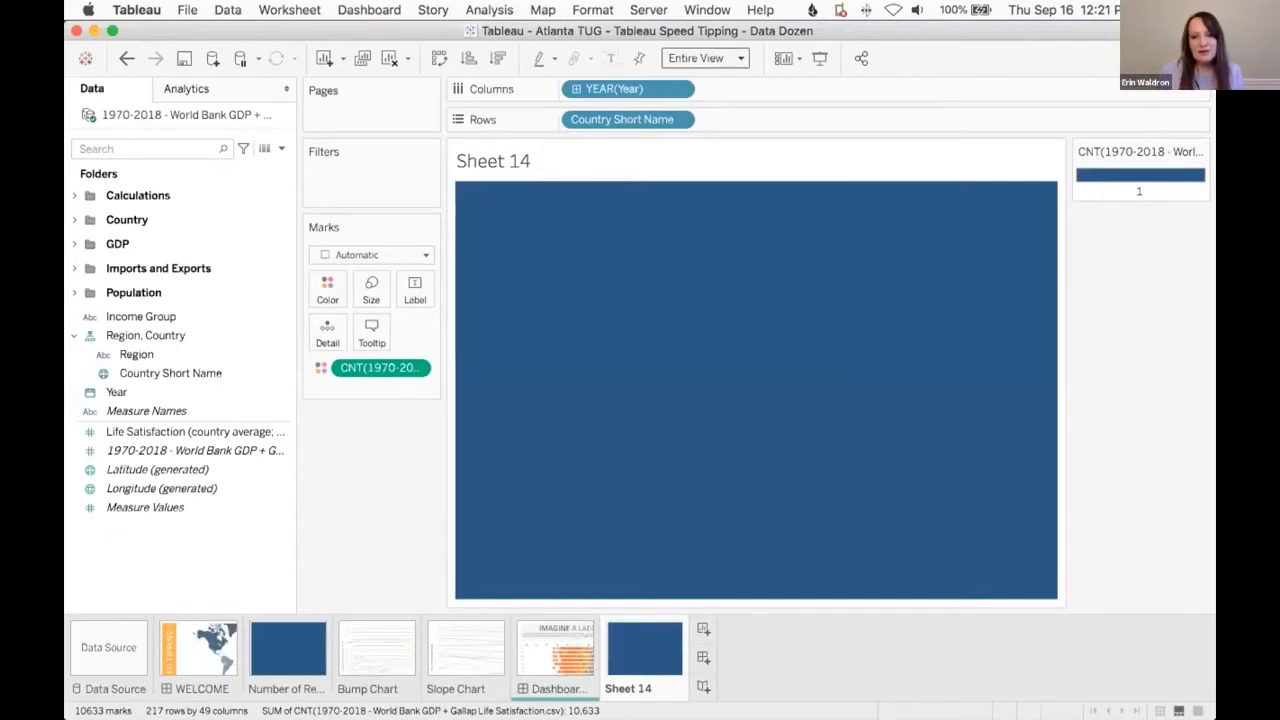
- Look over the tab color choices for the Bump Chart sheet without applying one
right_click(389, 681)
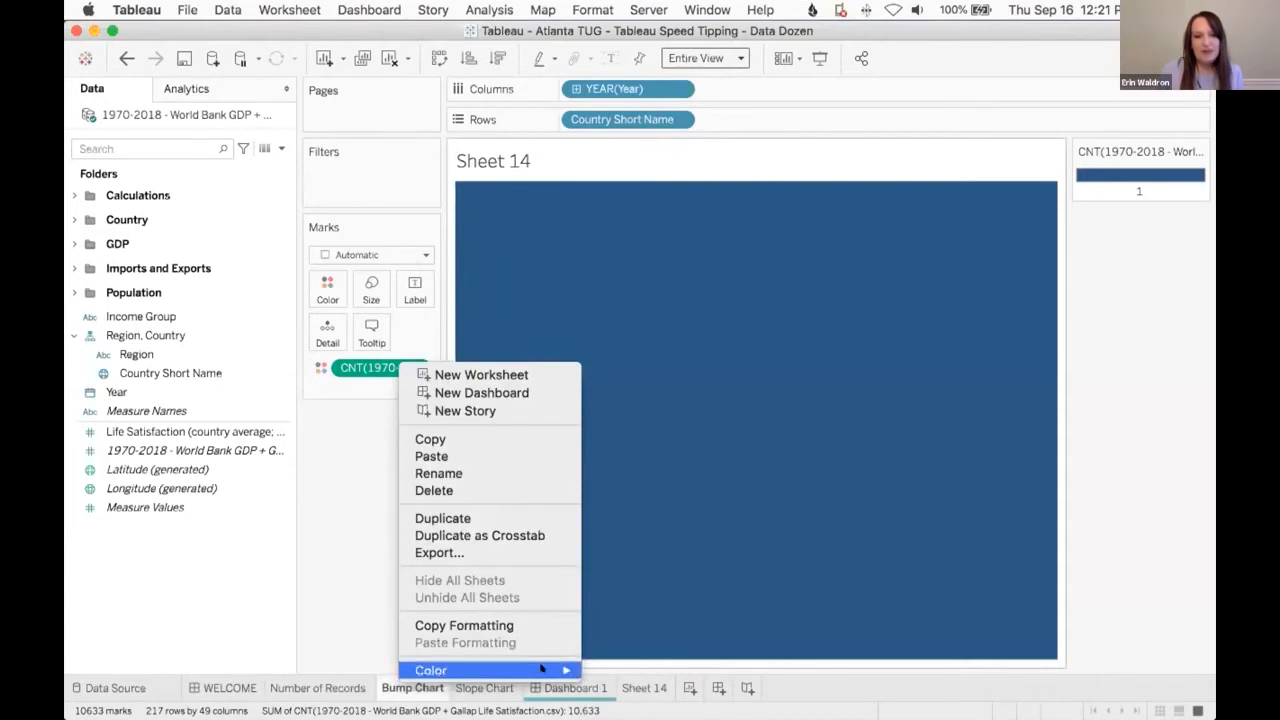
mouse_move(541, 668)
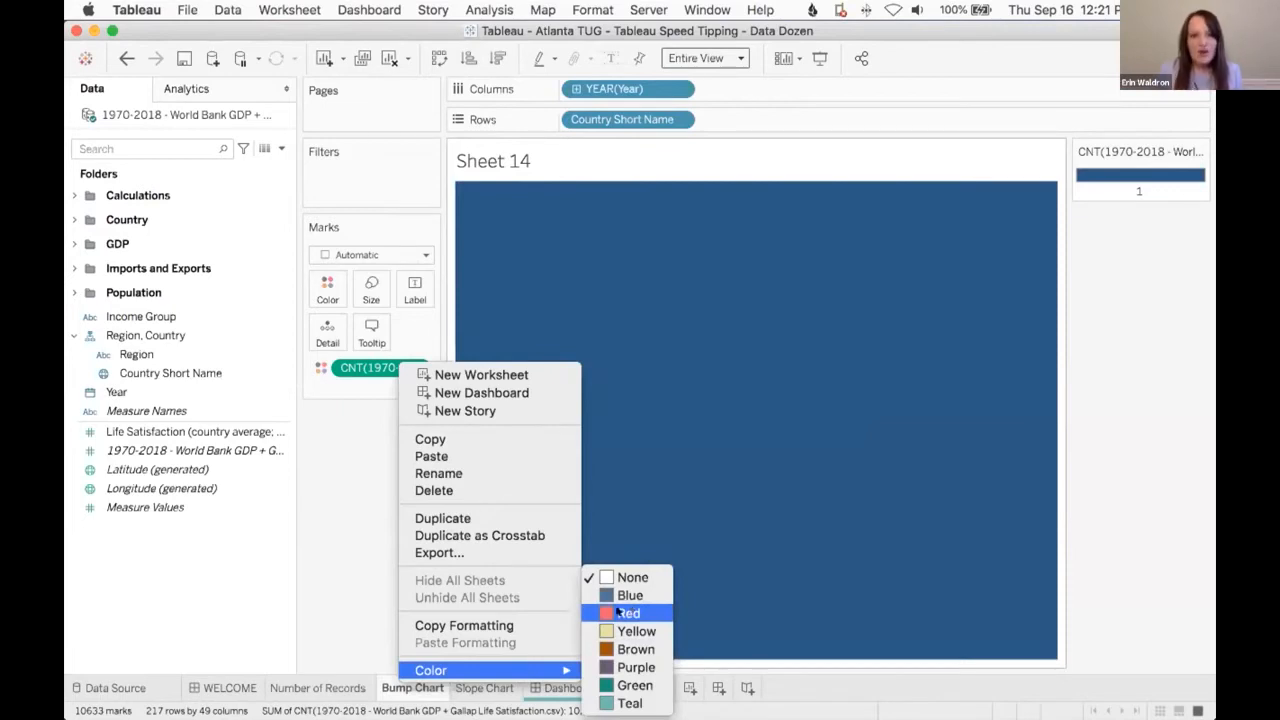
left_click(1140, 540)
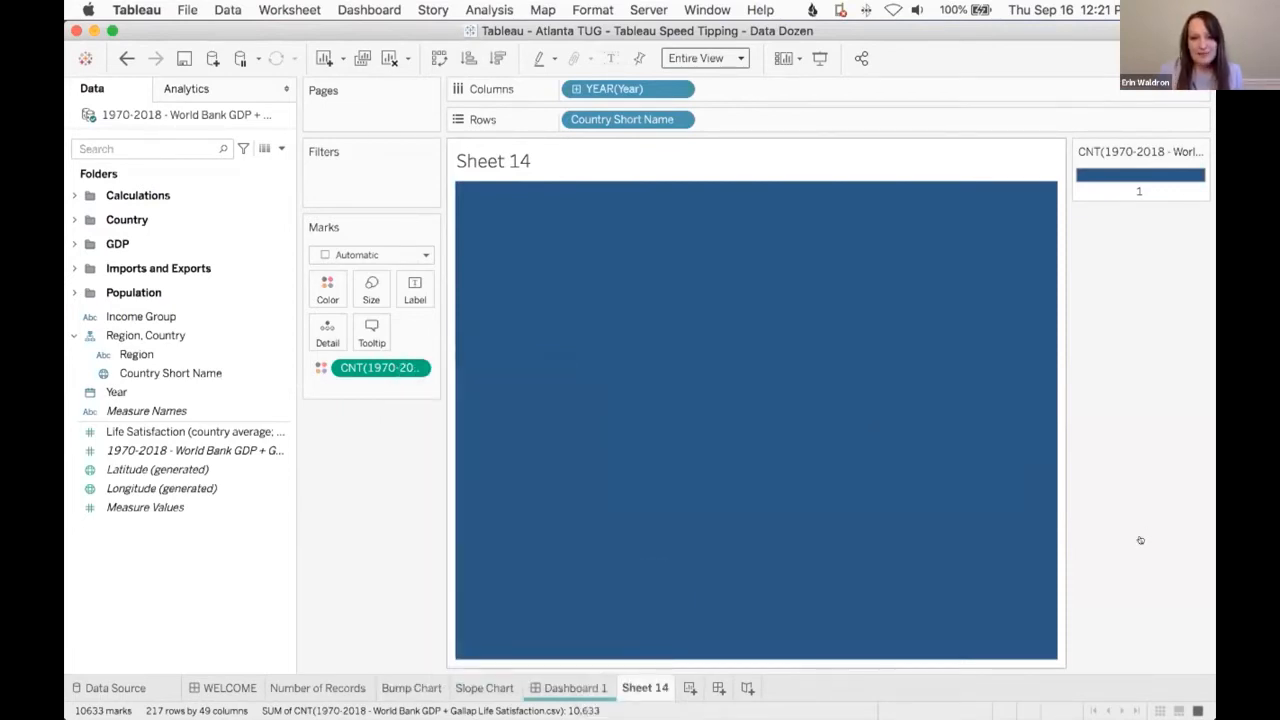
- Collapse the side pane on Dashboard 1 and examine the dashboard's option for unhiding all its sheets
left_click(580, 688)
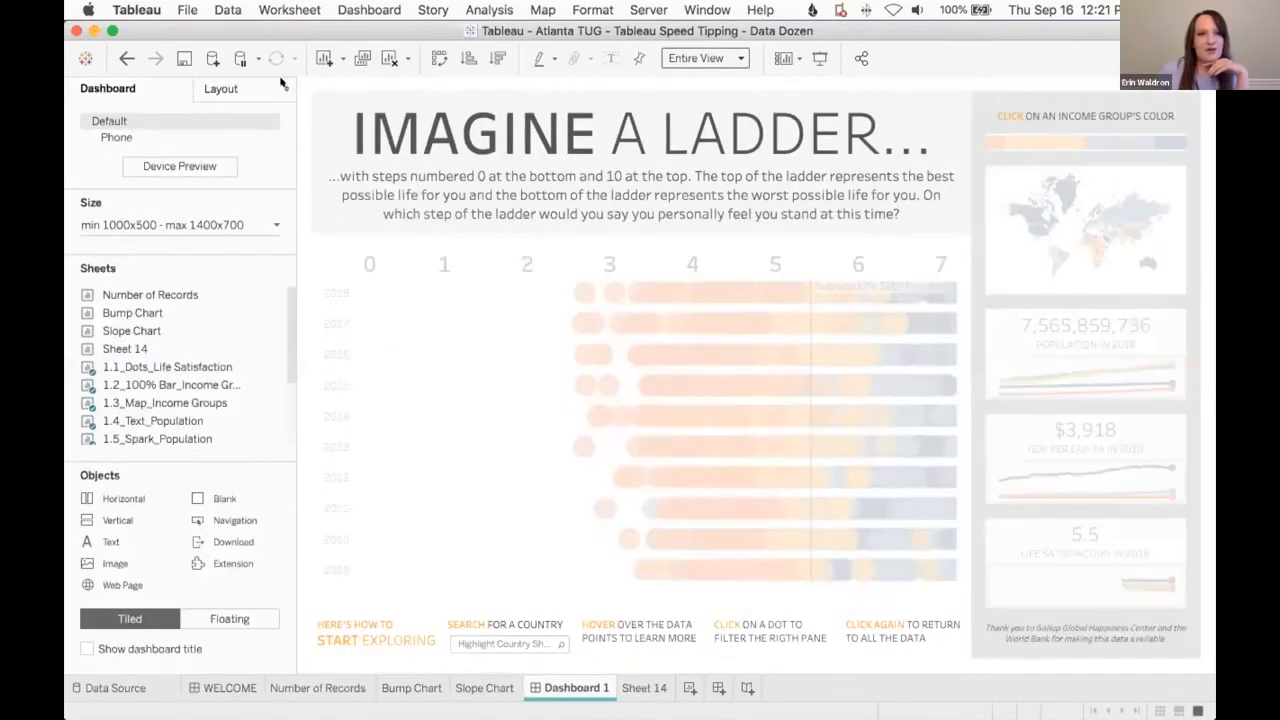
left_click(286, 88)
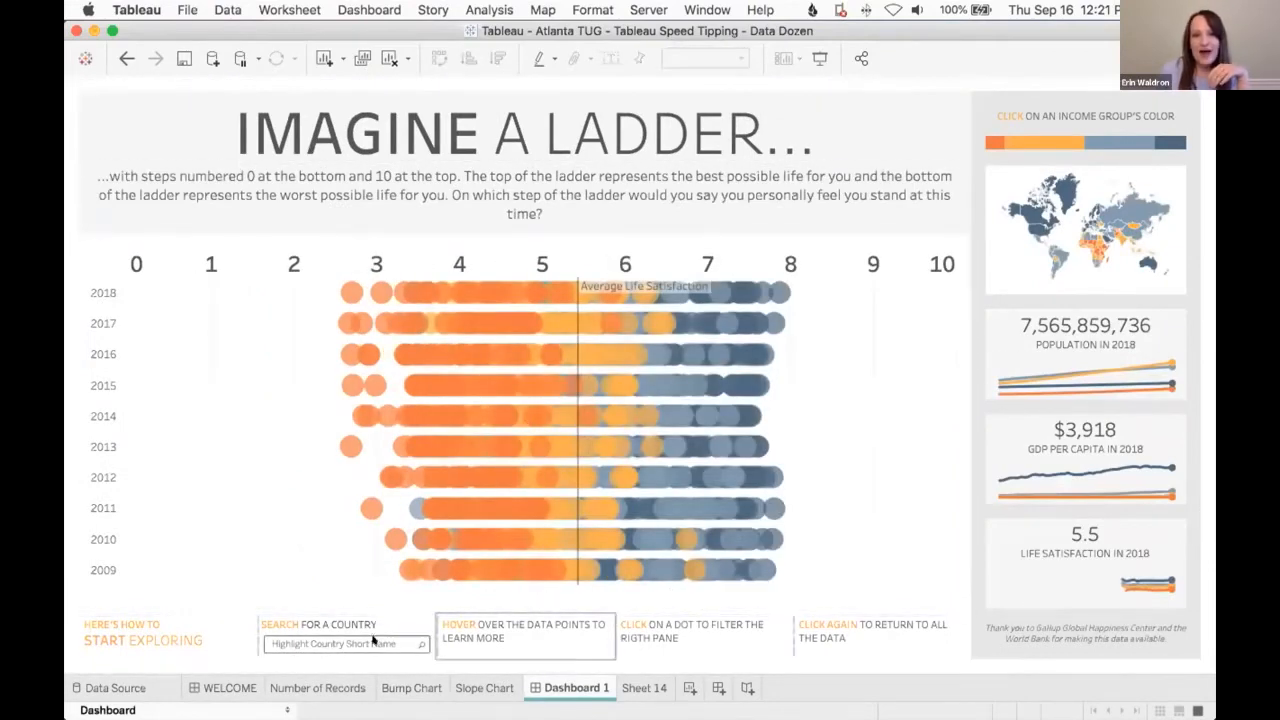
right_click(559, 688)
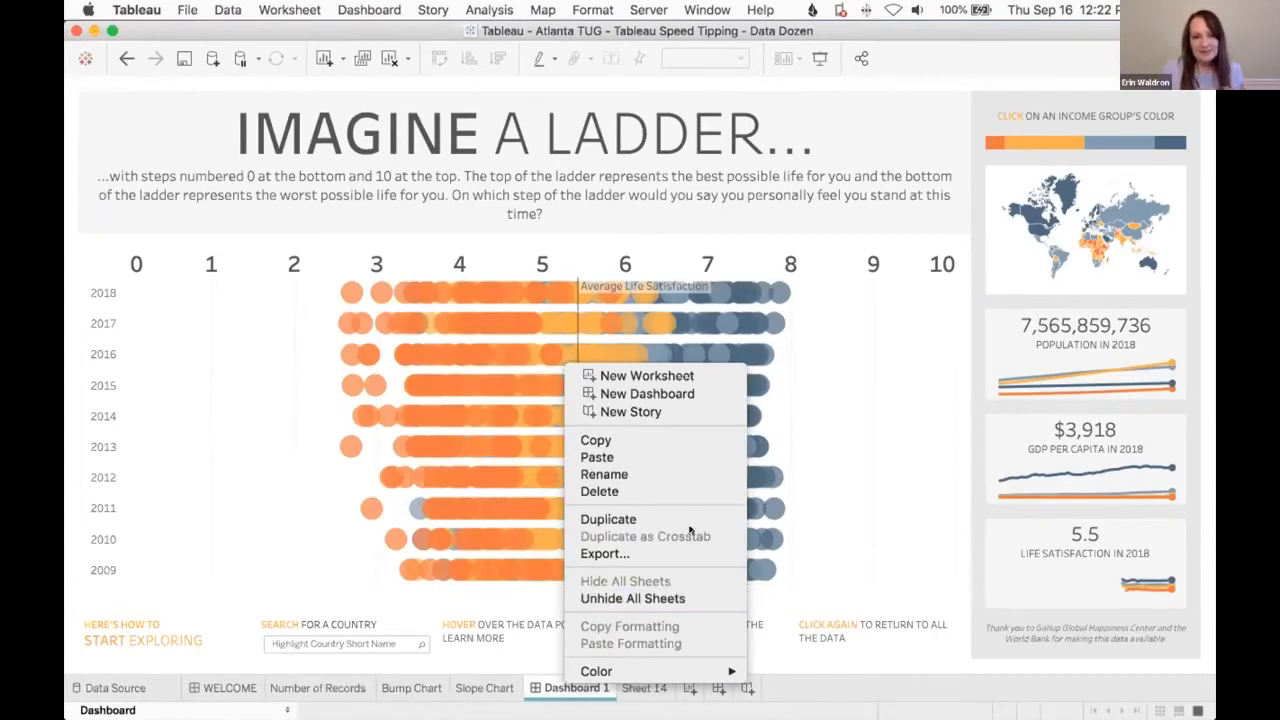
left_click(643, 598)
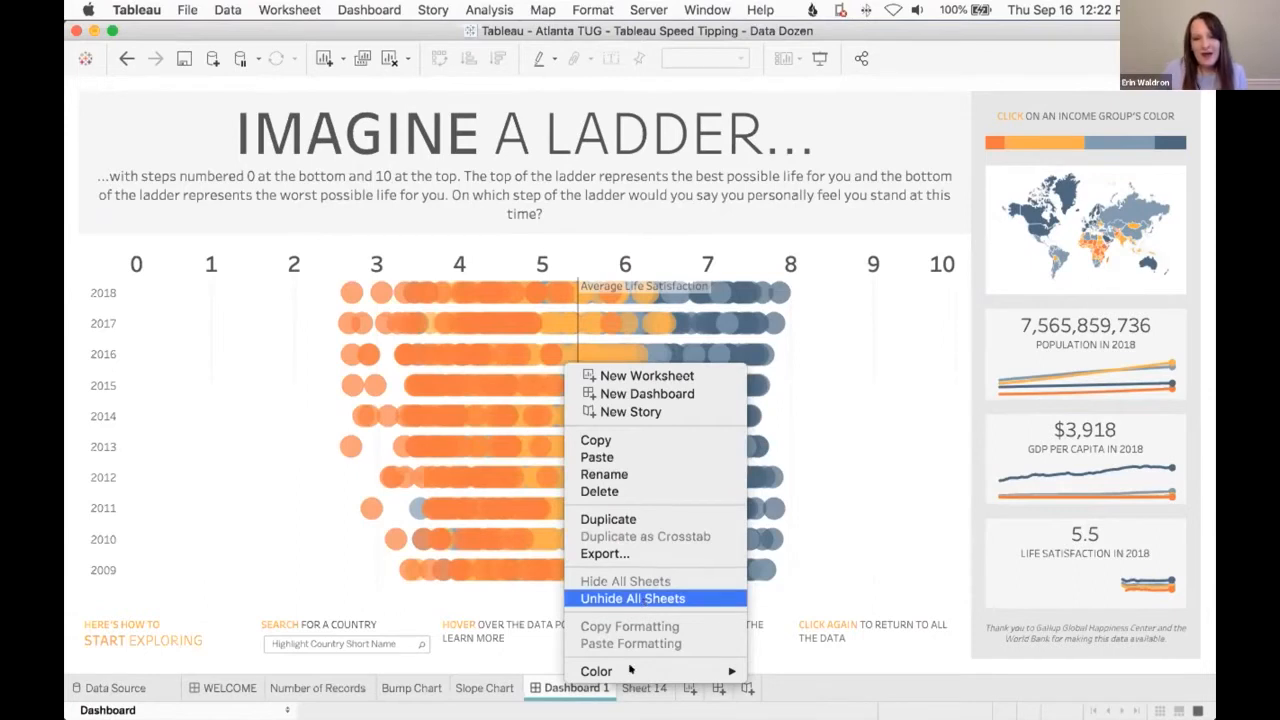
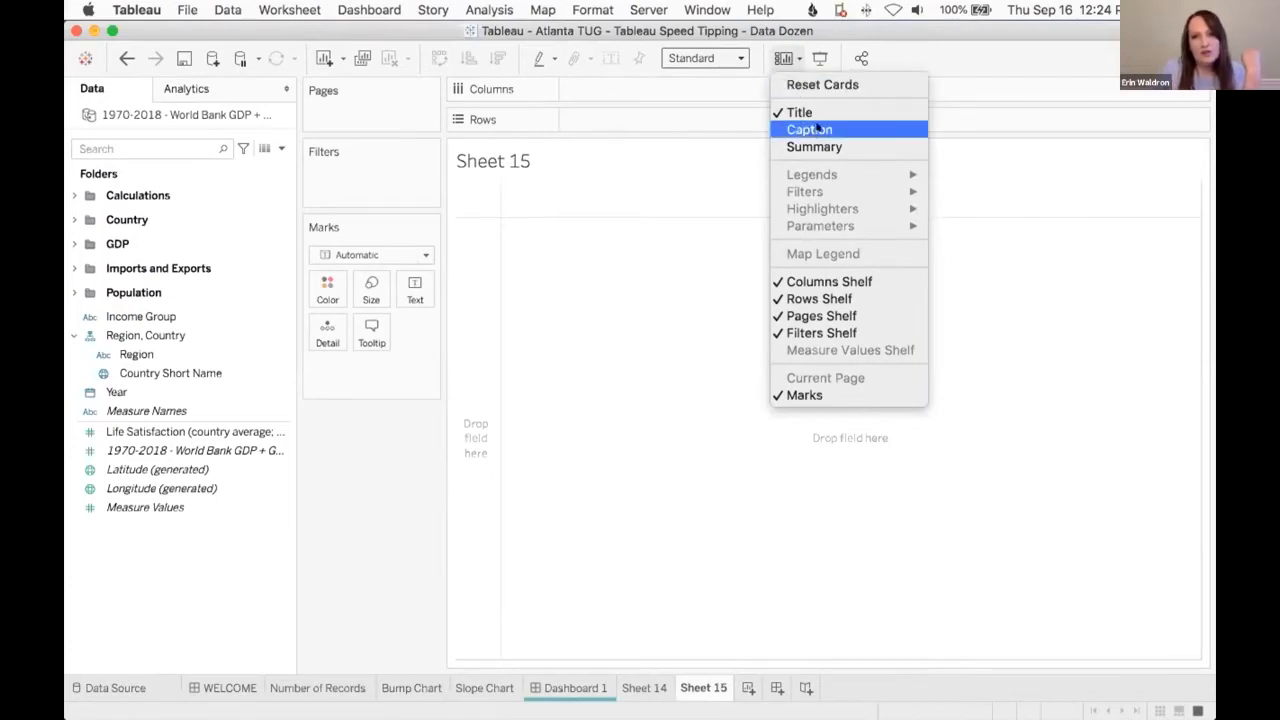
- Show the caption on Sheet 15 and on Sheet 14, and move Sheet 14's caption beneath the Marks card
left_click(816, 129)
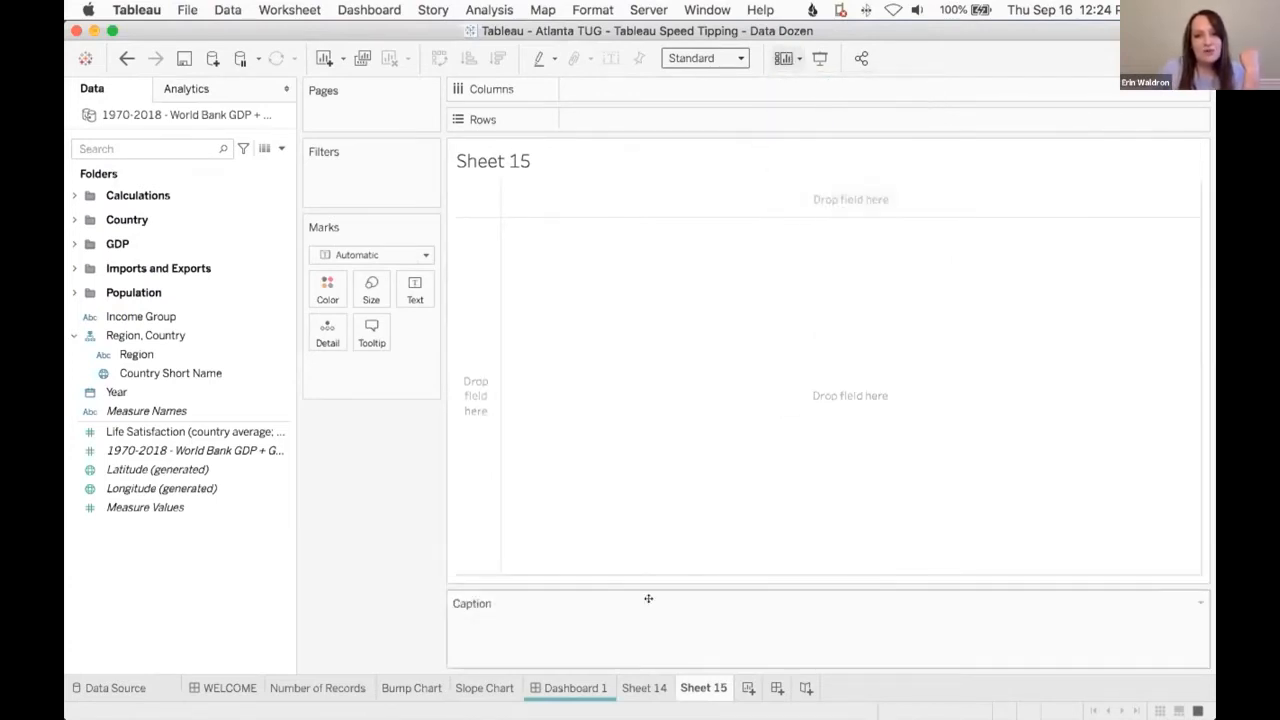
left_click(647, 687)
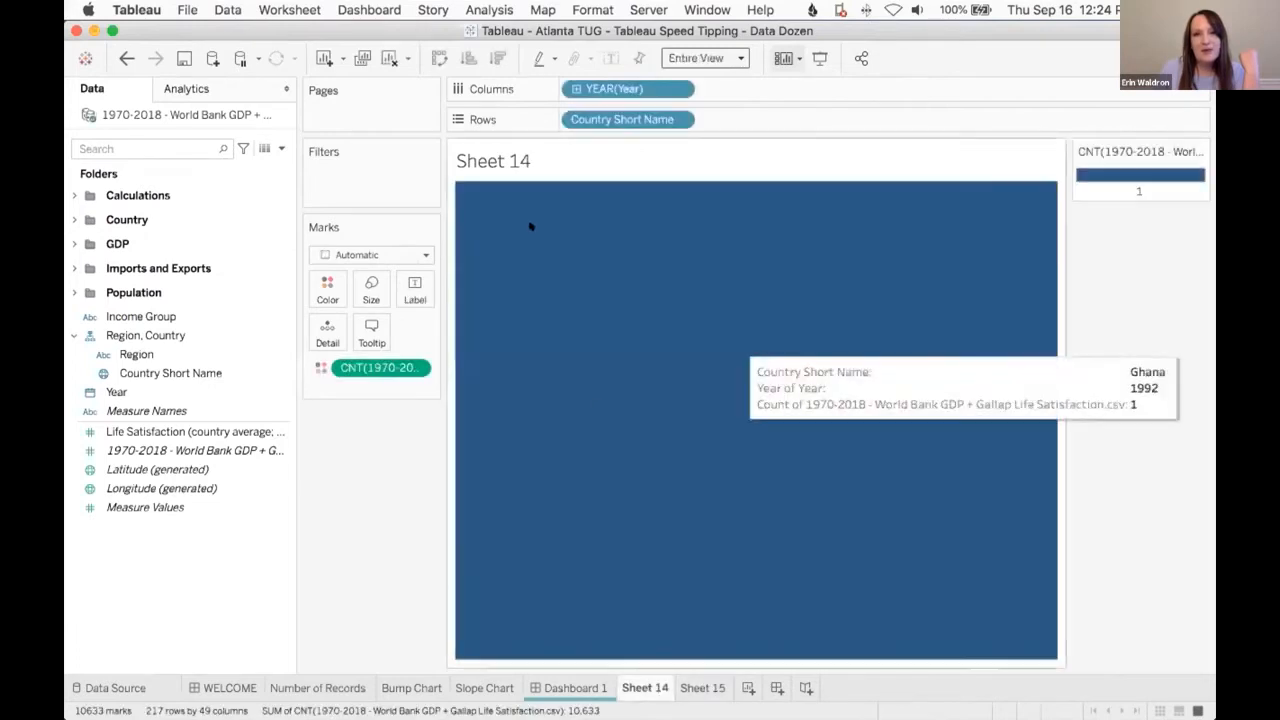
left_click(786, 55)
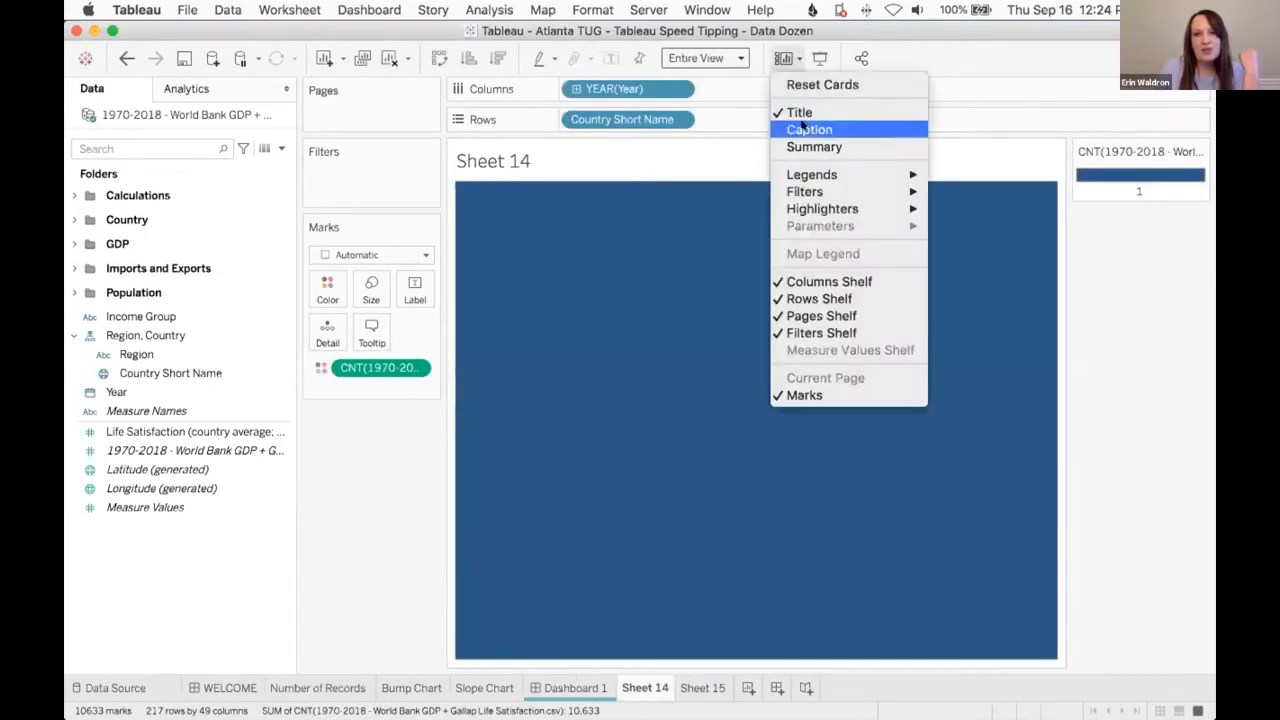
left_click(808, 128)
left_click_drag(658, 594, 356, 526)
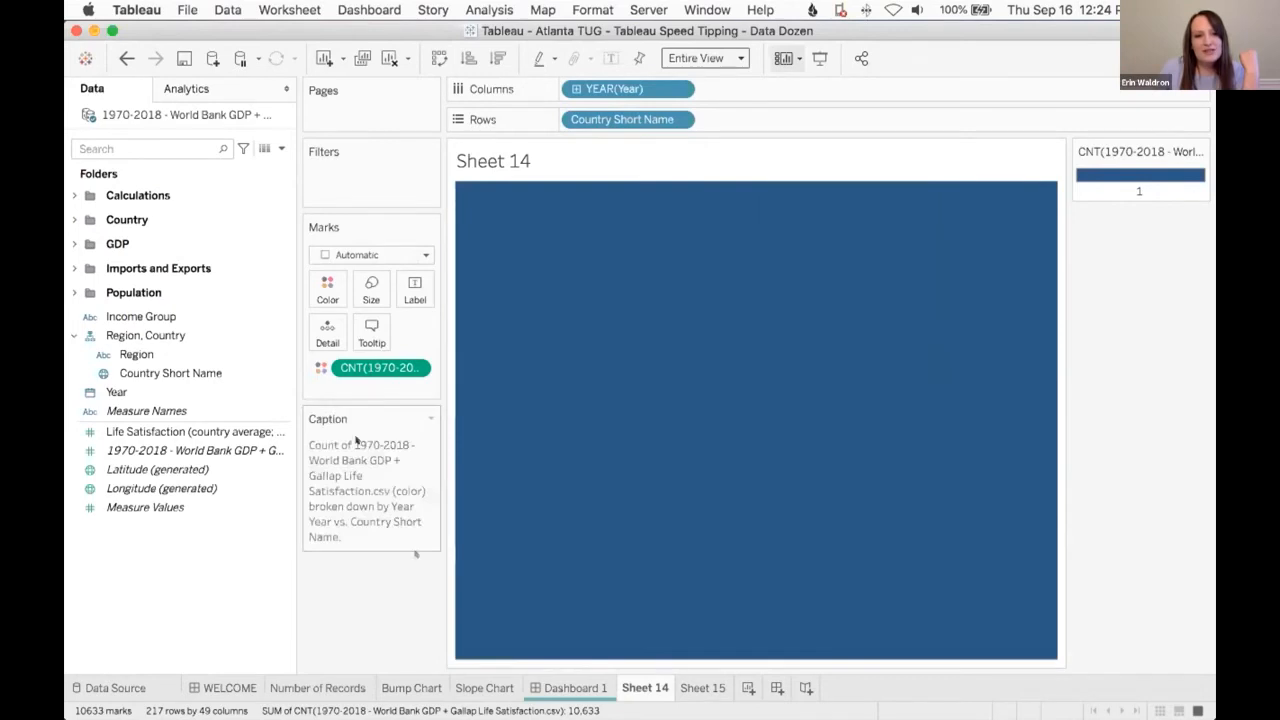
- Replace Sheet 14's caption text with "hello world!"
double_click(368, 511)
key("super+a")
type("he")
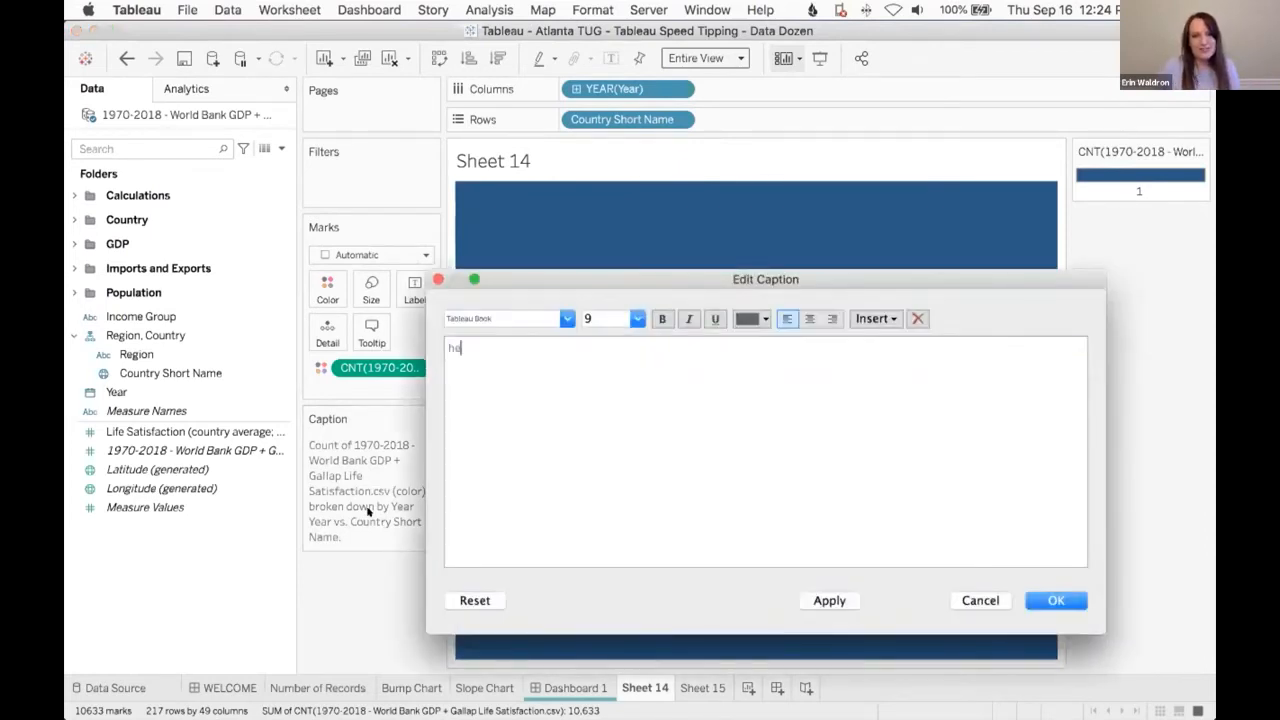
type("llo world")
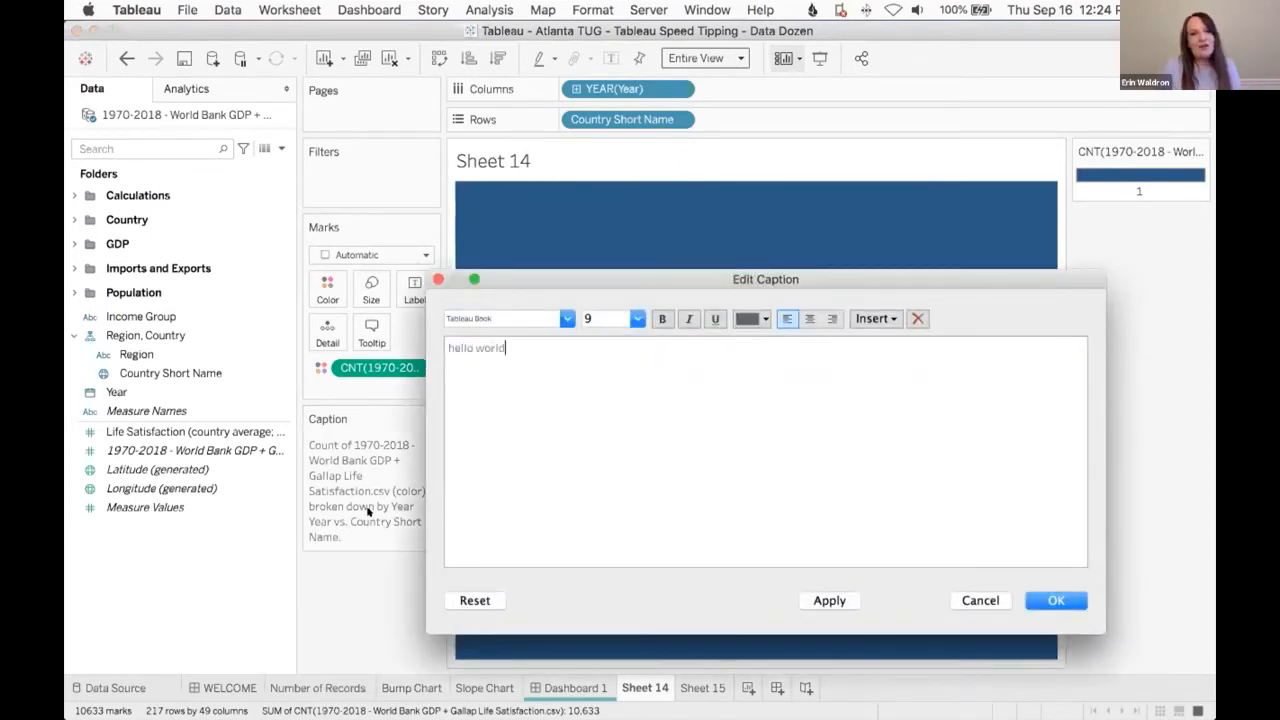
type("!")
left_click(1052, 600)
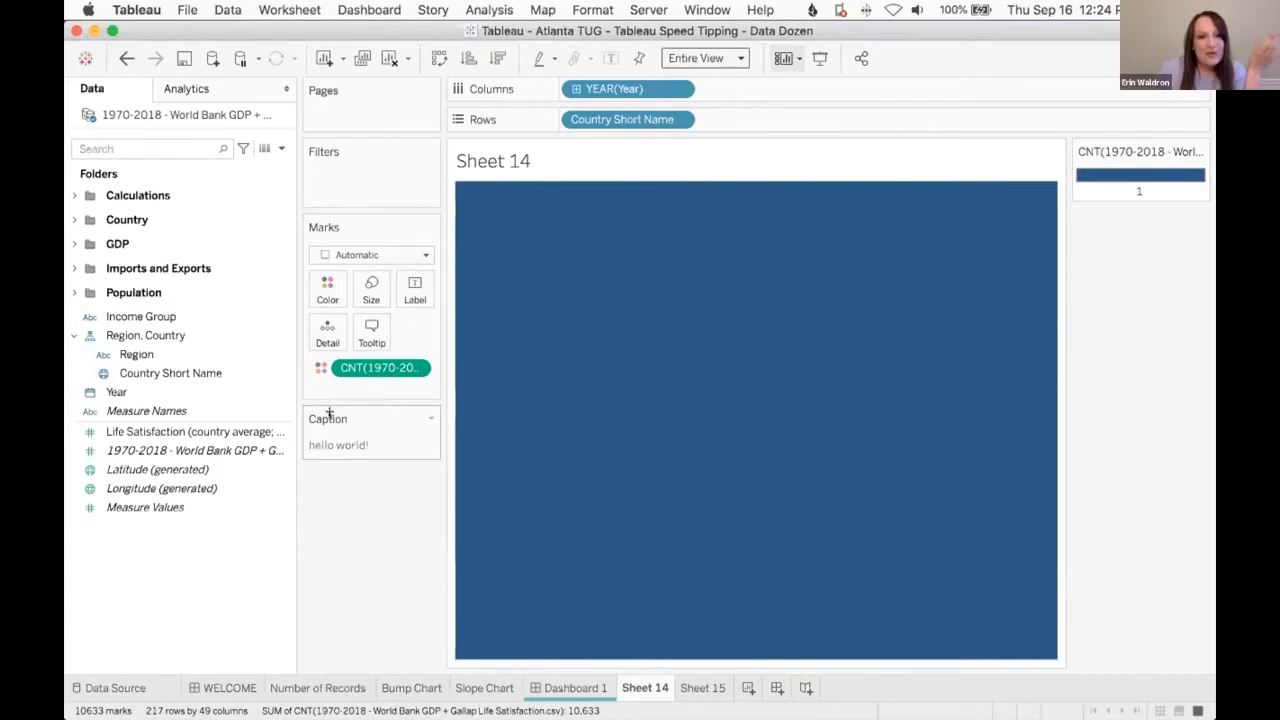
- Show a filter for the Region field on Sheet 14
left_click(284, 353)
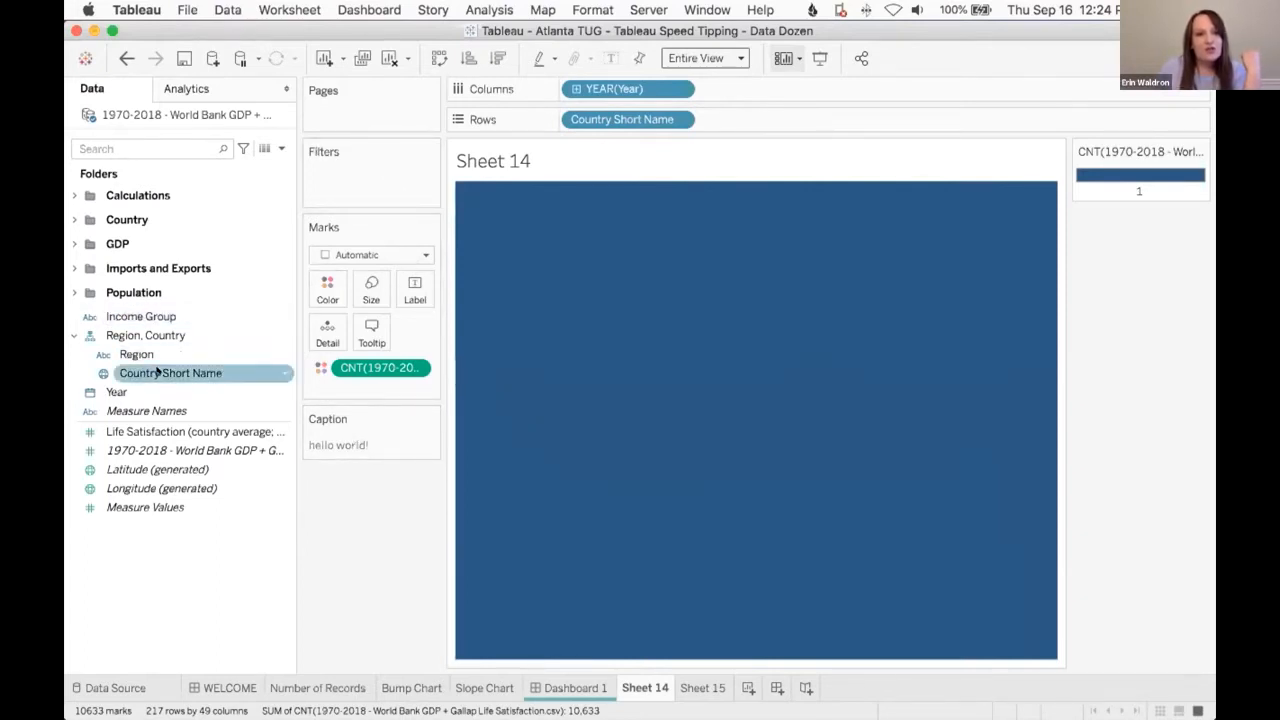
right_click(283, 354)
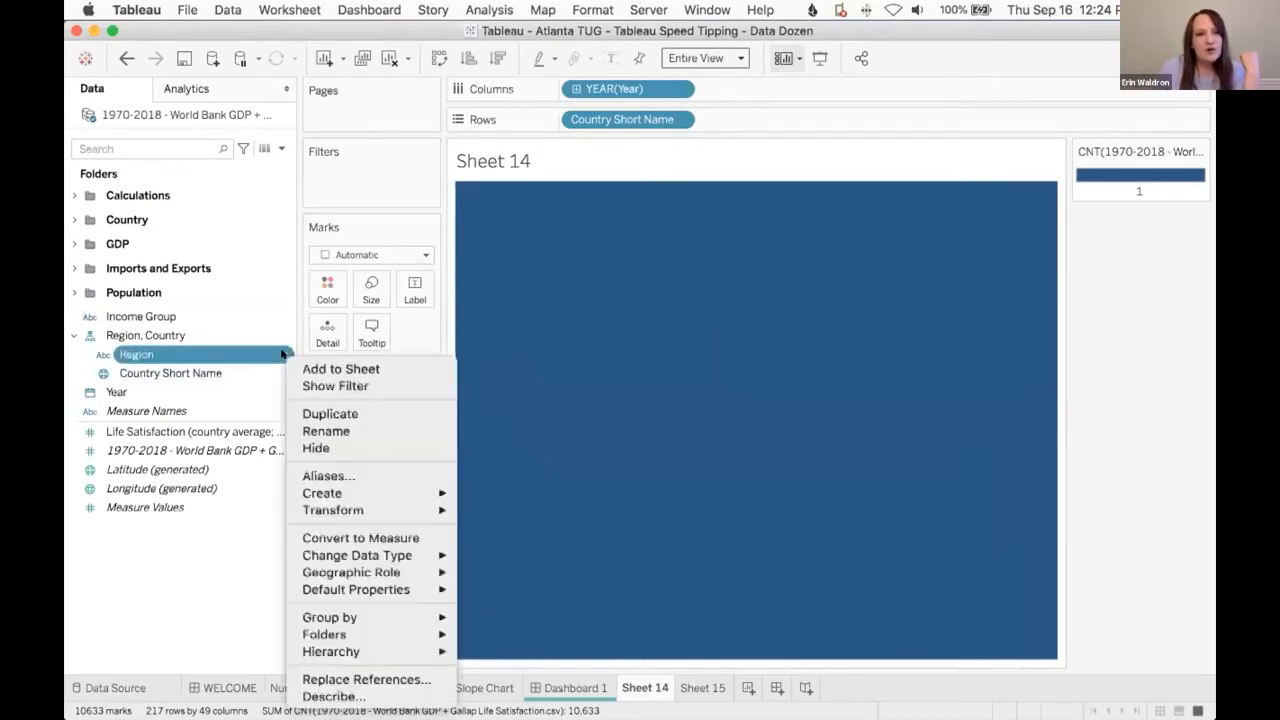
left_click(356, 386)
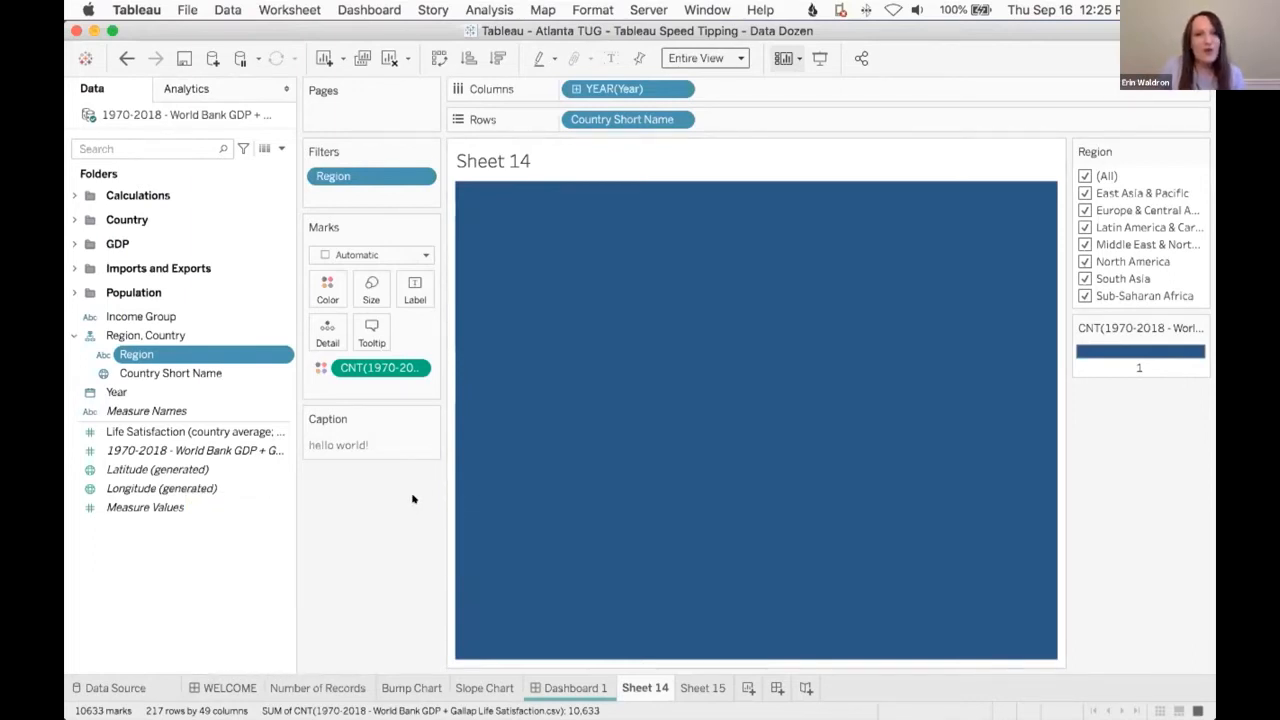
- Open Dashboard 1 with its side pane collapsed and look over the commands for copying or exporting its image
left_click(571, 688)
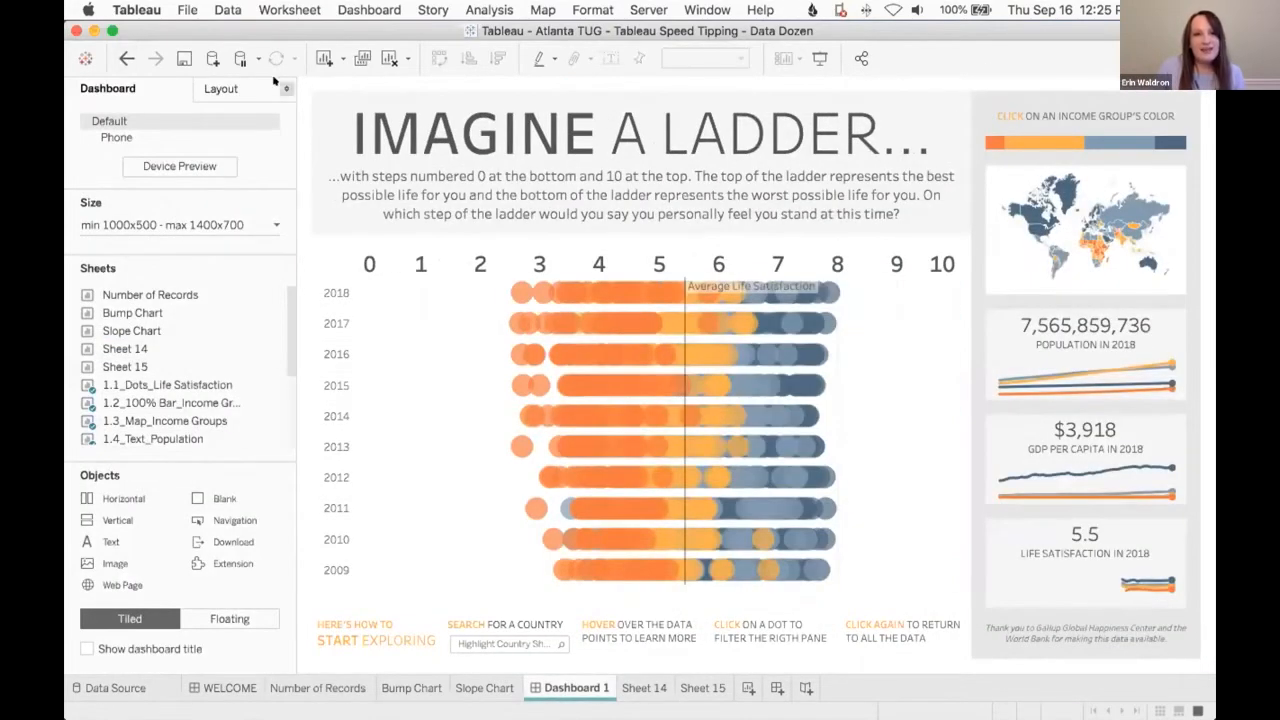
left_click(286, 88)
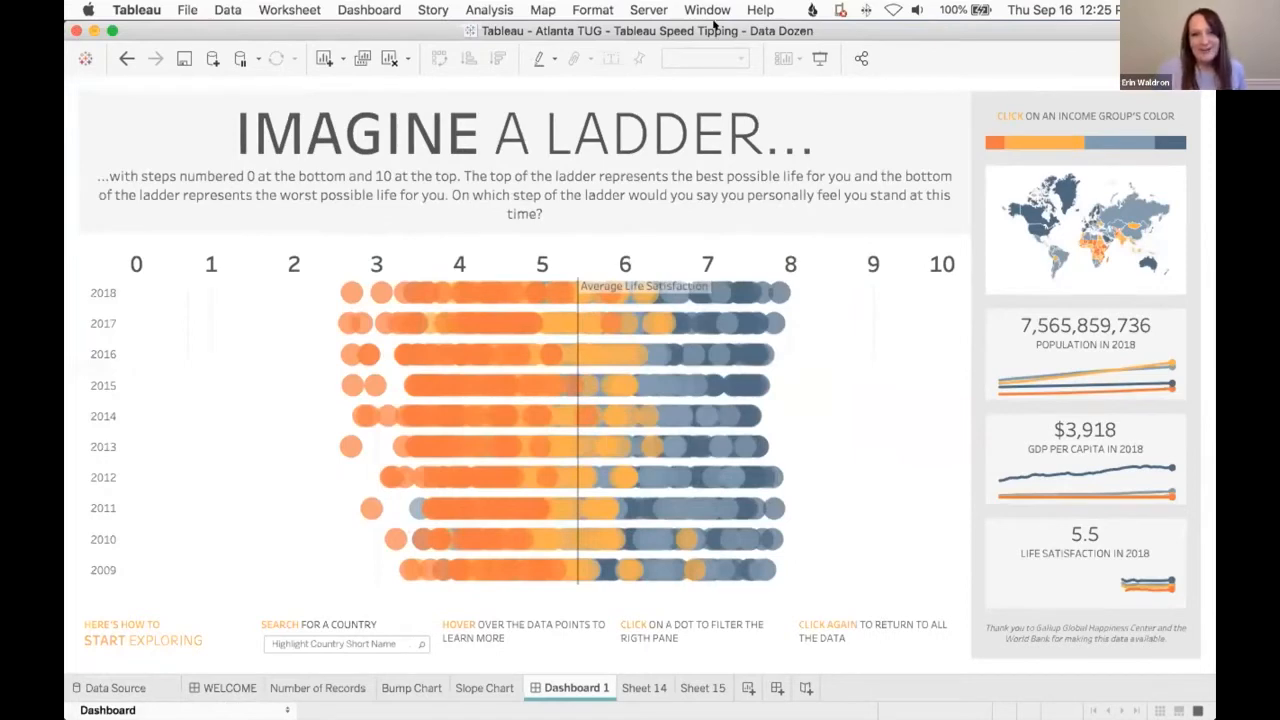
left_click(343, 9)
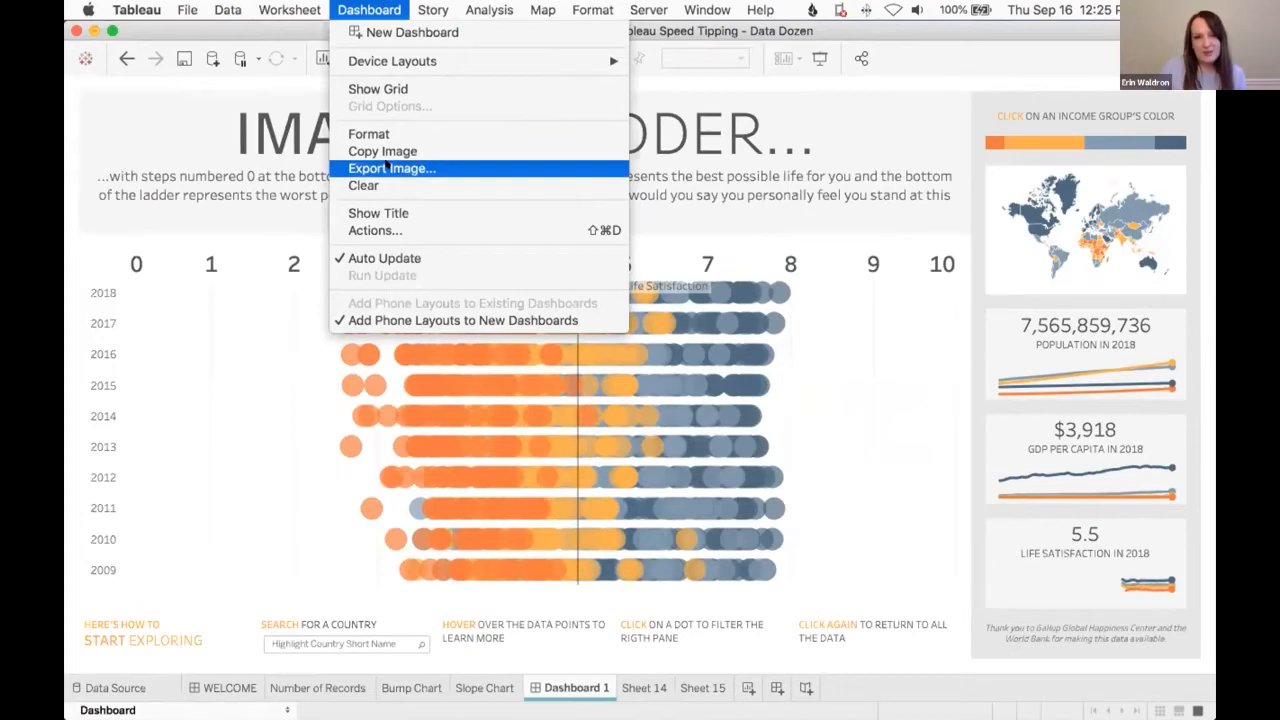
left_click(775, 35)
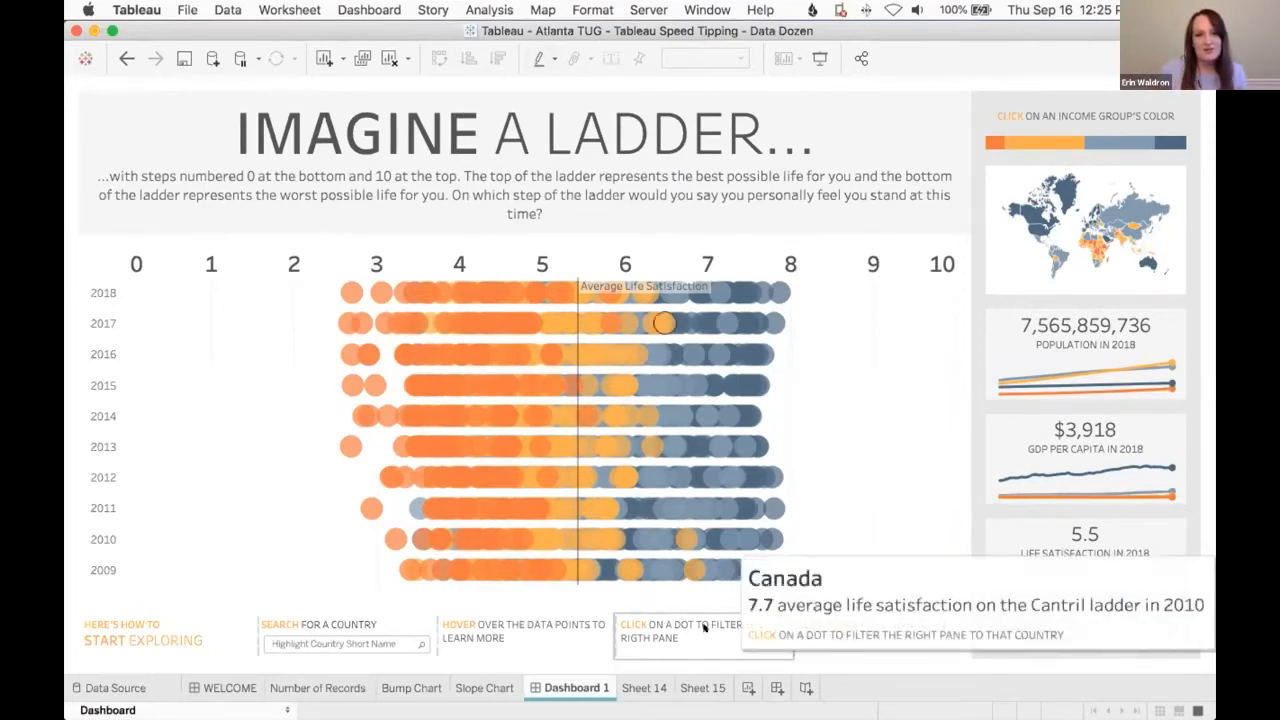
- View the full data behind the Armenia 1972 mark on Sheet 14, close it, and restore the collapsed Data pane
left_click(642, 688)
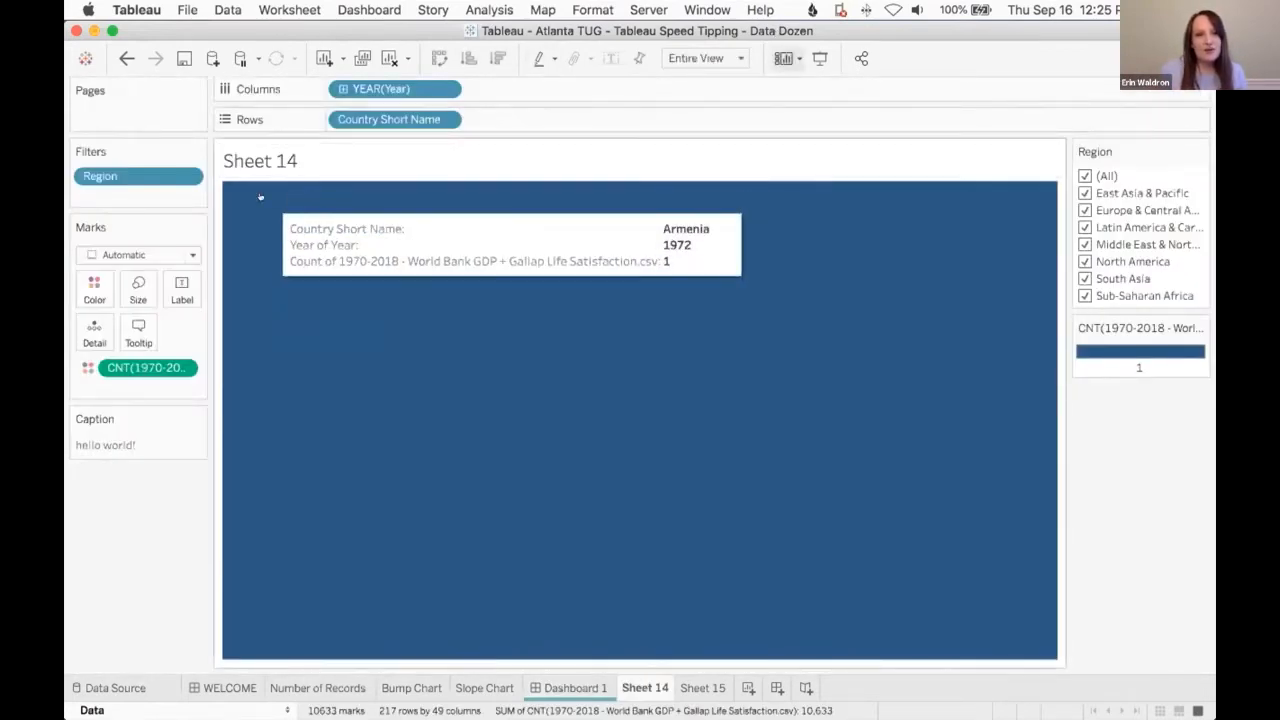
right_click(265, 199)
left_click(330, 239)
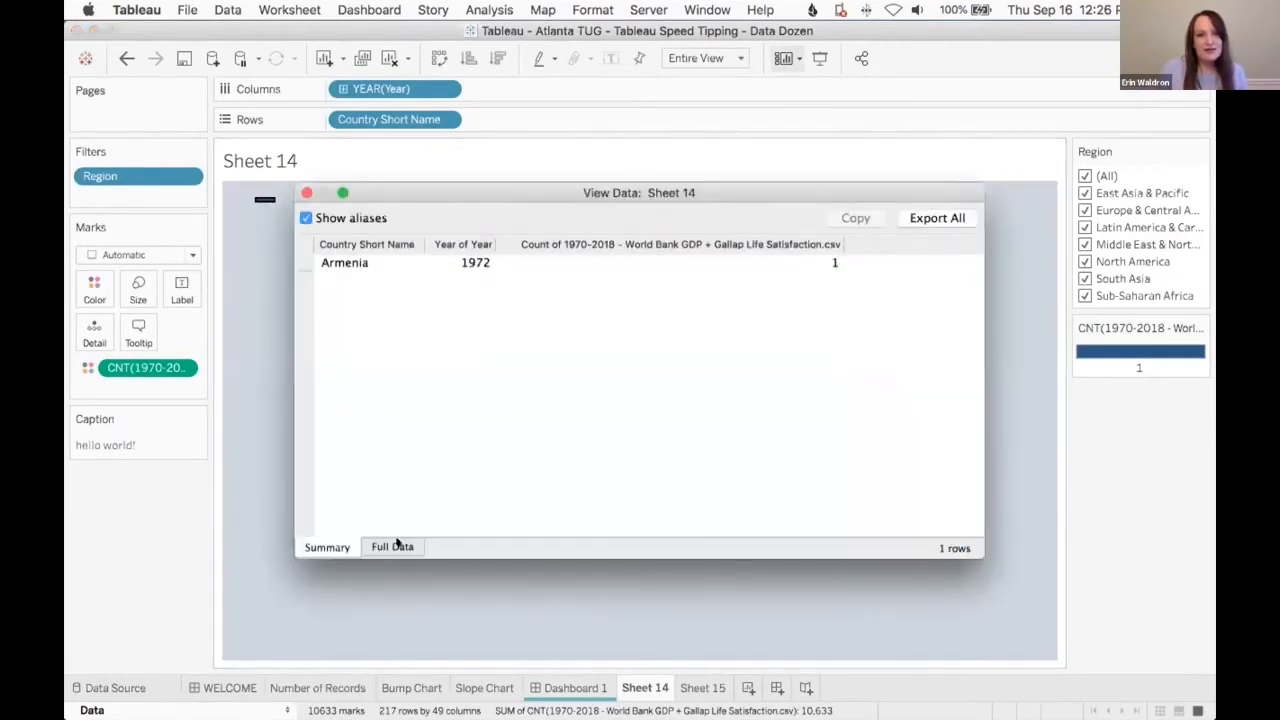
left_click(392, 546)
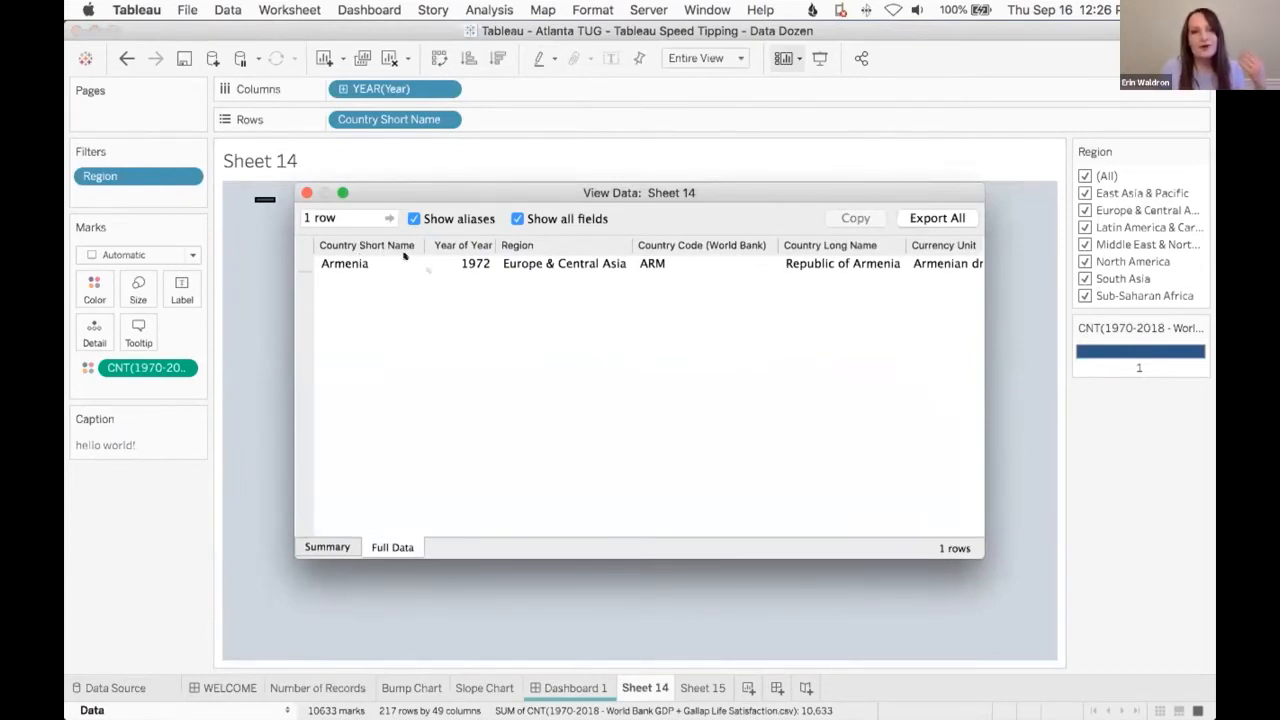
left_click(306, 192)
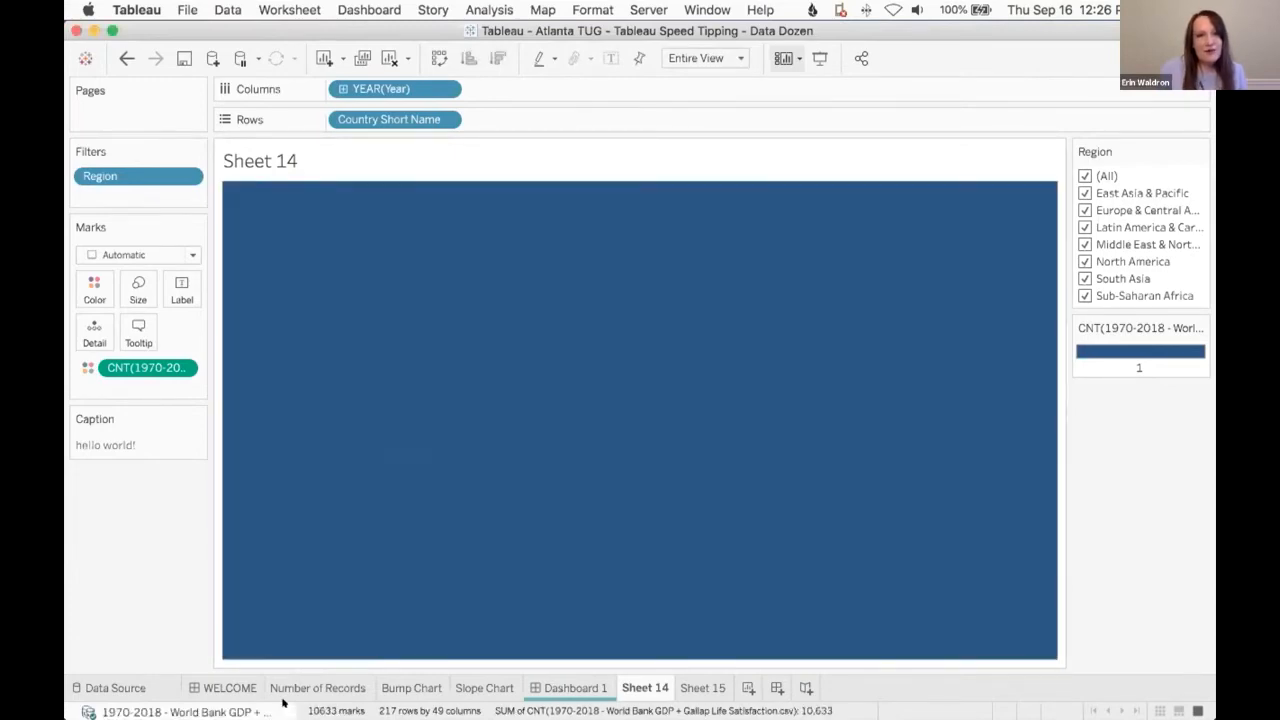
left_click(287, 710)
- Check the file types available when saving the workbook as a new file, and cancel the save
left_click(187, 9)
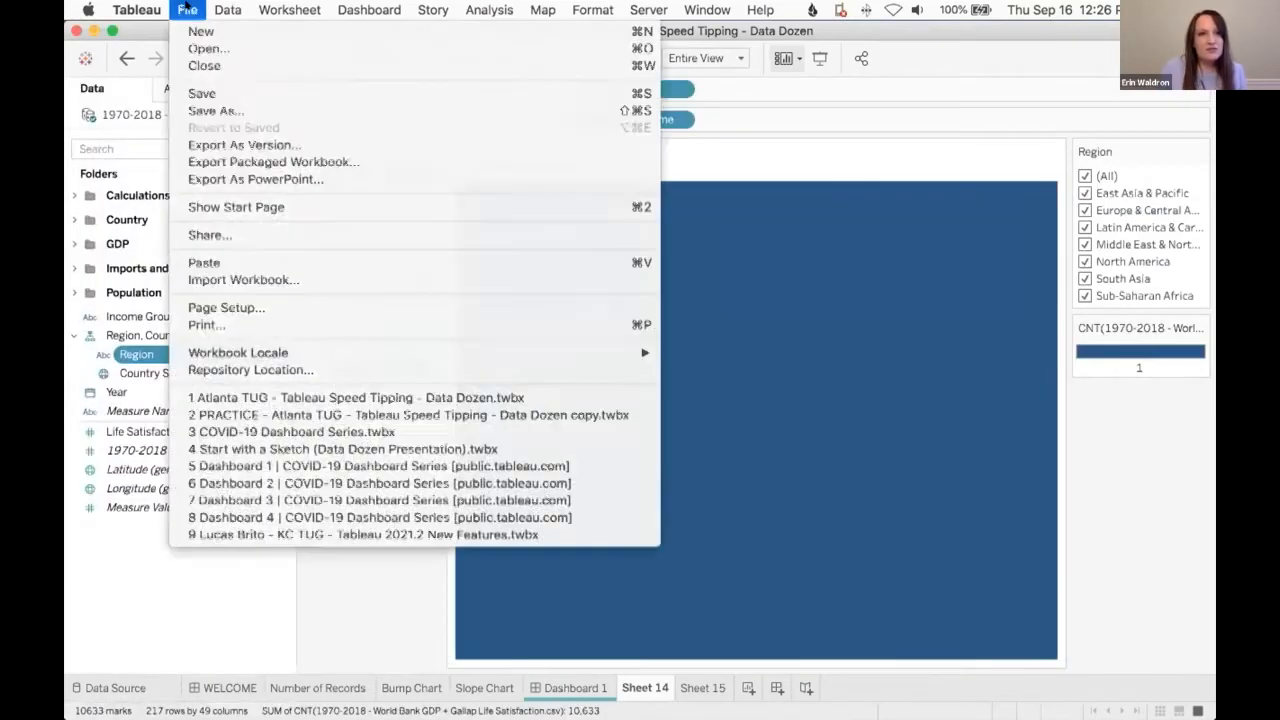
left_click(215, 110)
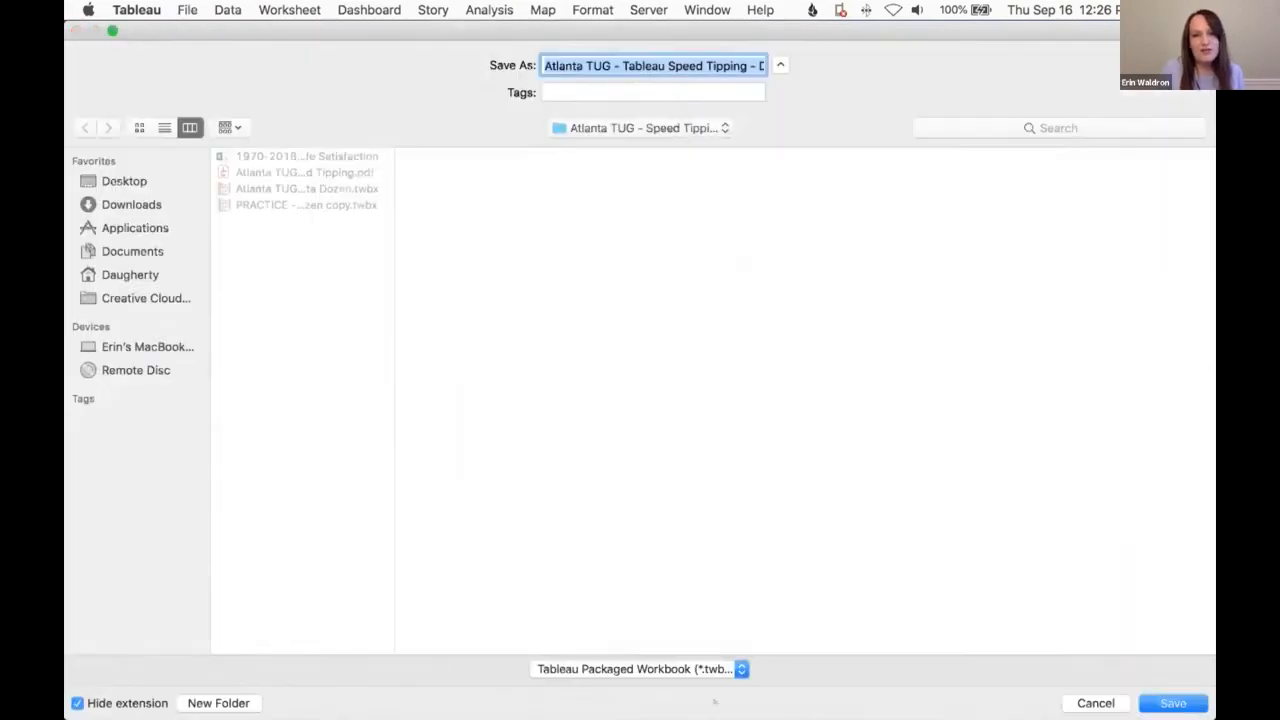
left_click(705, 669)
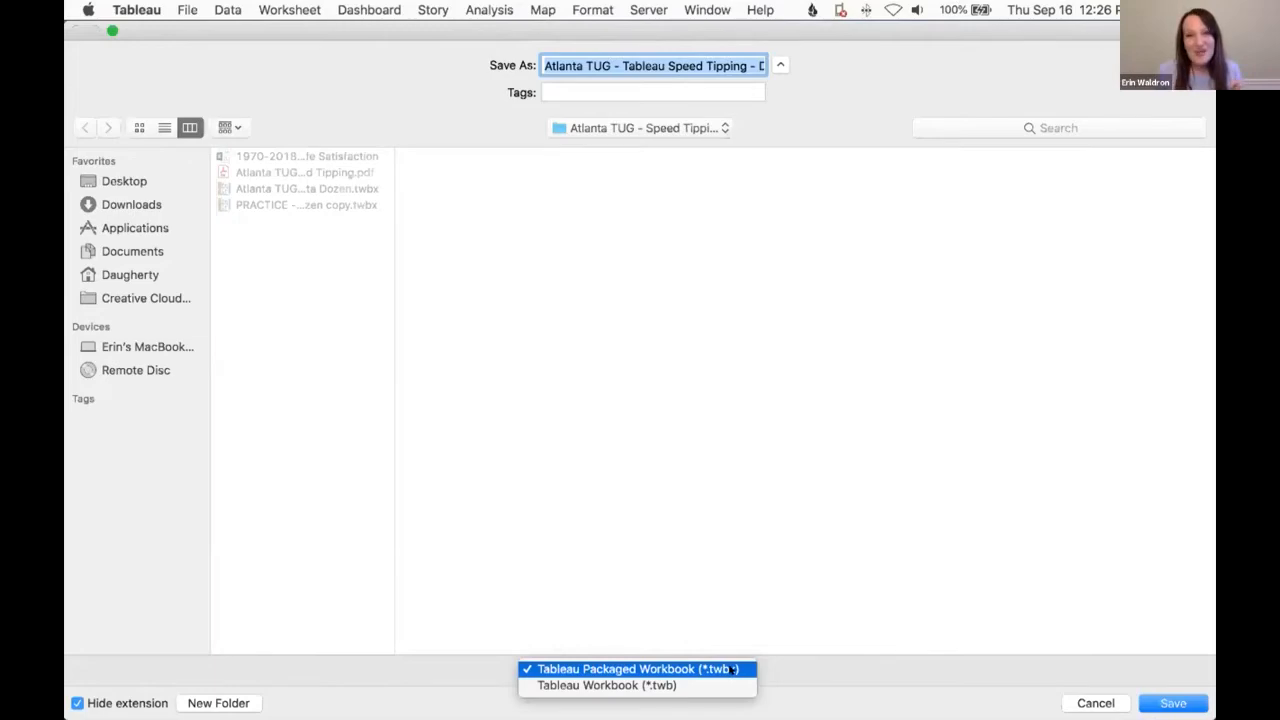
left_click(1094, 701)
left_click(1095, 703)
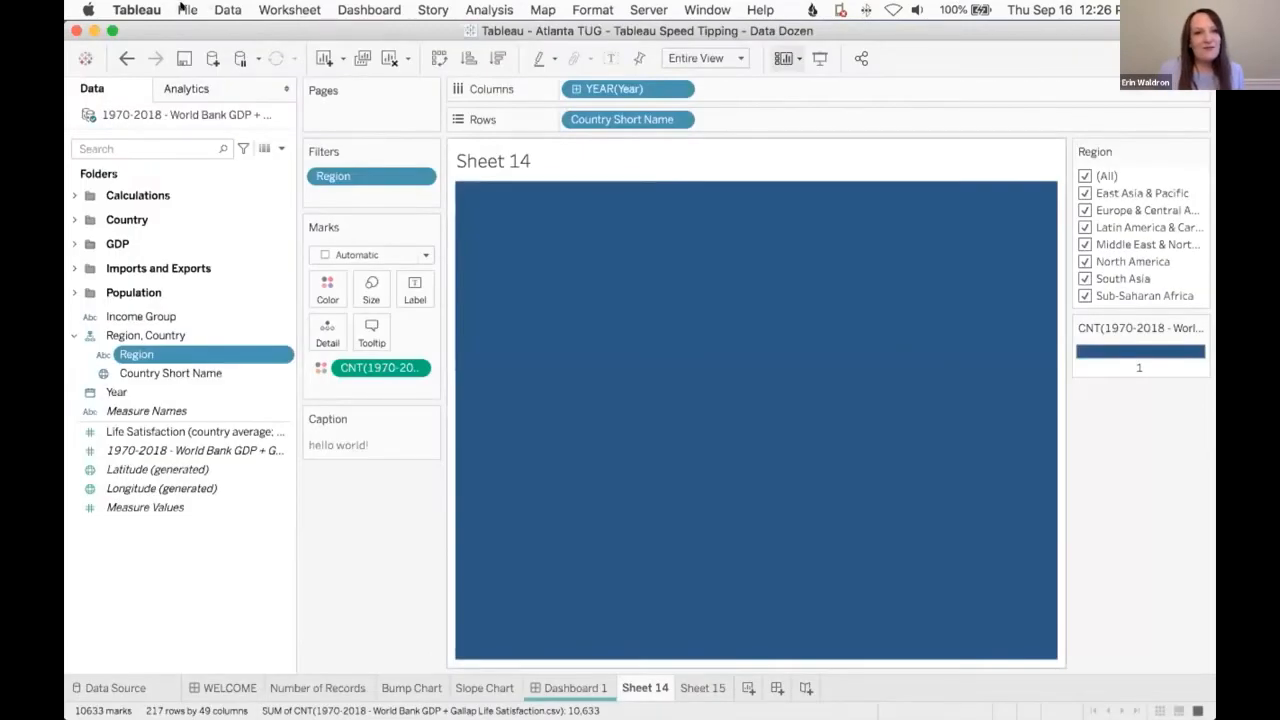
- Browse the Tableau versions the workbook can be exported to, and close the dialog without exporting
left_click(185, 10)
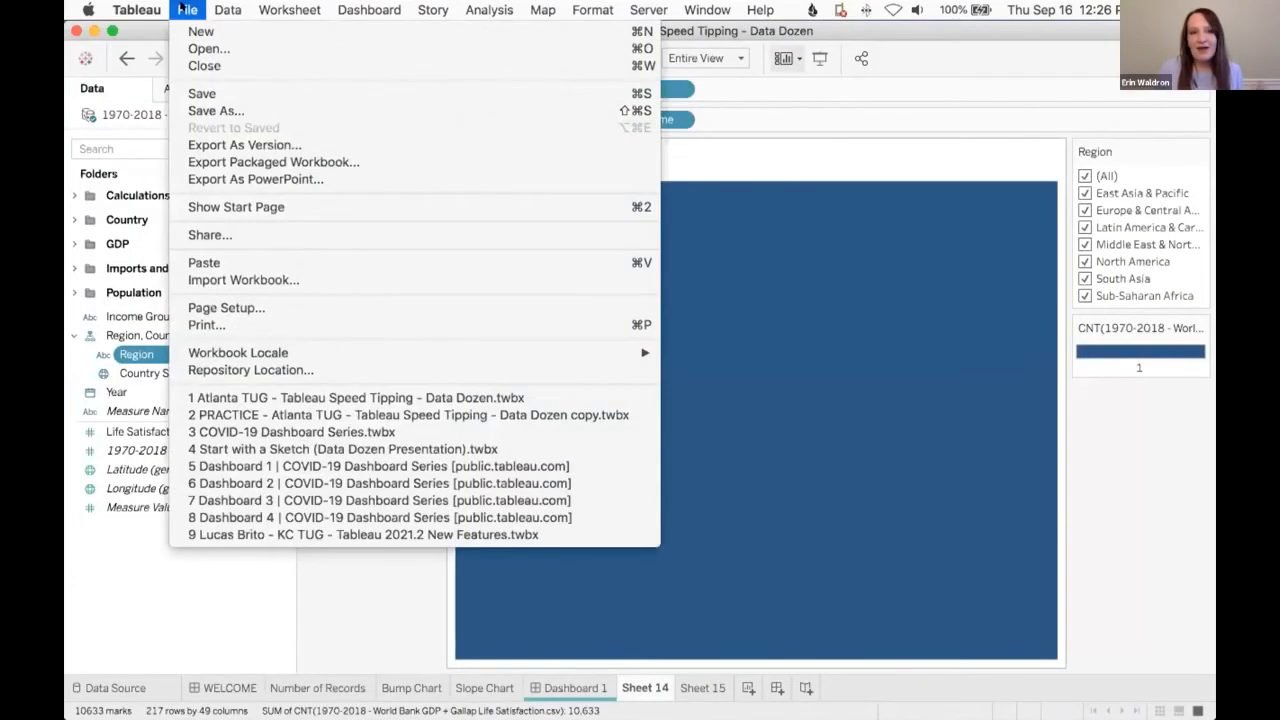
left_click(272, 143)
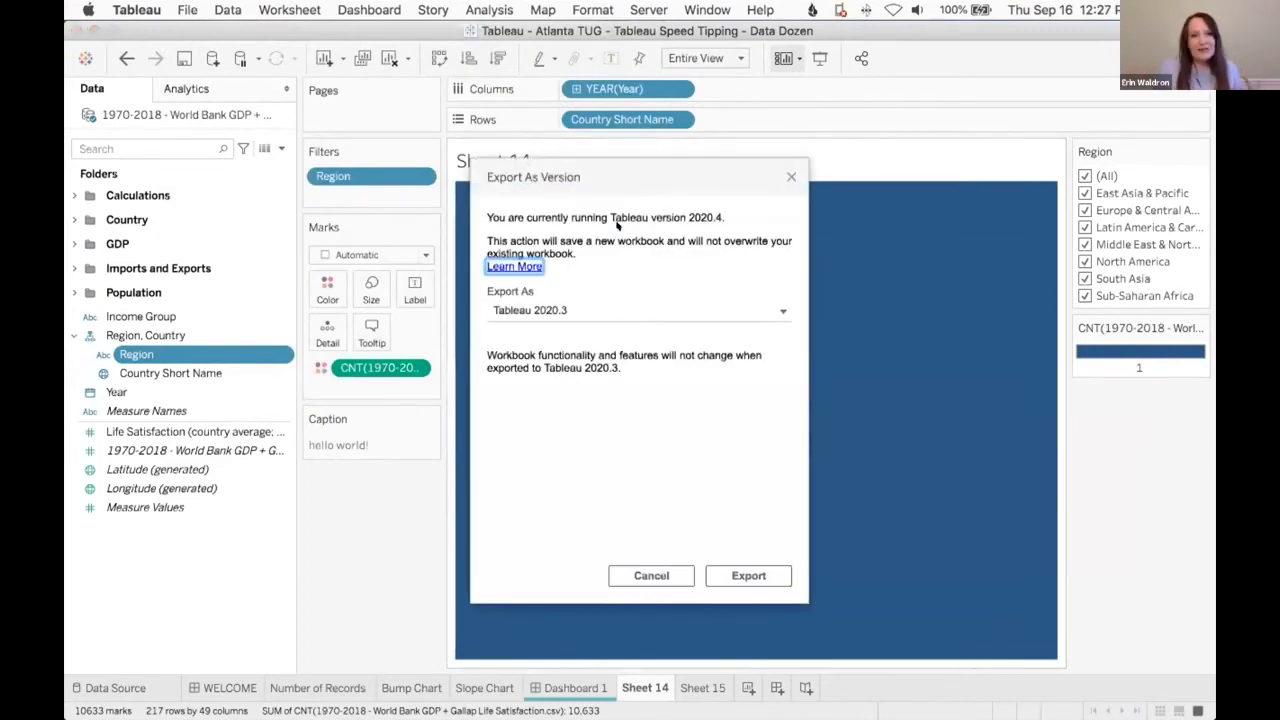
left_click(573, 310)
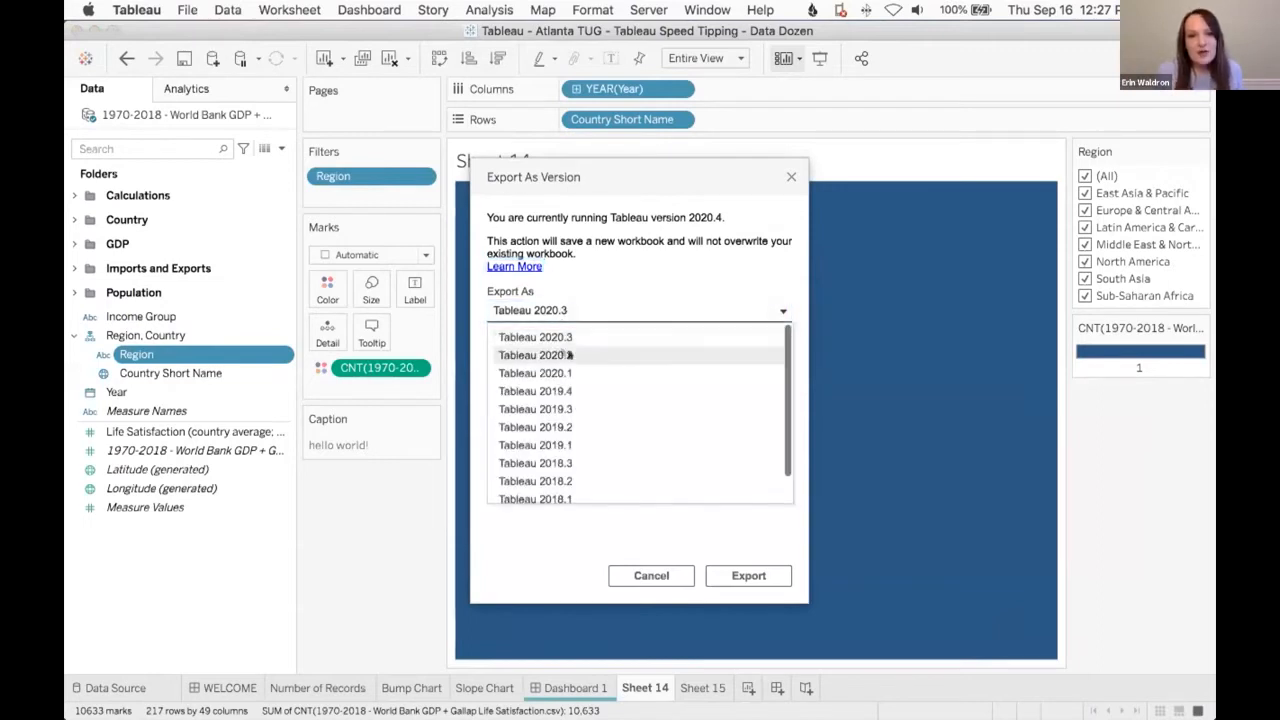
scroll(571, 405, "down", 2)
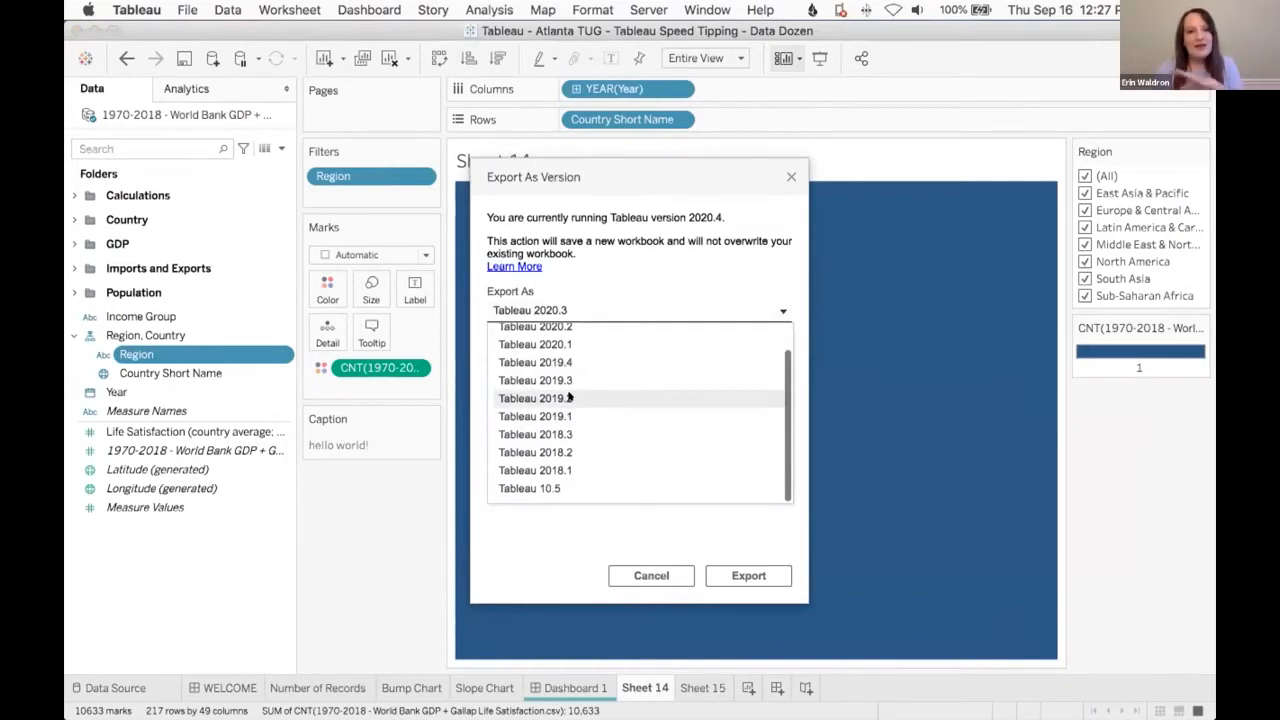
left_click(790, 174)
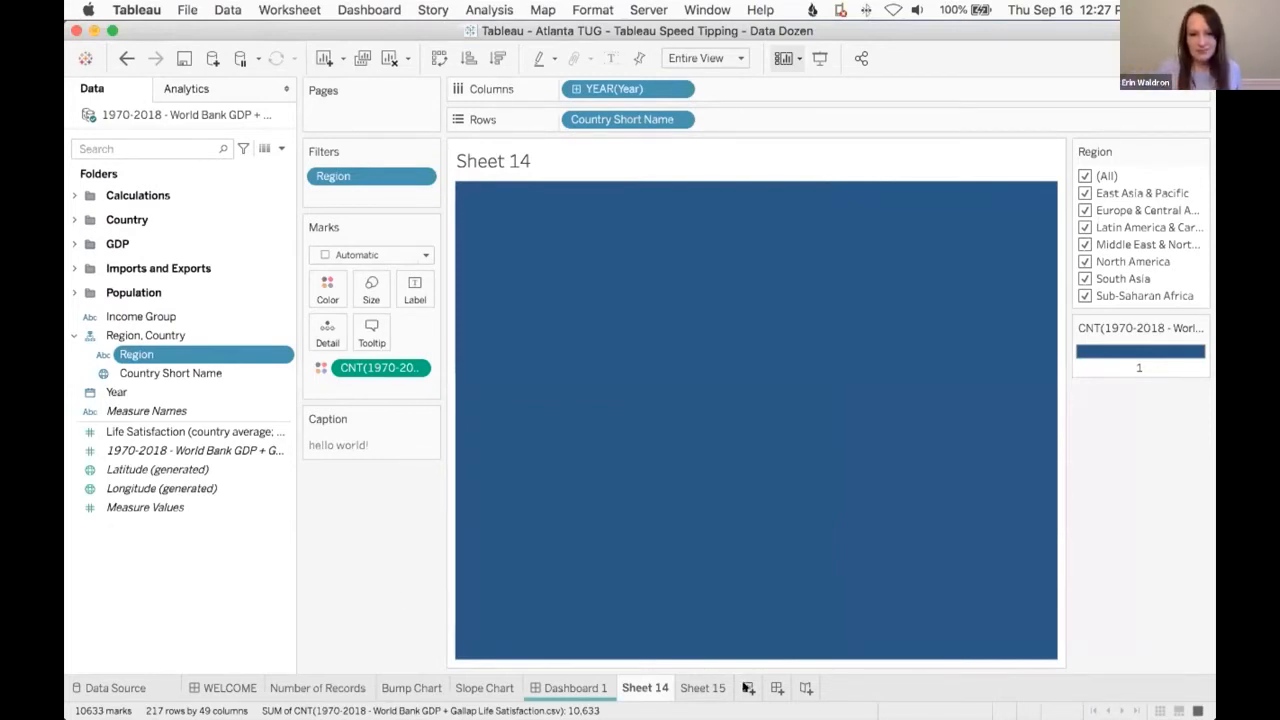
- Add a new worksheet with a narrower Data pane, and briefly view the Show Me chart options
left_click(748, 688)
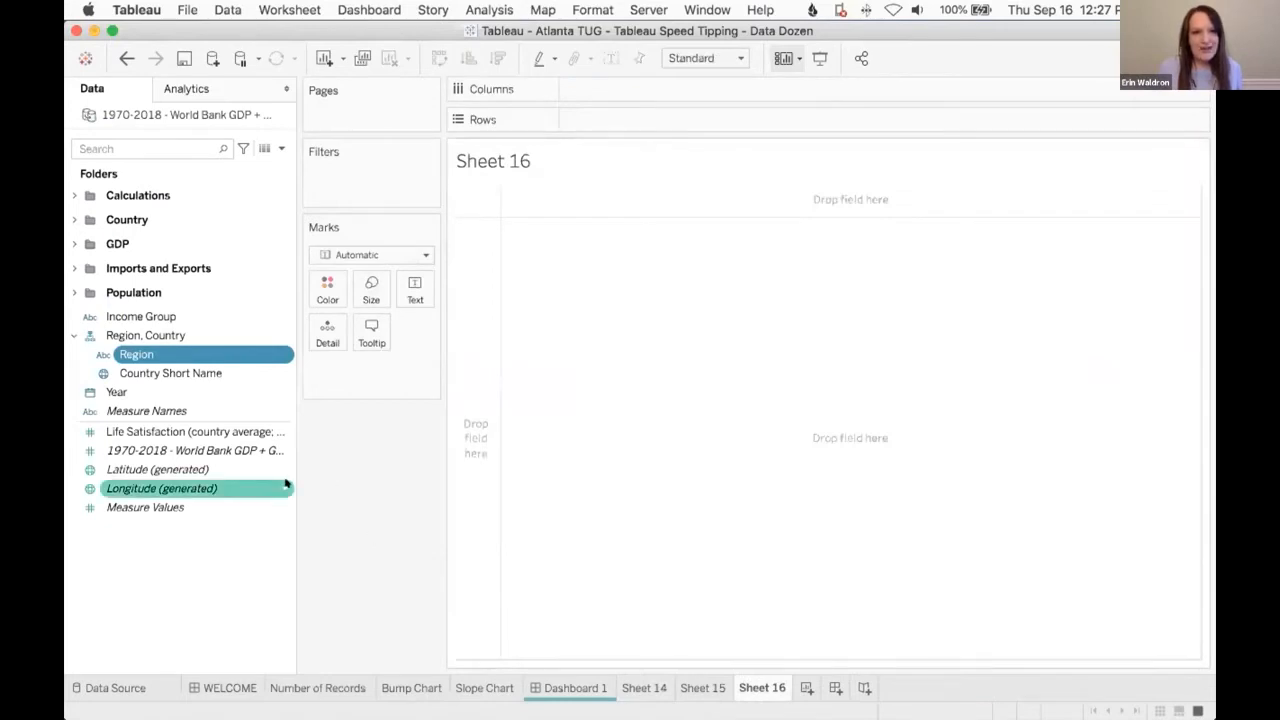
left_click_drag(288, 470, 258, 482)
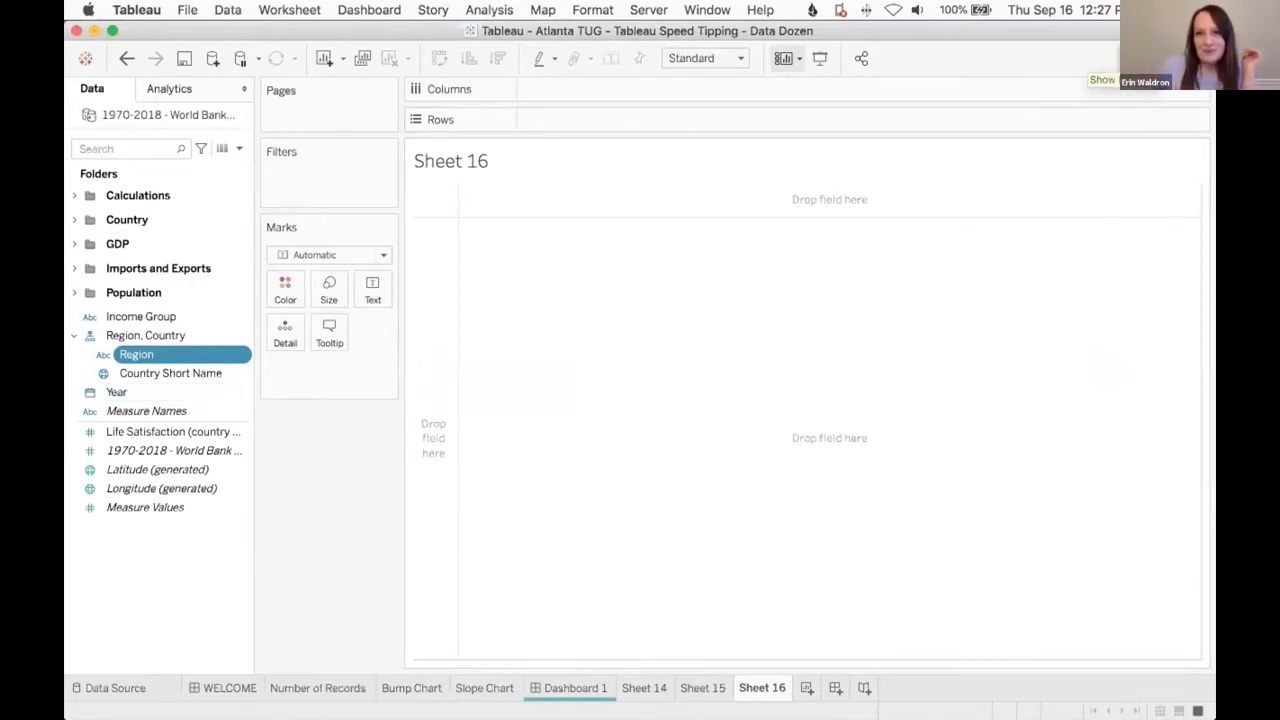
left_click(1174, 58)
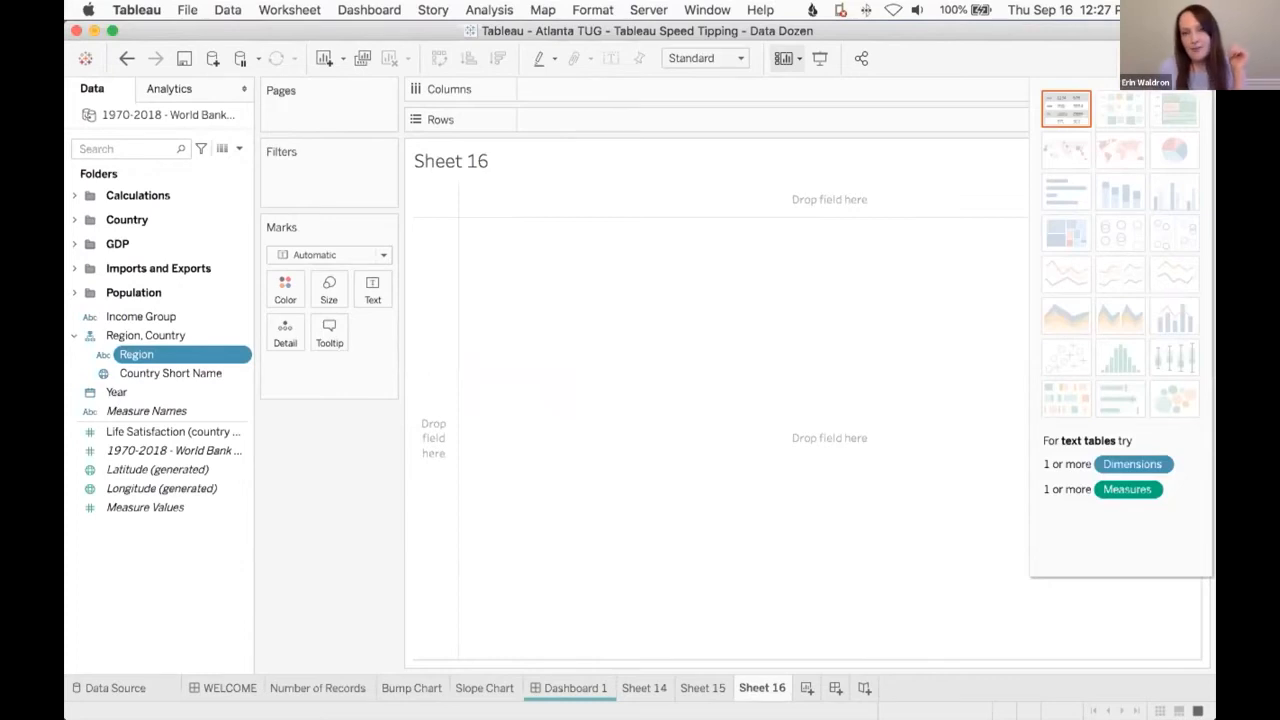
left_click(1174, 58)
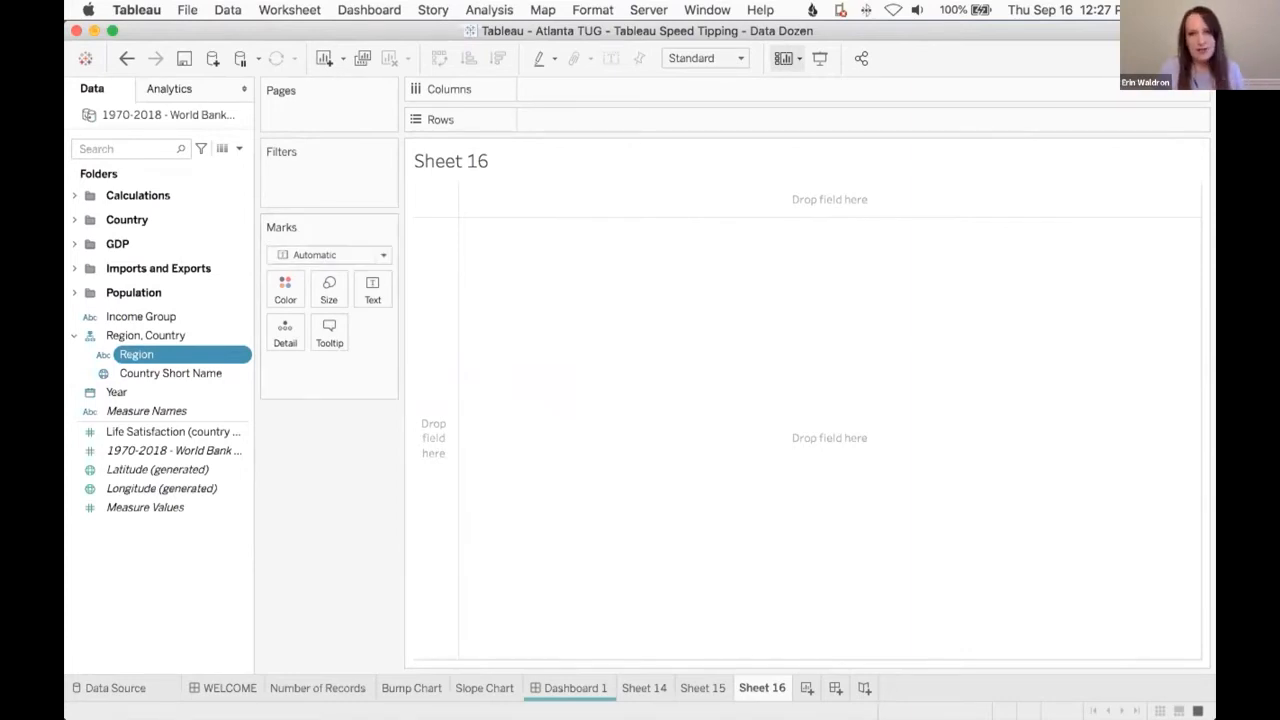
- Place Year on Columns, choosing Year (Continuous) from the list of ways to drop the field
left_click(141, 377, "super")
left_click(141, 387)
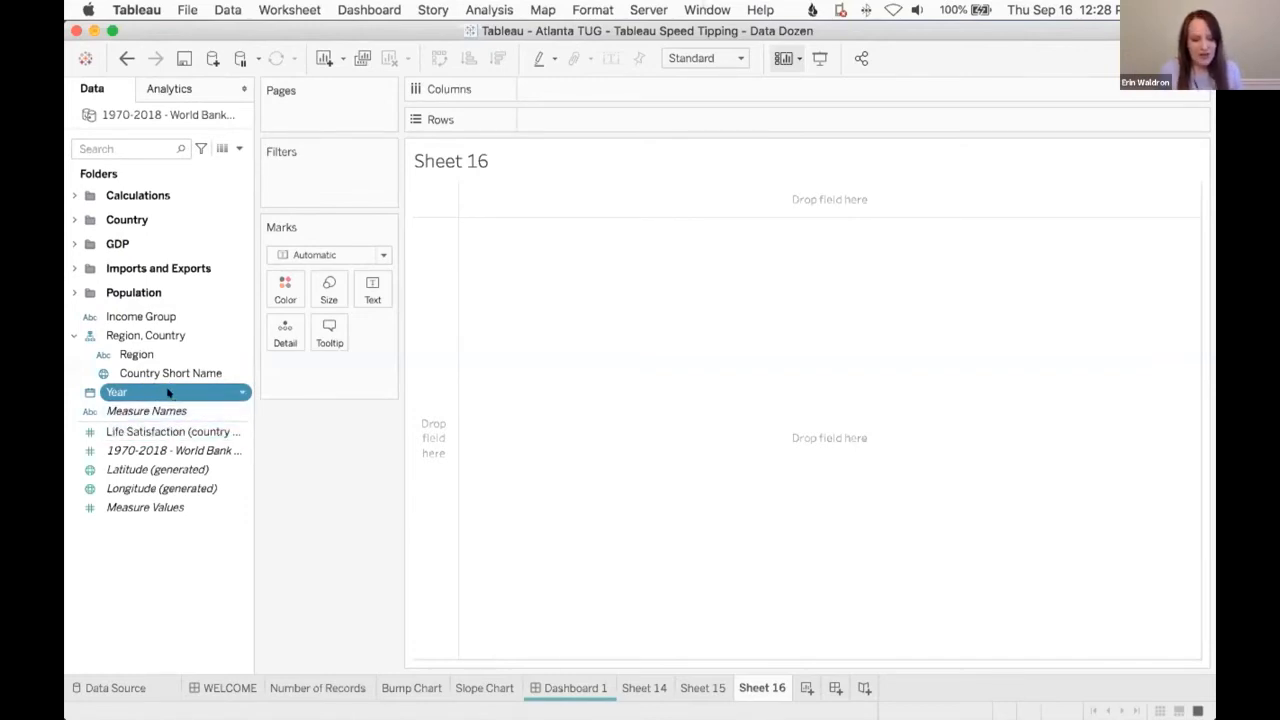
left_click_drag(143, 391, 602, 86)
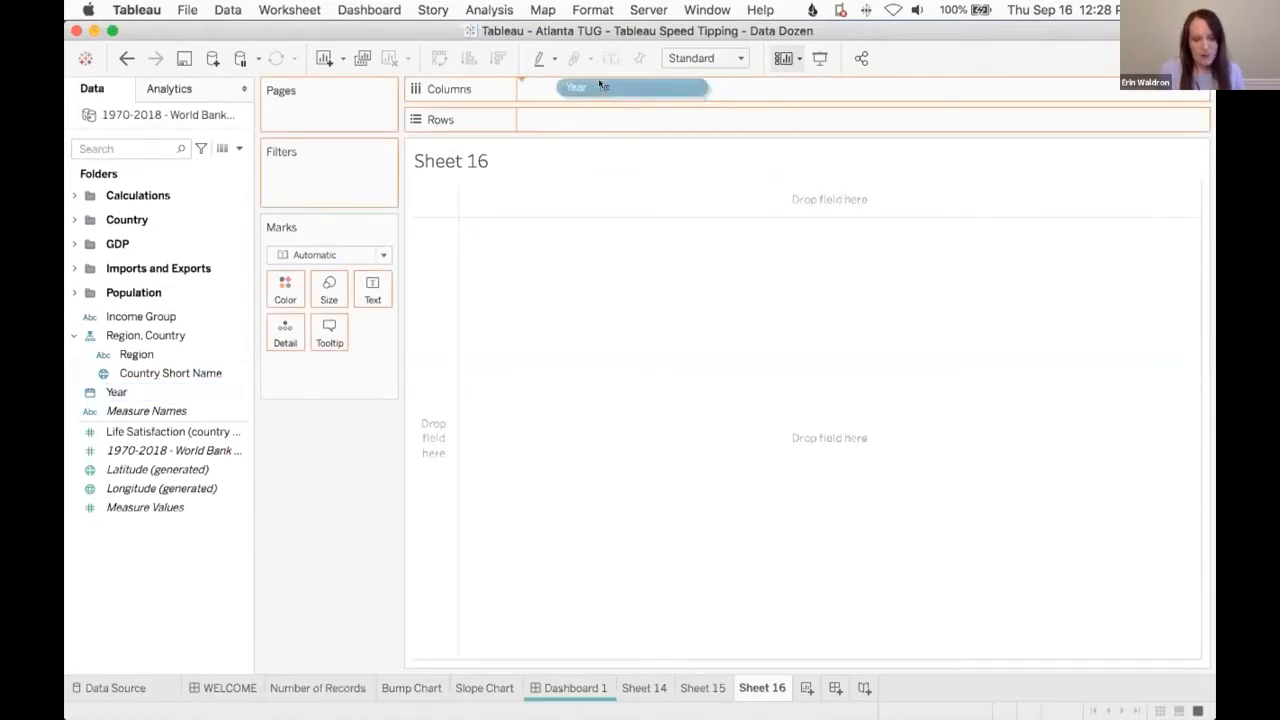
left_click_drag(602, 86, 600, 86)
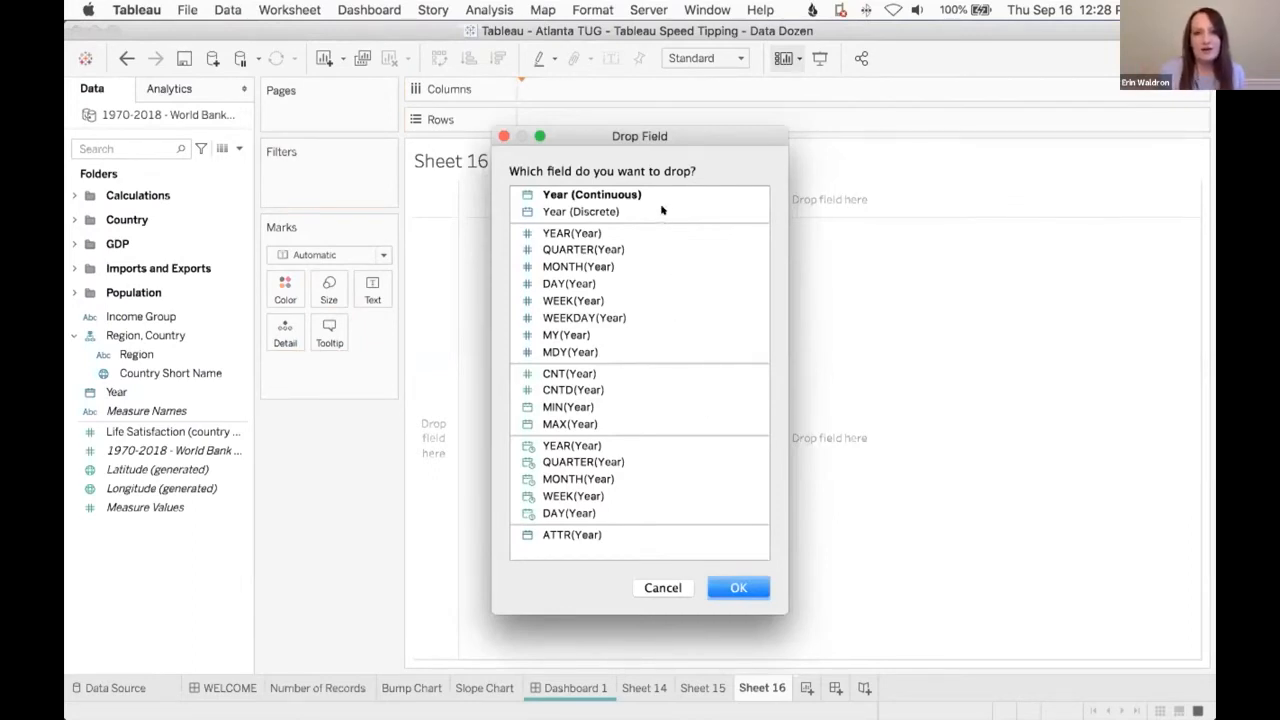
left_click(605, 195)
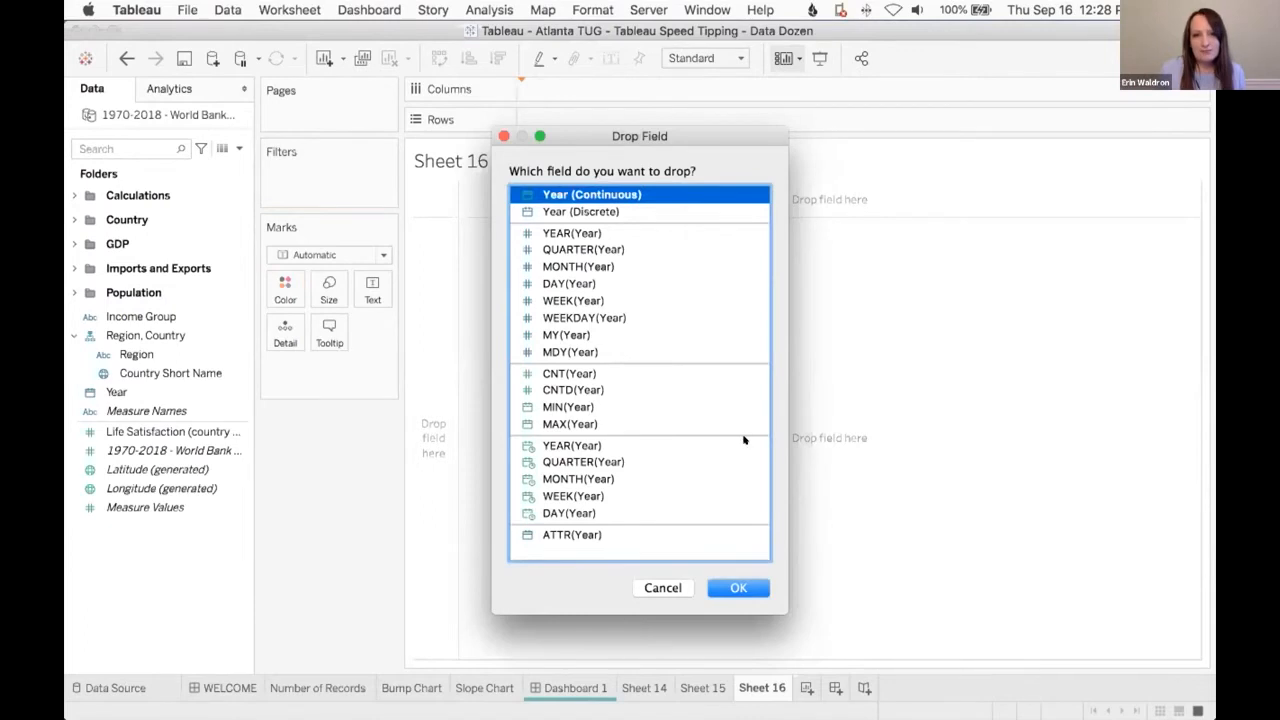
left_click(745, 588)
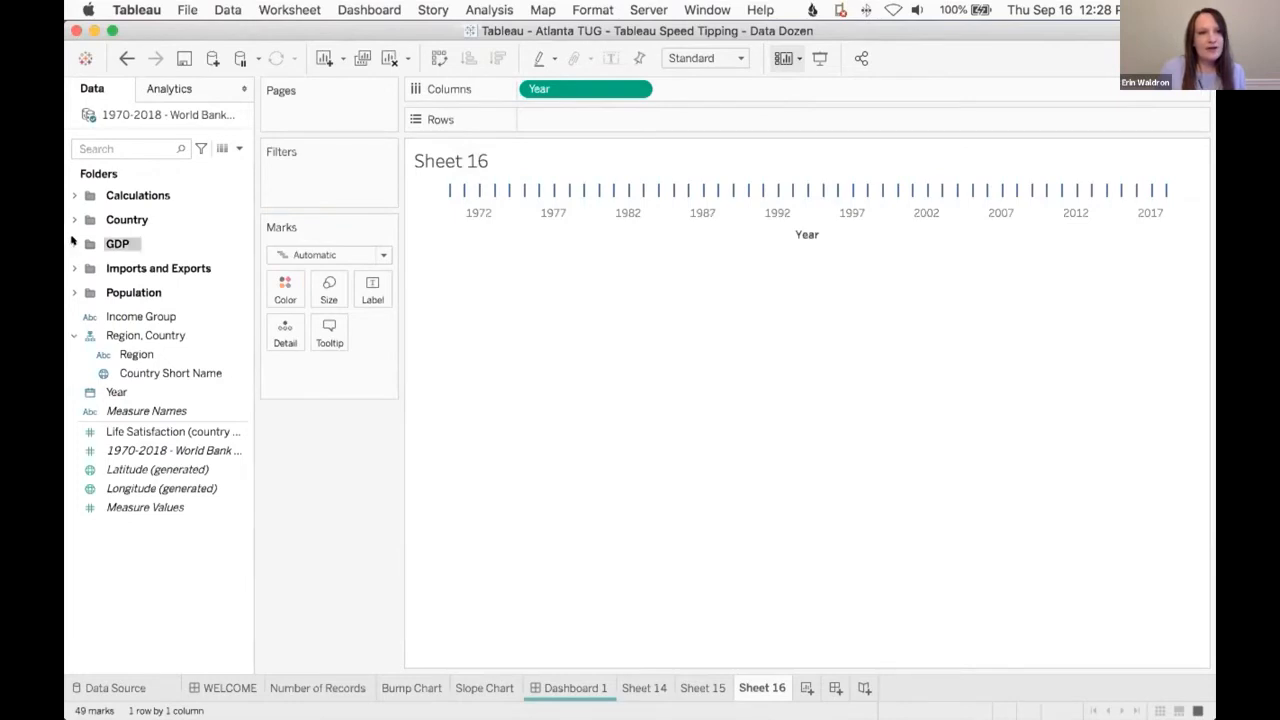
- Expand the GDP folder and add GDP (constant 2010 US$) to Rows
left_click(74, 243)
left_click(181, 272)
left_click_drag(181, 272, 620, 123)
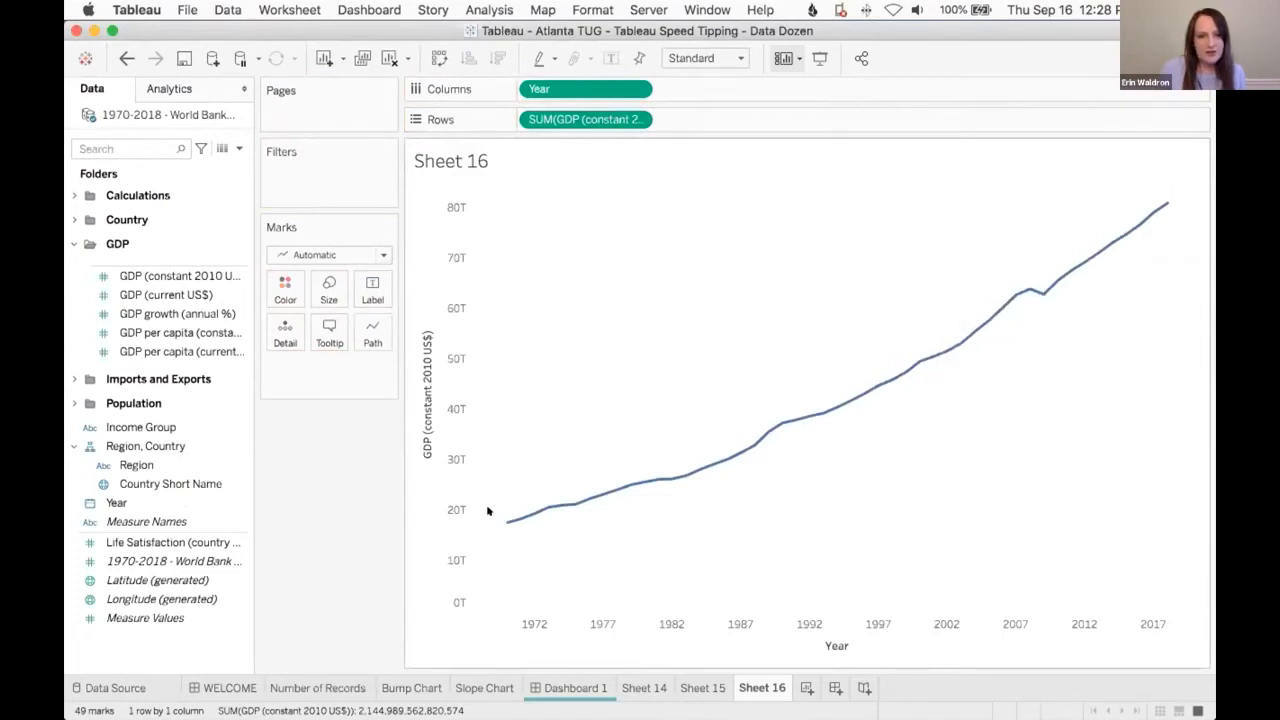
- Color the lines by Country Short Name with all members added, and move the color legend beneath the Marks card
left_click(172, 484)
left_click_drag(140, 483, 285, 290)
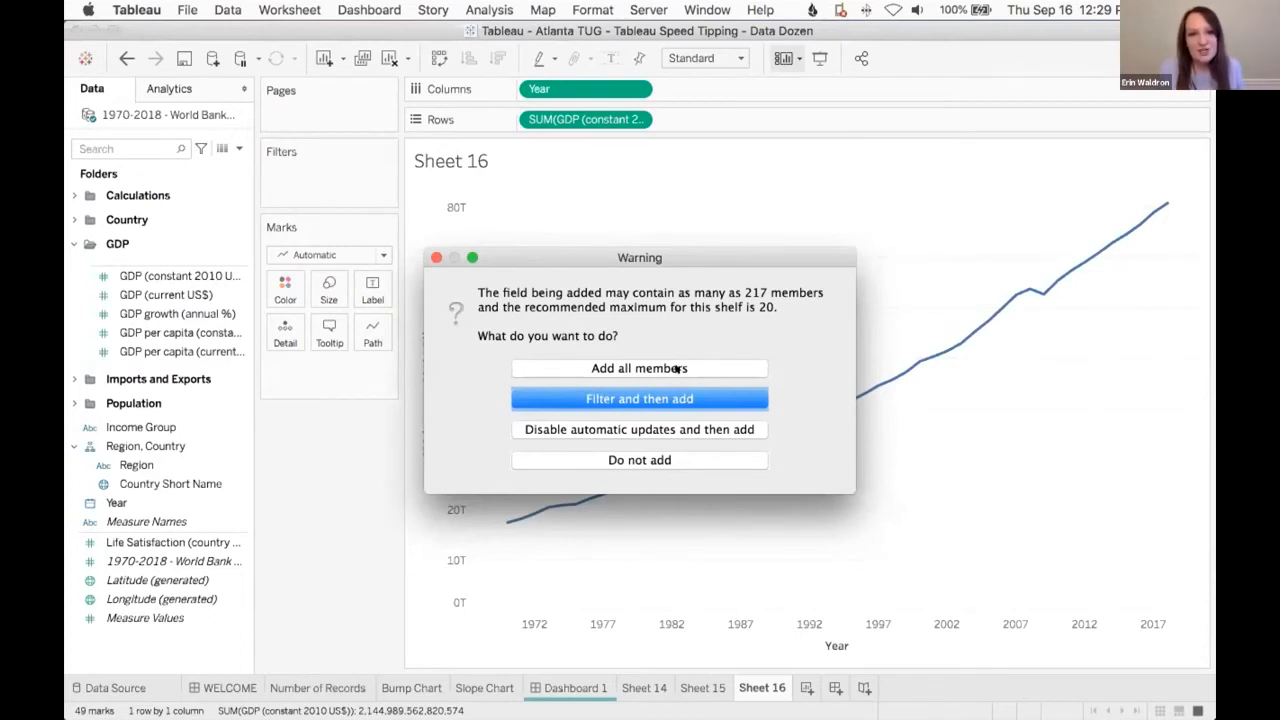
left_click(601, 368)
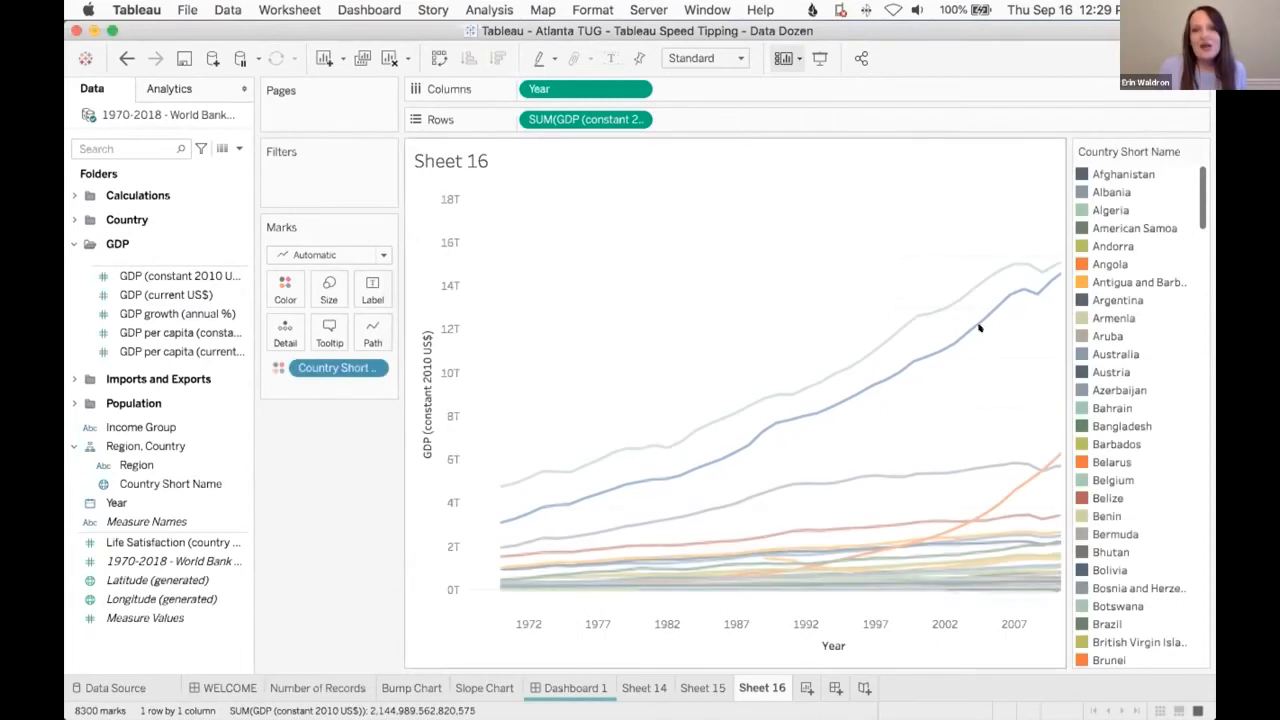
left_click_drag(420, 532, 362, 525)
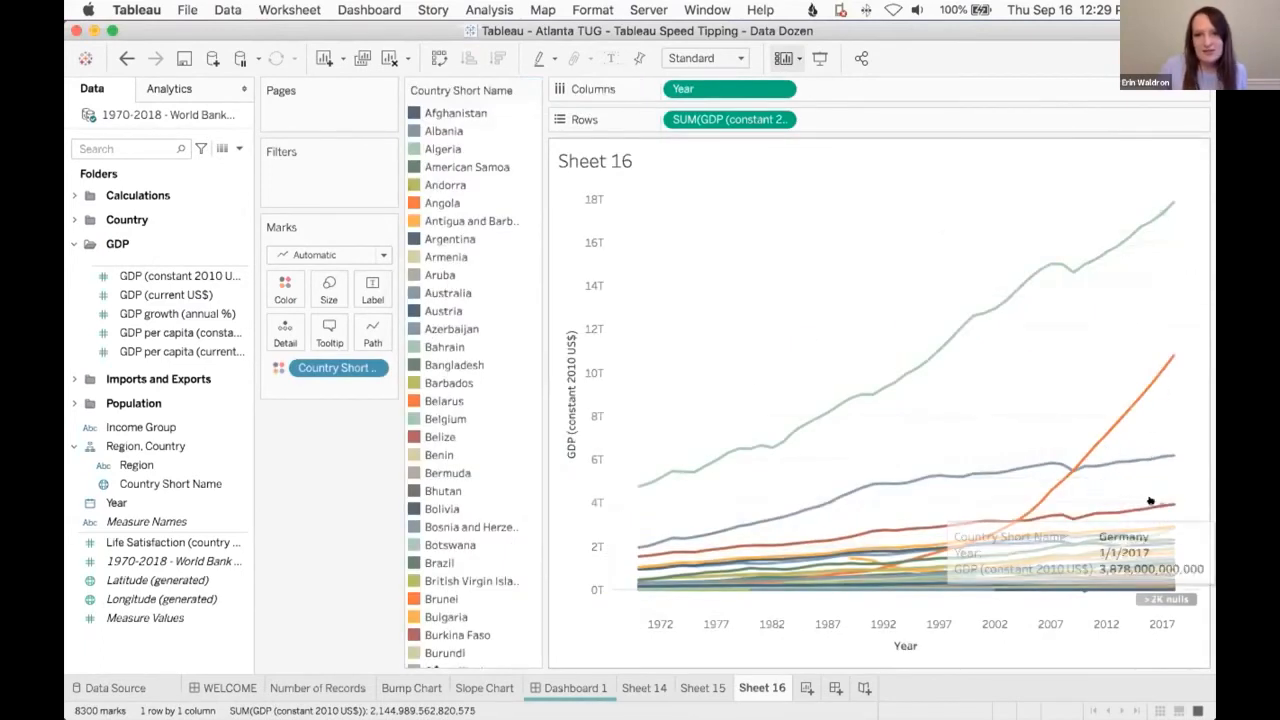
left_click_drag(467, 86, 358, 483)
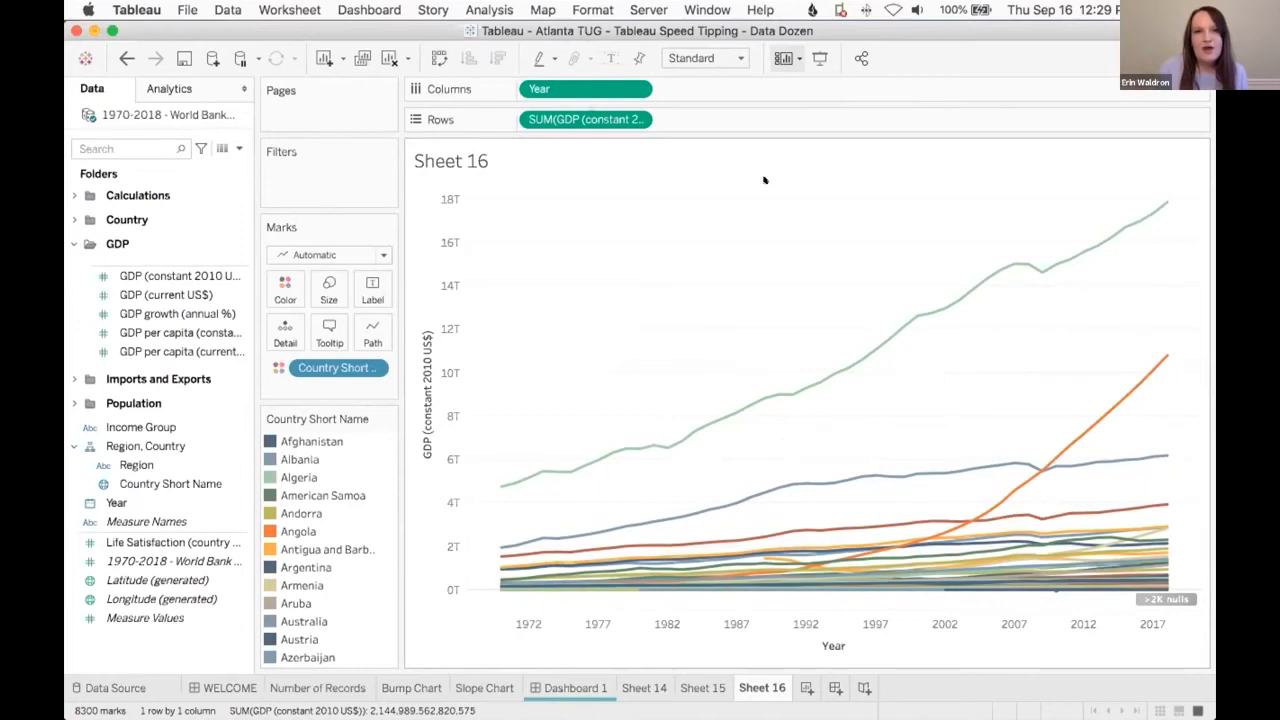
- Apply a Rank quick table calculation to the GDP measure on Rows and compute it using Country Short Name
left_click(636, 119)
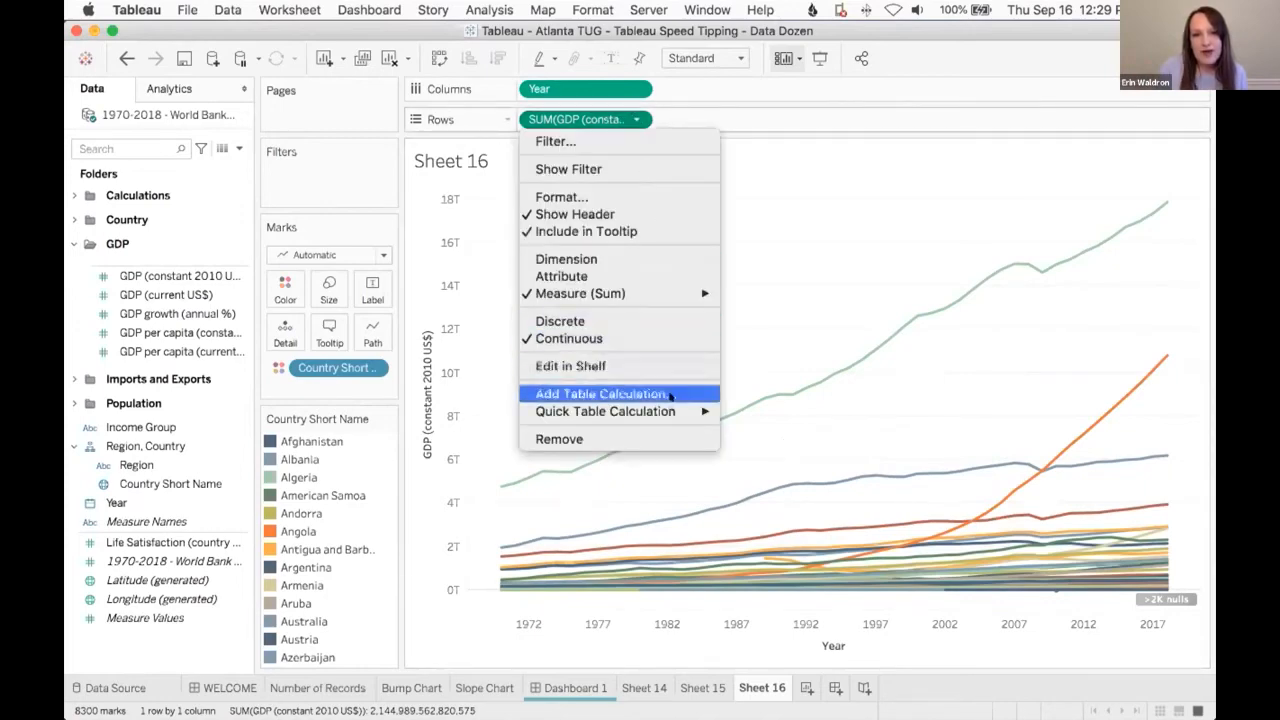
mouse_move(640, 411)
left_click(749, 484)
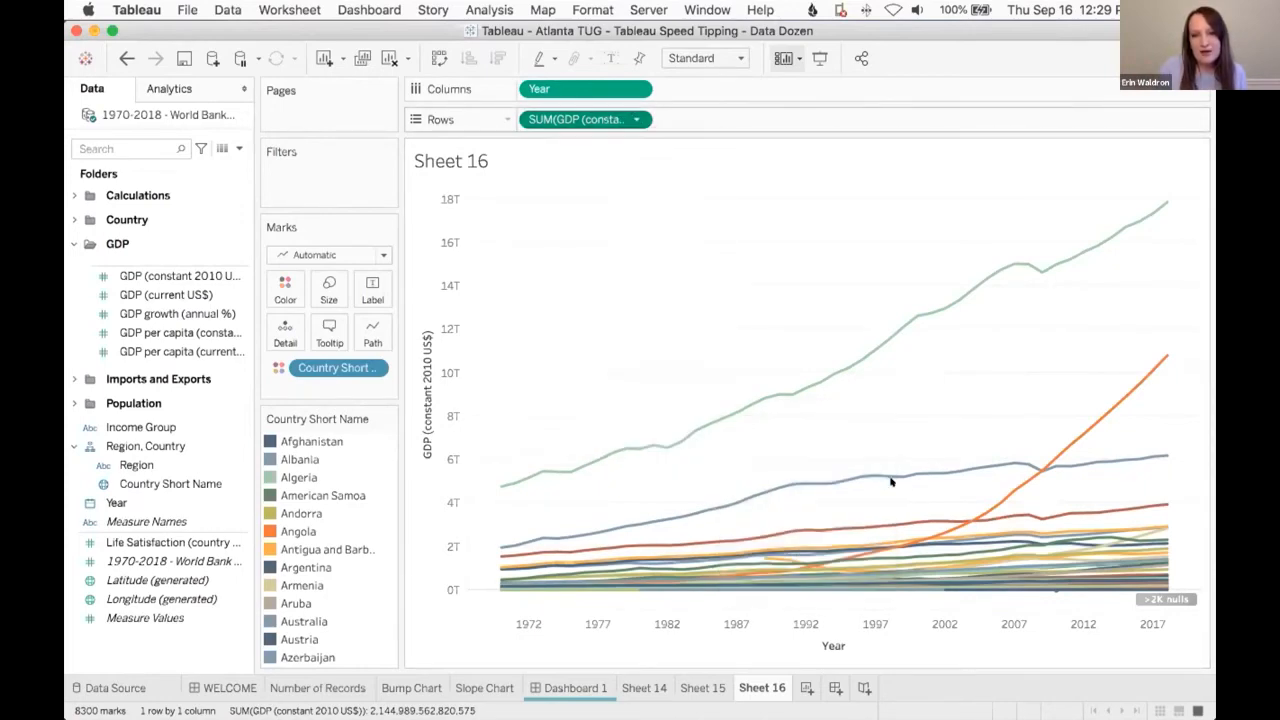
left_click(636, 119)
mouse_move(650, 394)
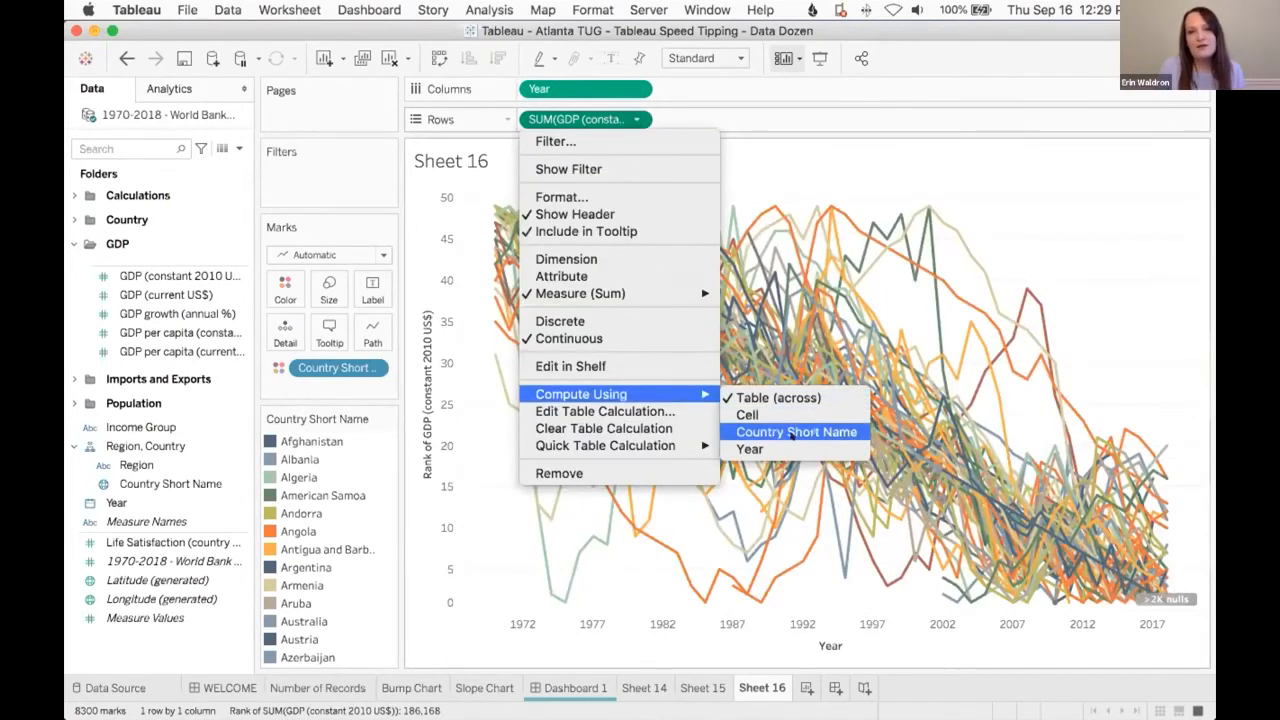
left_click(792, 434)
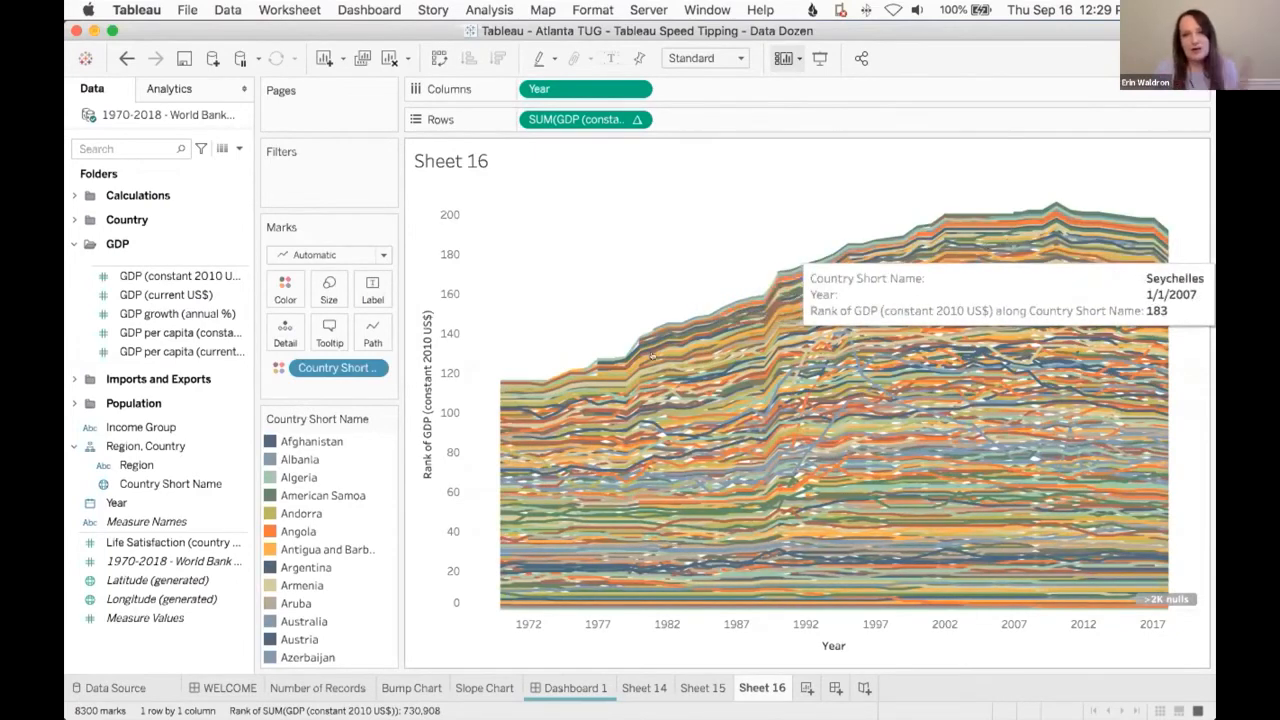
- Hide the null values indicator on the chart and reverse the Rank of GDP axis
mouse_move(1178, 598)
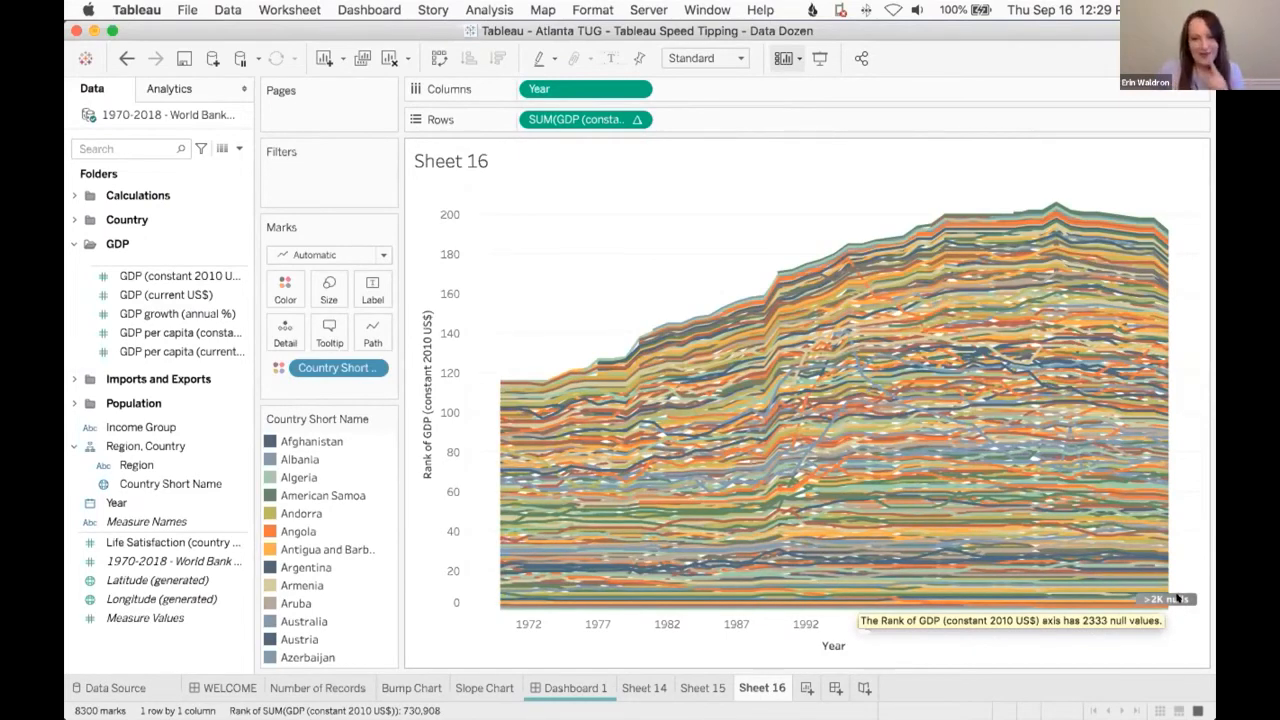
right_click(1178, 598)
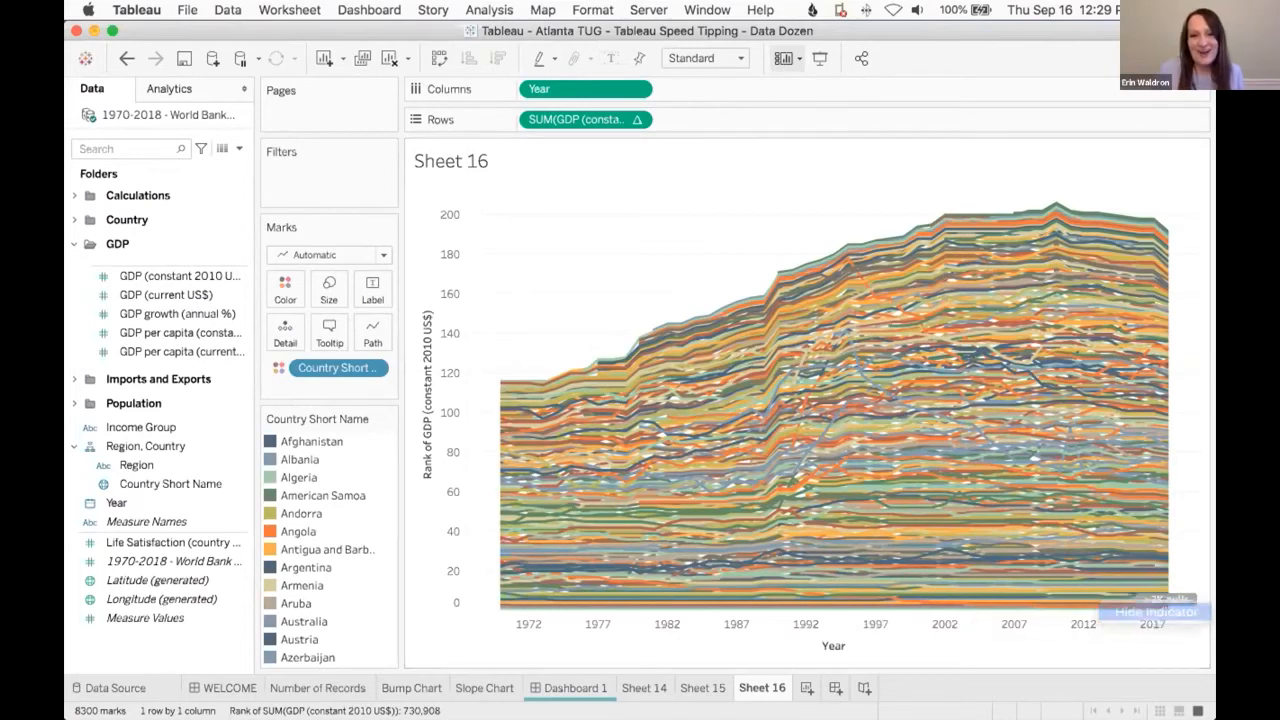
right_click(450, 272)
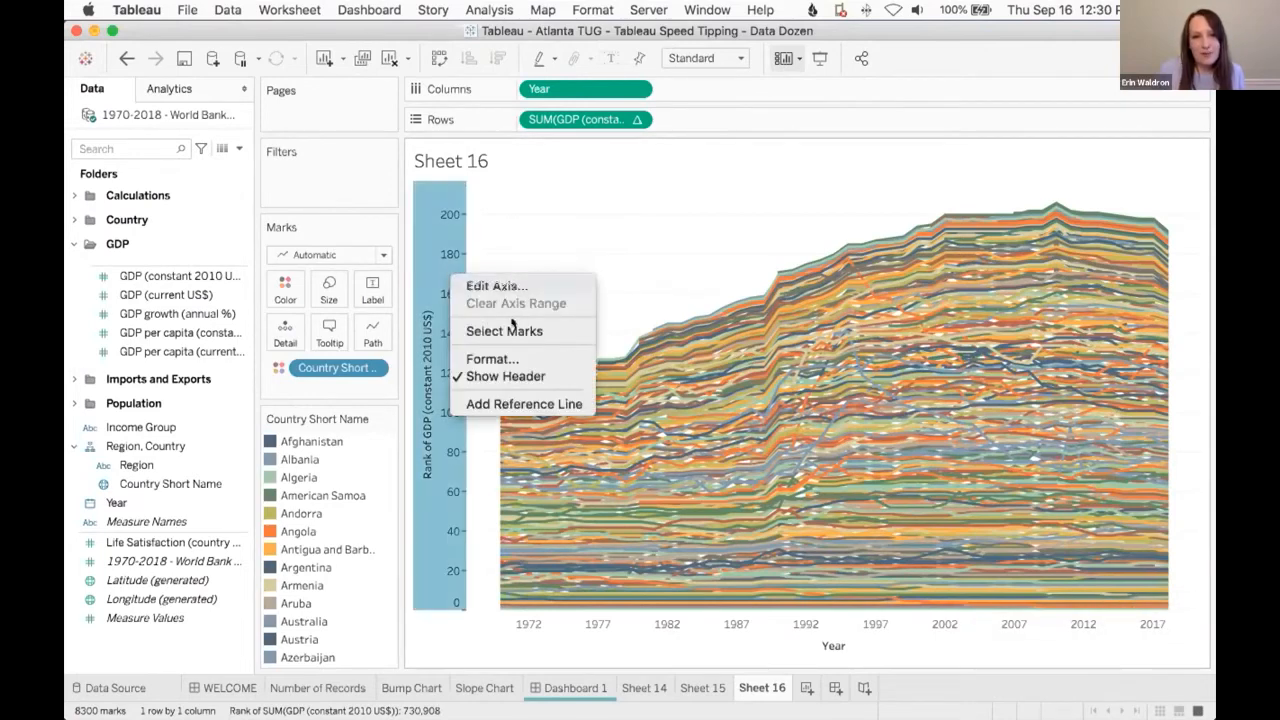
left_click(932, 297)
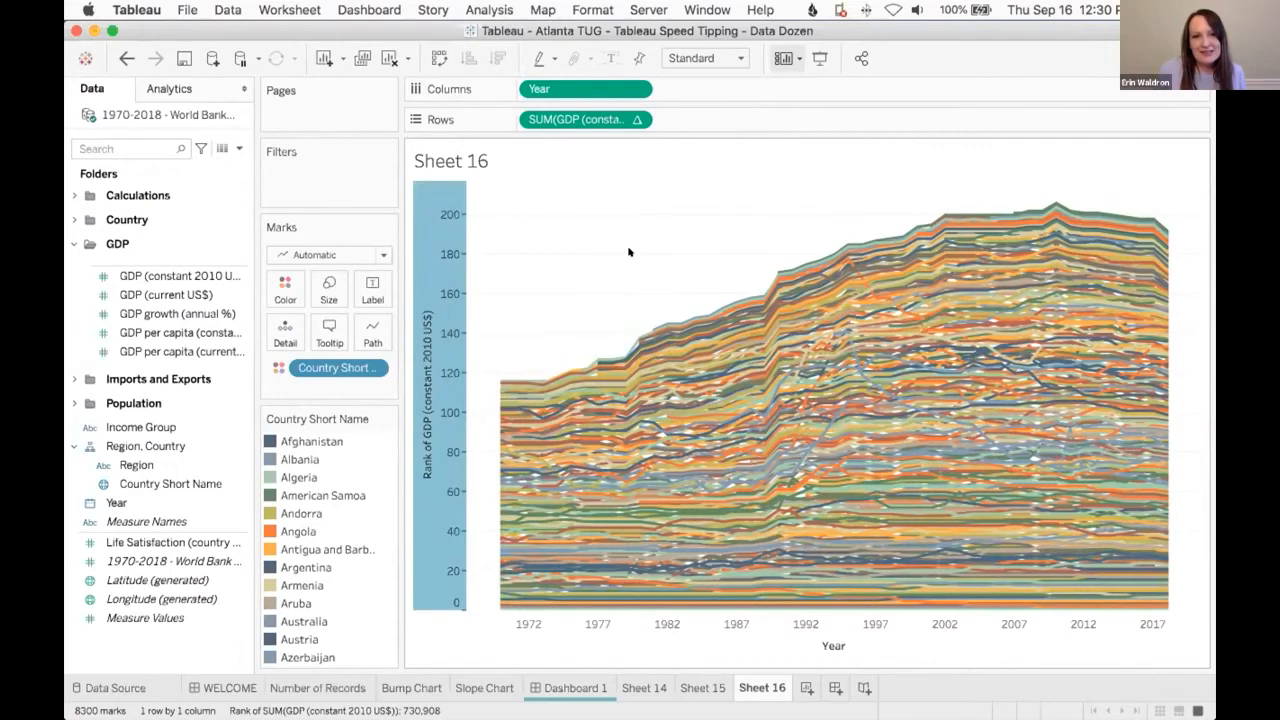
left_click(489, 408)
left_click(818, 106)
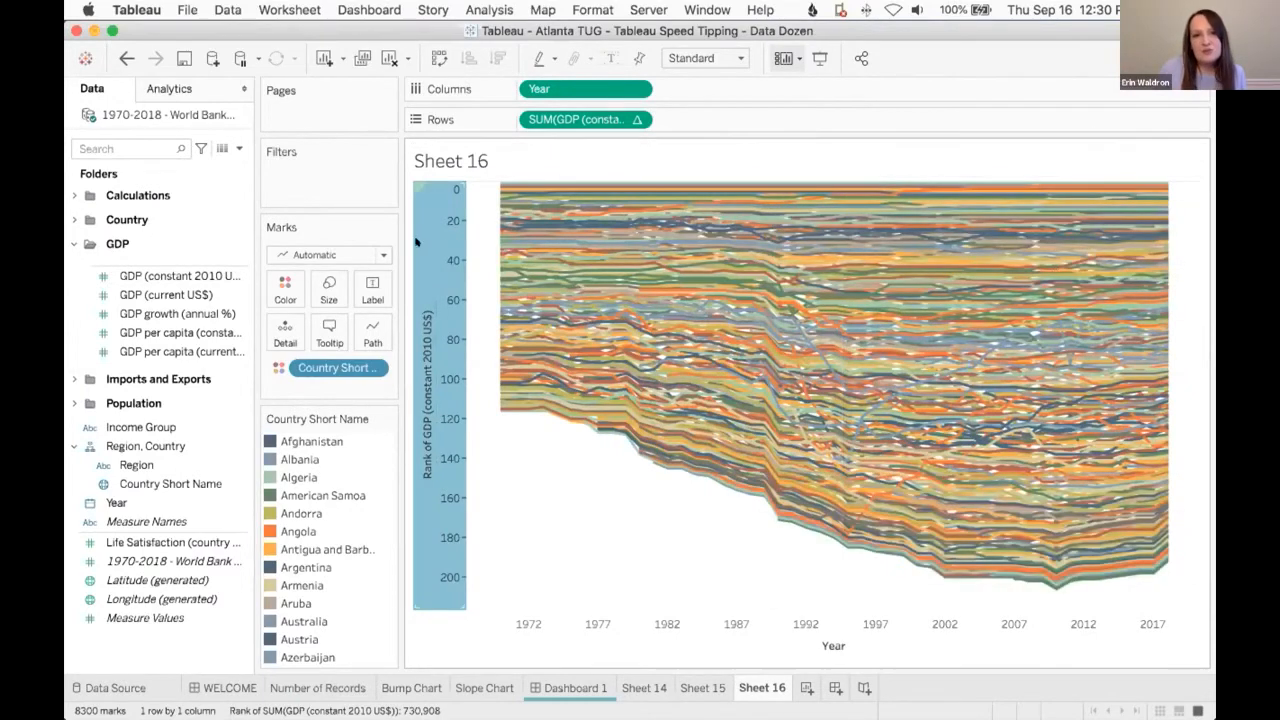
- Show a filter for the GDP rank with a maximum of 20, and move its card beneath the Marks card
left_click(634, 119)
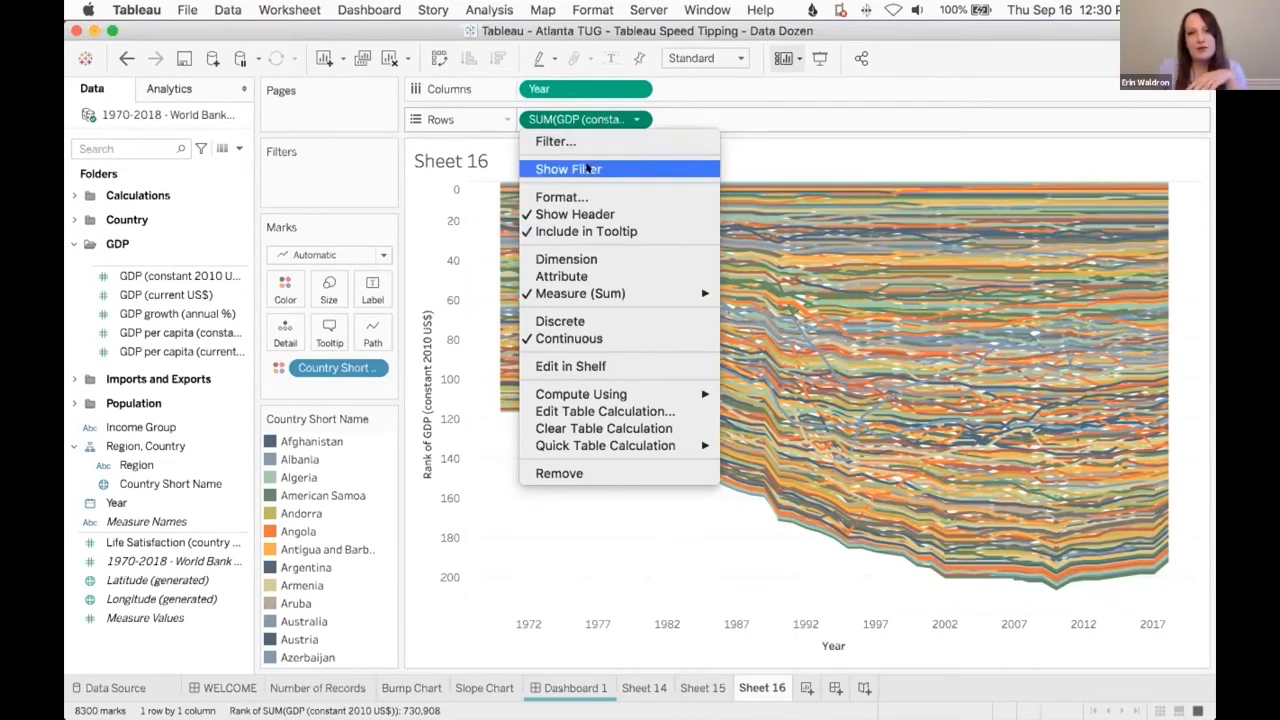
left_click(588, 168)
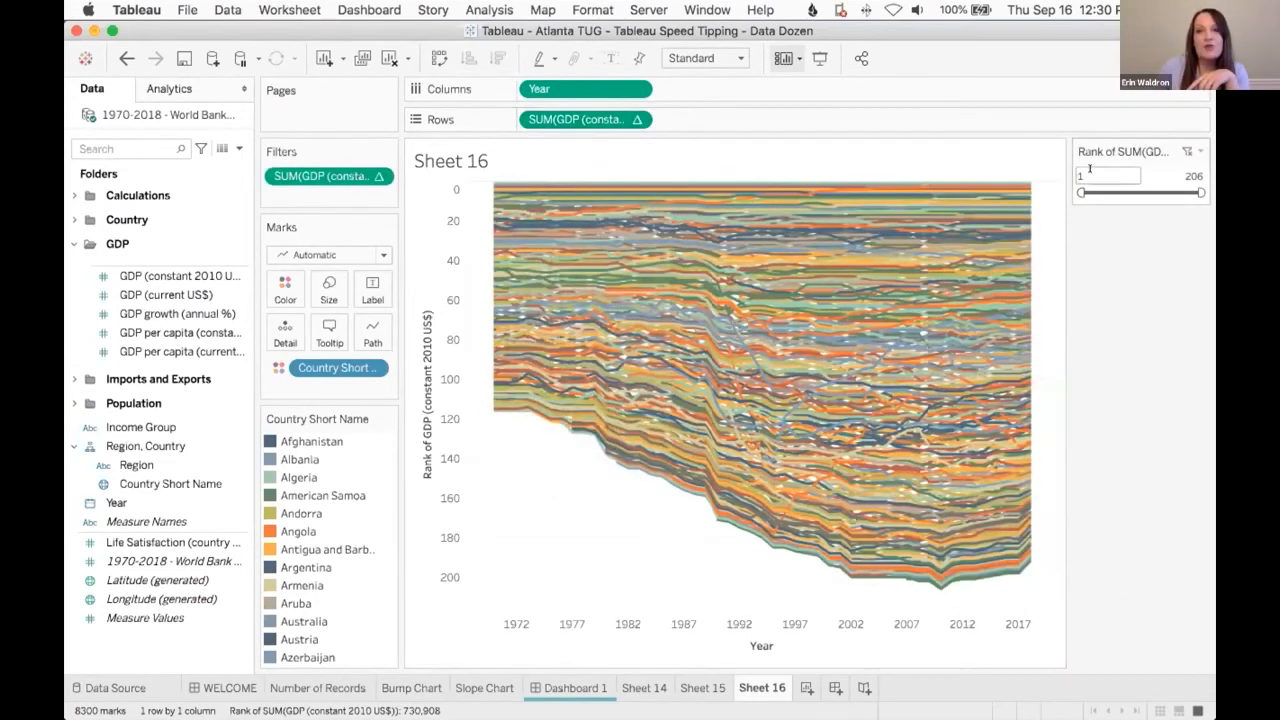
left_click(1176, 172)
type("20")
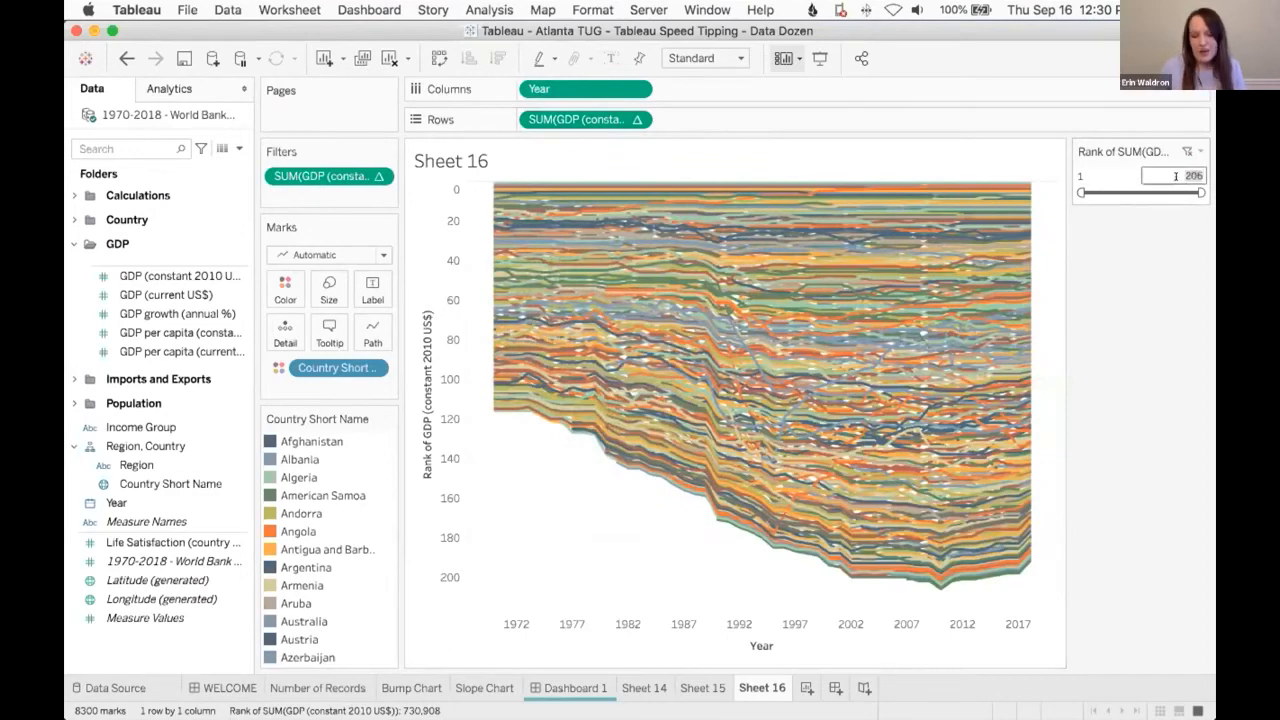
key("Return")
left_click_drag(1150, 151, 343, 394)
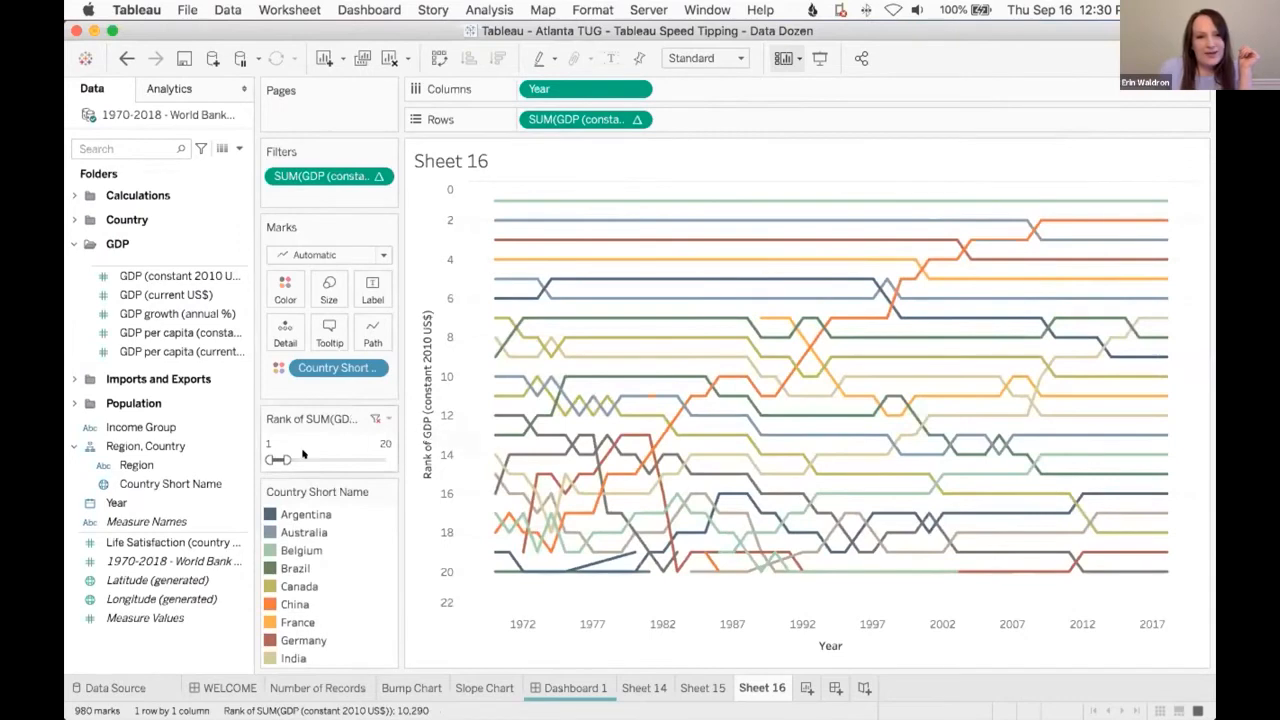
- Try assigning the Hue Circle palette to the Country Short Name colors
left_click(280, 291)
left_click(330, 346)
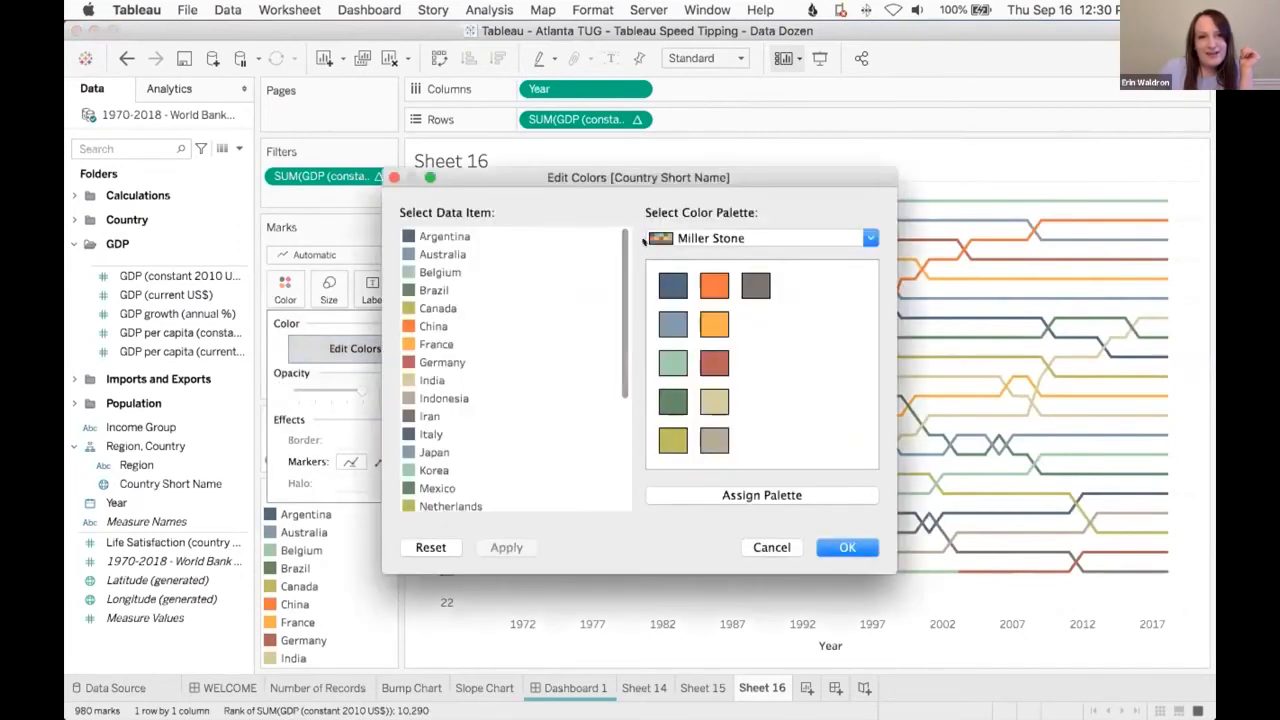
left_click(690, 237)
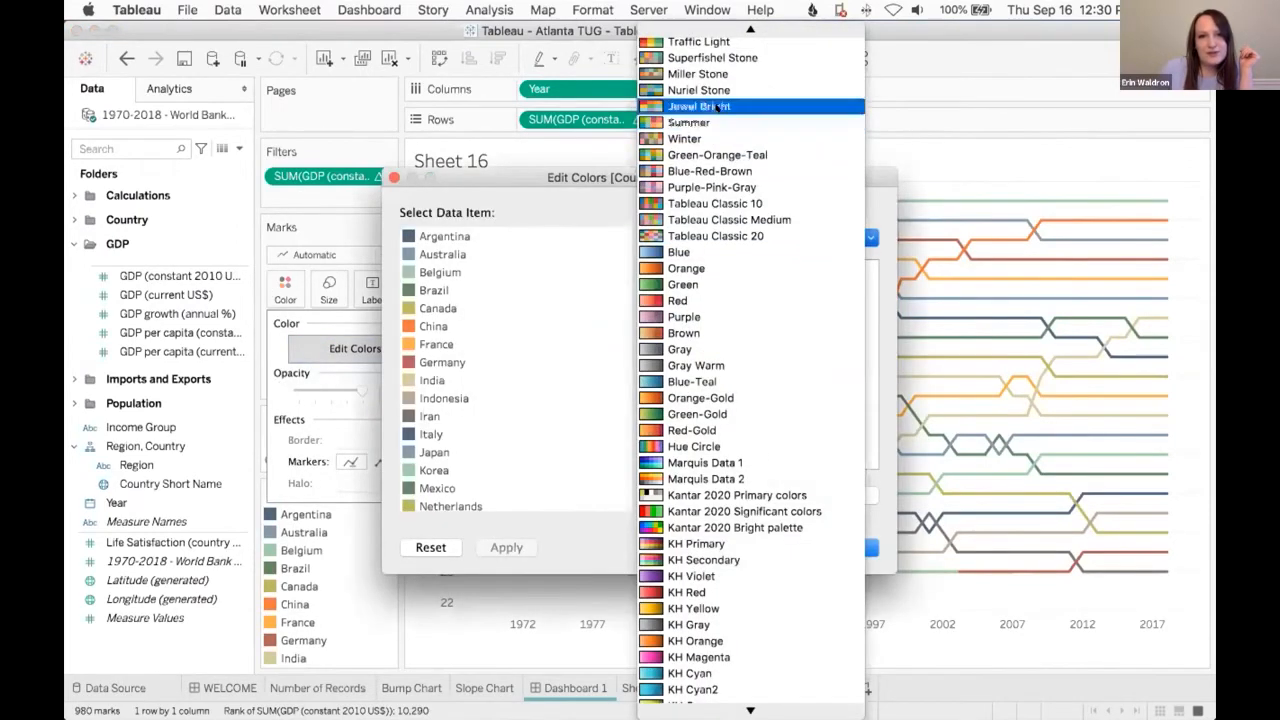
left_click(712, 122)
left_click(714, 237)
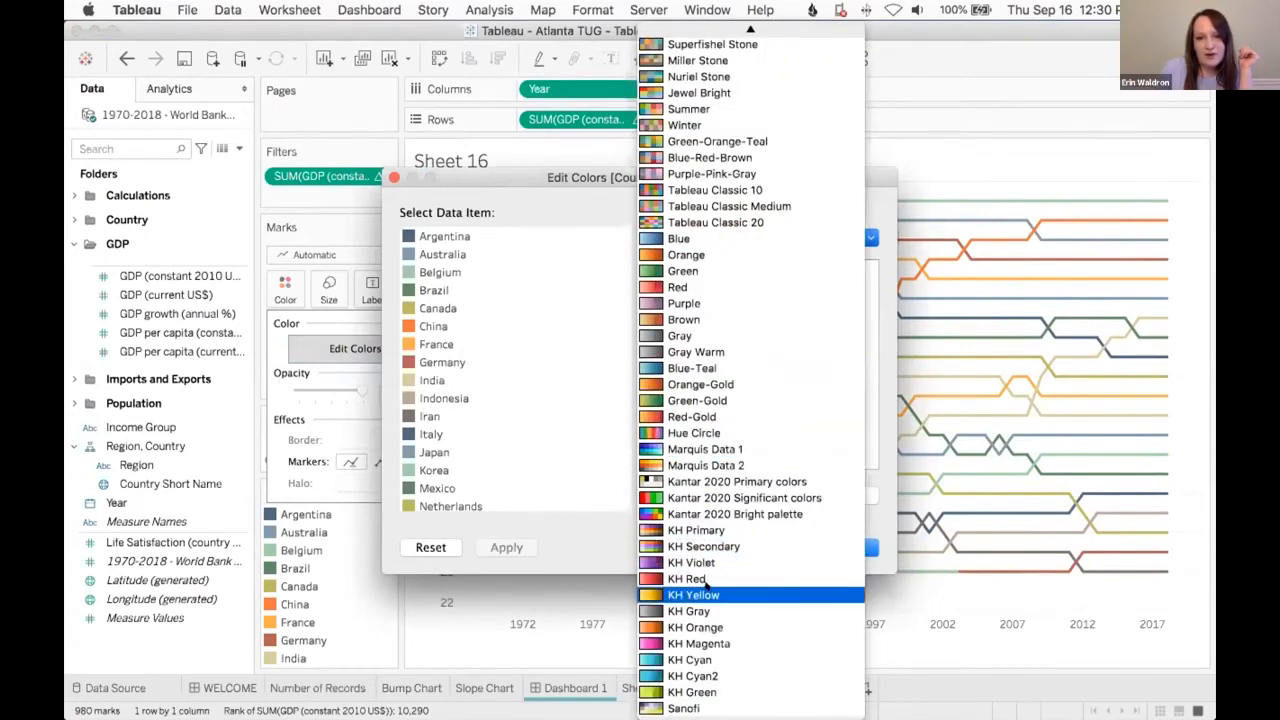
left_click(716, 433)
left_click(765, 496)
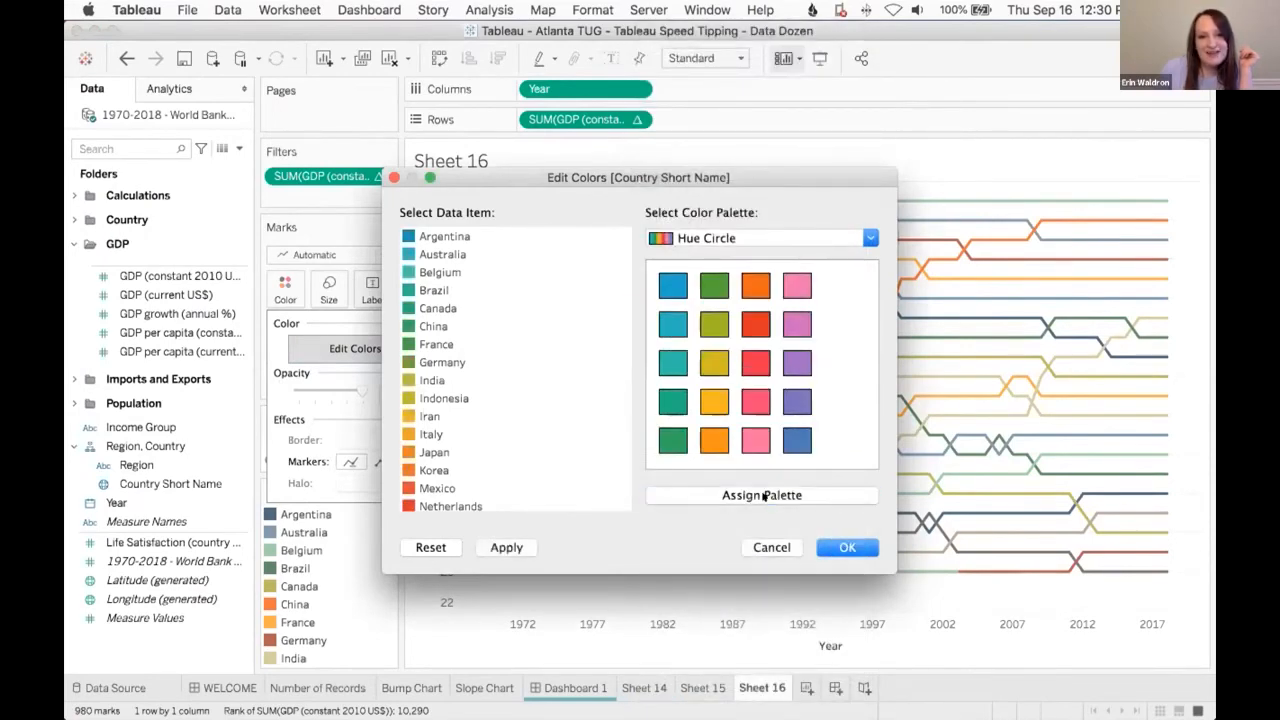
- Examine the hex code of Argentina's color in the custom color picker and close the color dialogs
double_click(408, 237)
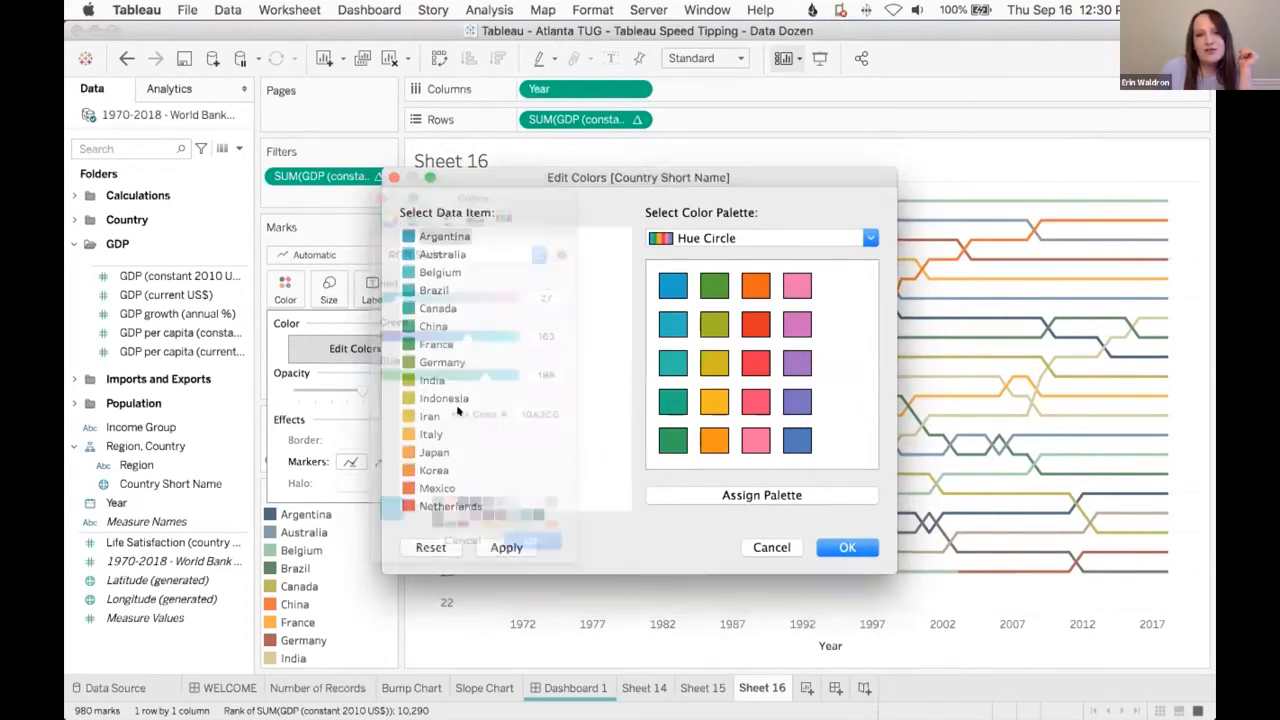
double_click(513, 413)
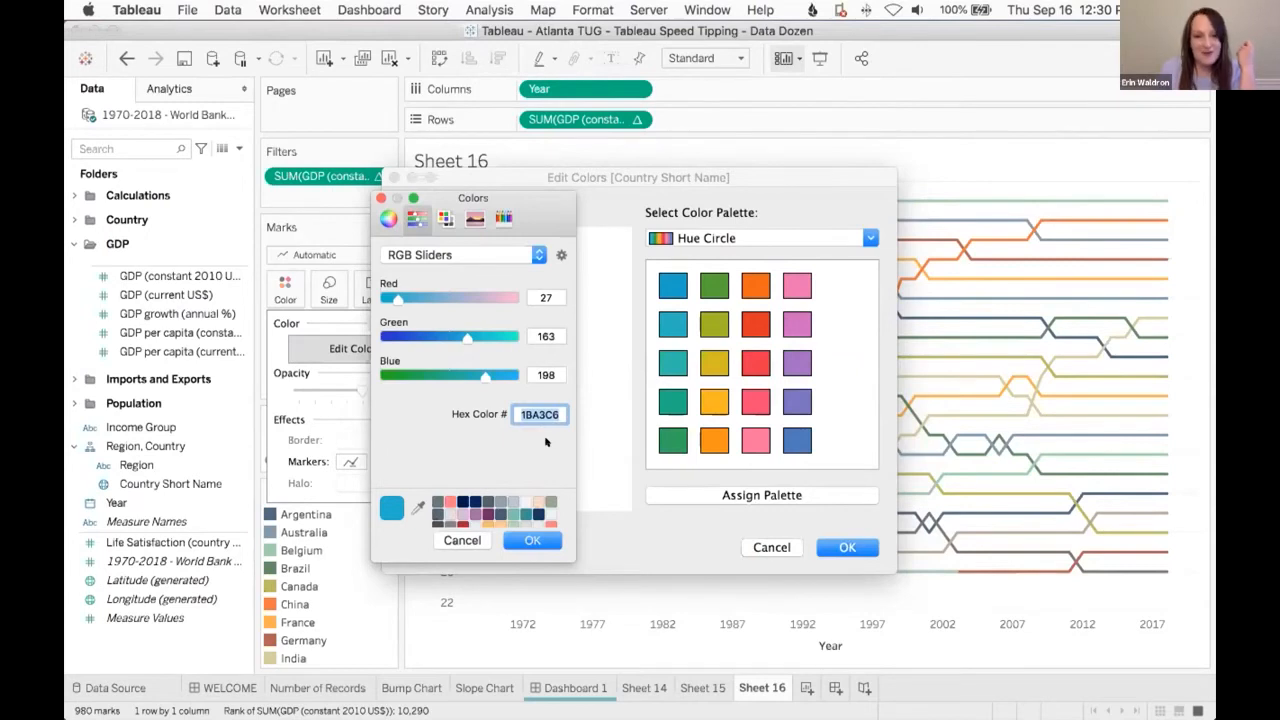
left_click(531, 540)
left_click(847, 547)
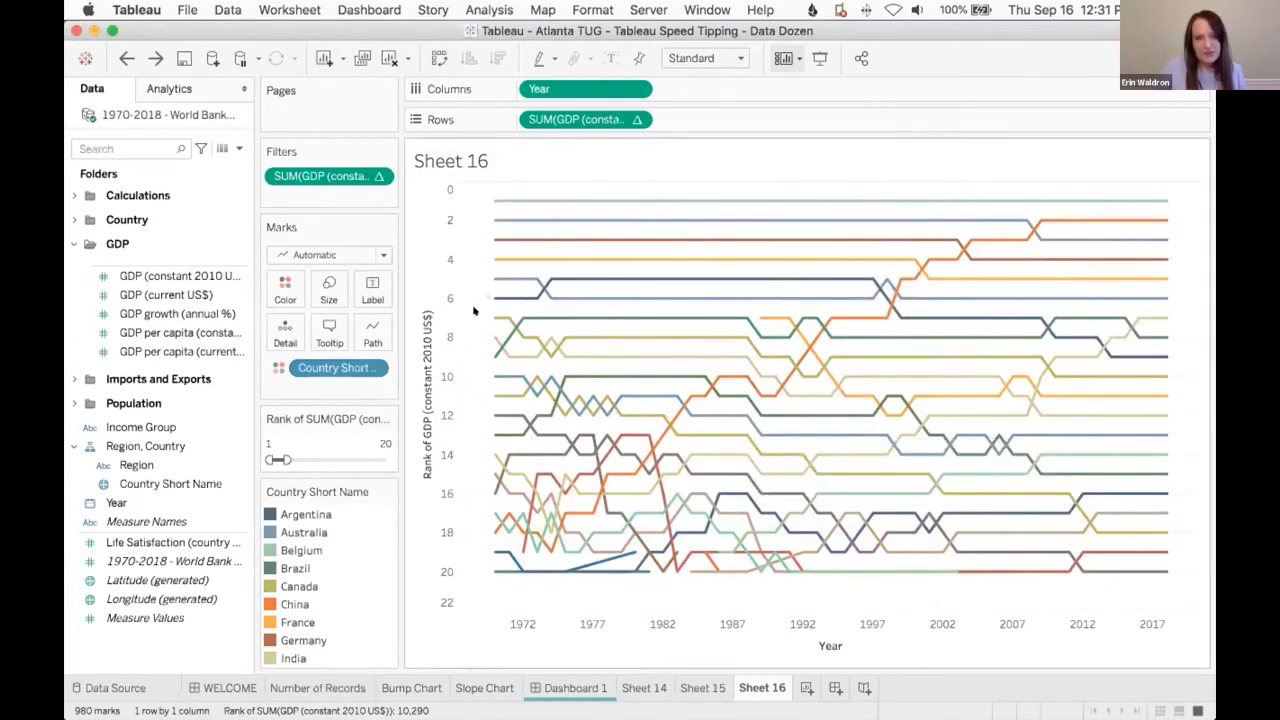
- Copy the GDP rank calculation from the rows onto the mark labels, labelling only the most recent marks
left_click_drag(570, 120, 372, 296)
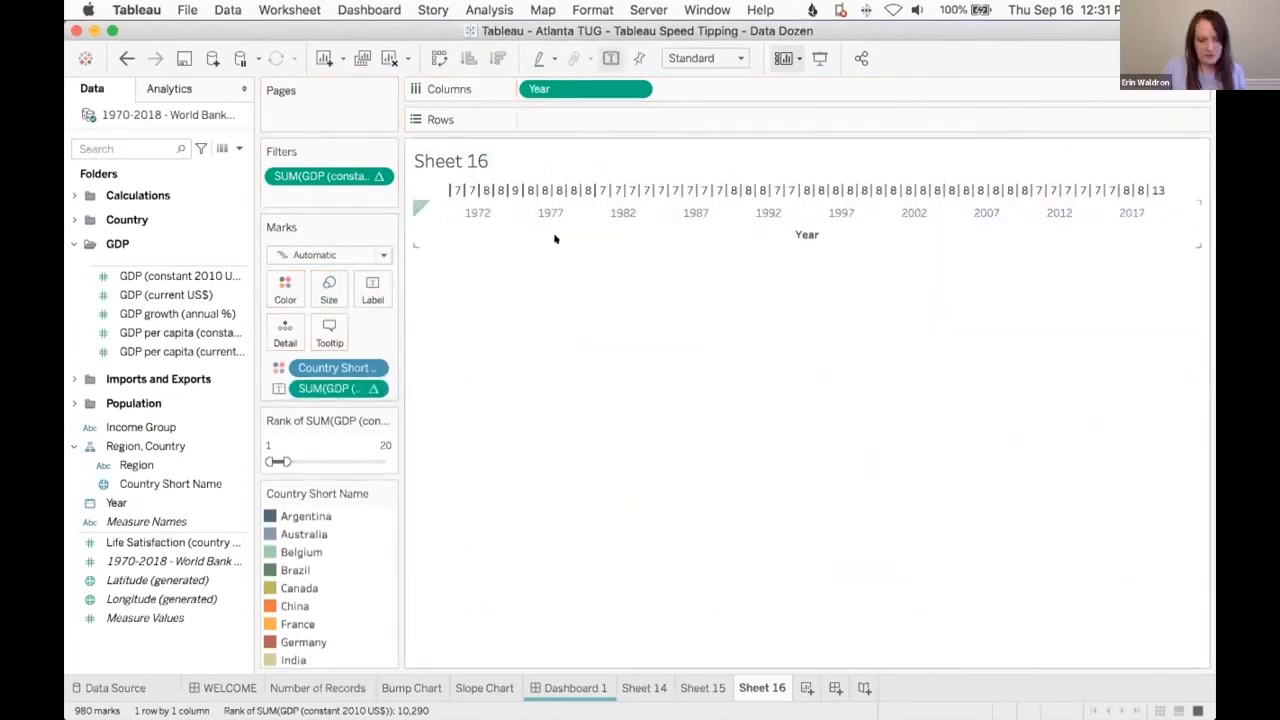
key("super+z")
left_click_drag(604, 121, 338, 389)
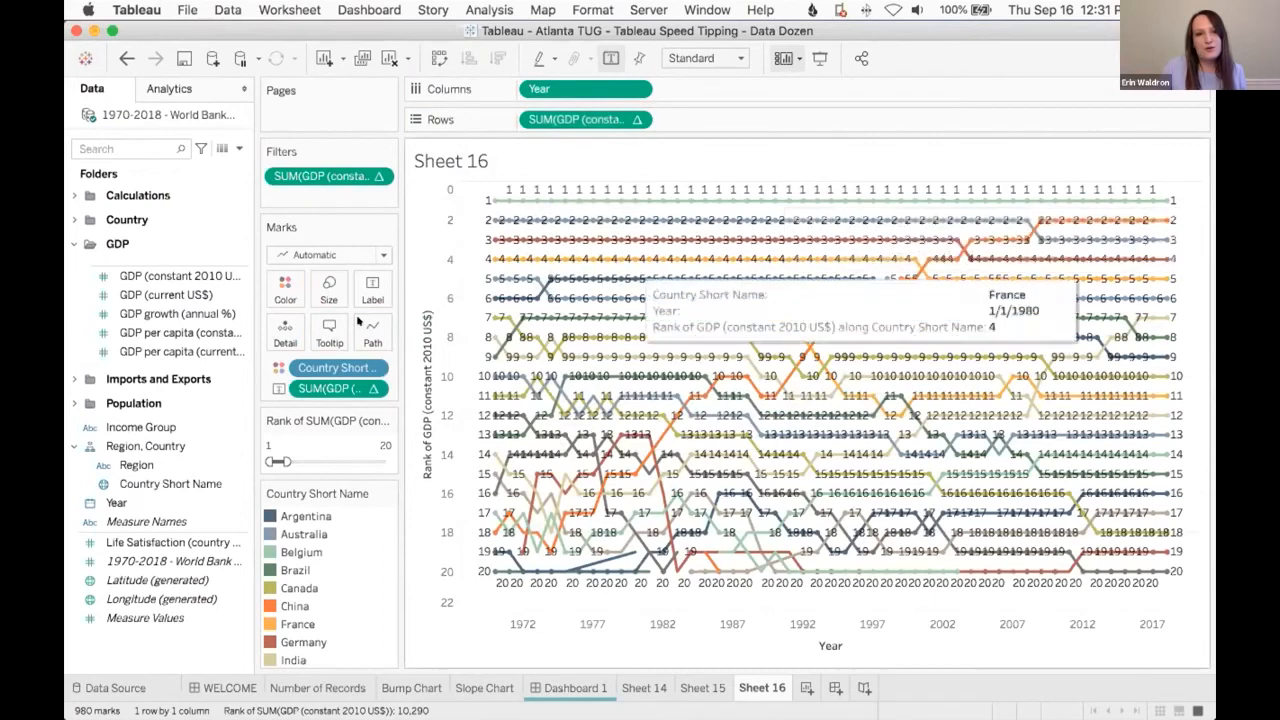
left_click(372, 290)
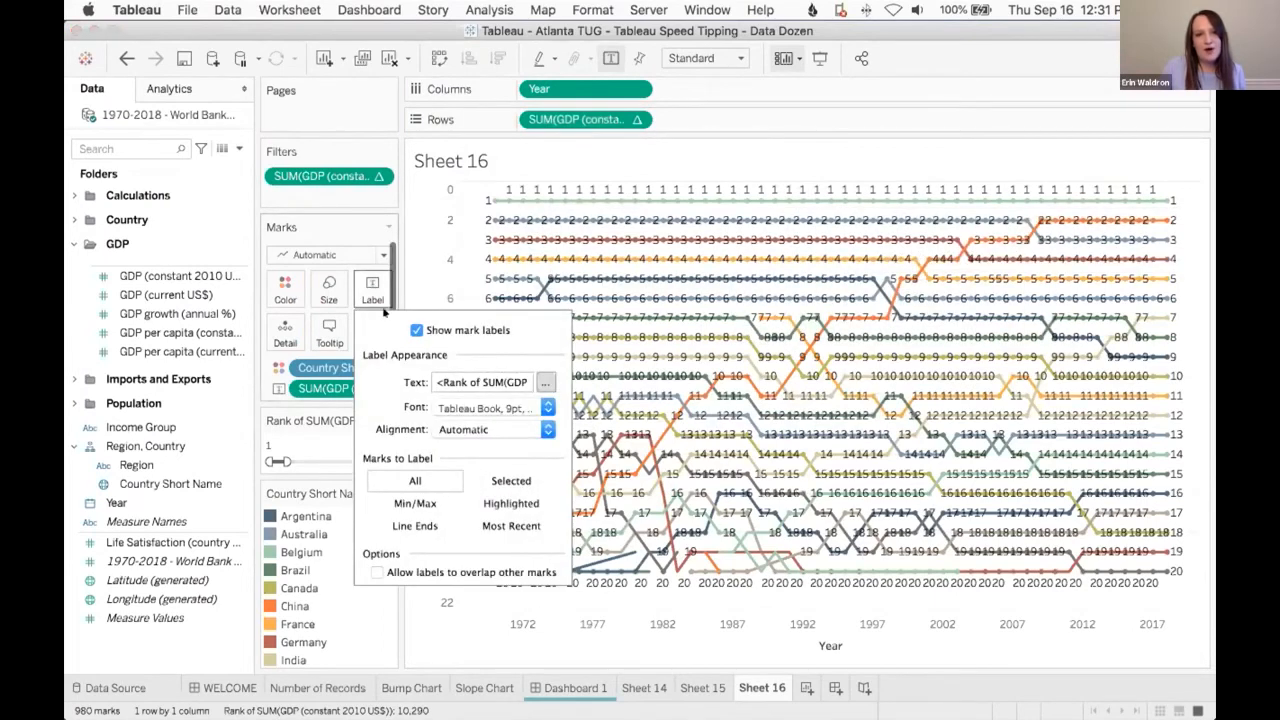
left_click(512, 525)
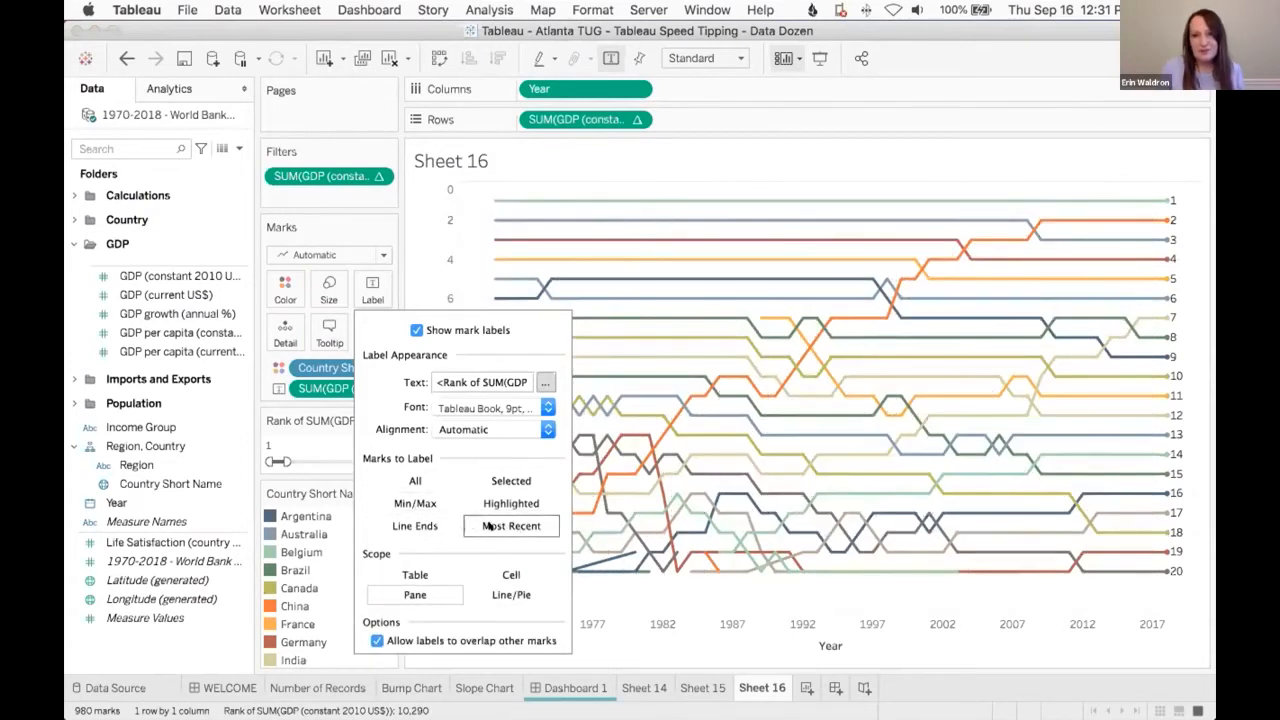
left_click(388, 265)
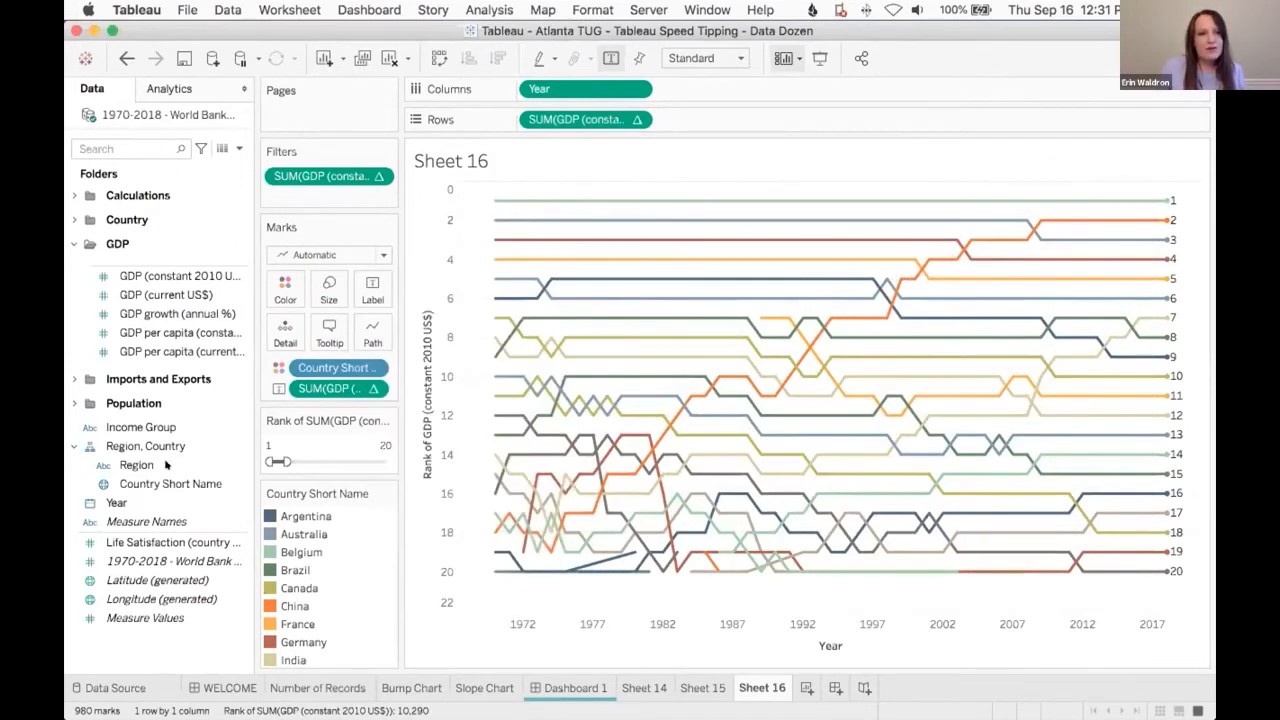
- Add Country Short Name to the mark labels and place the GDP rank after it on the same line of the label text
left_click_drag(157, 483, 357, 285)
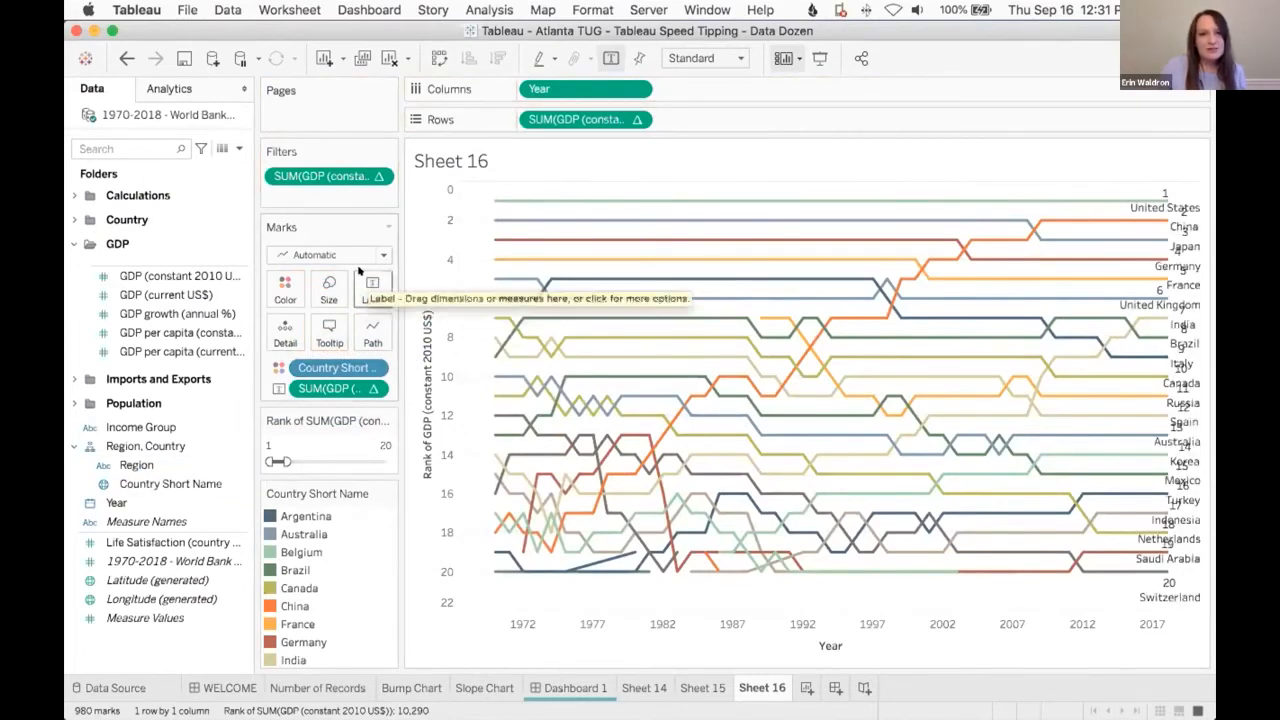
left_click(362, 284)
left_click(545, 382)
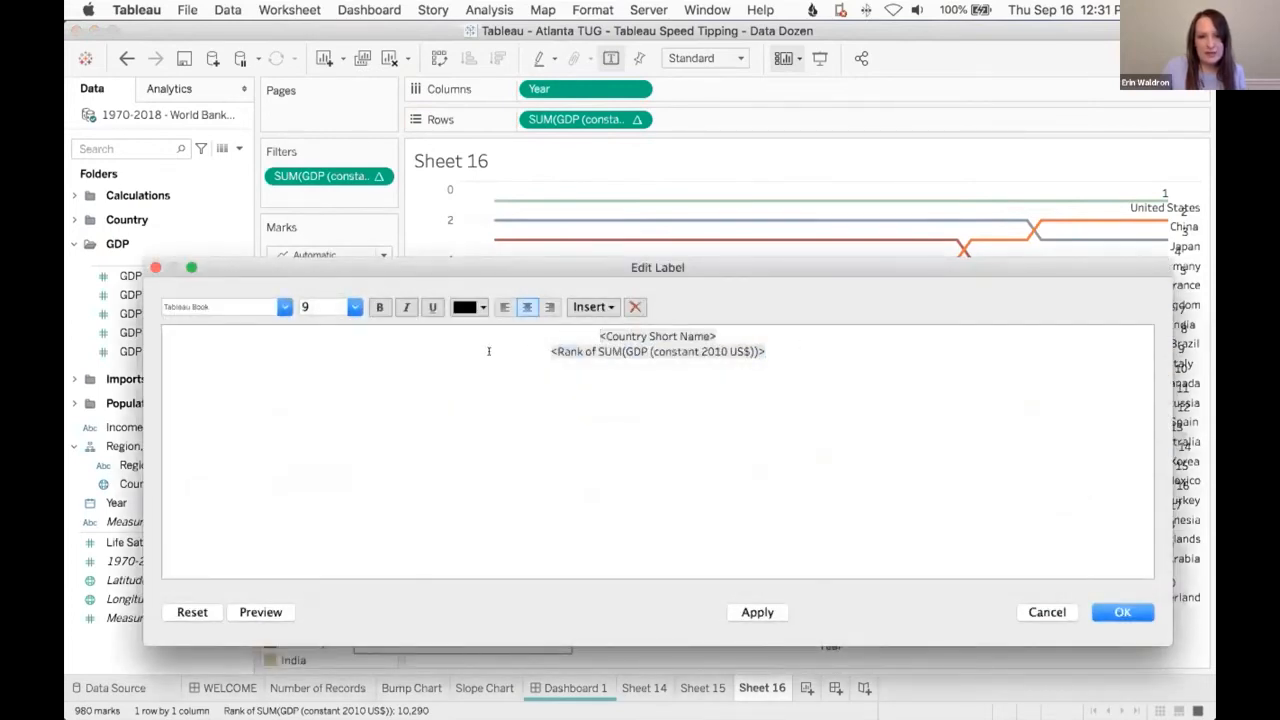
triple_click(489, 351)
key("ctrl+c")
key("BackSpace")
key("BackSpace")
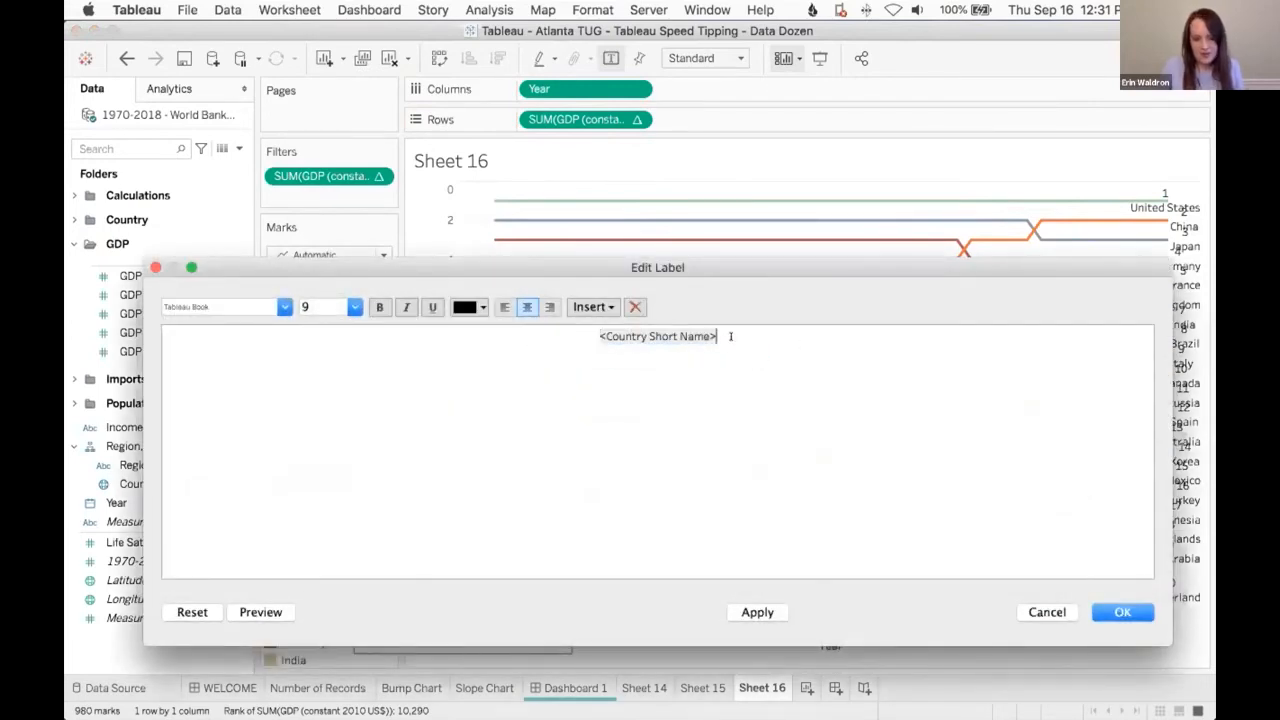
key("ctrl+v")
- Make the GDP rank field bold in the label text and apply the label changes
left_click_drag(826, 336, 641, 330)
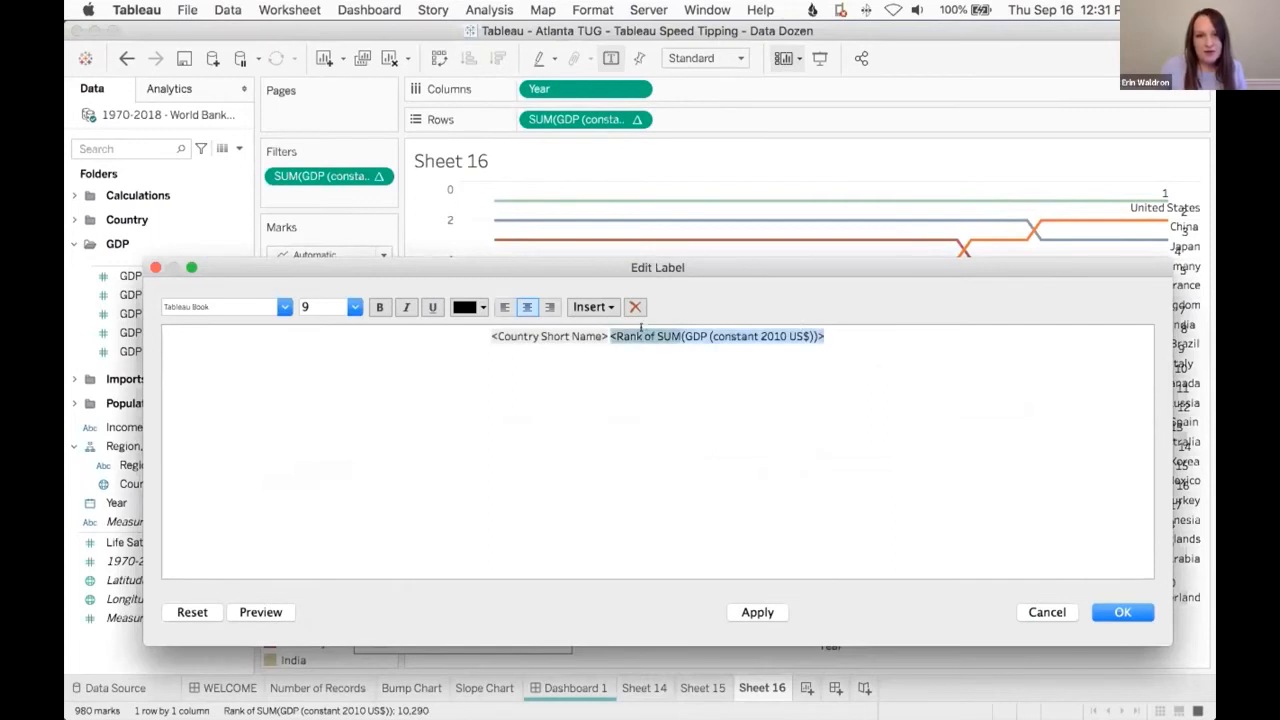
key("super+b")
left_click(807, 465)
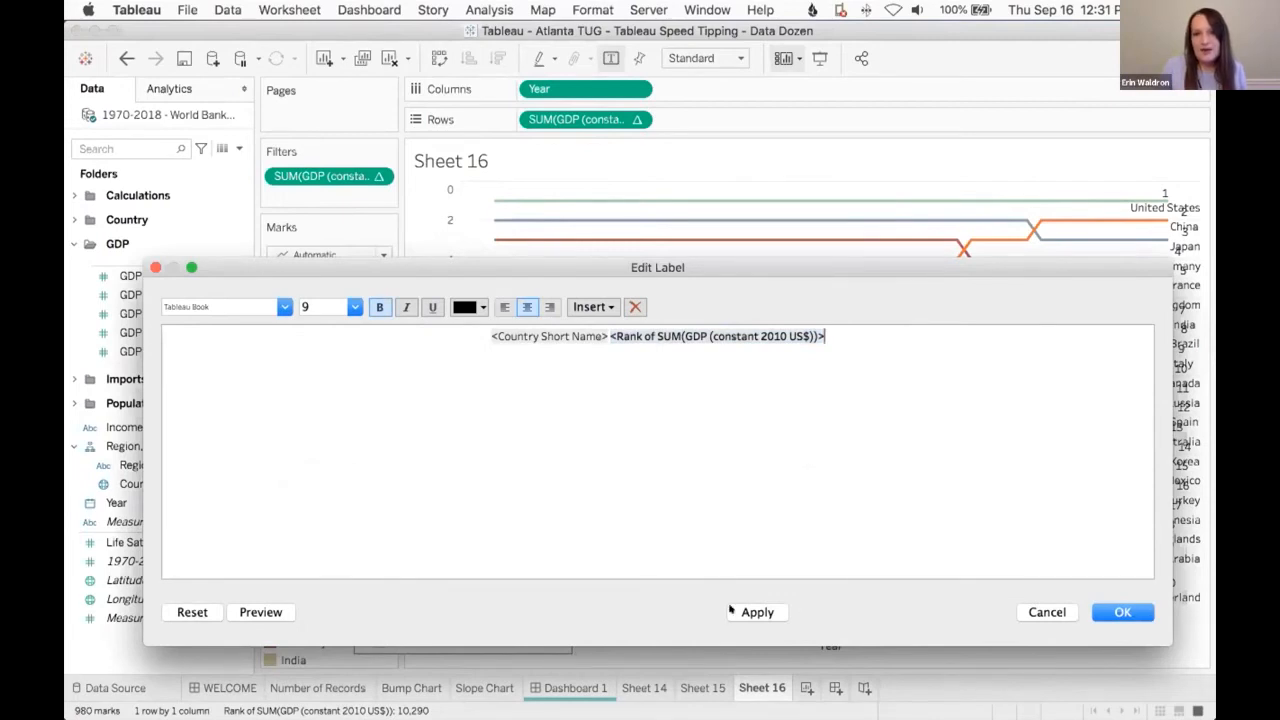
left_click_drag(963, 267, 776, 215)
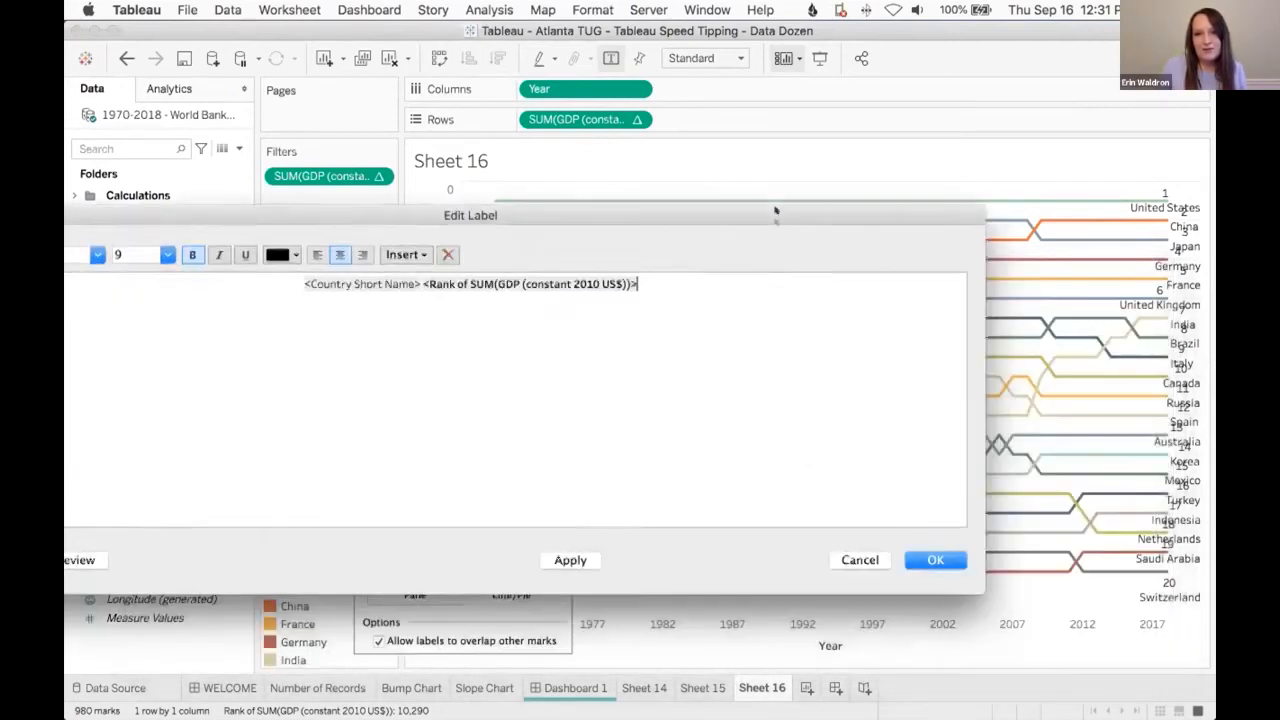
left_click(570, 559)
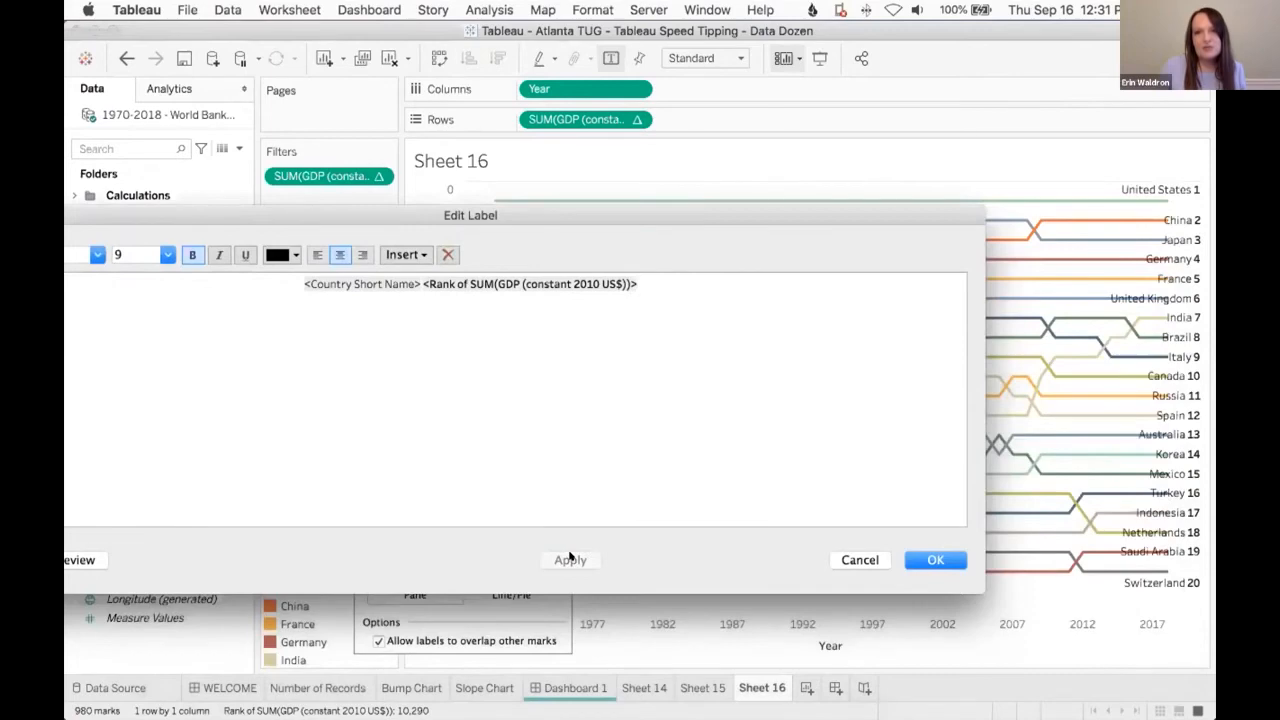
left_click(935, 559)
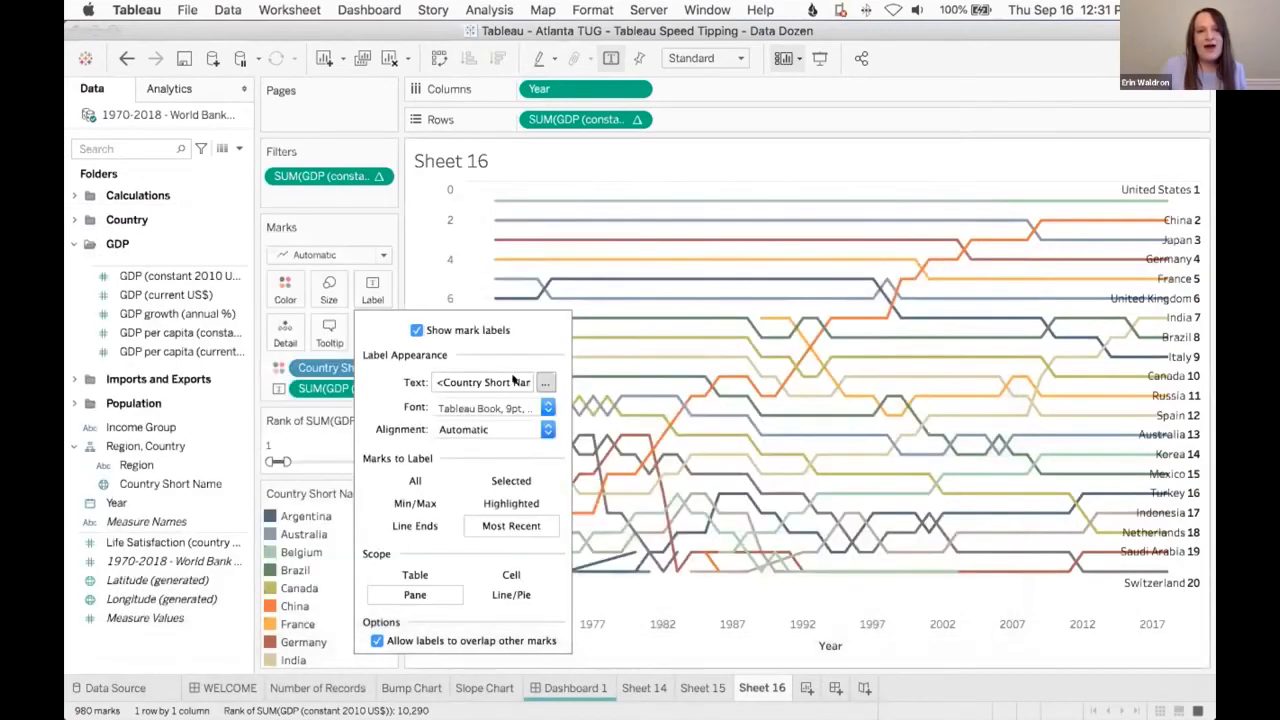
- Set the mark label alignment to right horizontally and top vertically
left_click(500, 428)
left_click(504, 512)
left_click(504, 597)
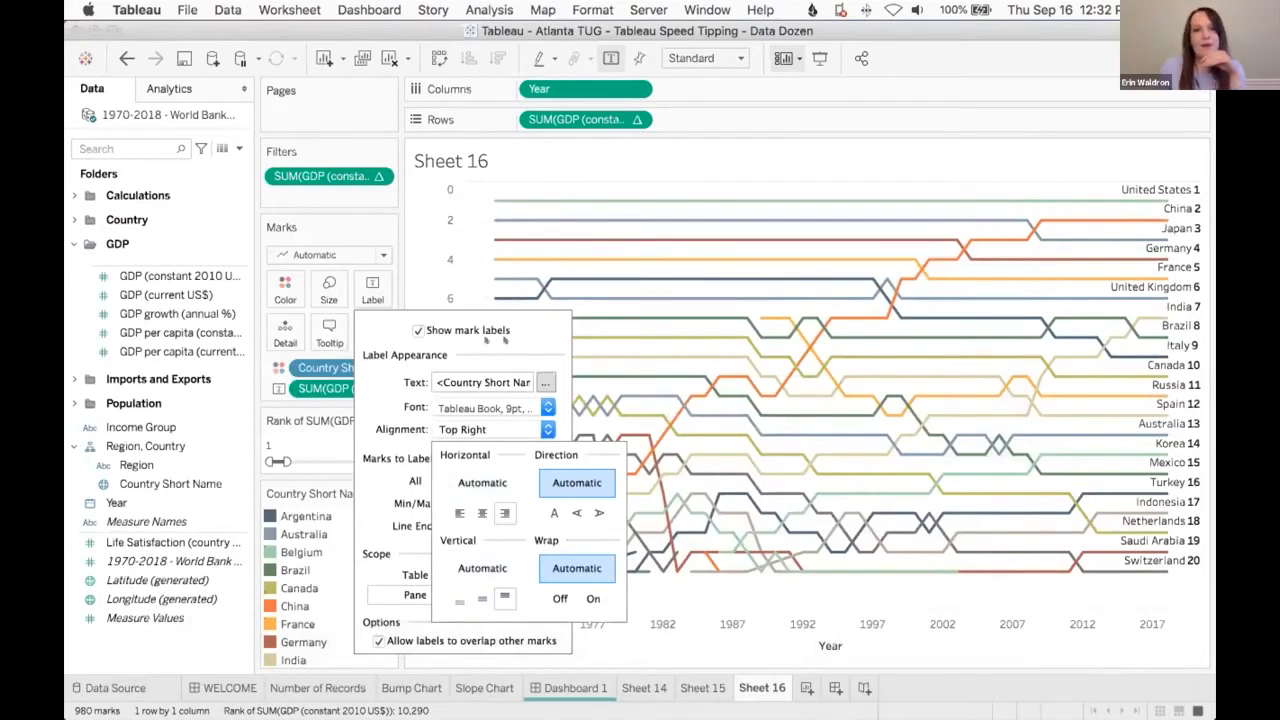
left_click(403, 166)
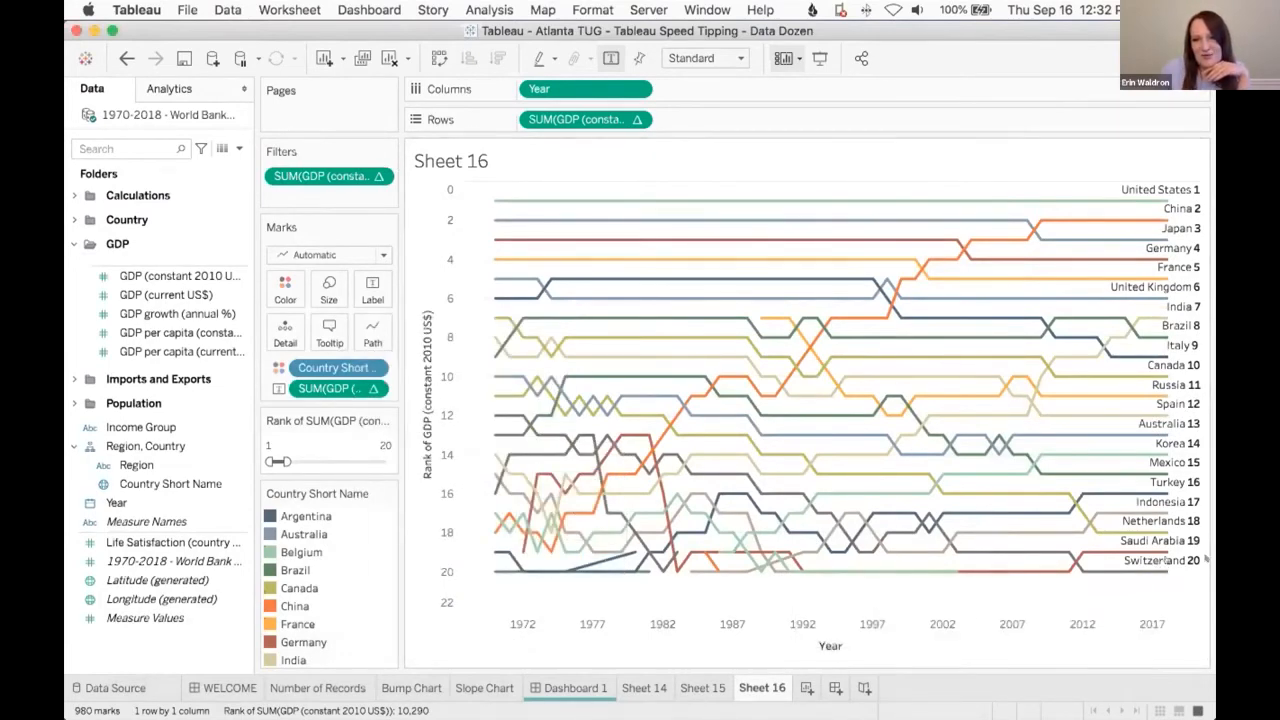
- Fix the Year axis range to start at 1/1/1970 and end at 1/1/2018
right_click(990, 627)
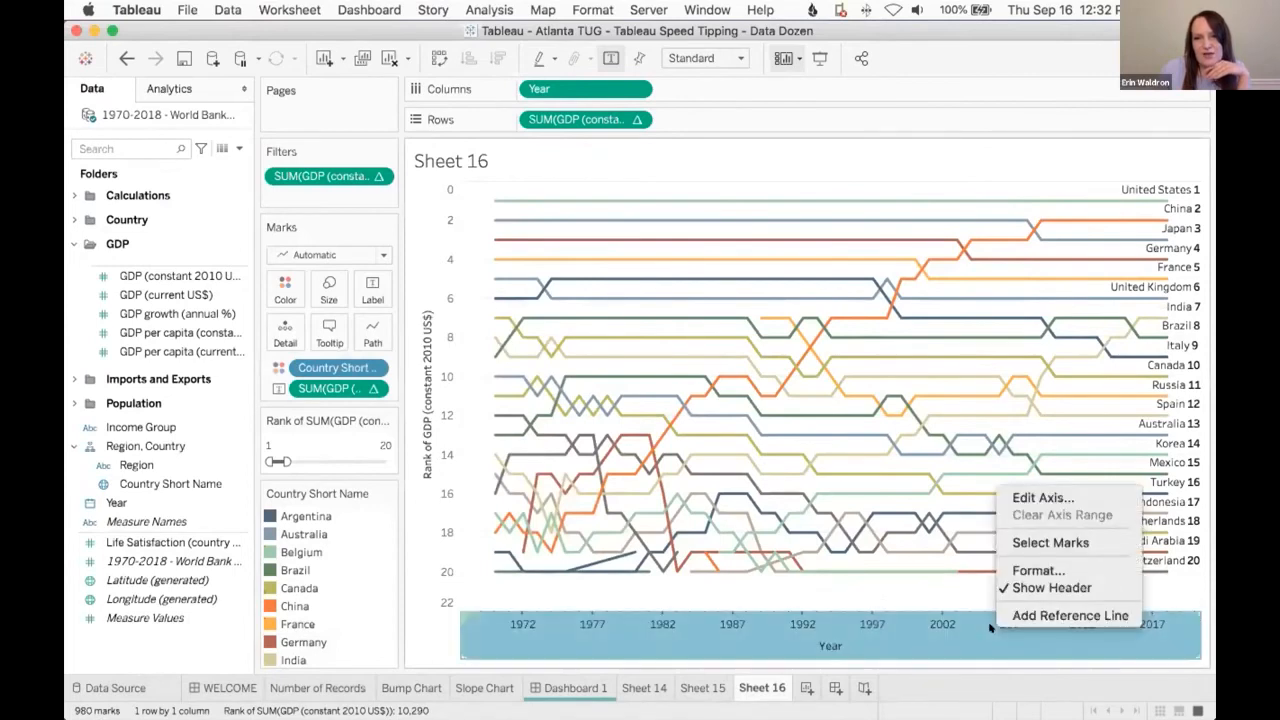
left_click(1062, 497)
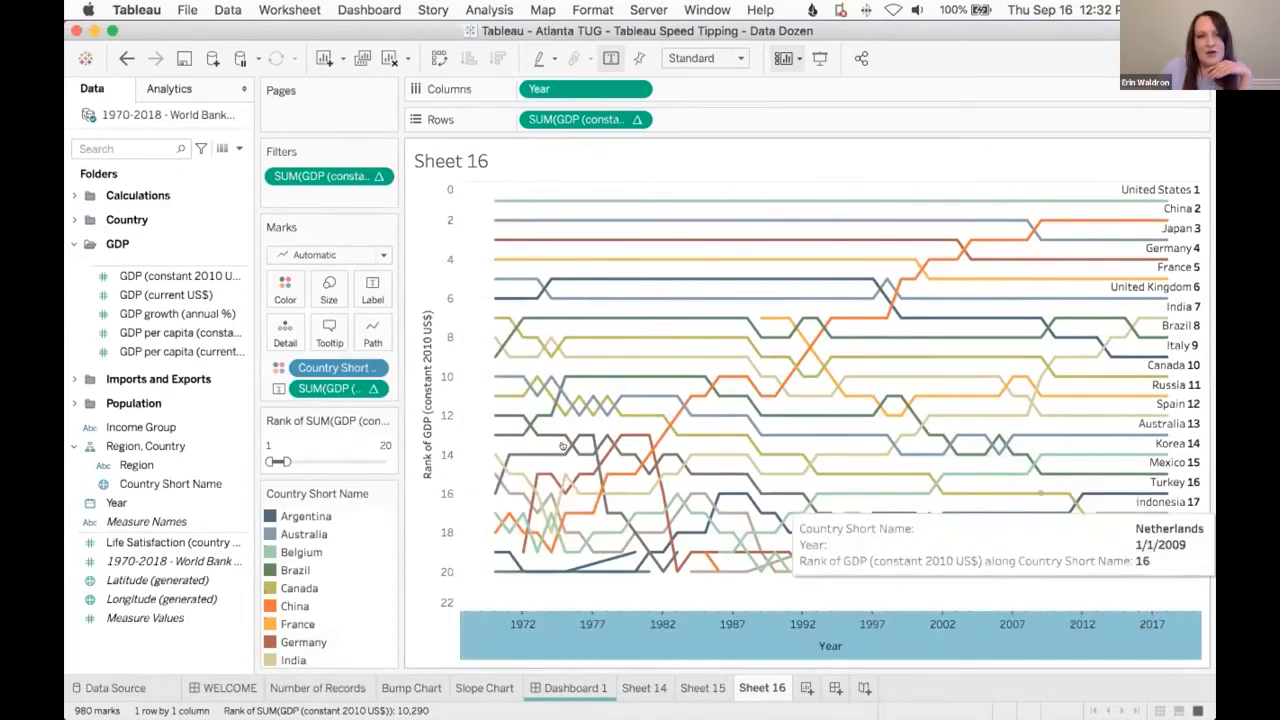
left_click(484, 266)
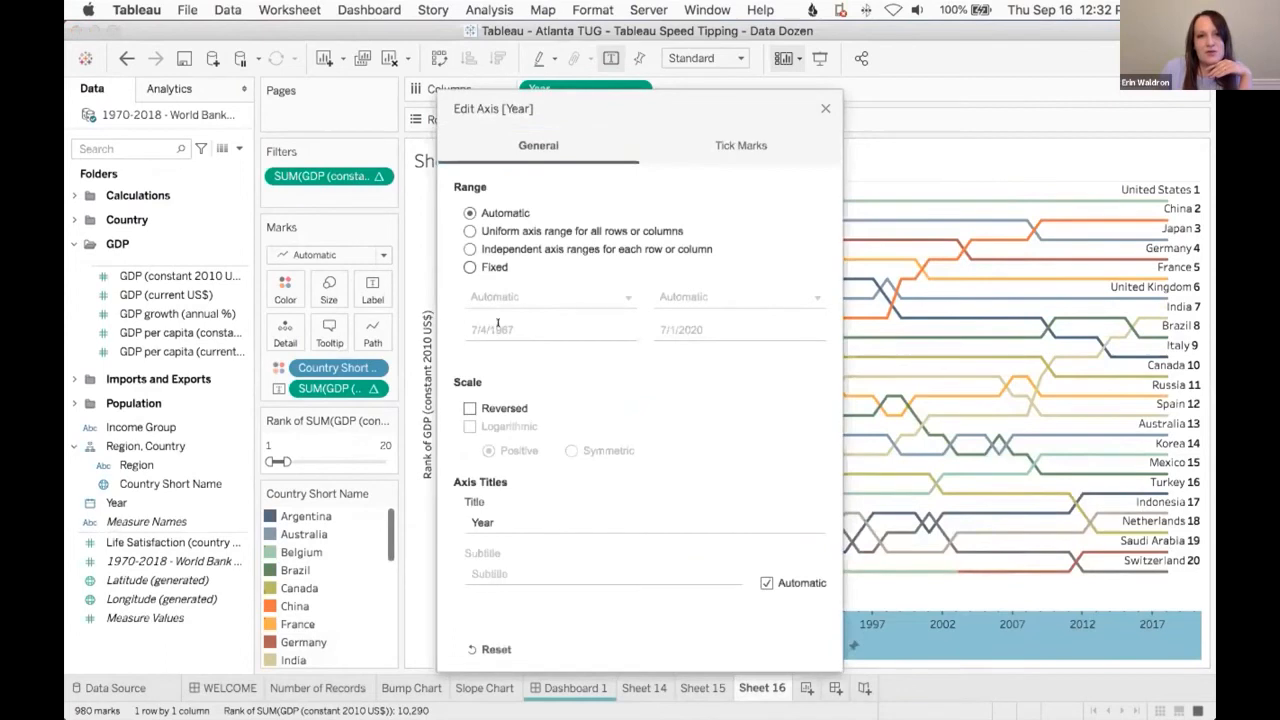
left_click(516, 338)
type("1/1/1970")
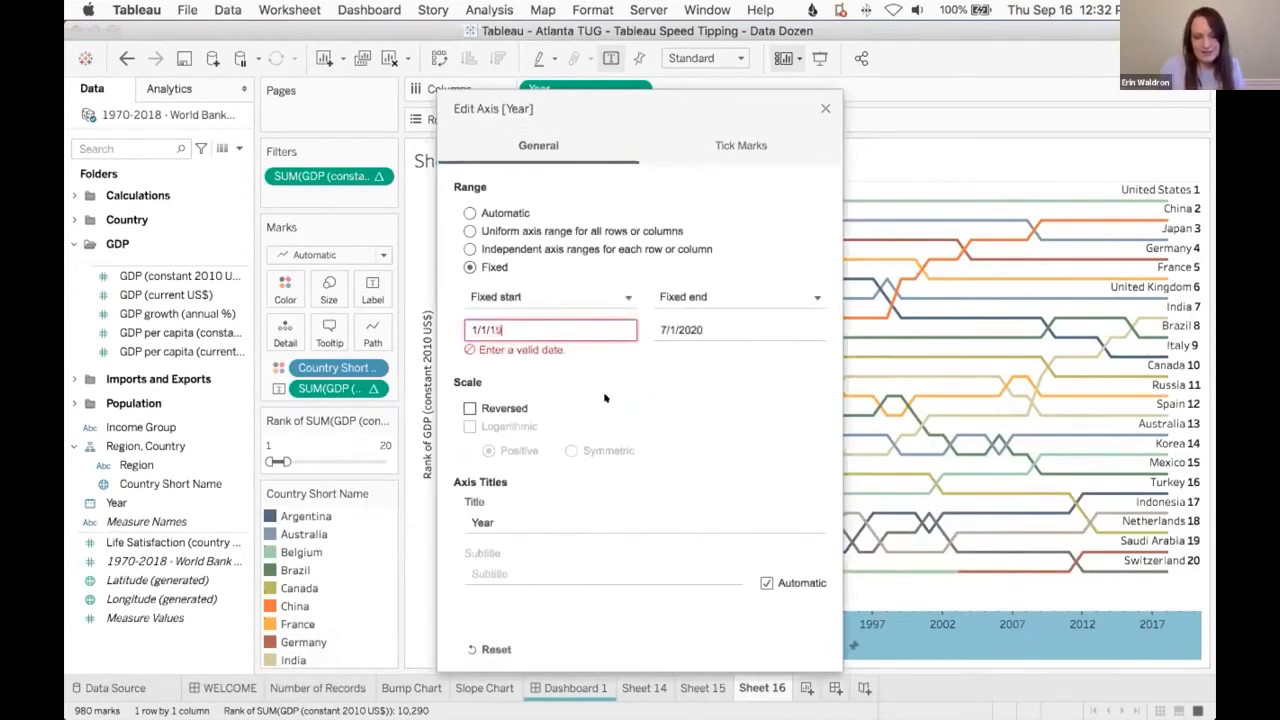
left_click(703, 325)
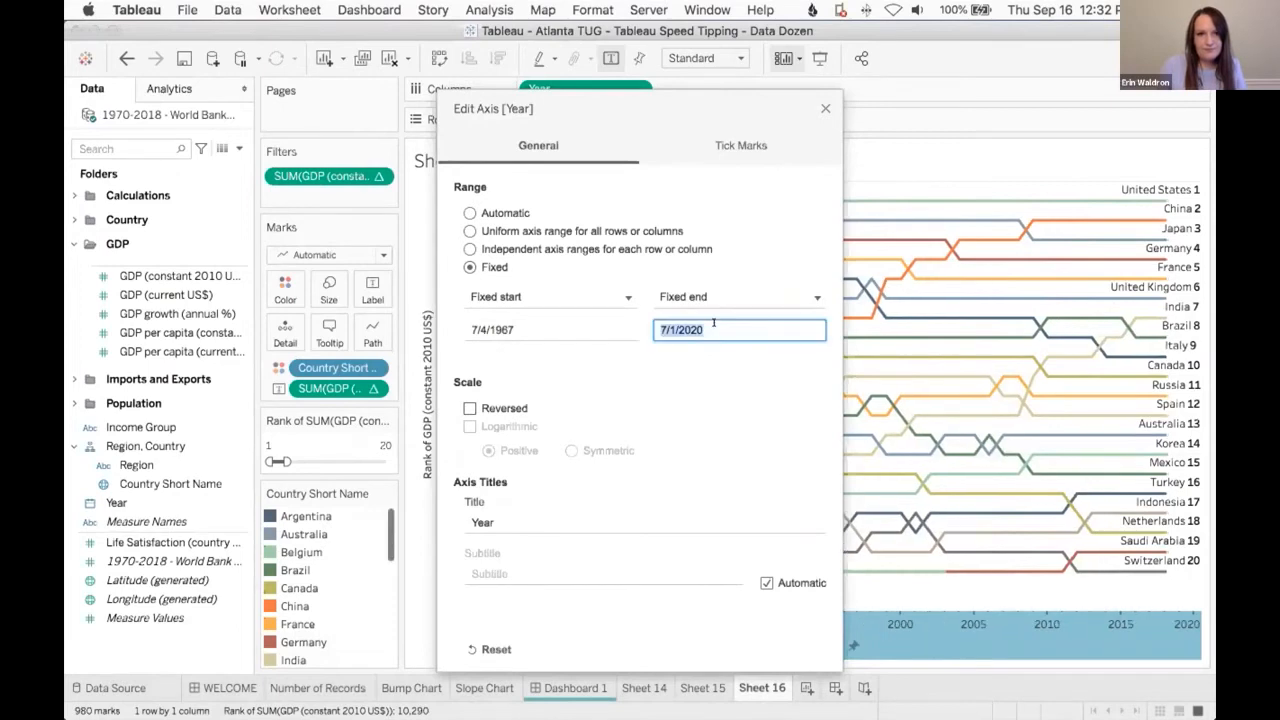
left_click(588, 326)
type("1/1/")
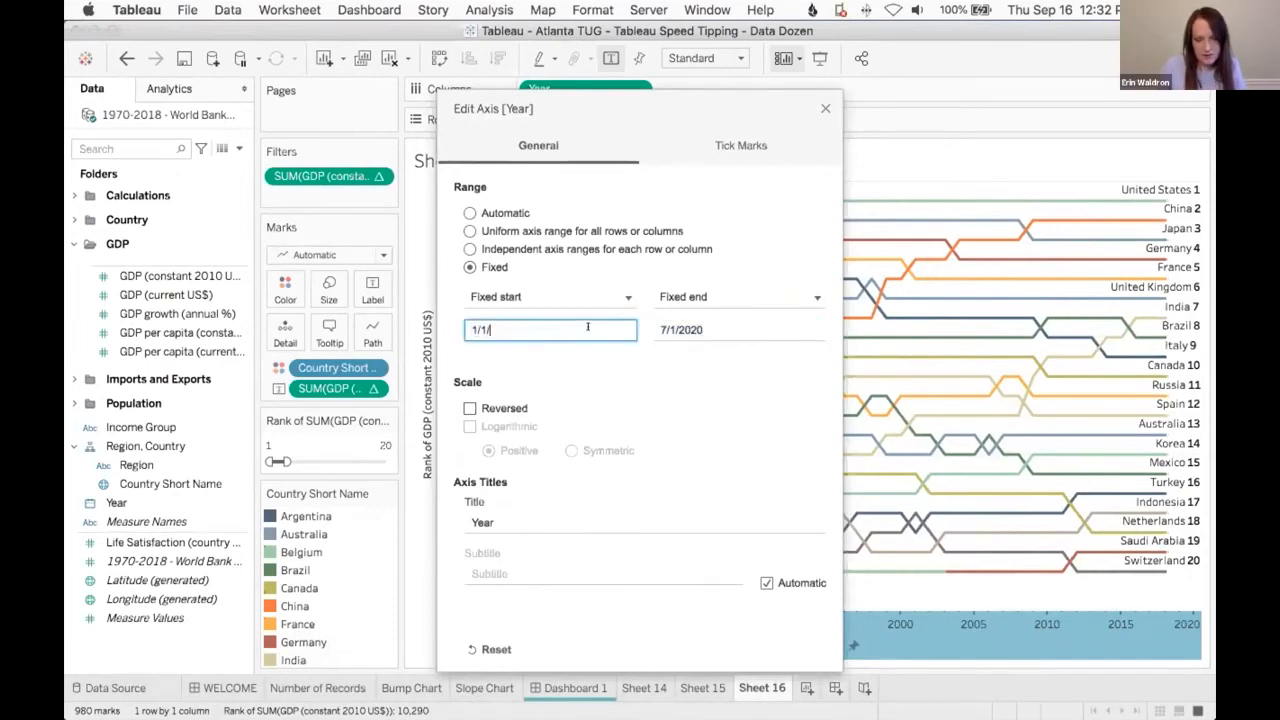
type("1970")
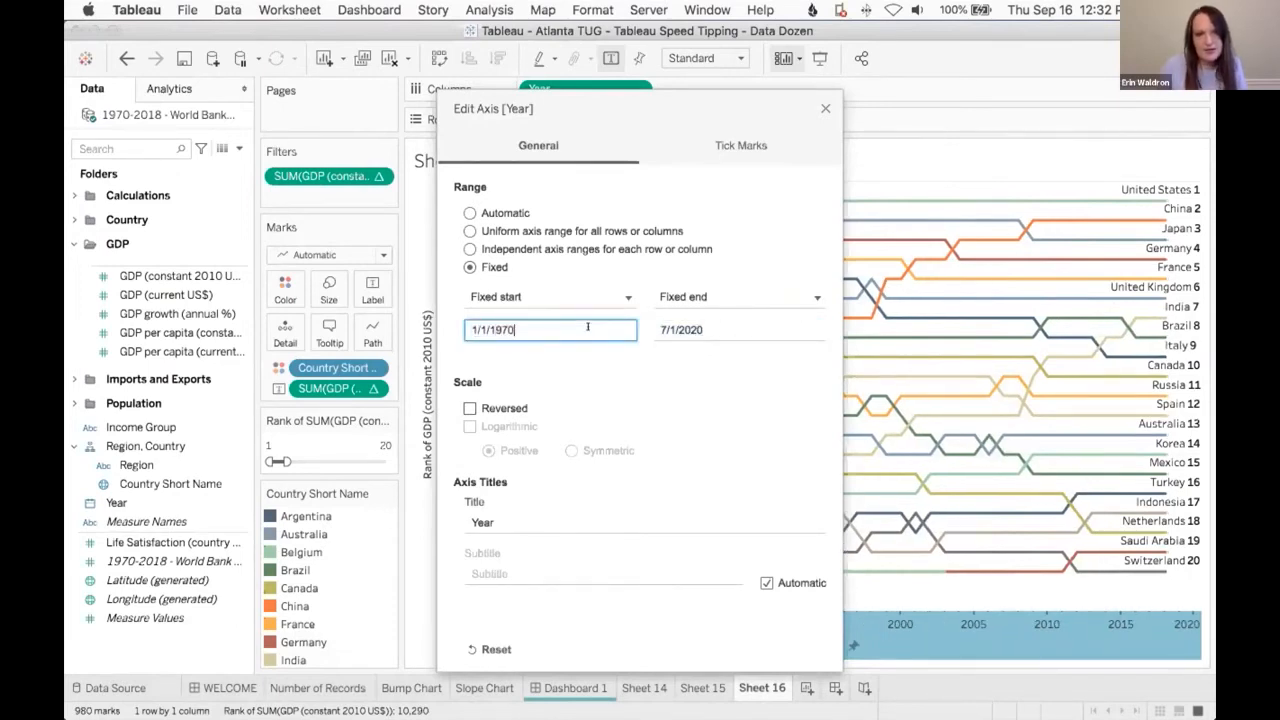
left_click(716, 322)
type("1/1/20")
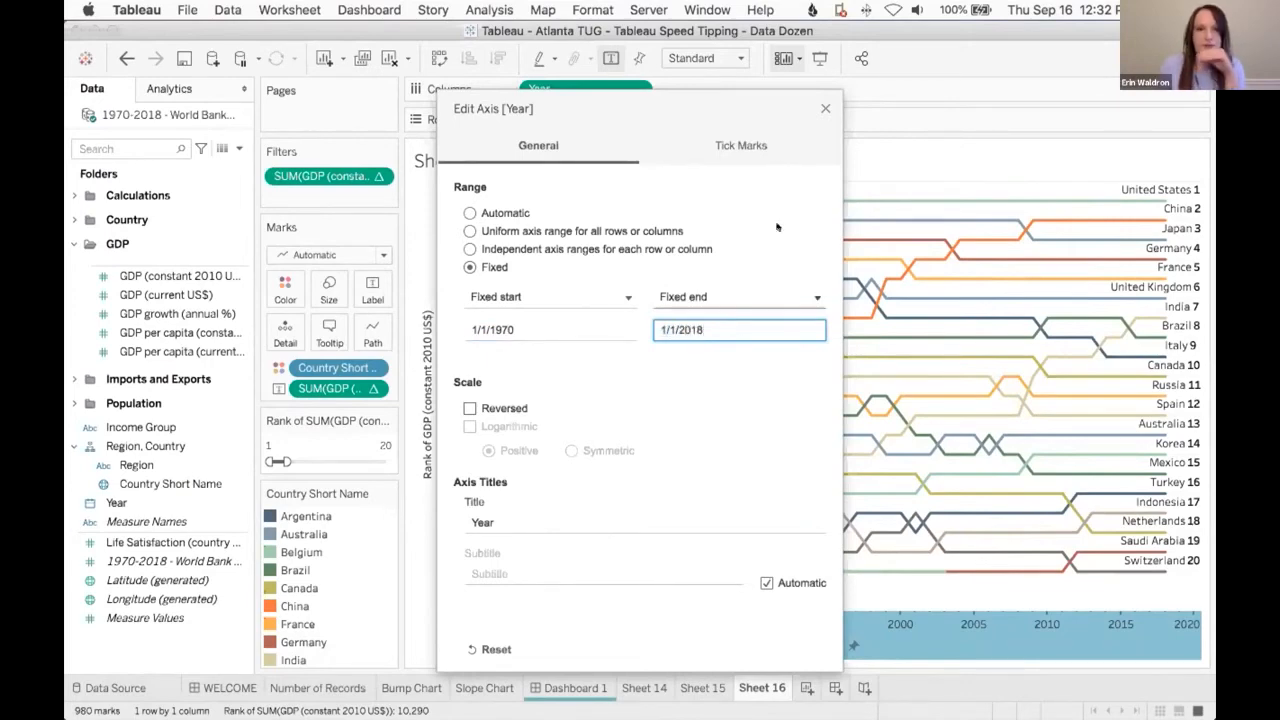
left_click(825, 108)
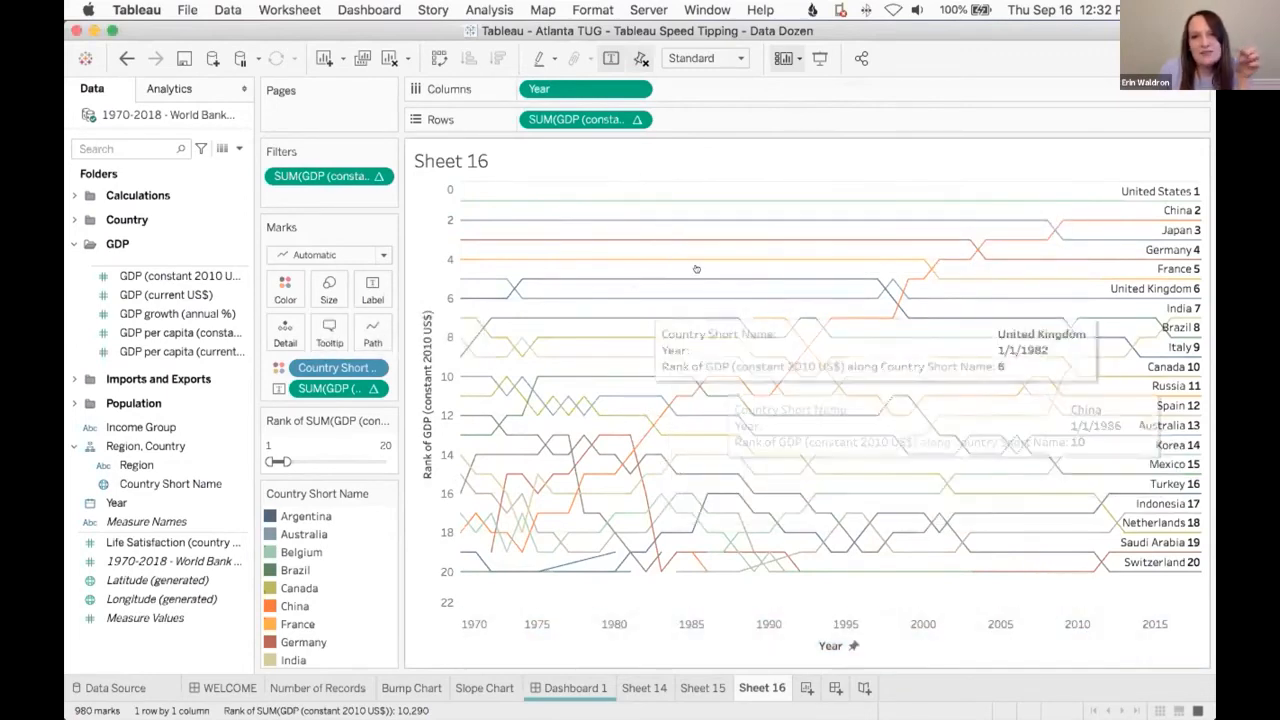
- Open the chart's formatting options and compare the border settings with the line settings
right_click(891, 184)
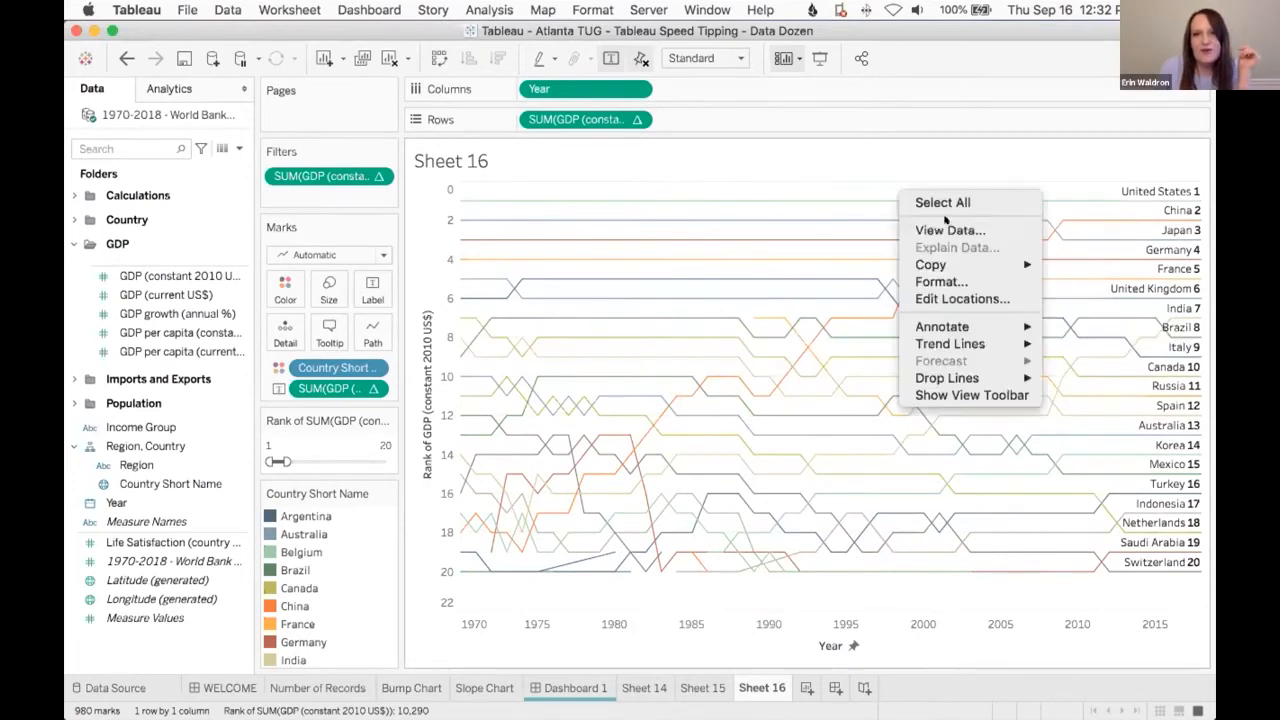
left_click(946, 282)
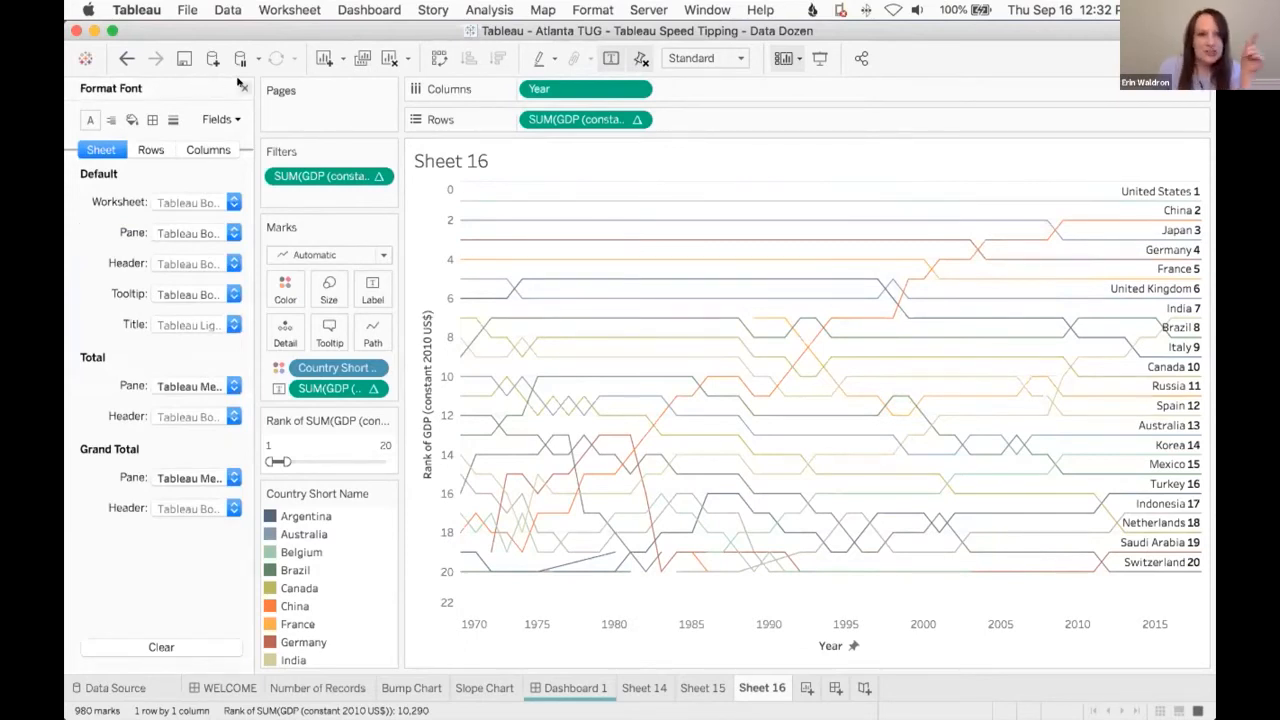
left_click(150, 120)
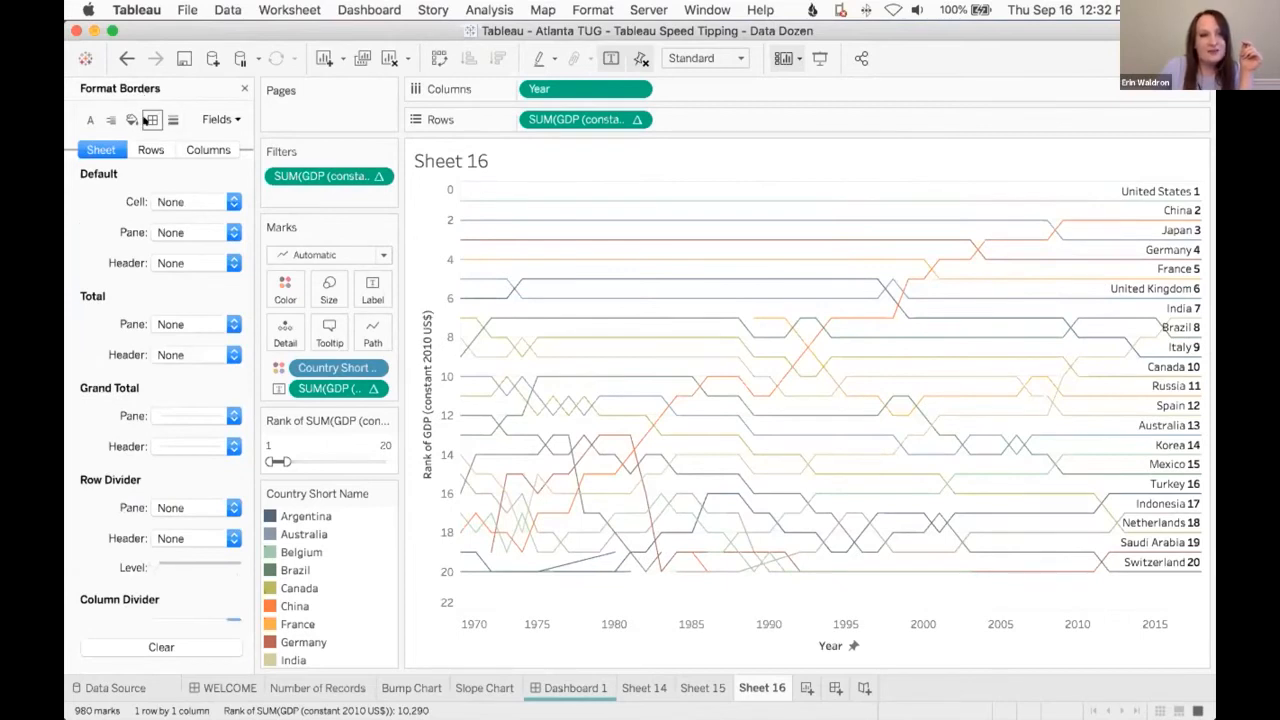
left_click(172, 120)
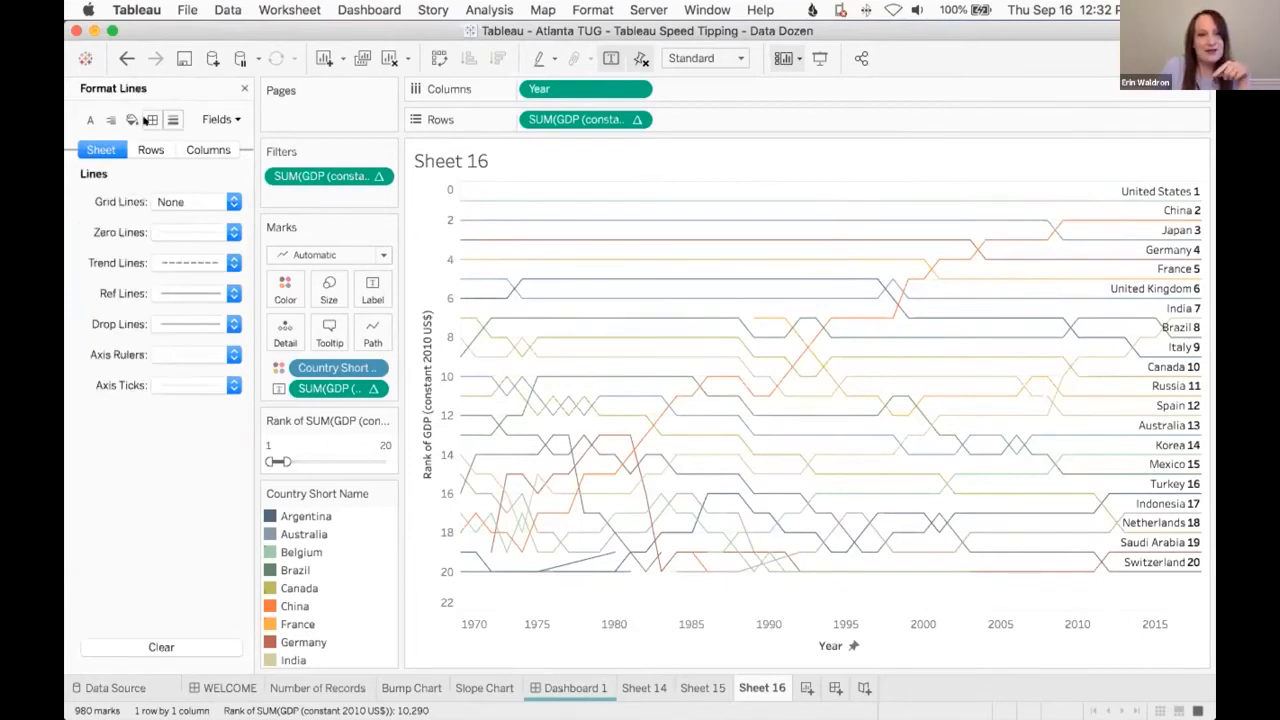
left_click(148, 120)
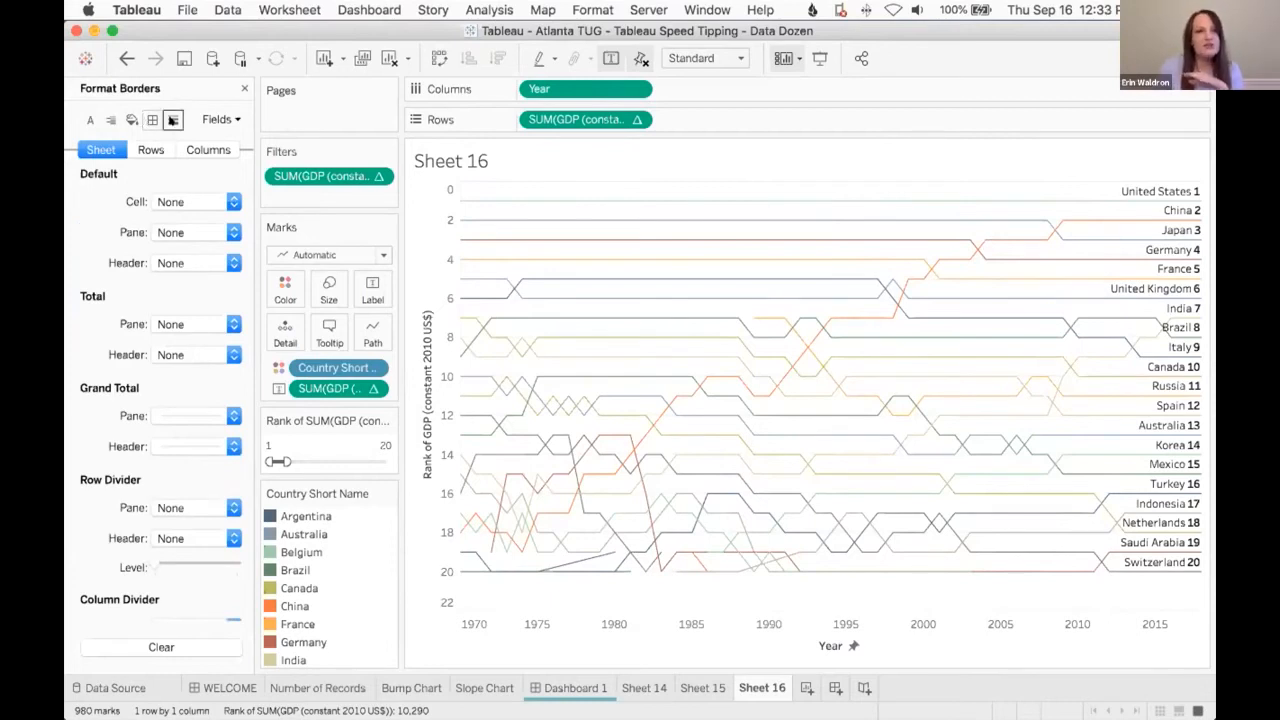
left_click(172, 120)
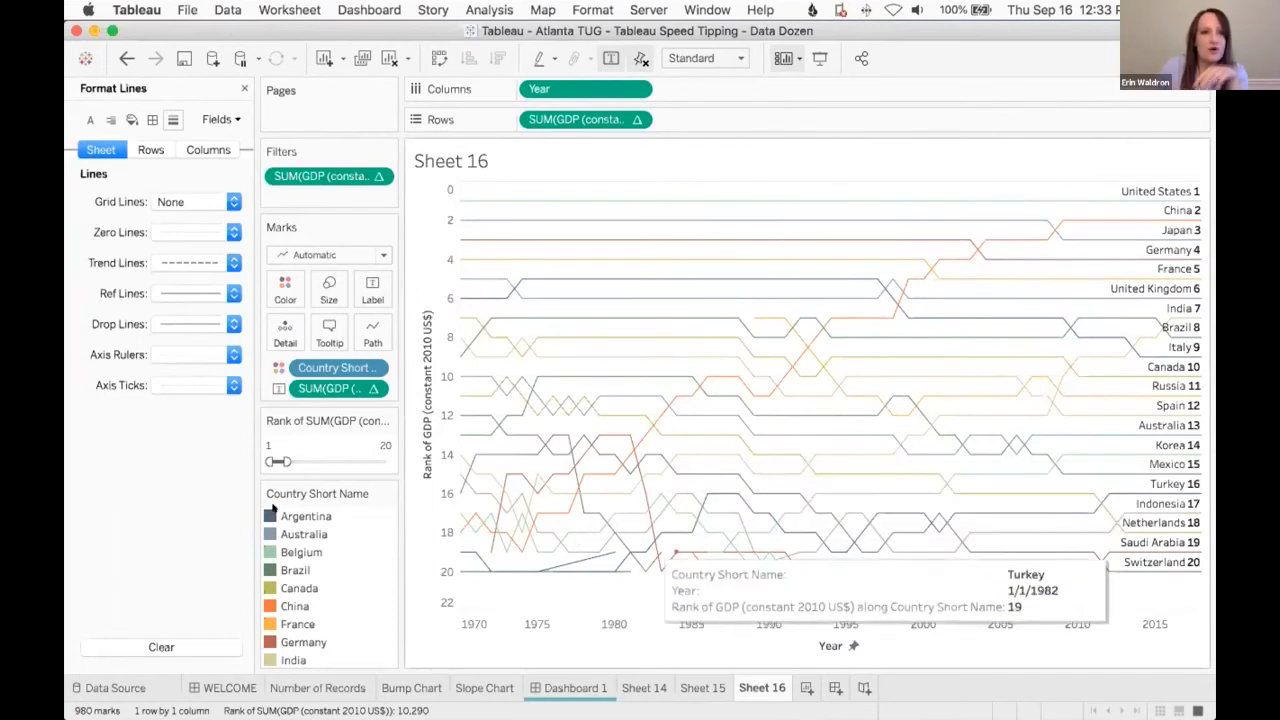
- Set the sheet-level zero lines, axis rulers and axis ticks to None
left_click(172, 229)
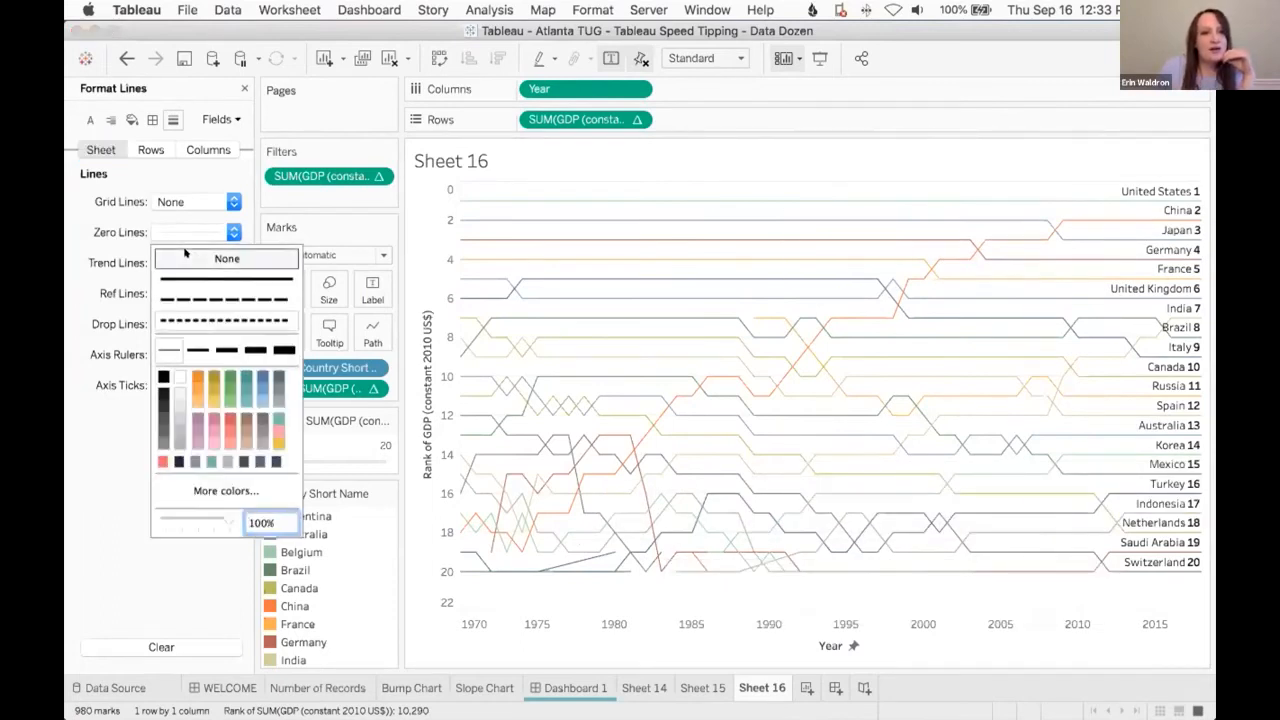
left_click(143, 152)
left_click(145, 151)
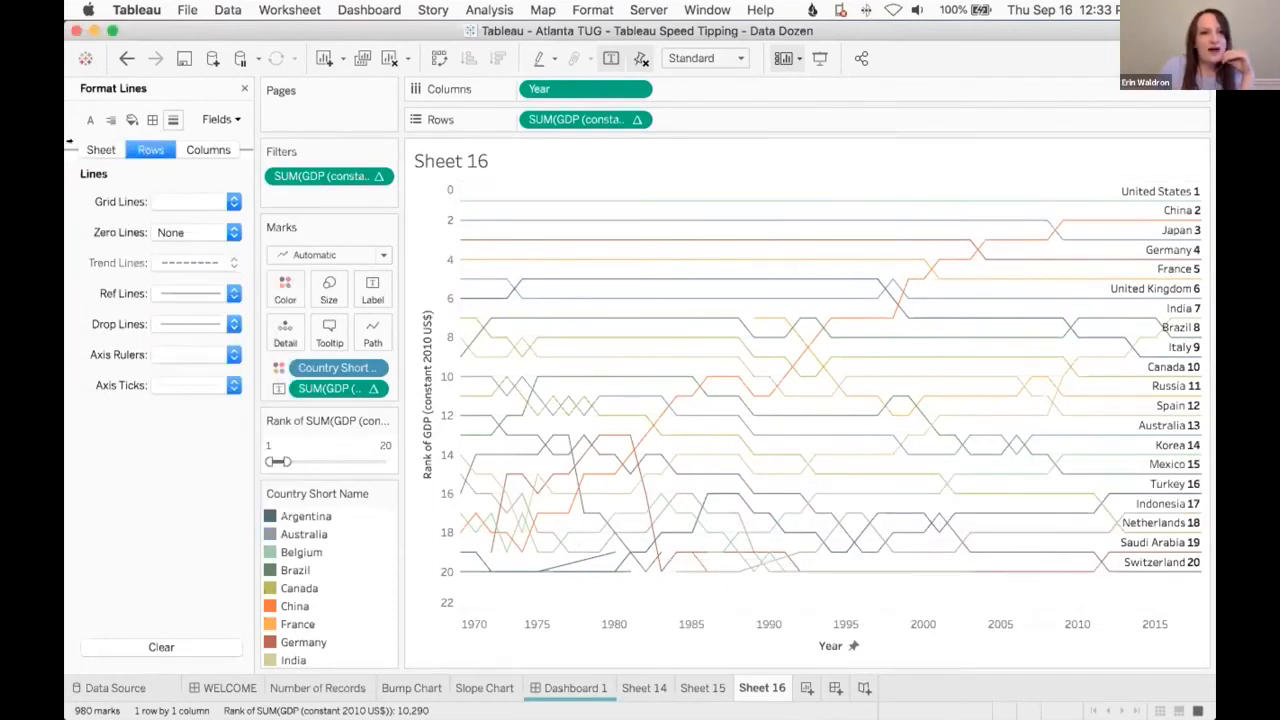
left_click(95, 147)
left_click(185, 354)
left_click(171, 382)
left_click(170, 385)
left_click(226, 415)
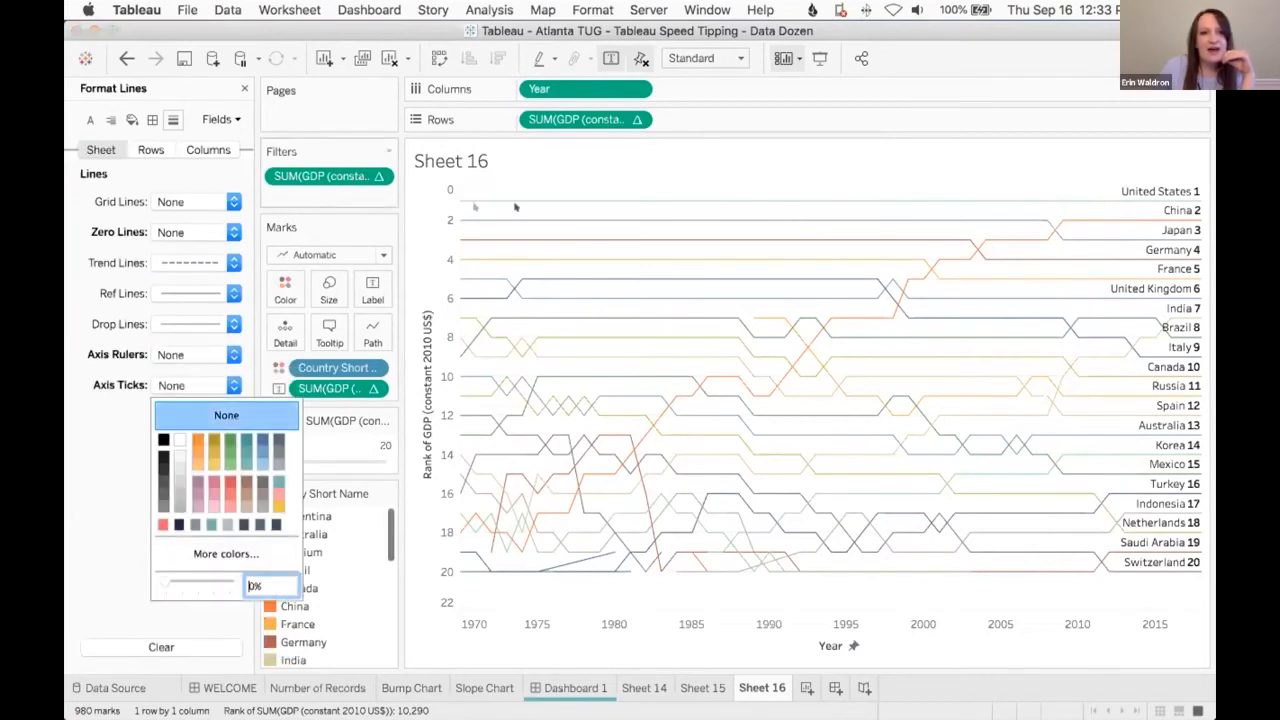
- Set the grid lines for rows to None and close the line formatting
left_click(146, 153)
left_click(152, 152)
left_click(190, 201)
left_click(226, 226)
left_click(297, 196)
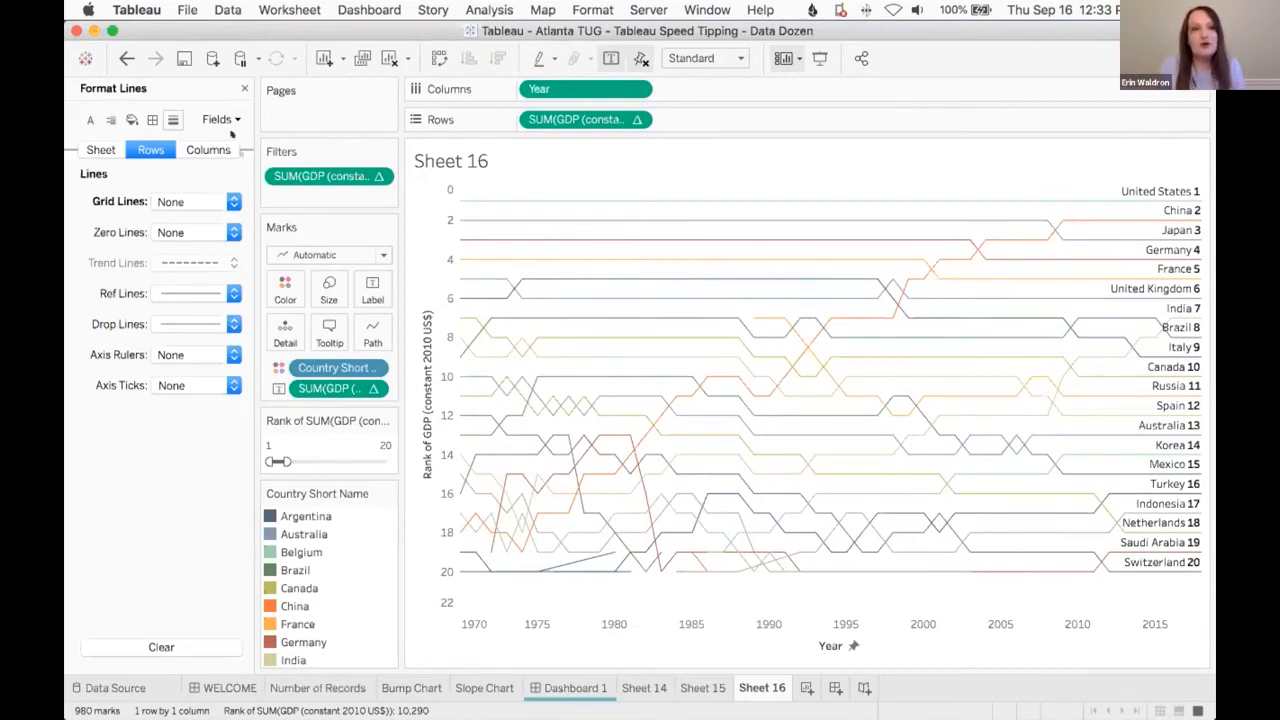
left_click(244, 88)
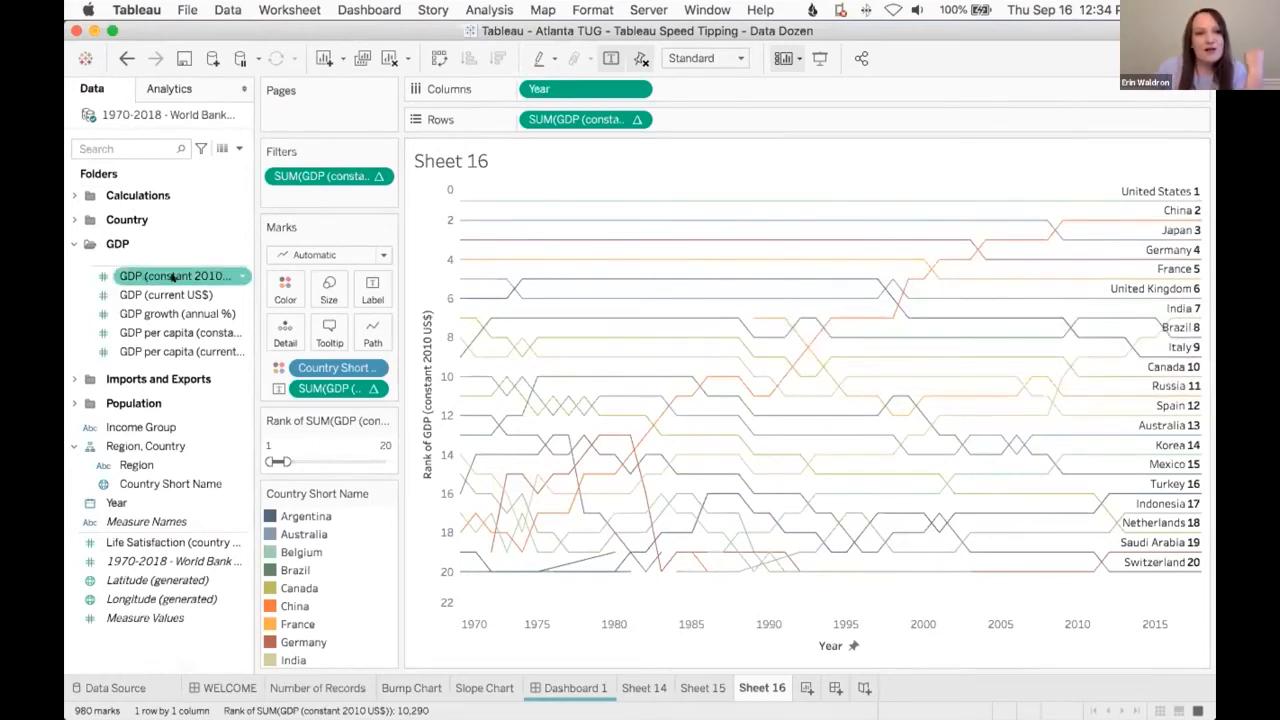
- Add the GDP (constant 2010 US$) measure to the bump chart's tooltip
left_click_drag(172, 279, 316, 328)
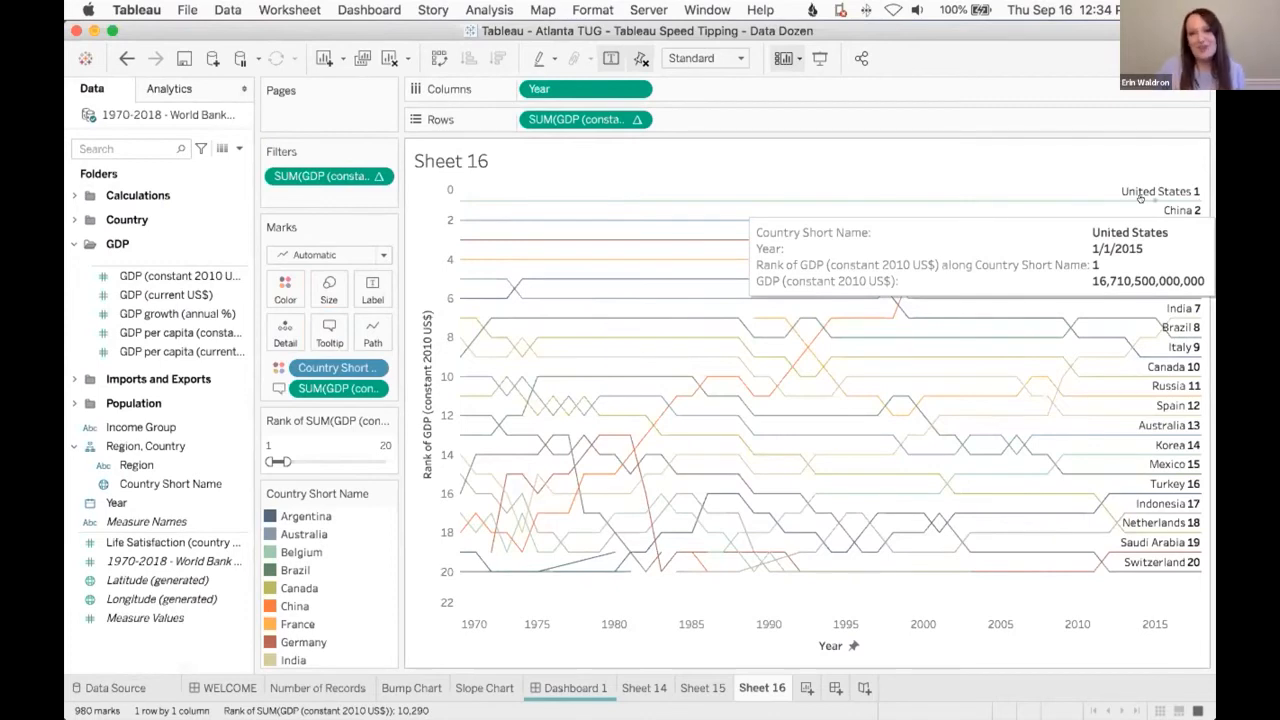
- Try keeping only the 2006 United States mark through its tooltip commands, and undo the filter
left_click(1010, 200)
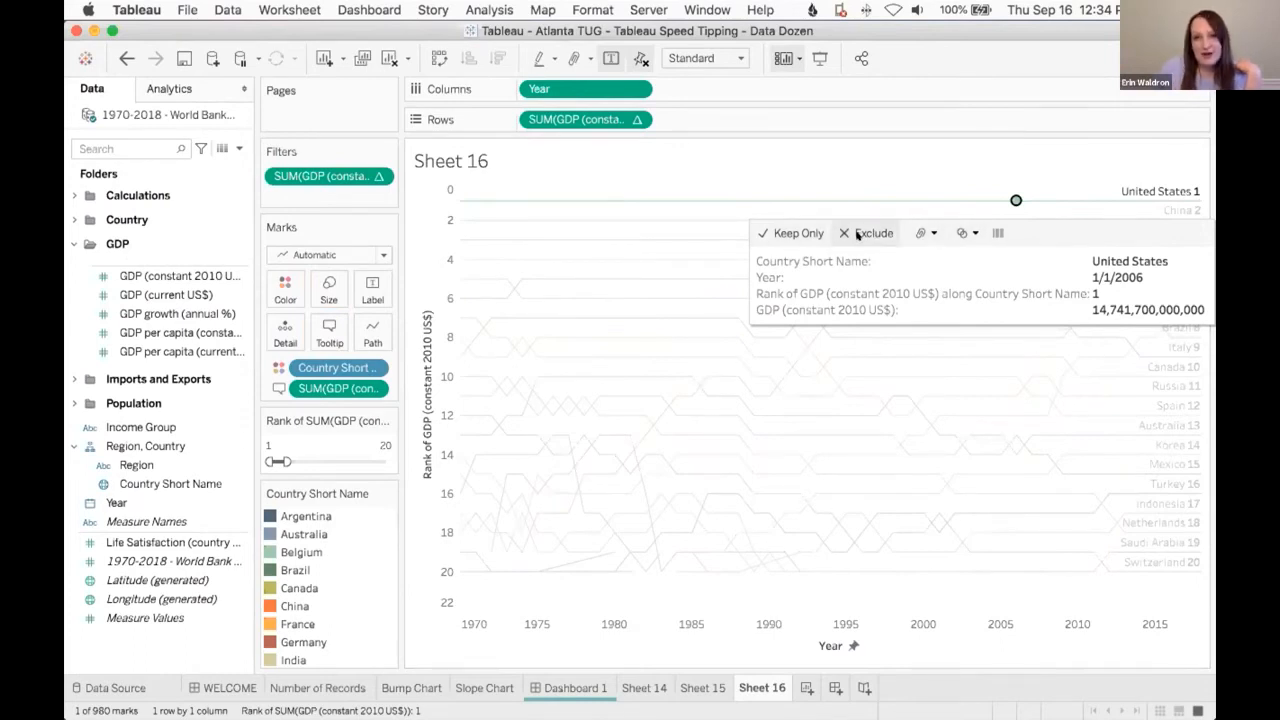
left_click(788, 233)
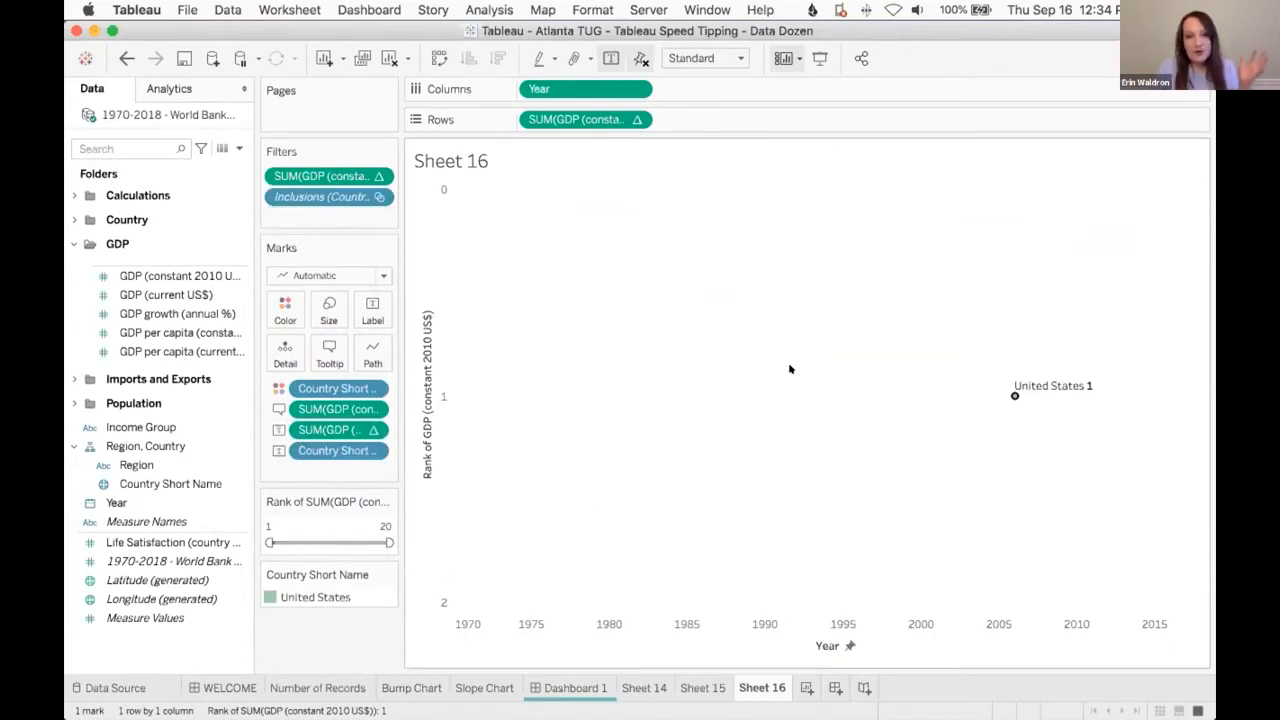
key("super+z")
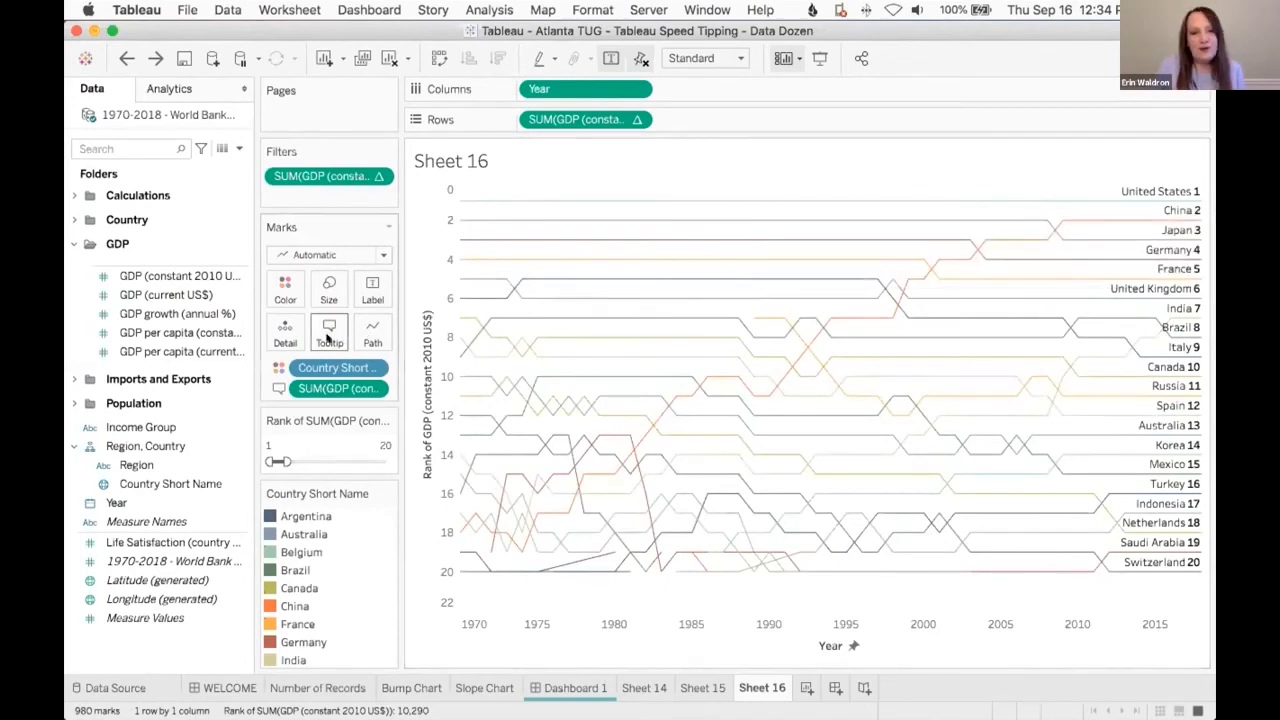
- Turn off the command buttons in the tooltip and check the tooltip on a United States mark
left_click(330, 334)
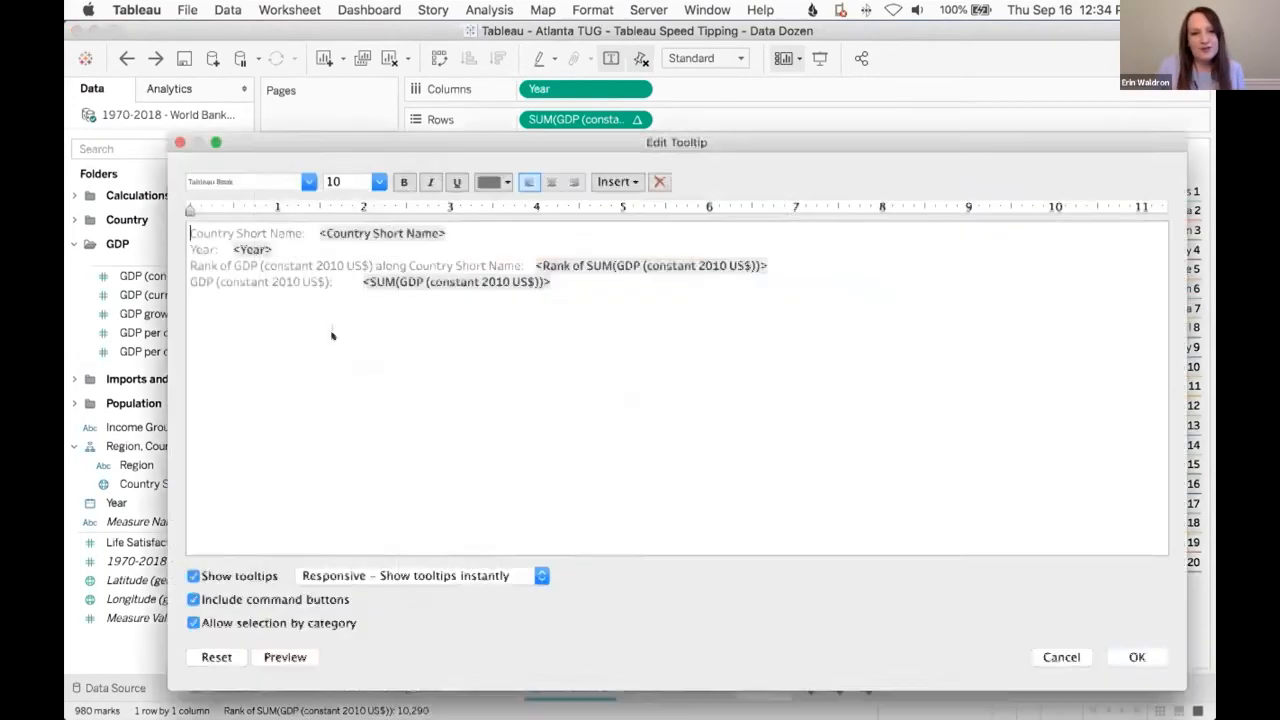
left_click(195, 599)
left_click(1134, 656)
left_click(897, 199)
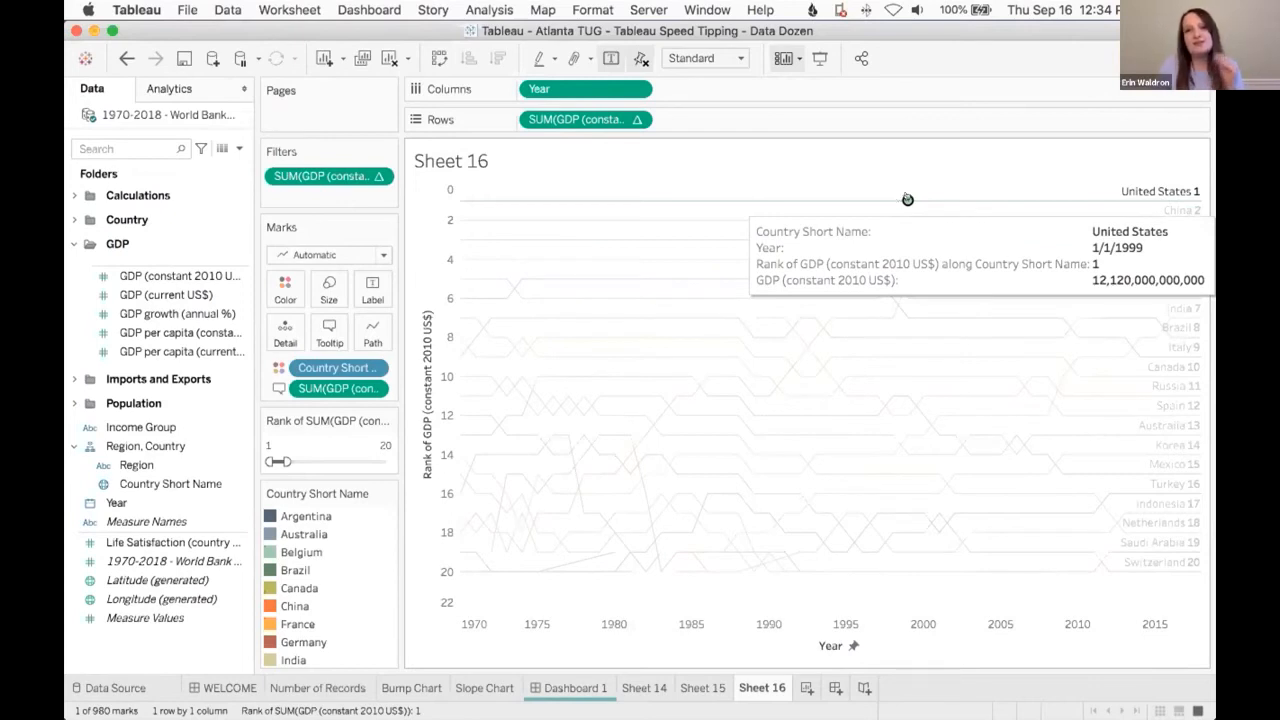
left_click(920, 170)
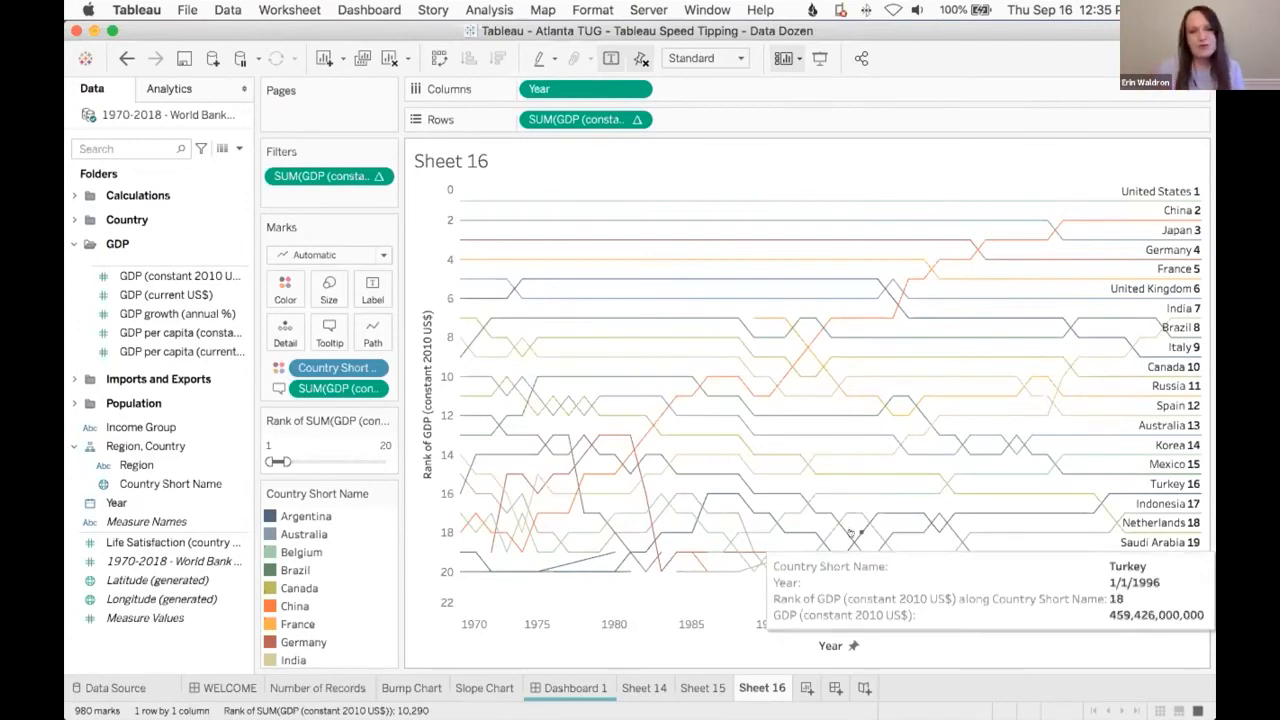
- Duplicate Sheet 16 and filter the copy by year to 1970 and 2018 only
right_click(770, 688)
left_click(832, 516)
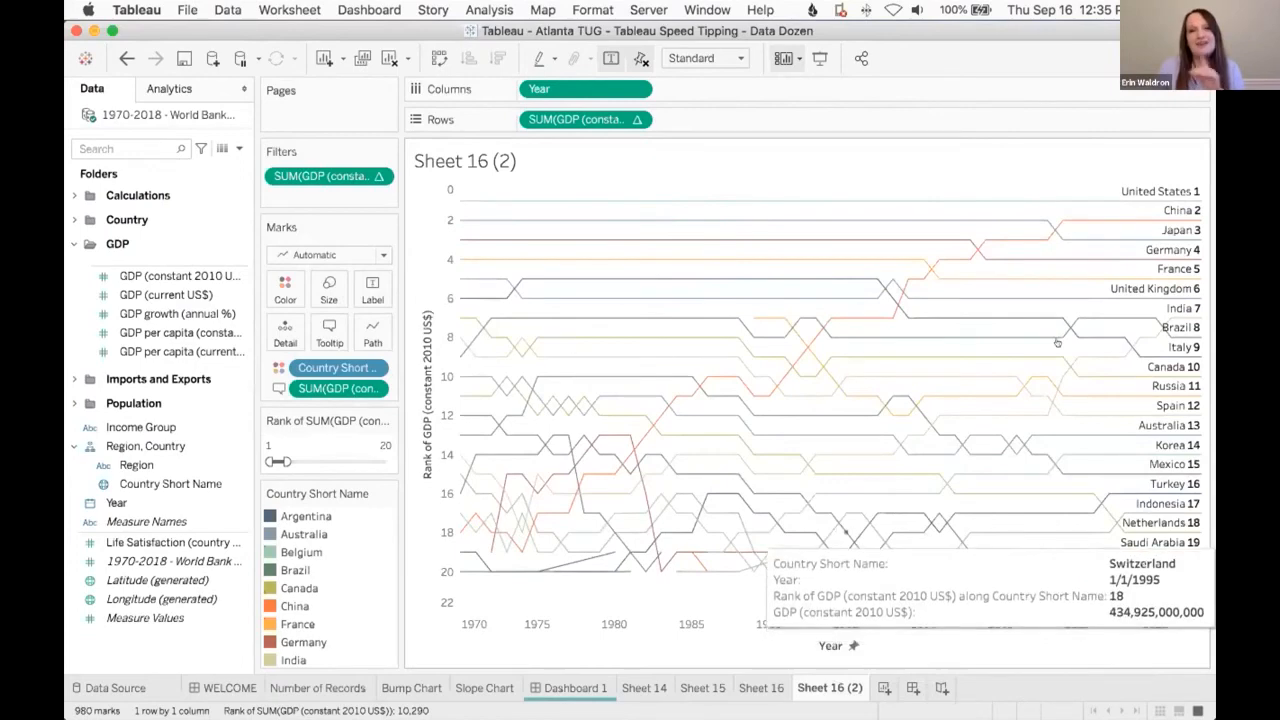
left_click(200, 274)
left_click_drag(118, 503, 310, 198)
left_click(557, 270)
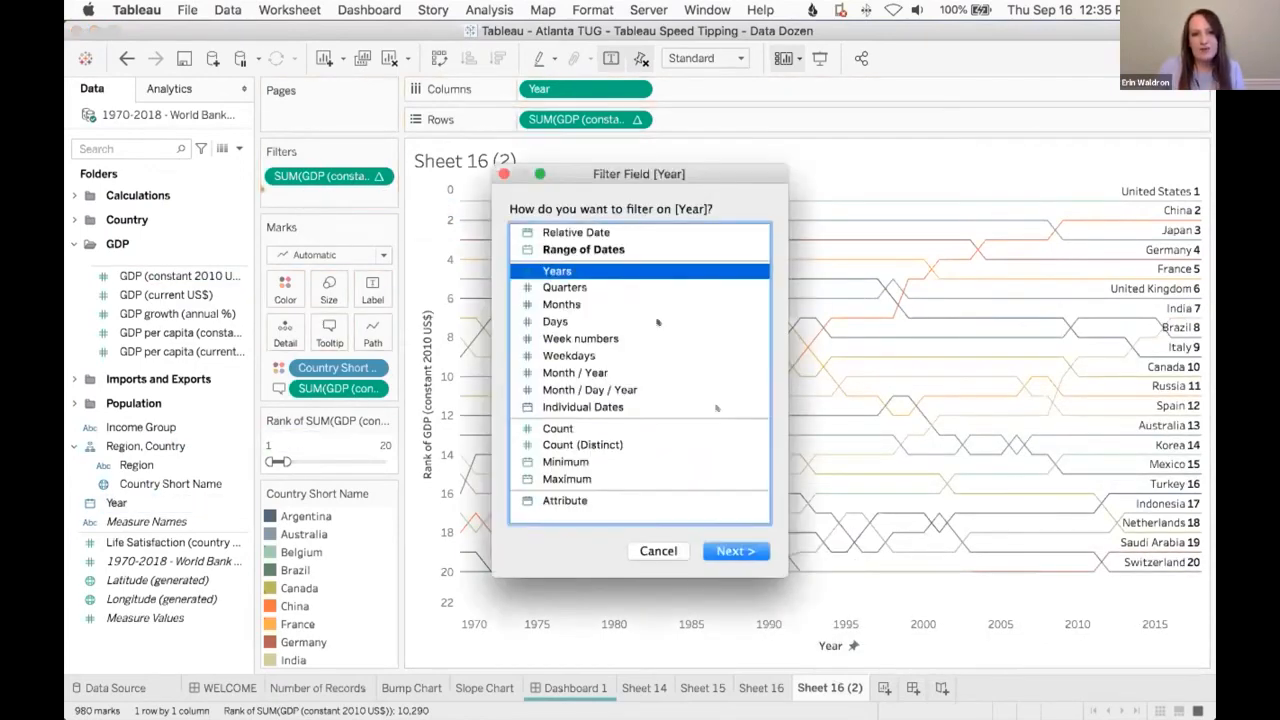
left_click(740, 550)
left_click(356, 208)
scroll(356, 320, "down", 10)
left_click(354, 371)
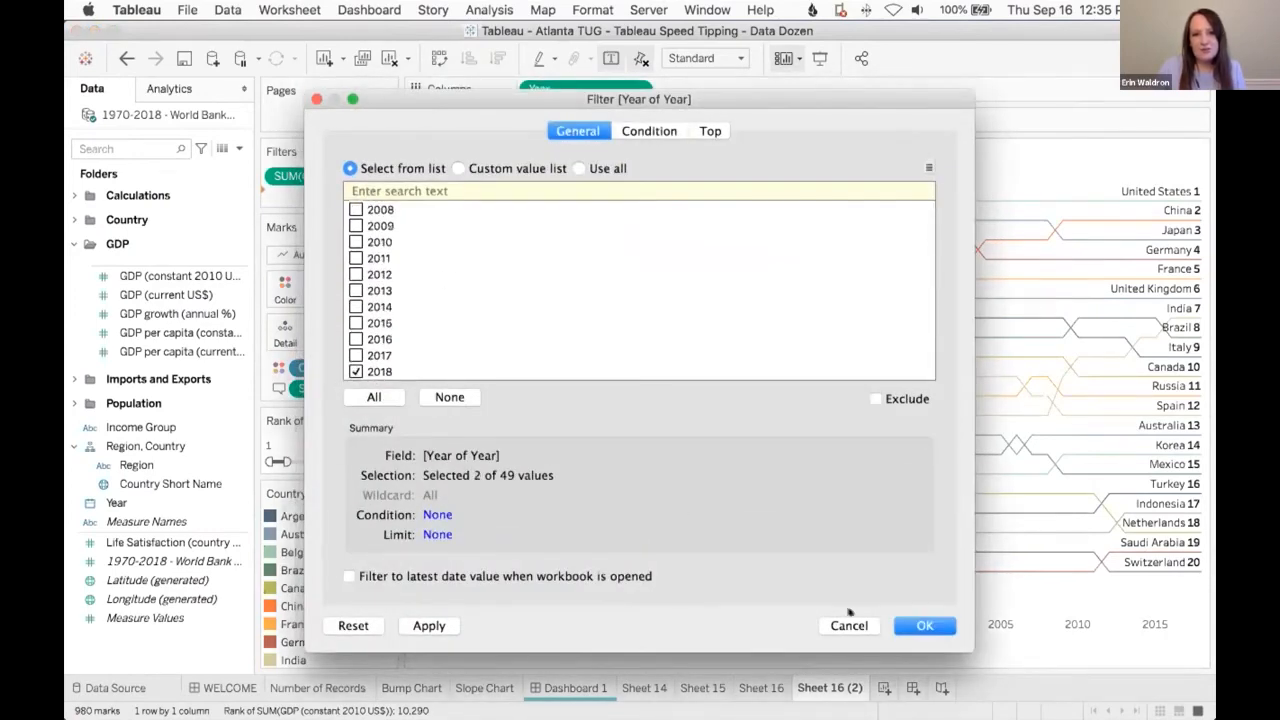
left_click(918, 625)
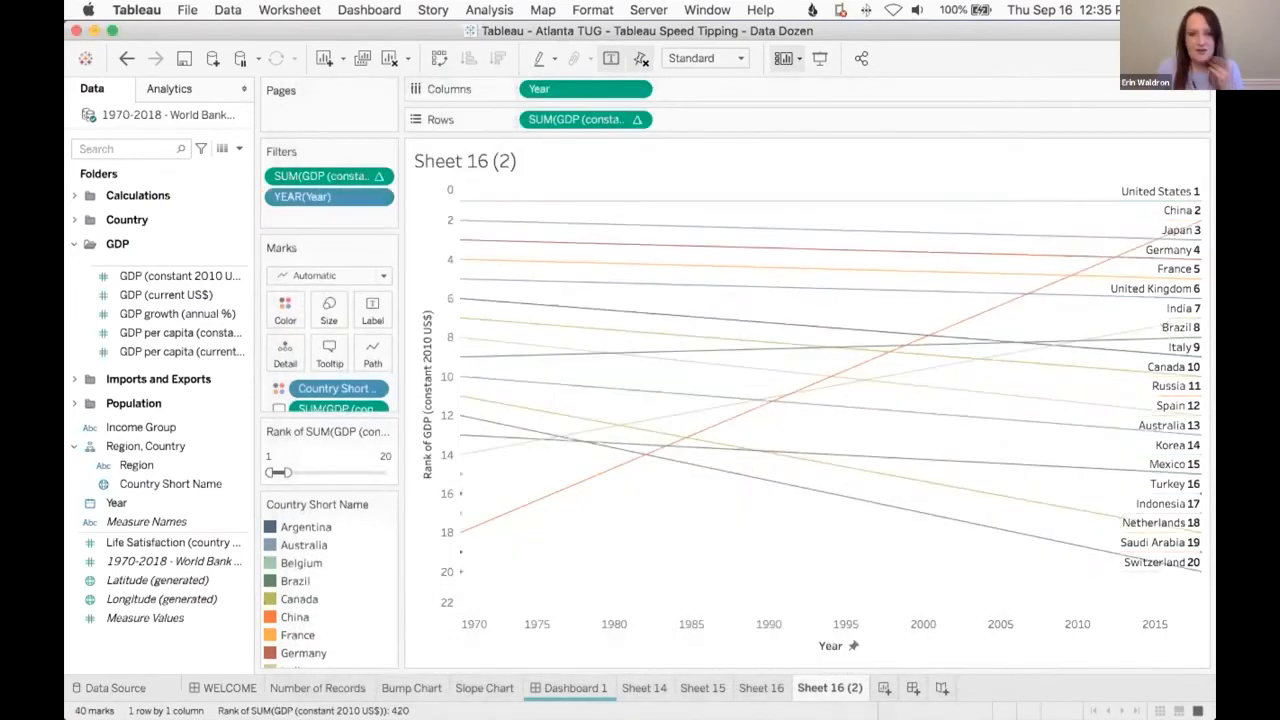
mouse_move(1182, 226)
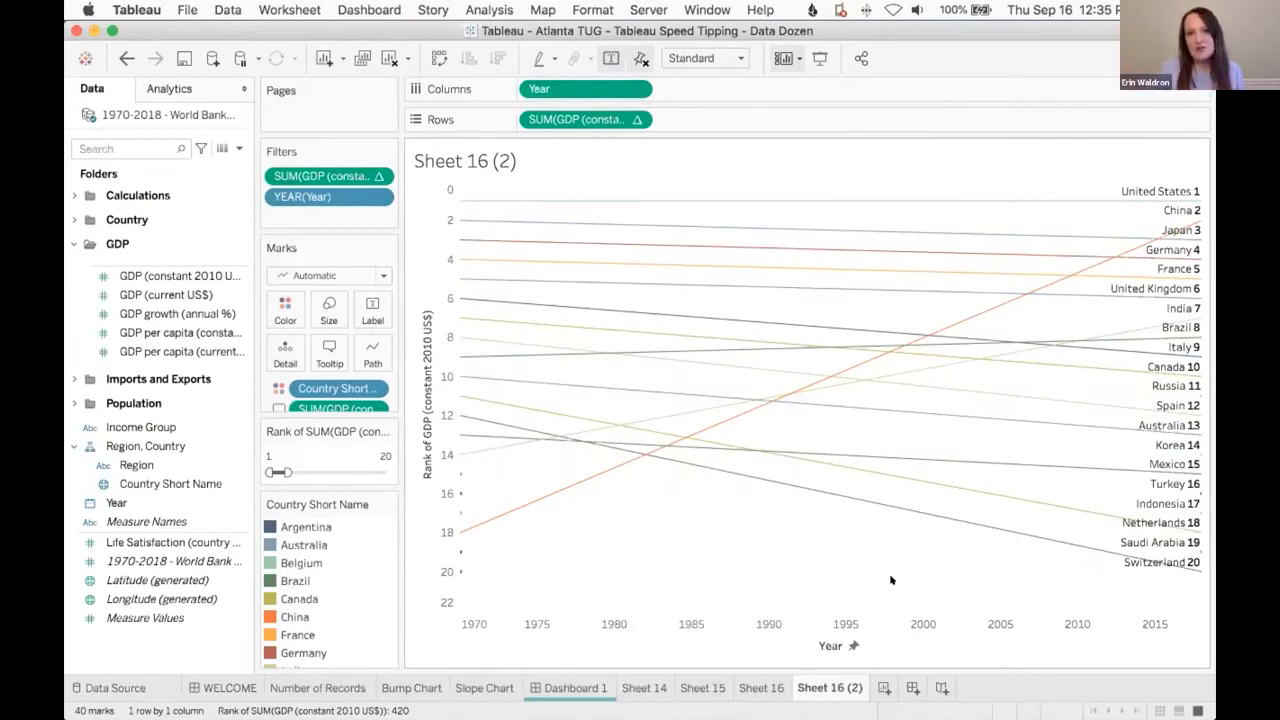
mouse_move(461, 530)
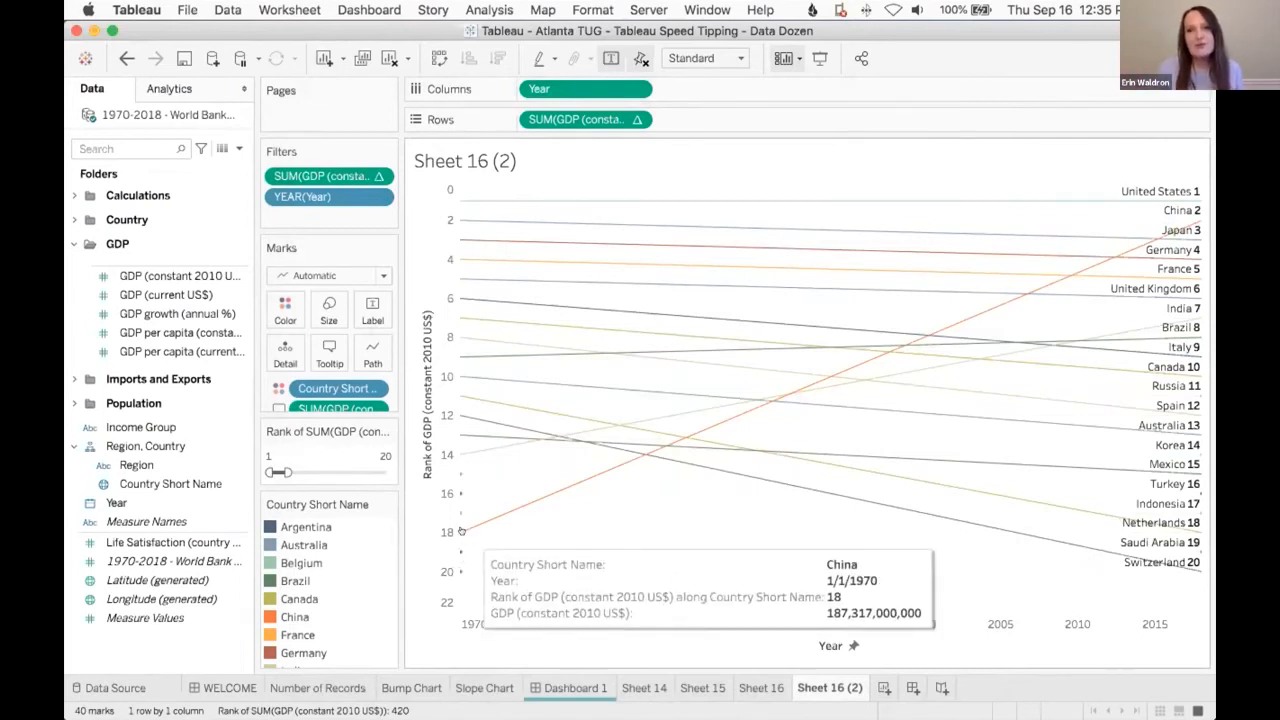
- Open Dashboard 1 and look at its size range settings
mouse_move(733, 697)
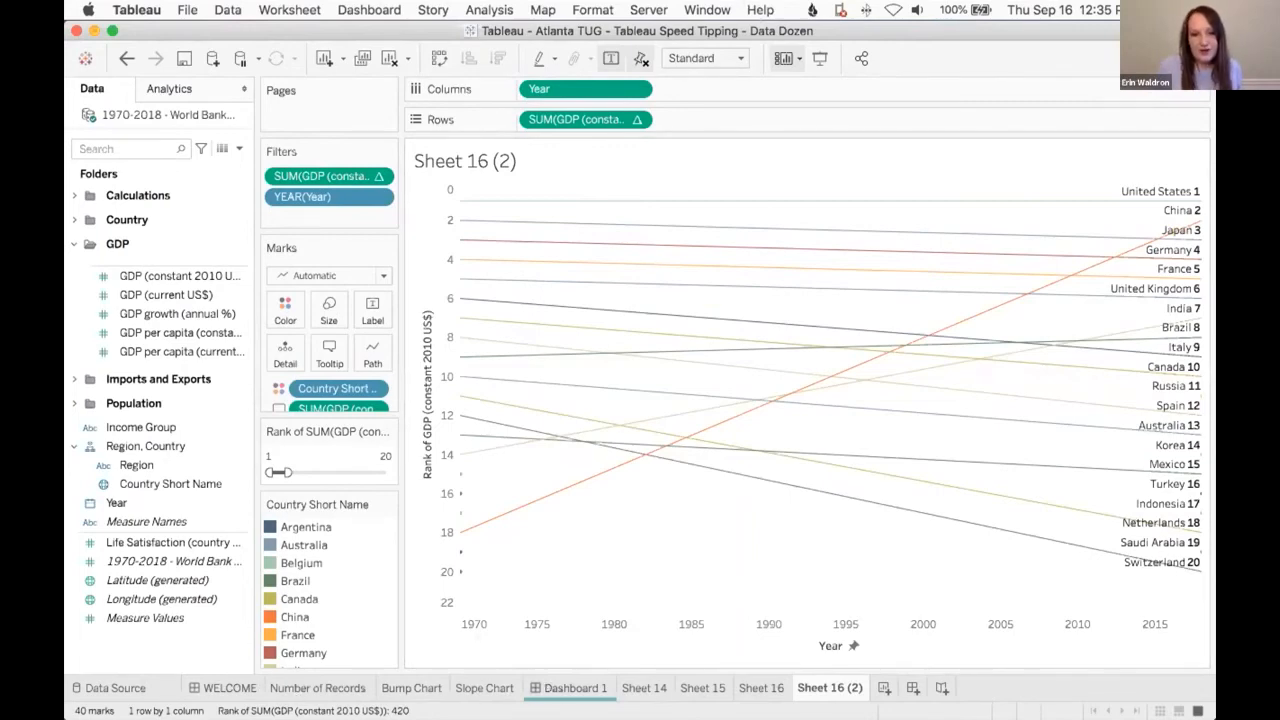
left_click(568, 687)
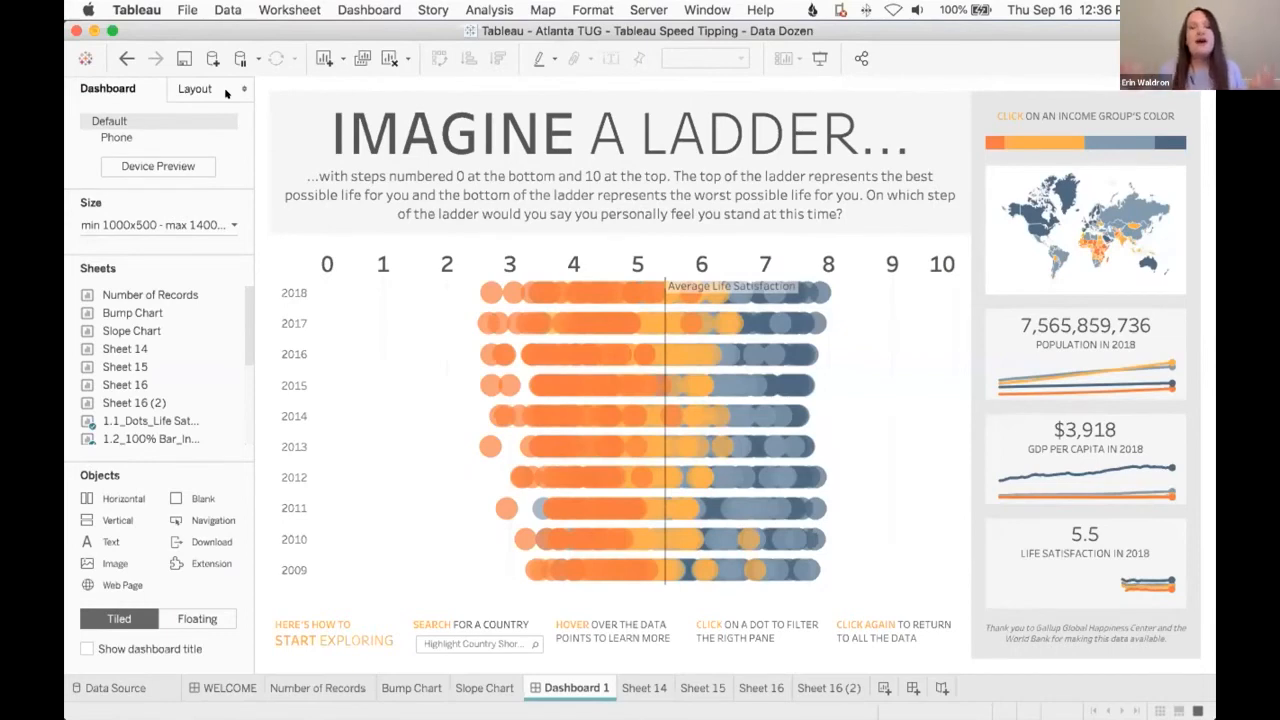
left_click(173, 224)
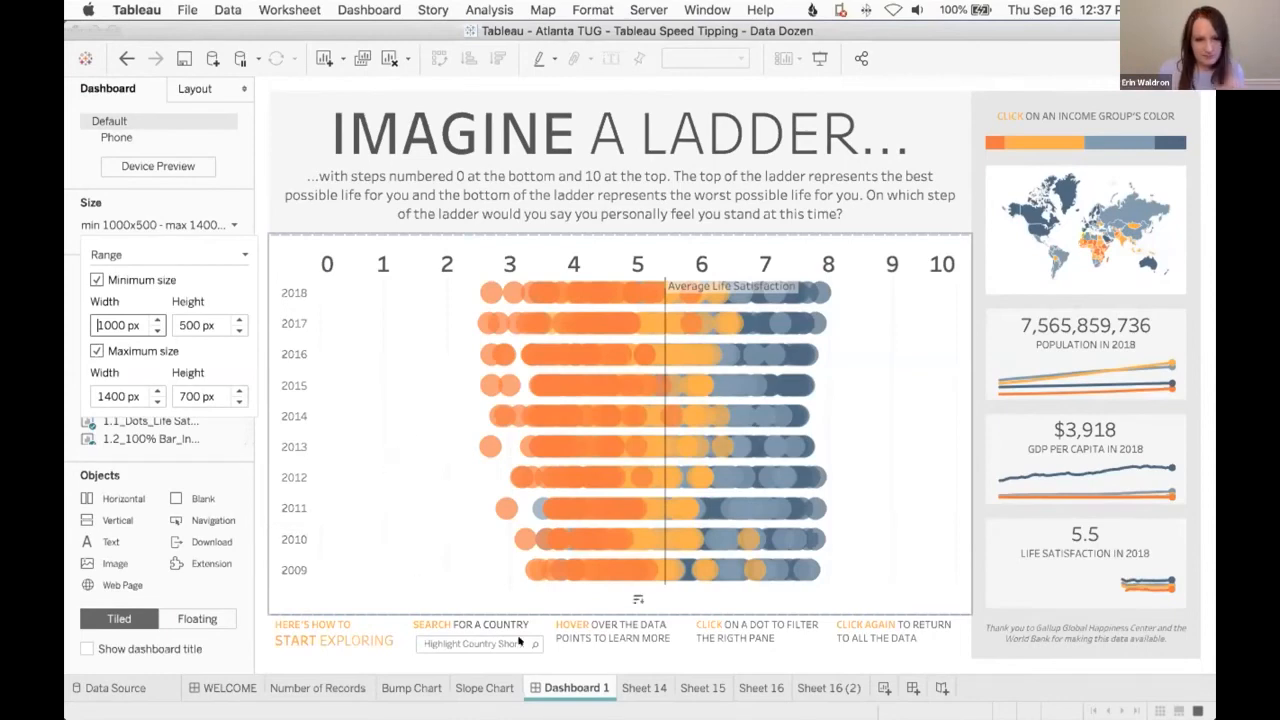
- Create a new dashboard and set its size to Automatic
left_click(911, 688)
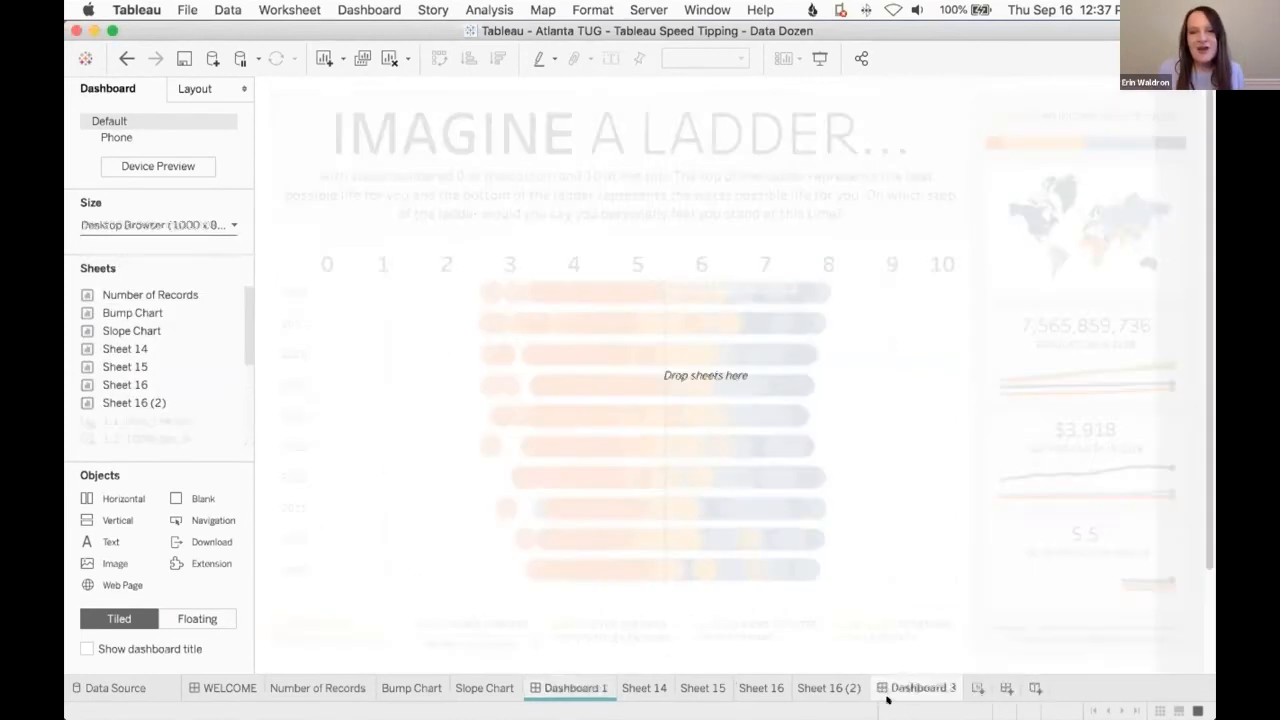
left_click(123, 224)
left_click(126, 254)
left_click(120, 286)
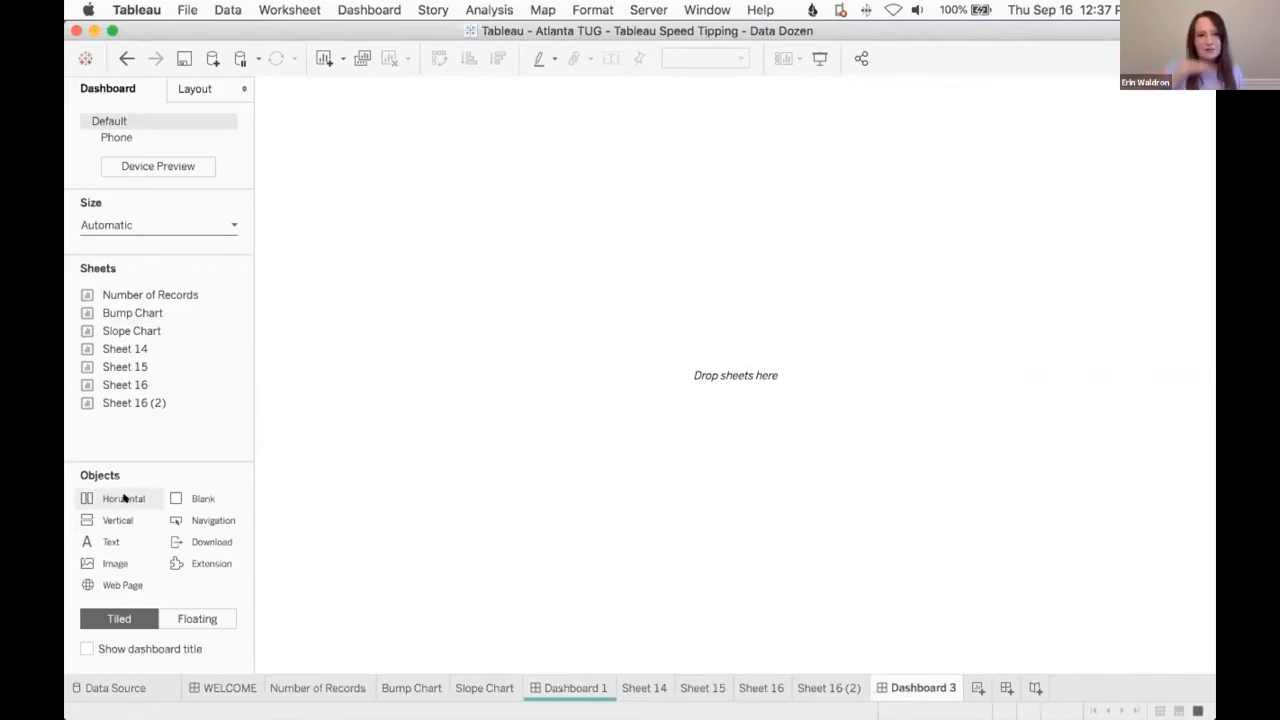
- Add a horizontal container to the empty dashboard and place two blank objects side by side inside it
left_click_drag(123, 498, 398, 468)
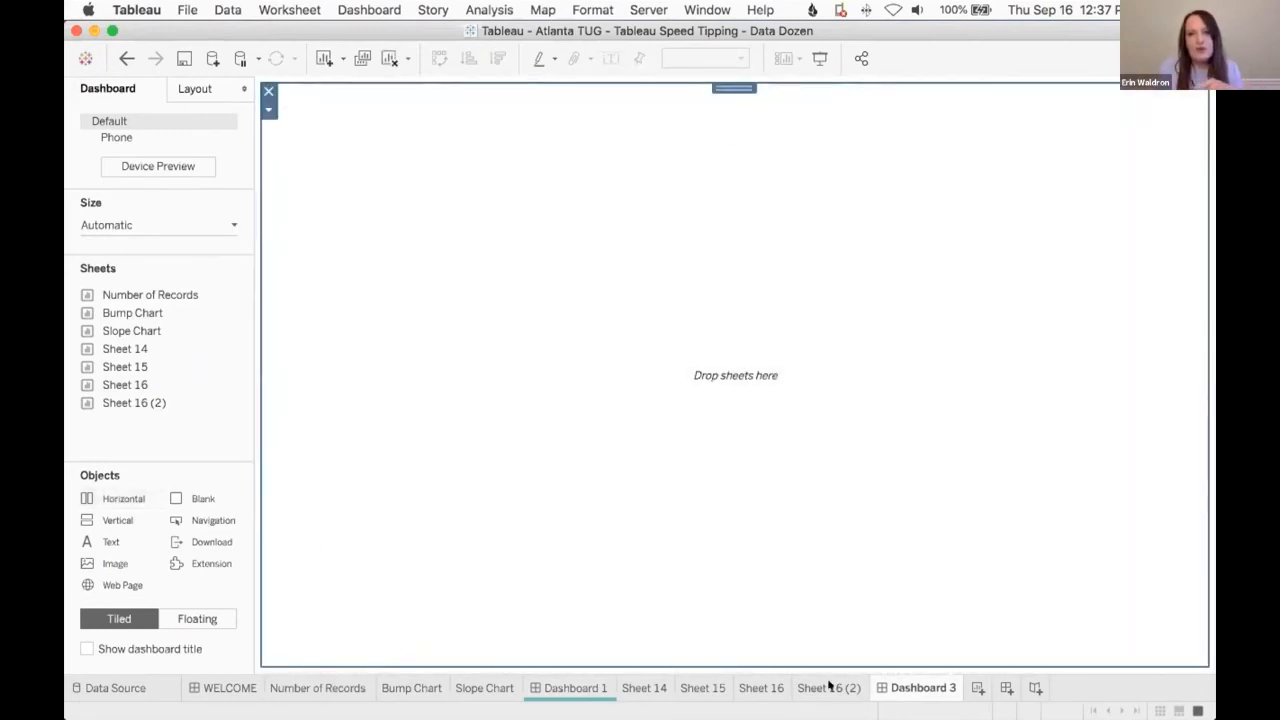
mouse_move(829, 685)
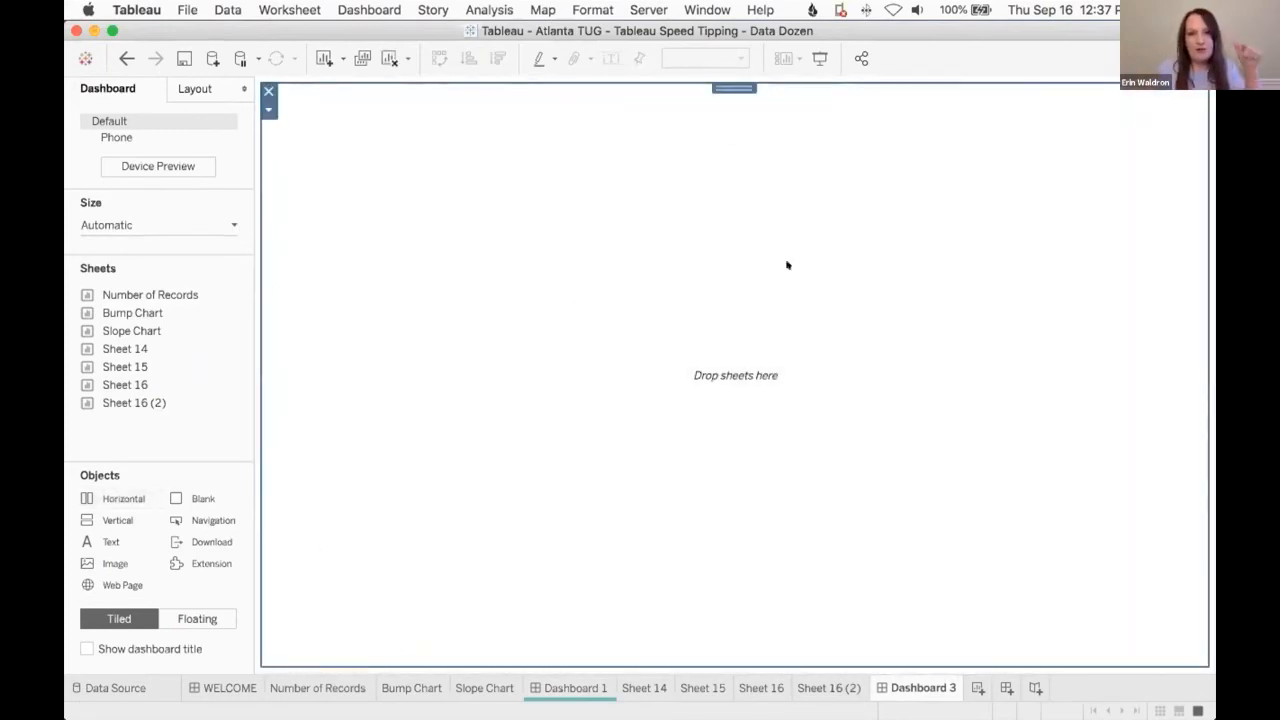
left_click_drag(184, 496, 486, 426)
left_click_drag(186, 498, 543, 399)
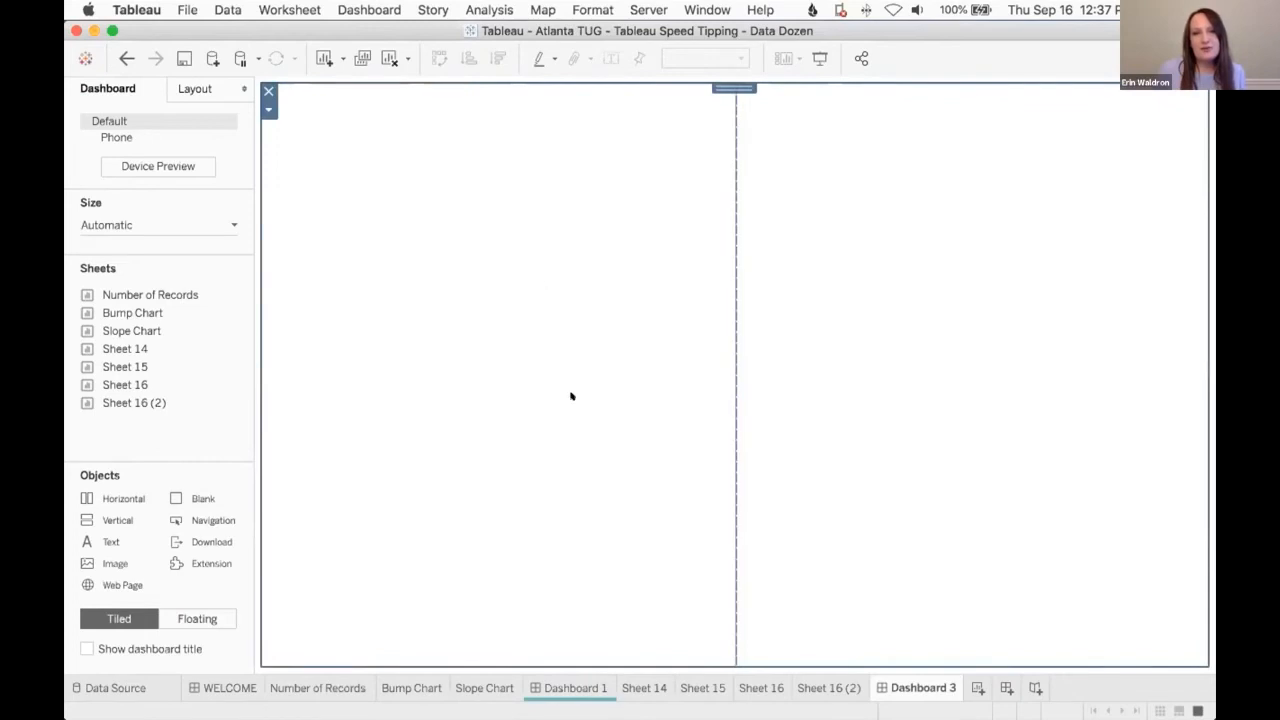
- Place the Bump Chart sheet between the two blanks and remove the blank before the chart
left_click_drag(234, 313, 719, 427)
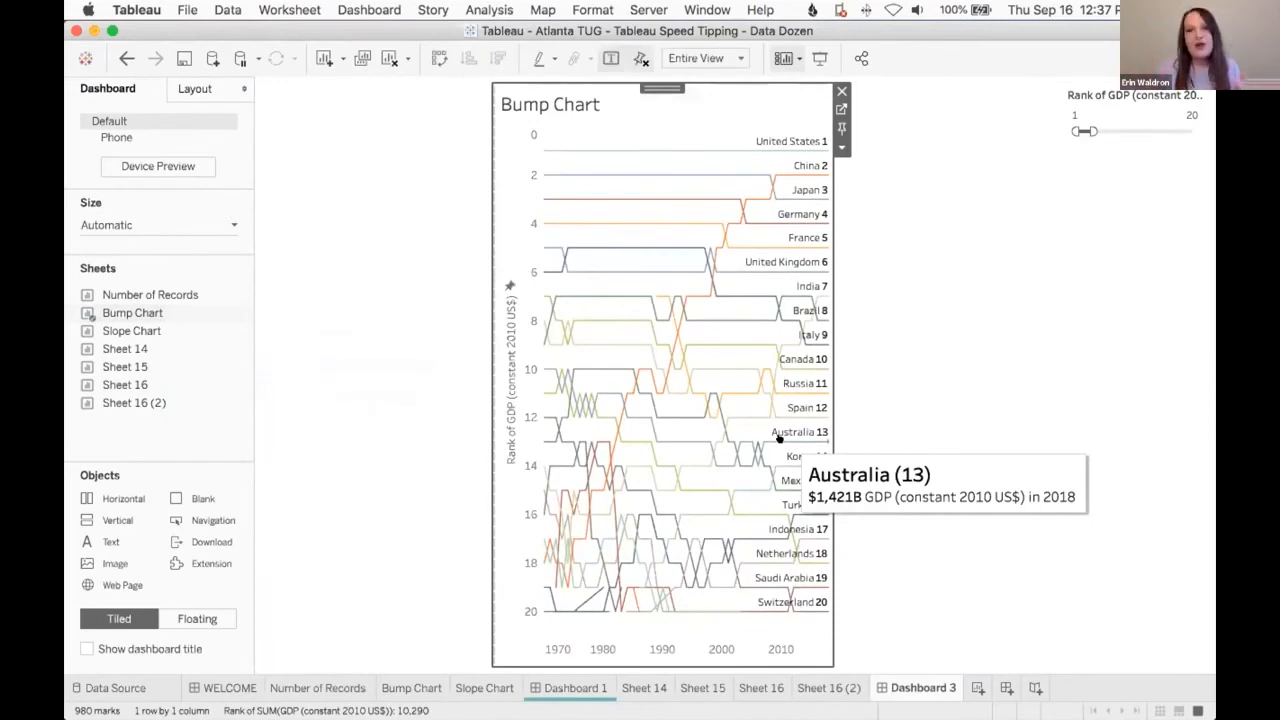
left_click(935, 236)
left_click(414, 211)
left_click(502, 91)
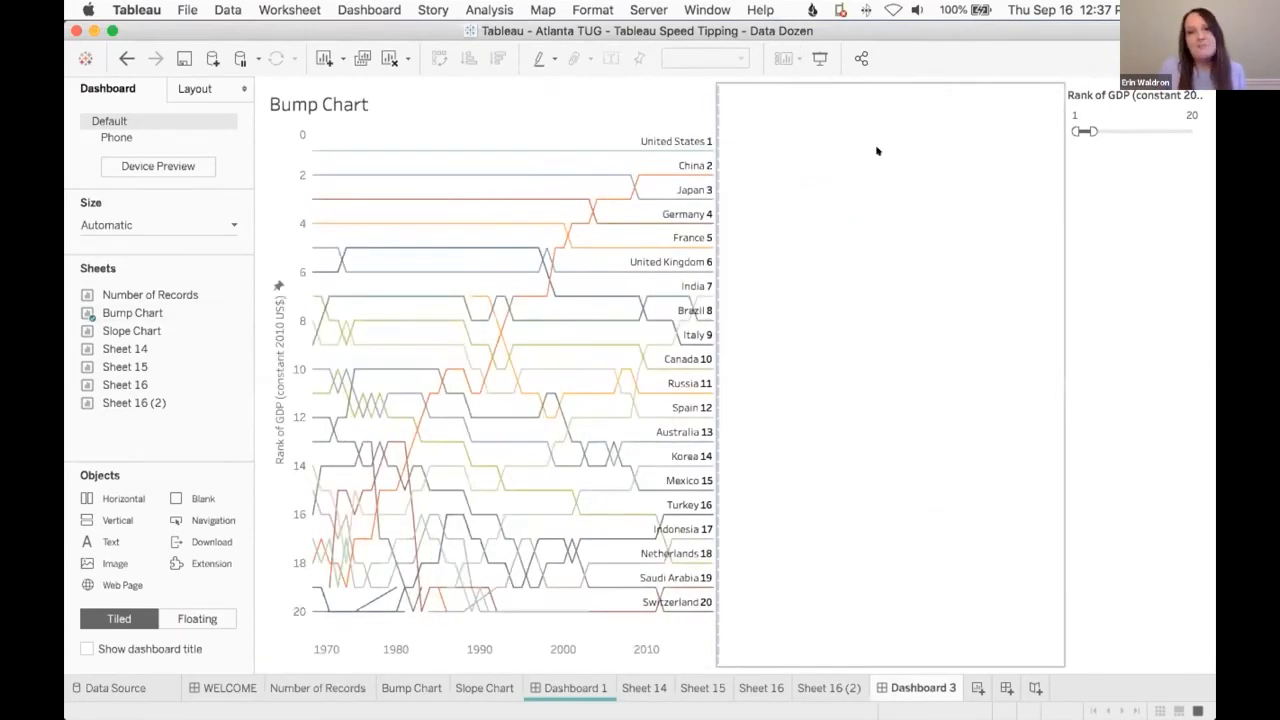
- Select the remaining blank and its parent horizontal container to examine which objects the container holds
left_click(886, 122)
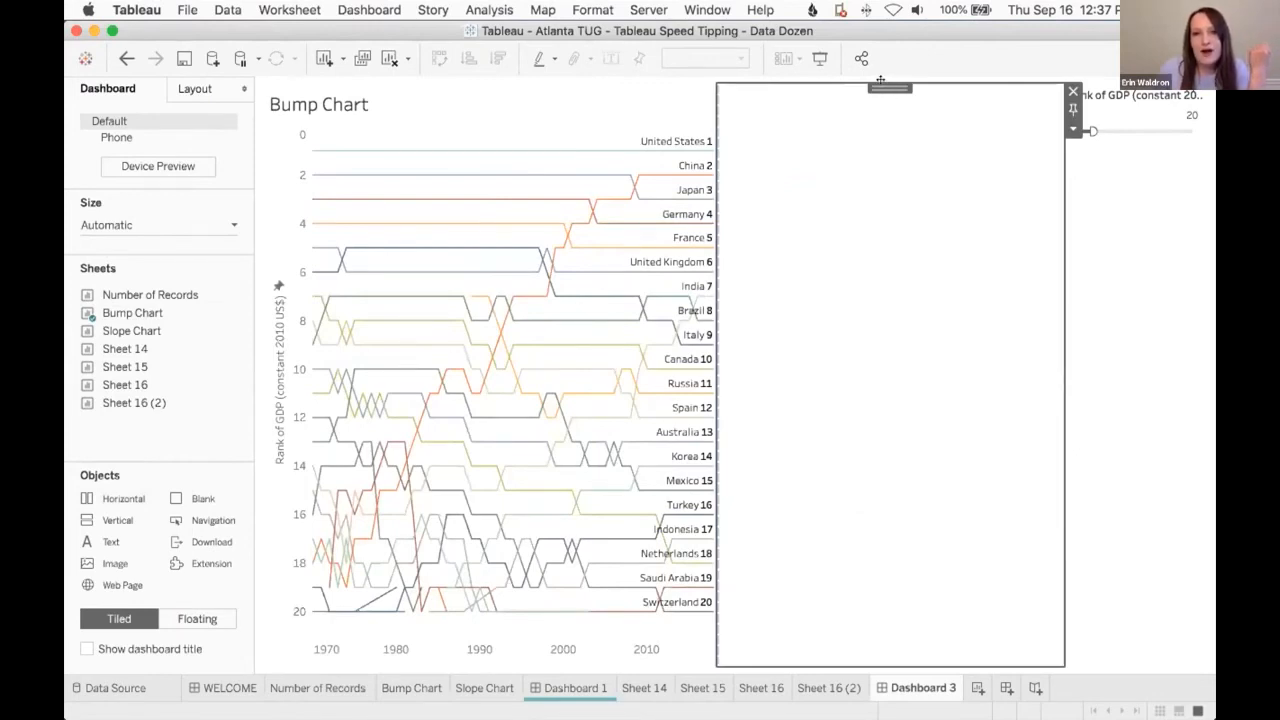
double_click(884, 84)
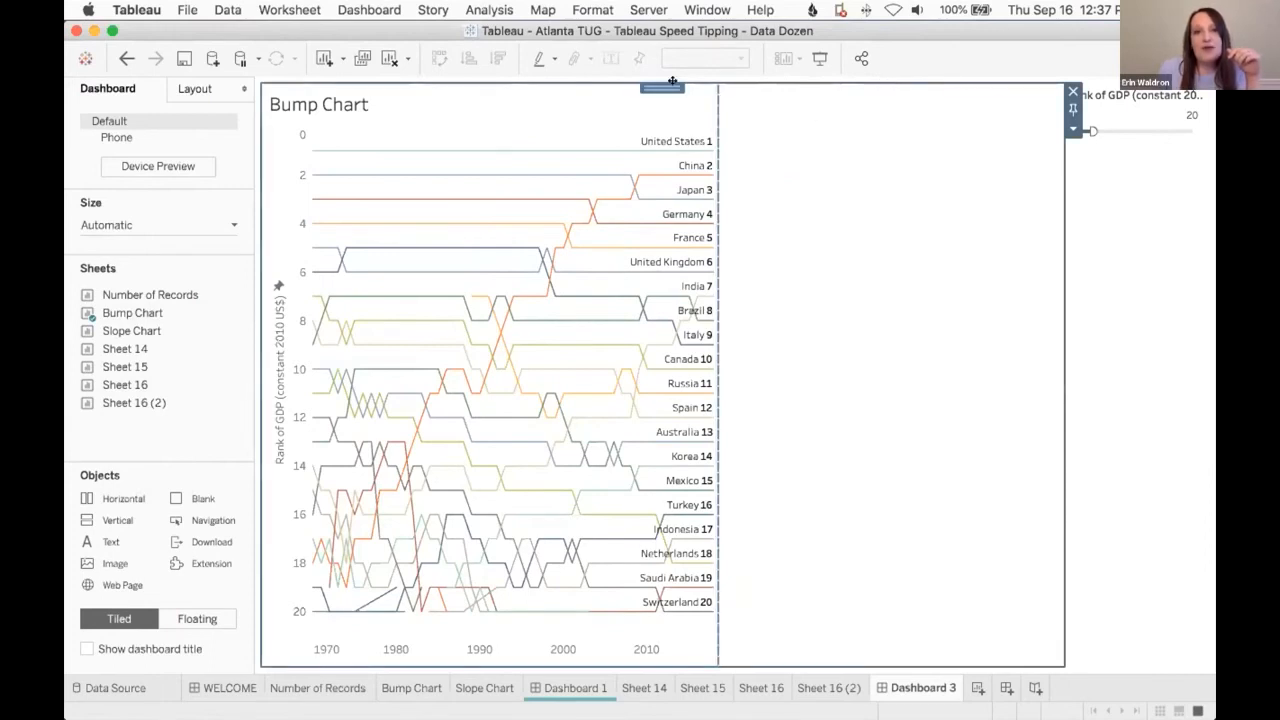
left_click(791, 148)
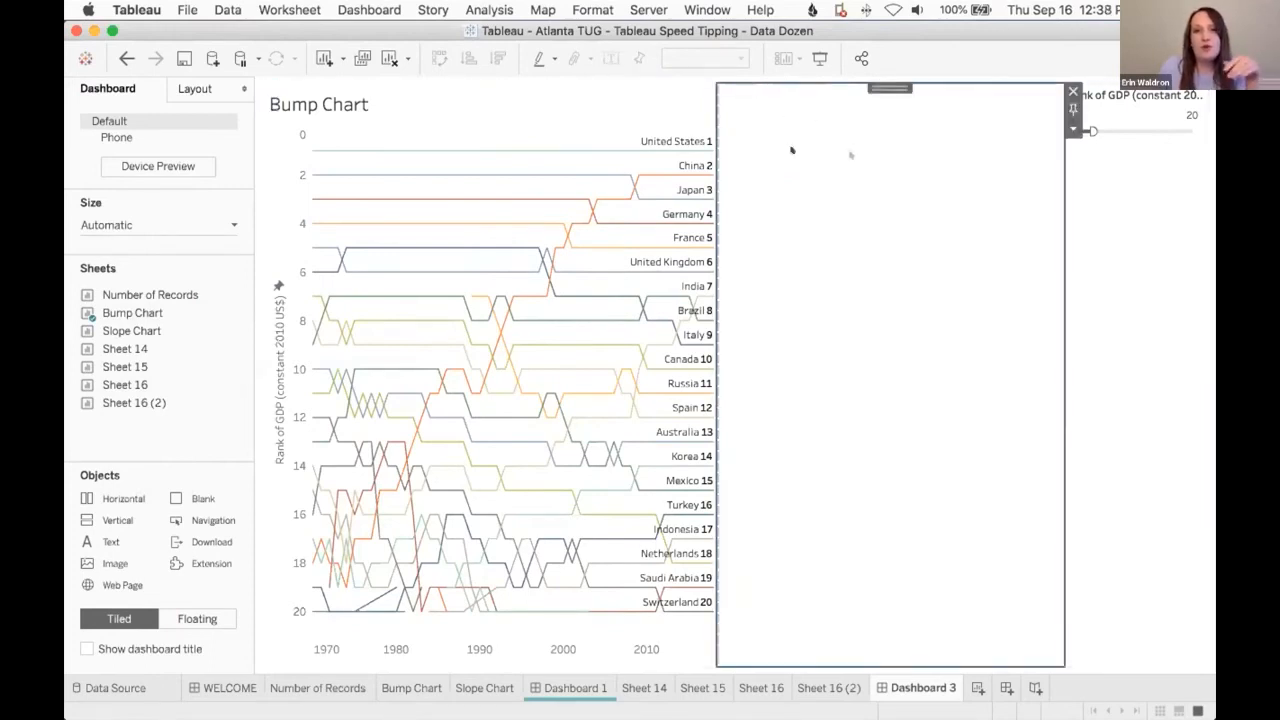
double_click(880, 84)
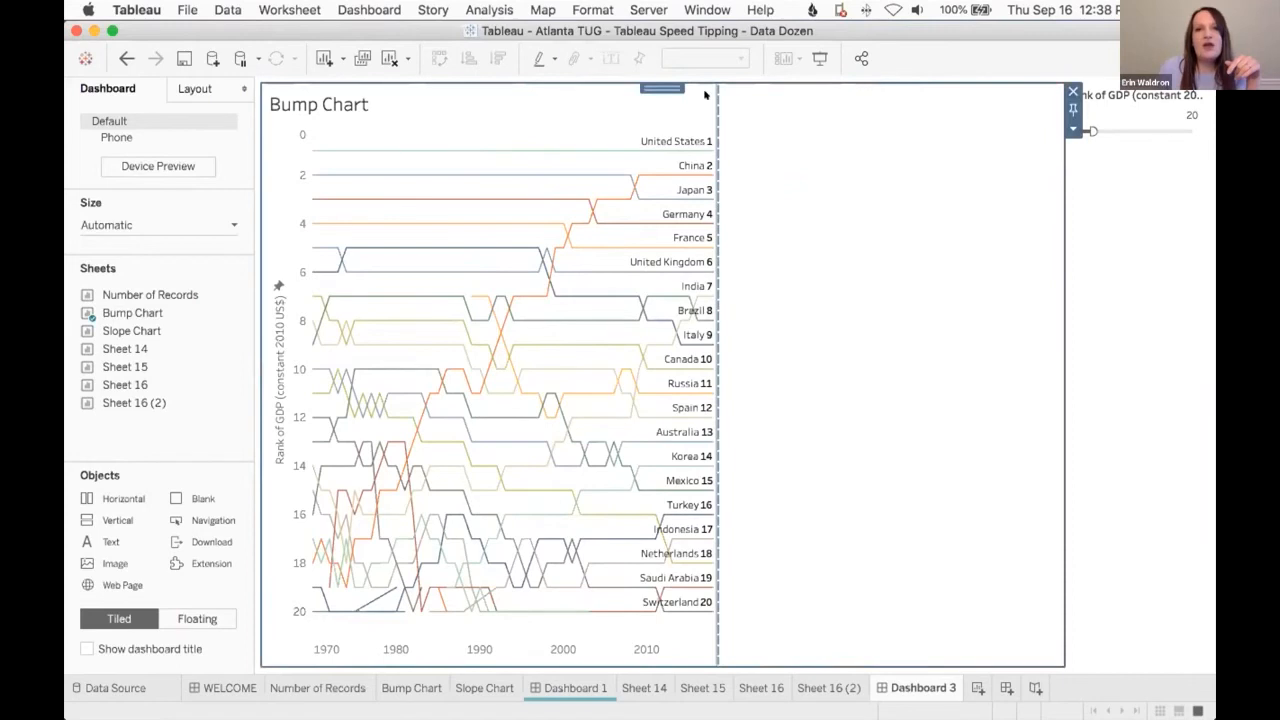
- Select the container around the GDP rank filter and delete it along with its contents
left_click(1104, 139)
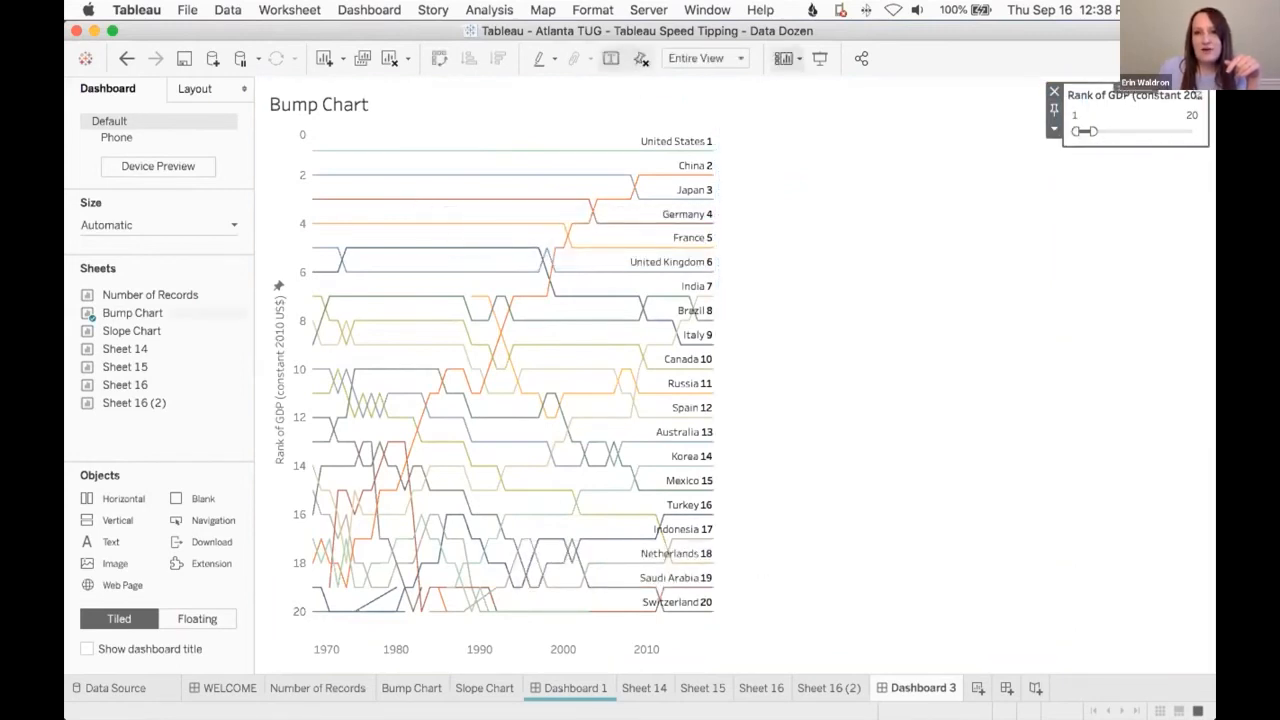
double_click(1136, 88)
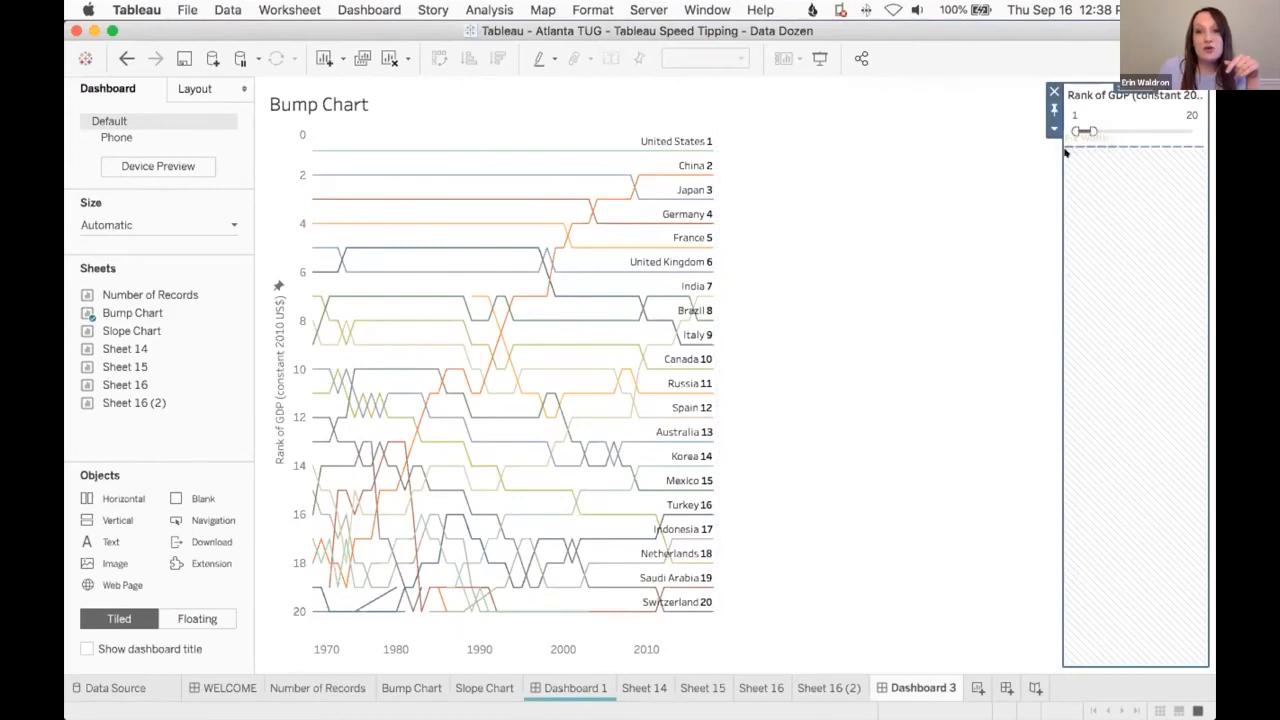
left_click(1054, 91)
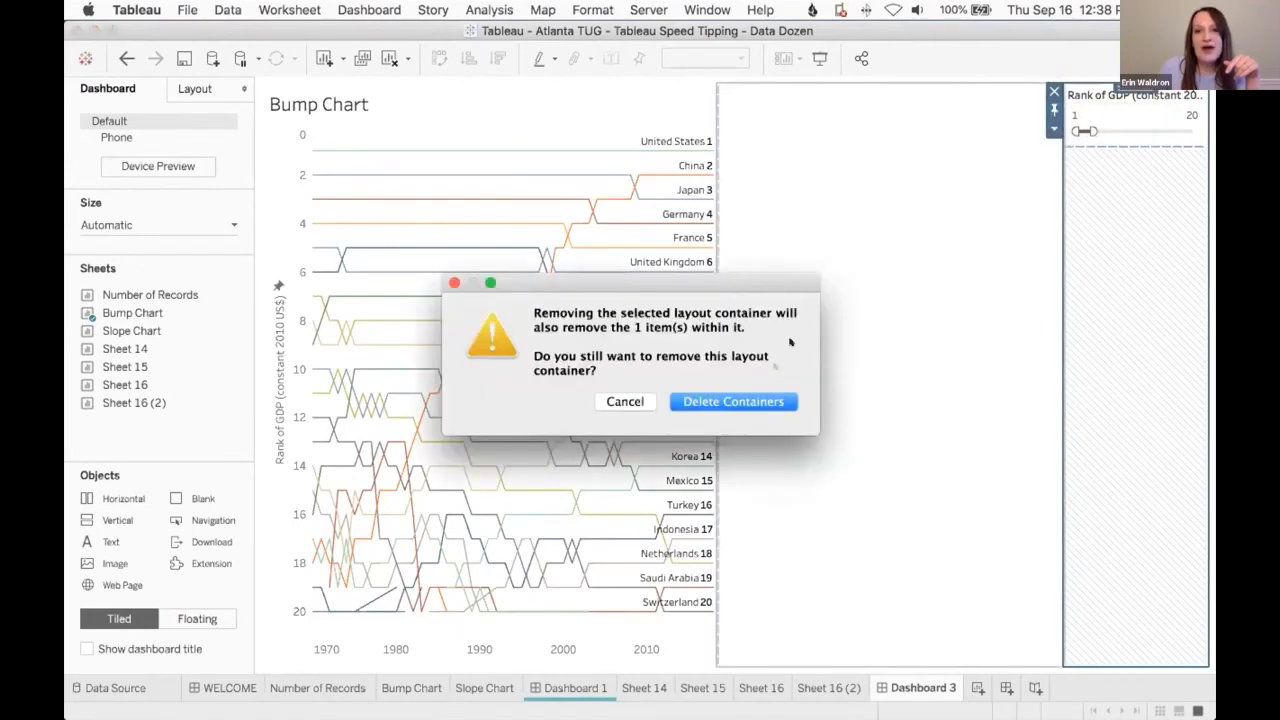
left_click(731, 401)
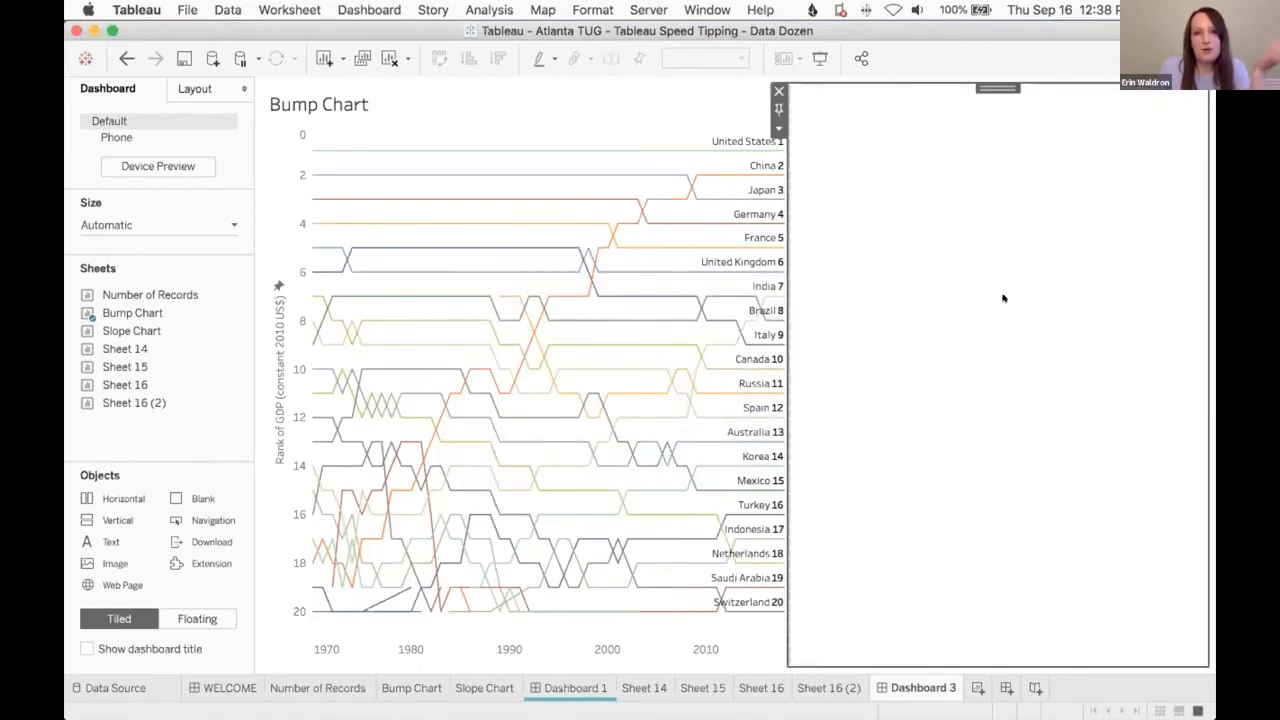
- Distribute the contents of the horizontal container holding the bump chart and the blank evenly
left_click(309, 103)
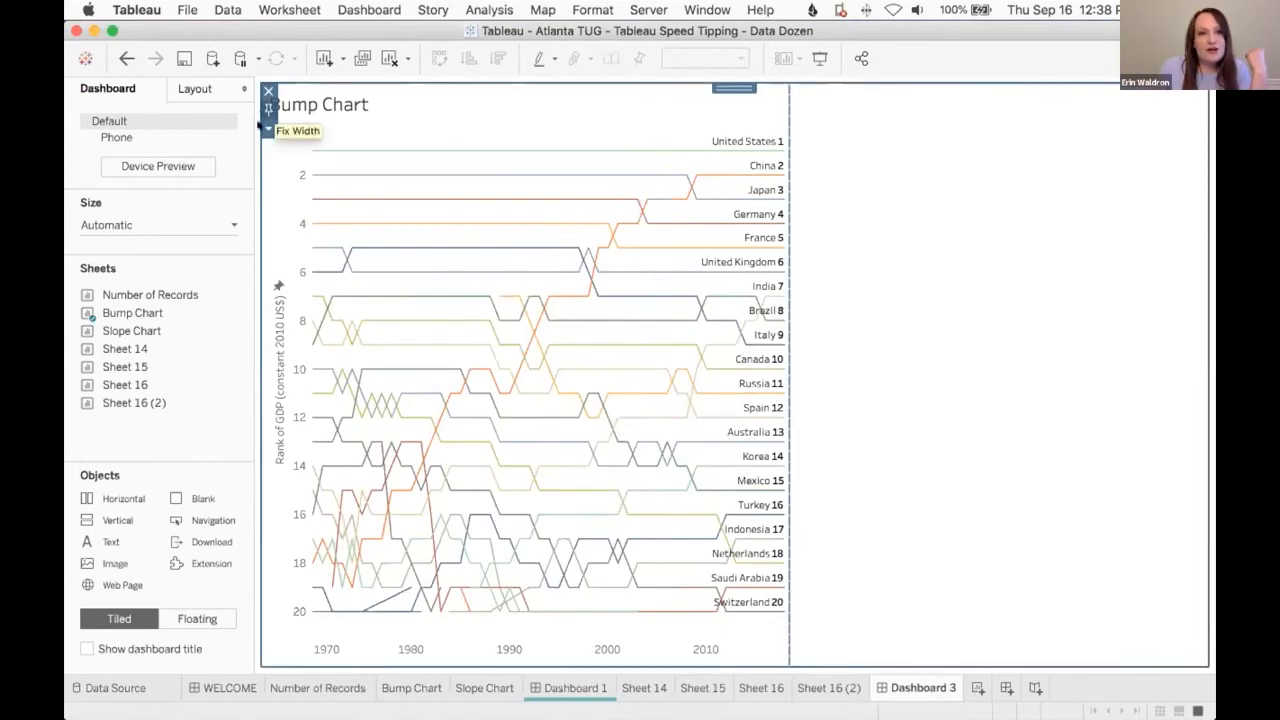
left_click(268, 128)
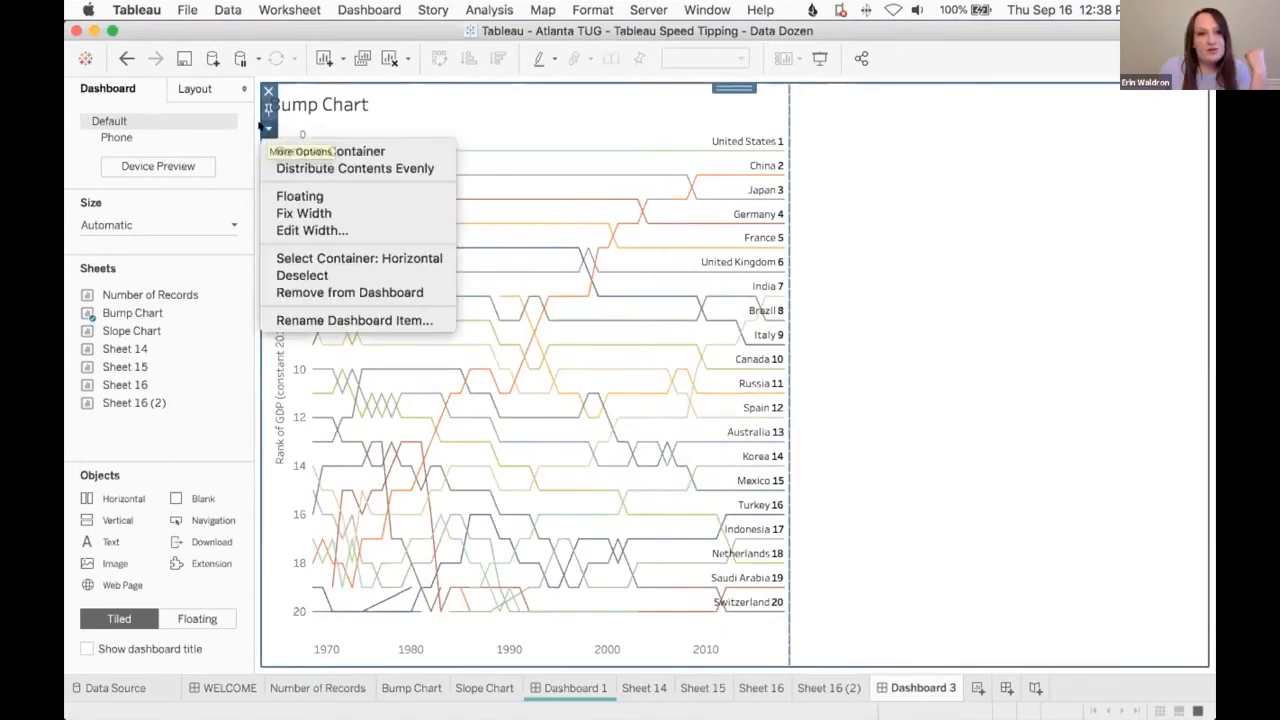
left_click(374, 168)
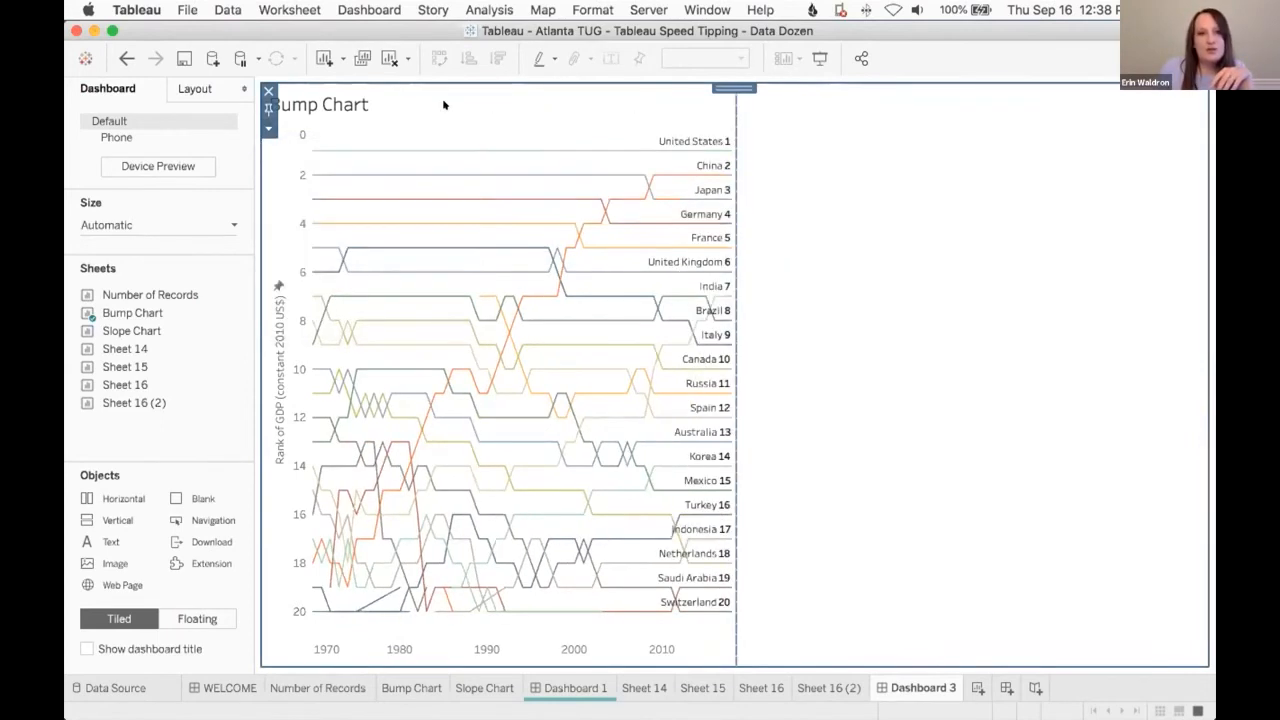
left_click(862, 180)
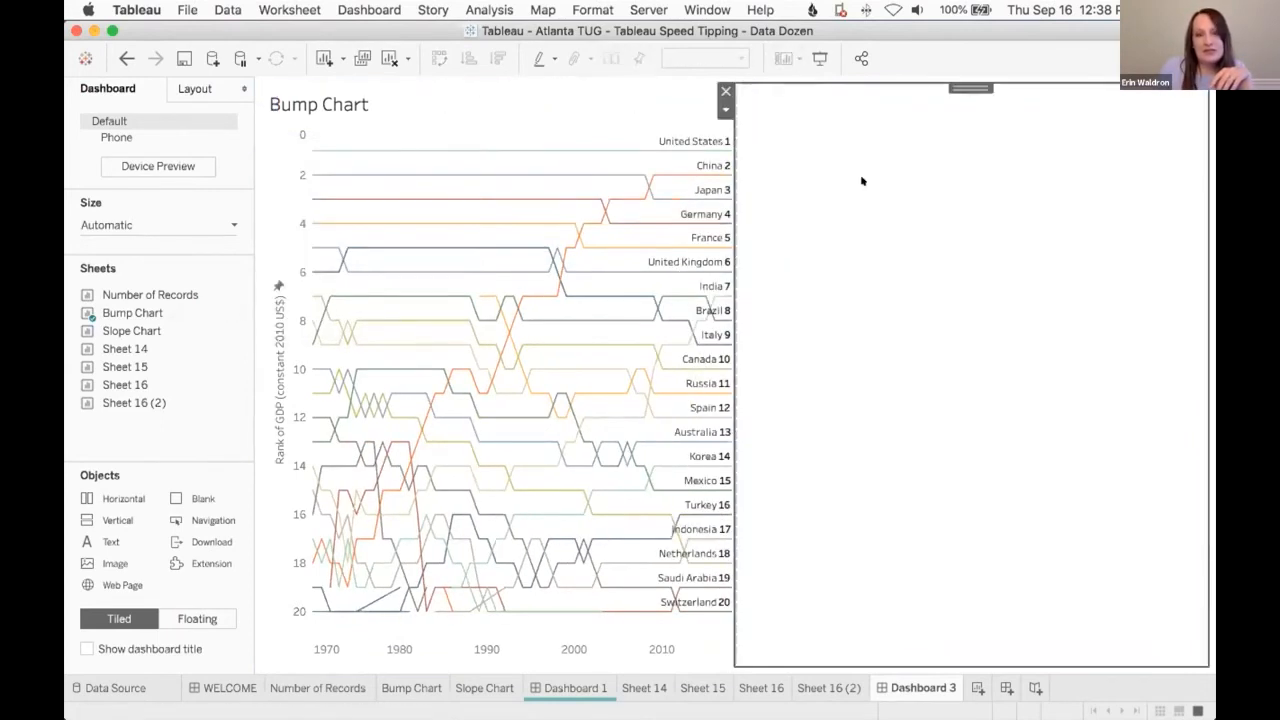
- Widen the bump chart within its horizontal container, leaving only a narrow blank beside it, and select that blank
left_click(487, 94)
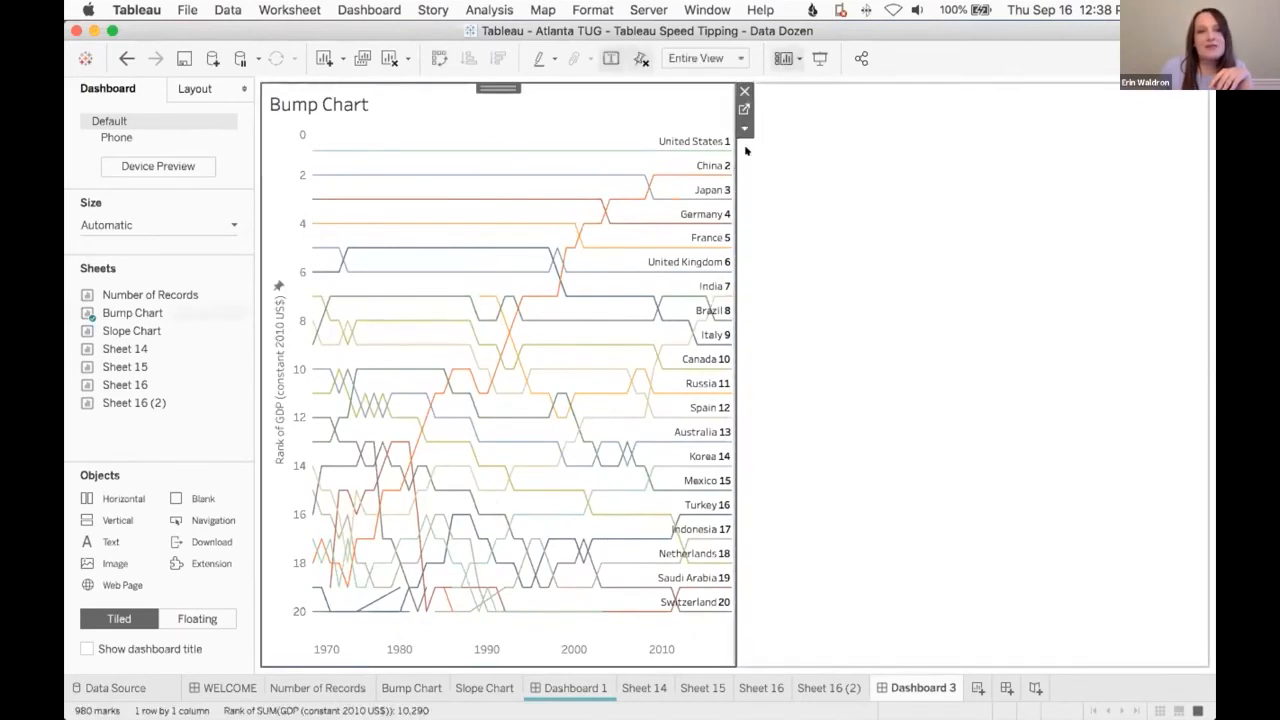
left_click_drag(737, 166, 1048, 165)
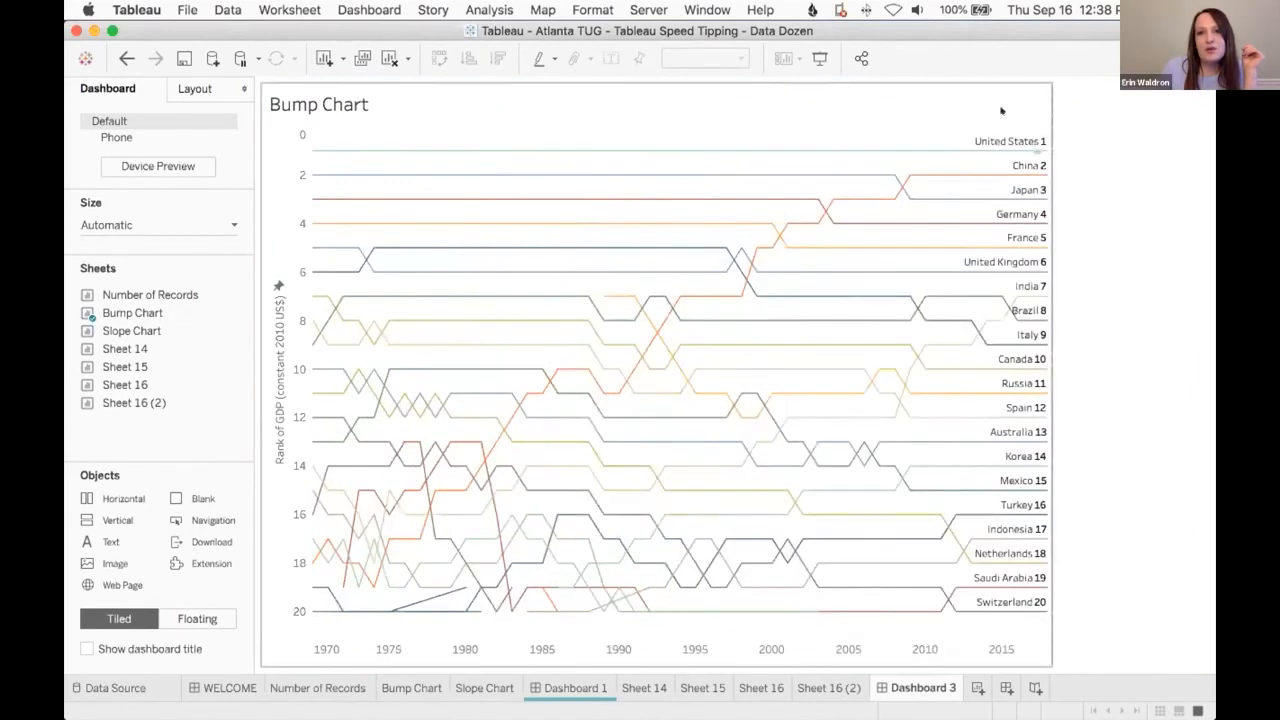
left_click(950, 92)
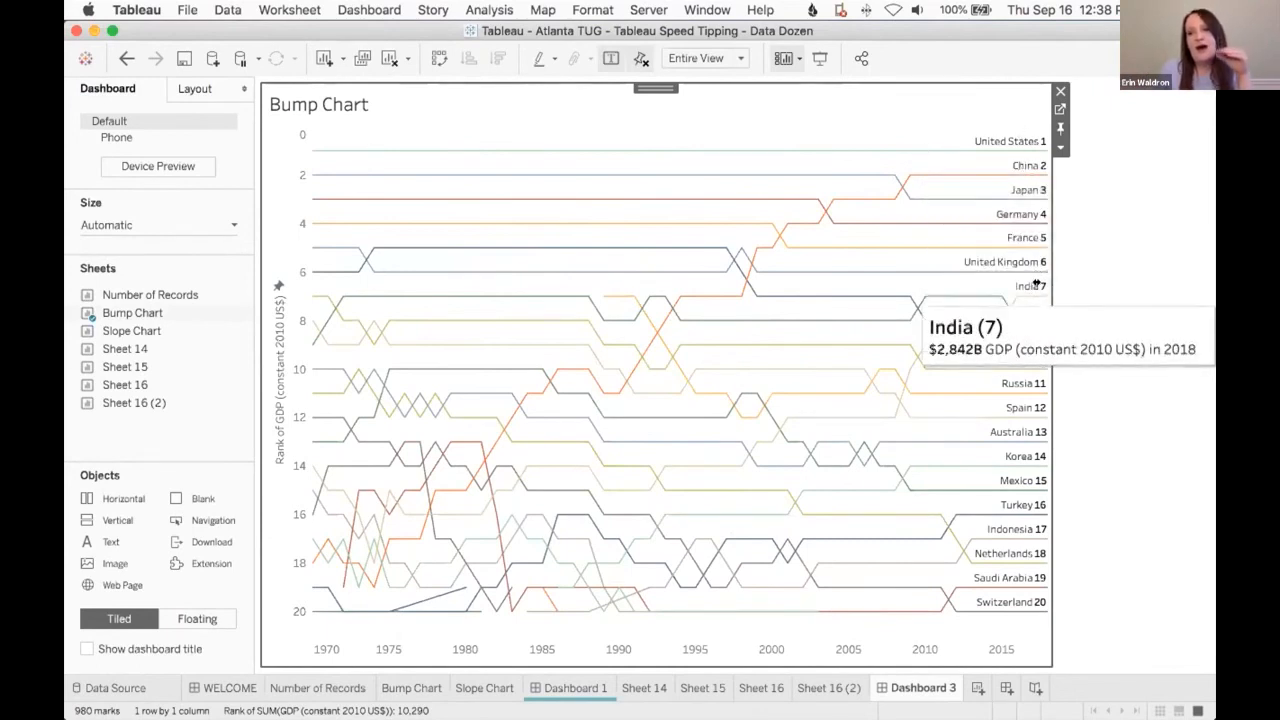
left_click(1060, 120)
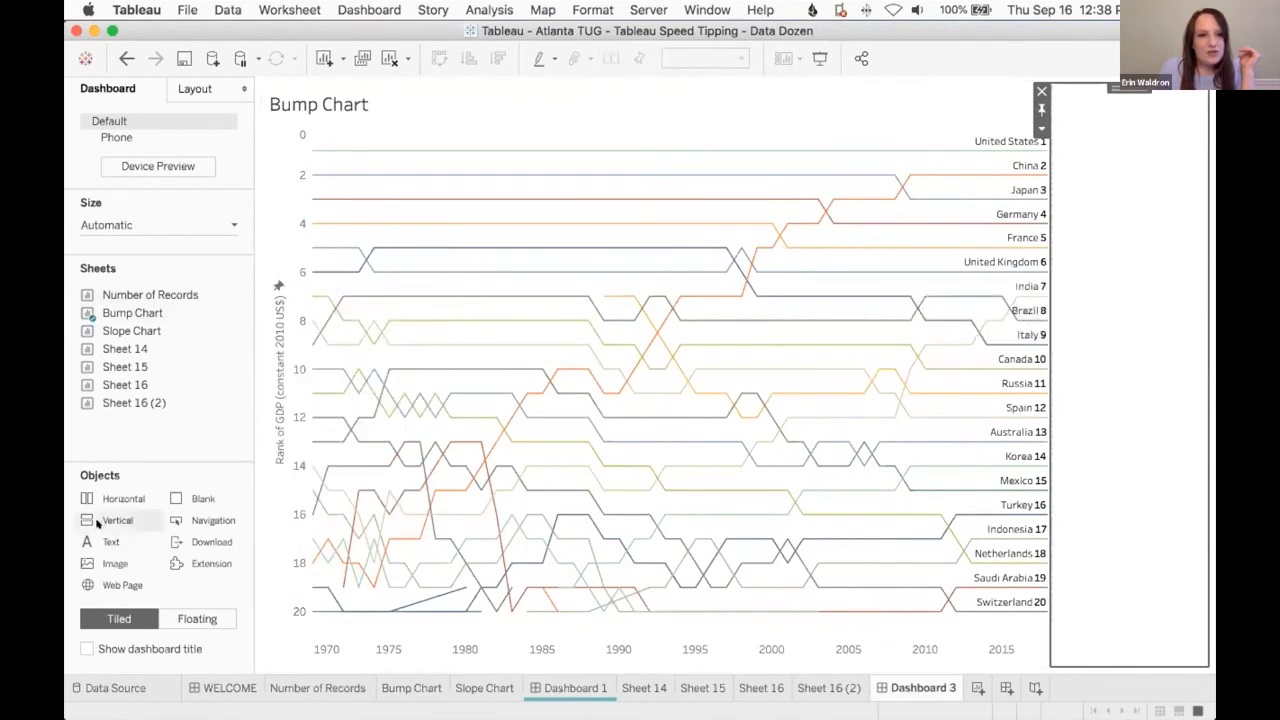
- Place a floating vertical container over the middle of the dashboard and narrow the bump chart to clear the area behind the container
left_click(197, 618)
left_click_drag(94, 520, 592, 214)
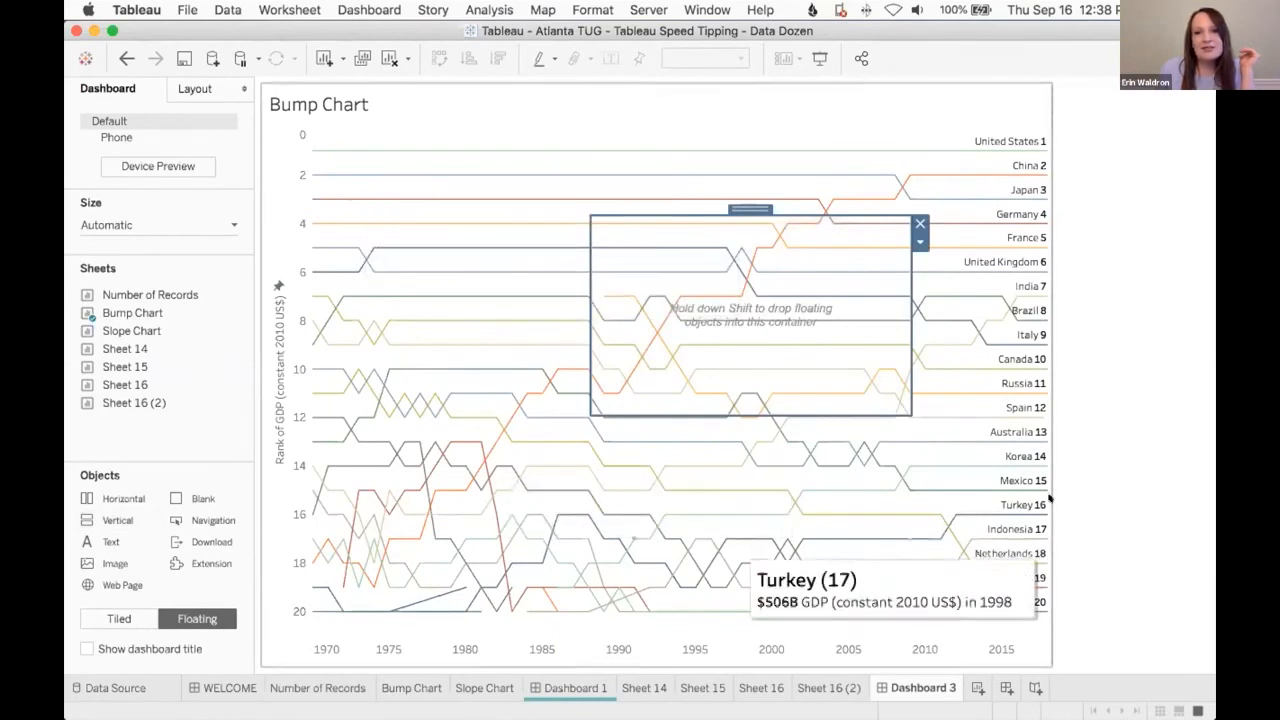
left_click(1034, 96)
left_click_drag(1051, 100, 518, 139)
left_click(891, 123)
left_click(654, 139)
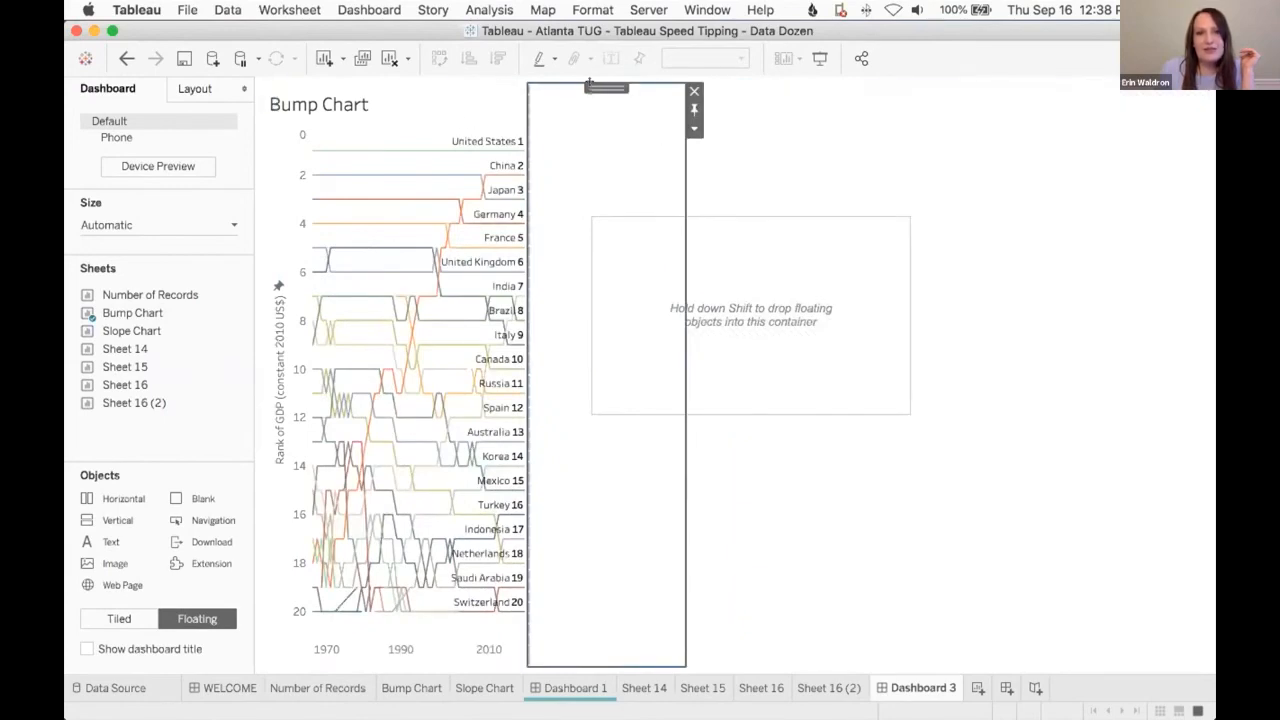
- Move the floating vertical container slightly higher in the empty area beside the bump chart
left_click(815, 265)
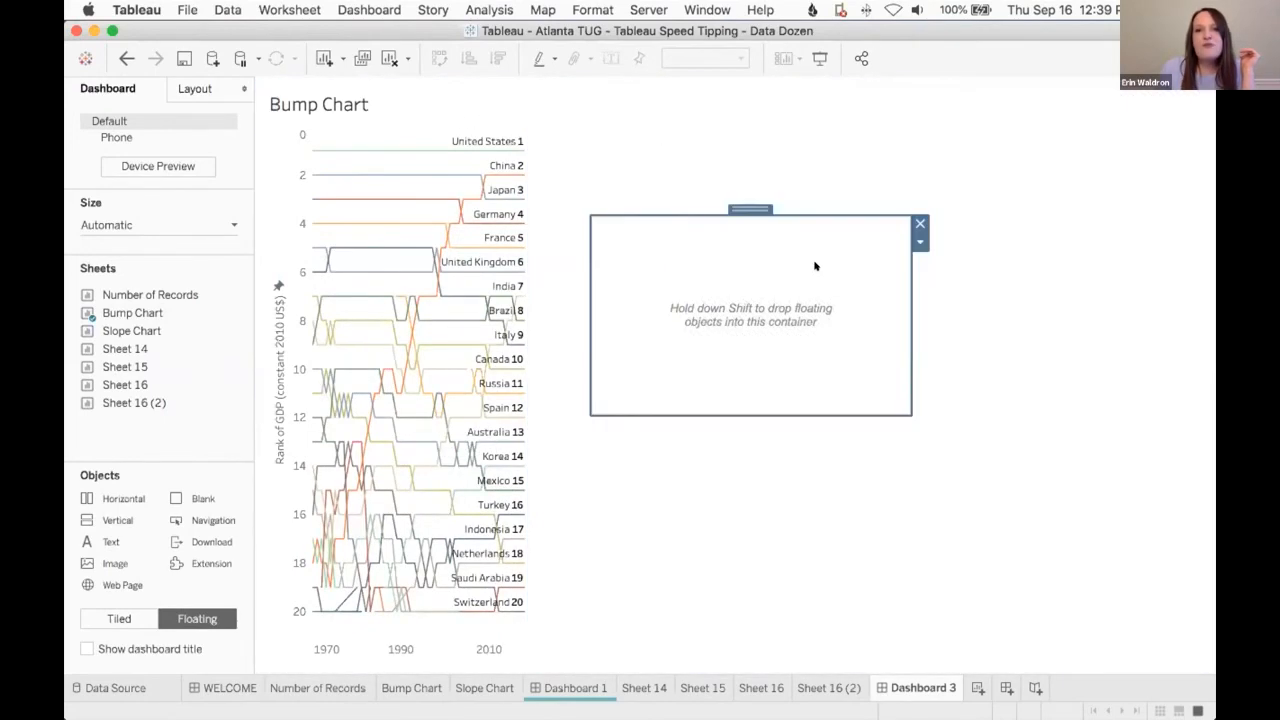
left_click_drag(757, 207, 750, 152)
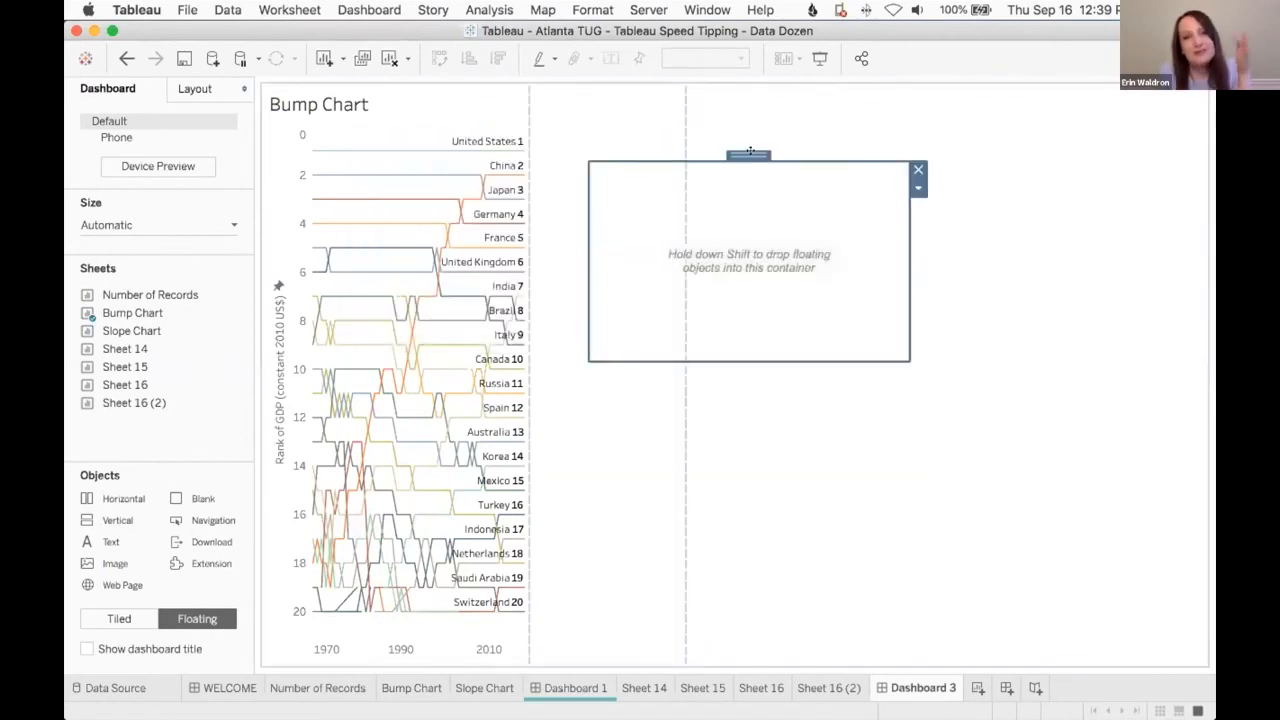
left_click_drag(755, 152, 762, 141)
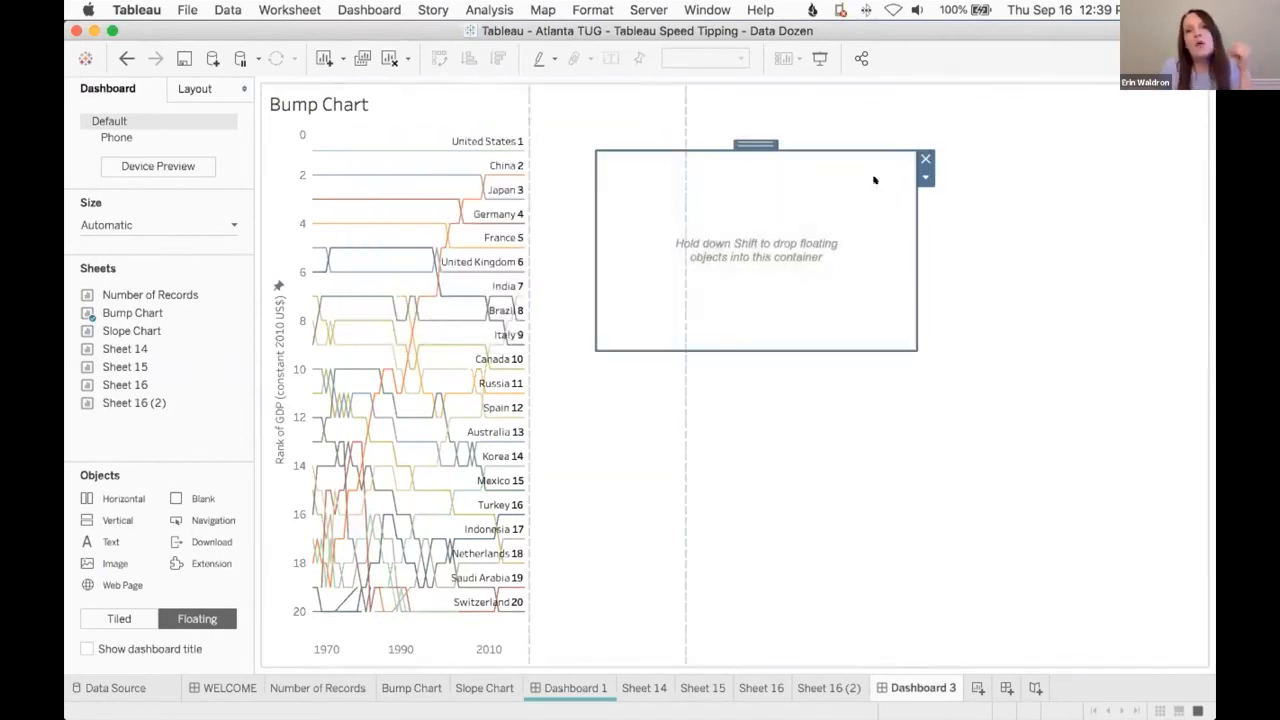
- Add a show/hide button to the floating container and toggle it until the container is hidden
left_click(924, 178)
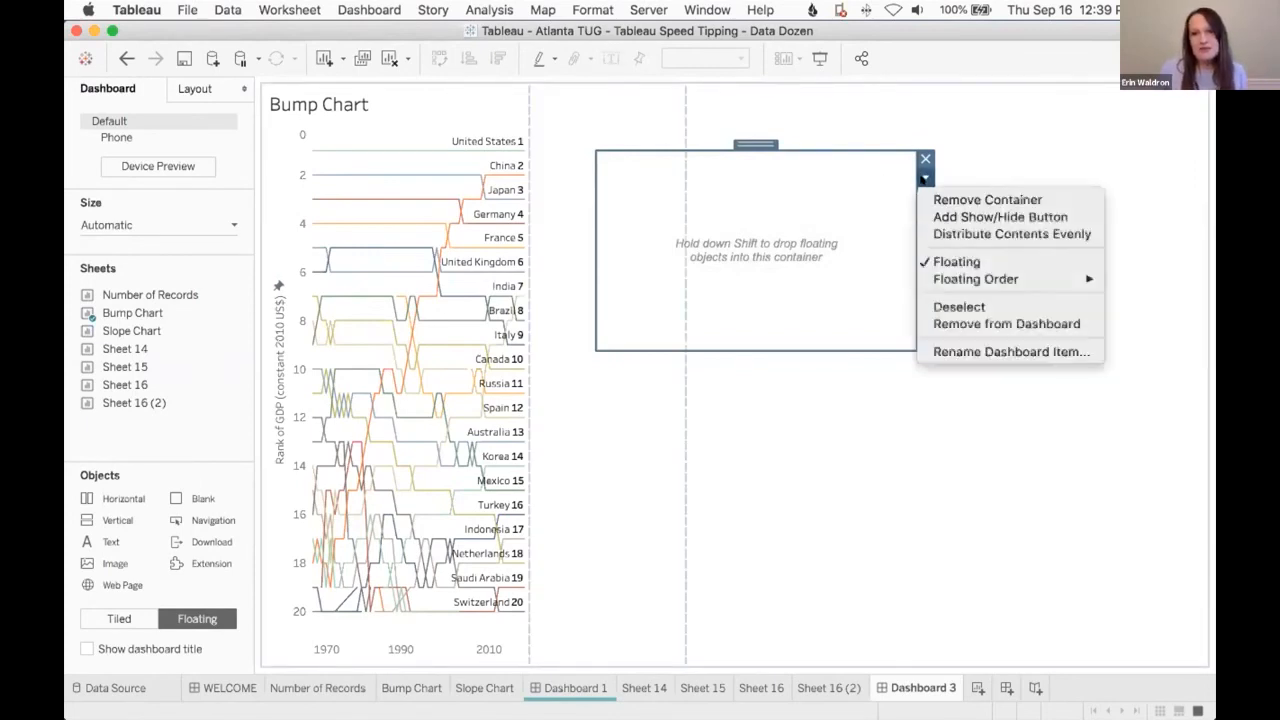
left_click(962, 214)
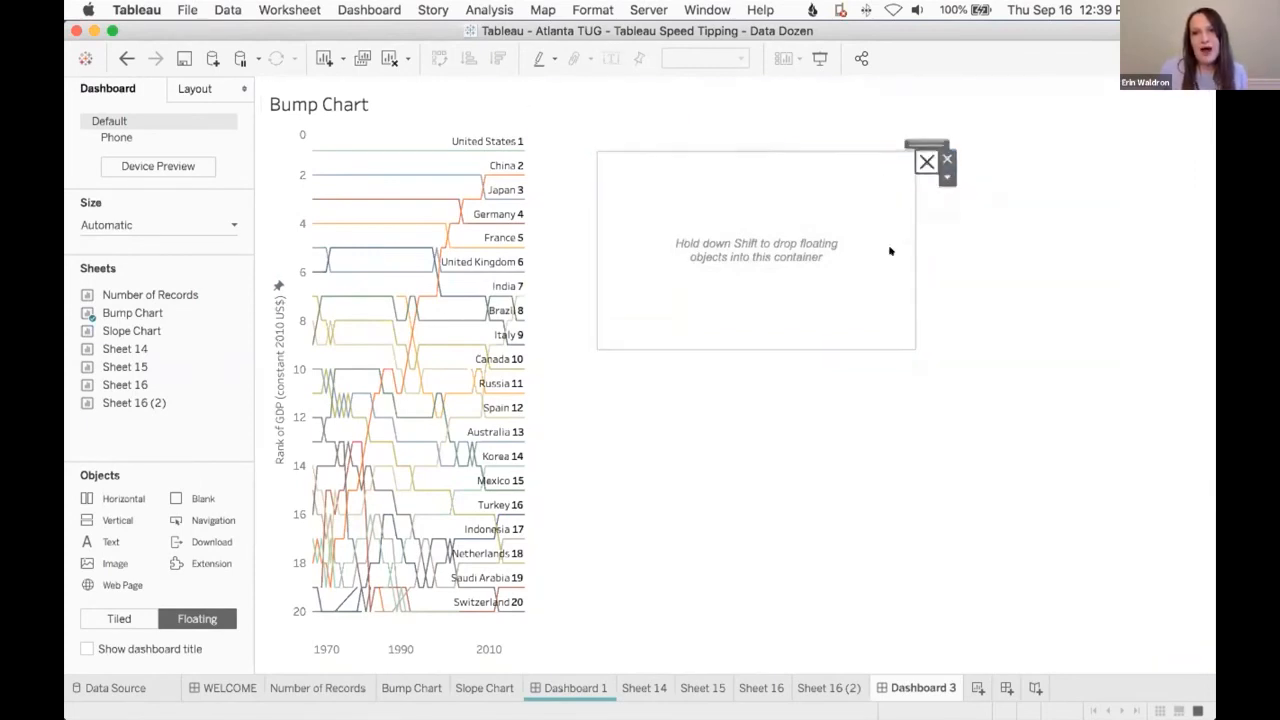
left_click(921, 162)
left_click(921, 162)
left_click(921, 162)
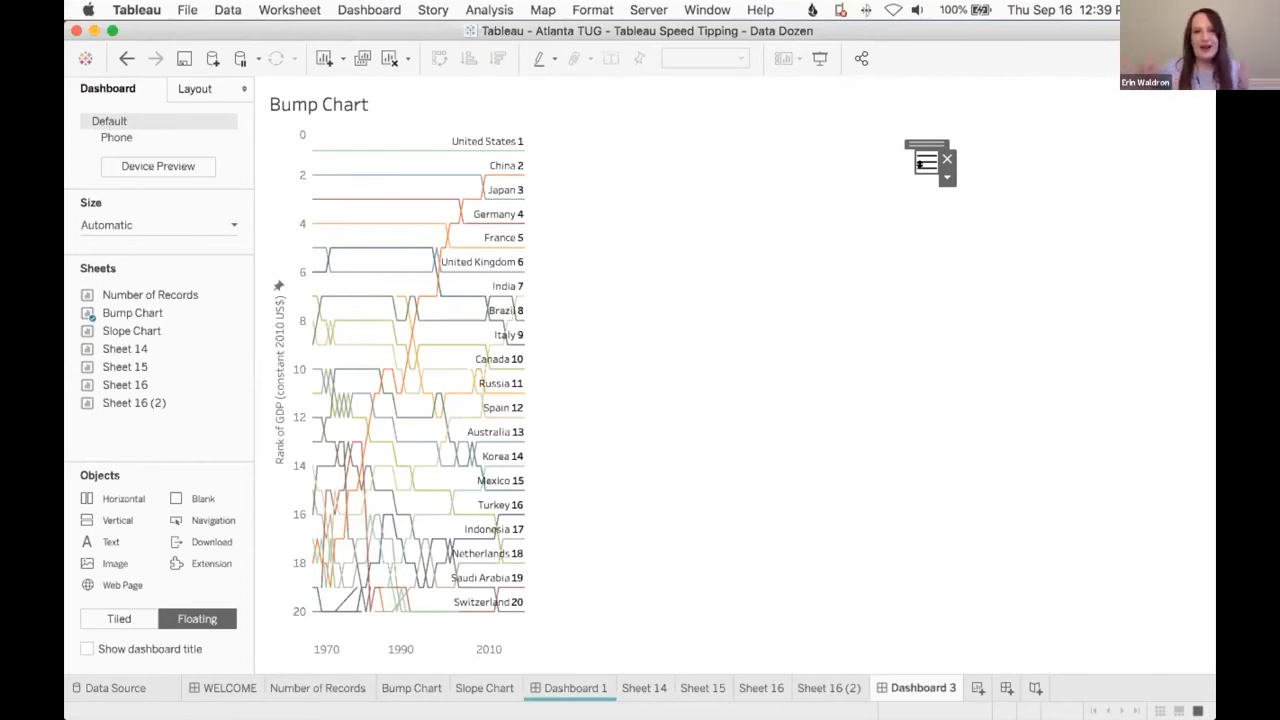
- Open Dashboard 1 and select successive parent containers, from the "Hover over the data points" text up to the one enclosing all content
left_click(572, 686)
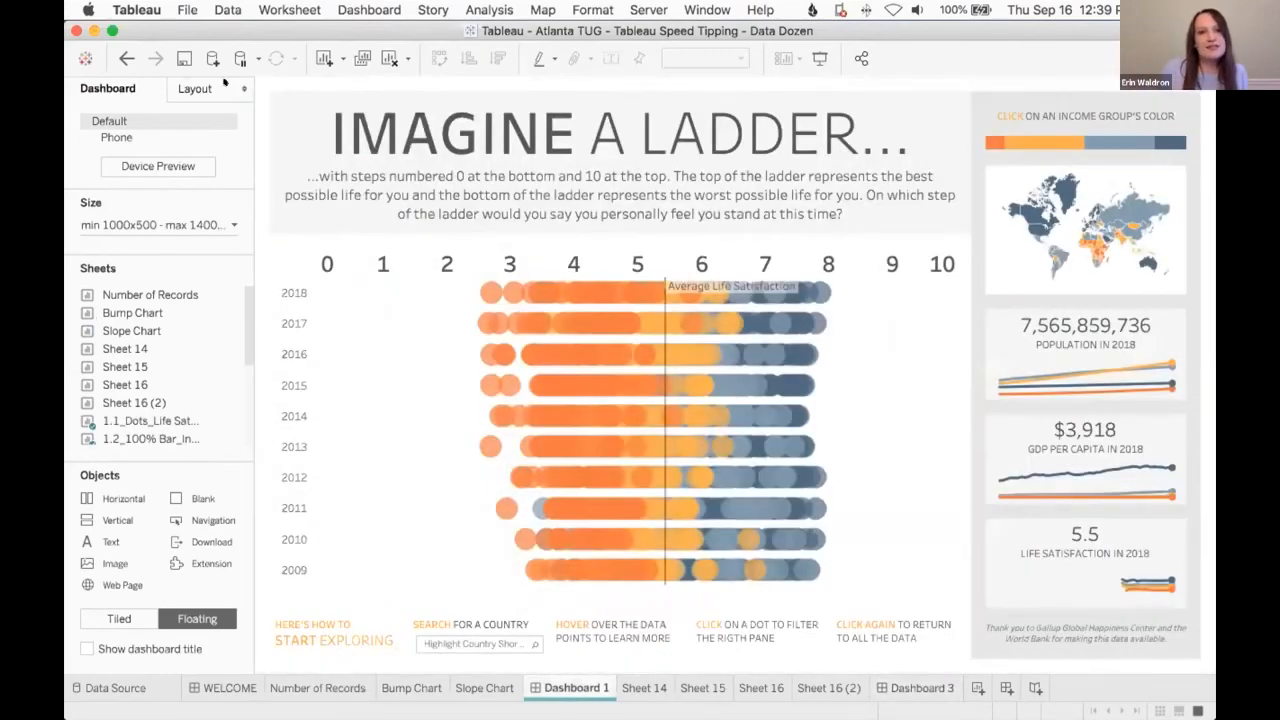
mouse_move(704, 569)
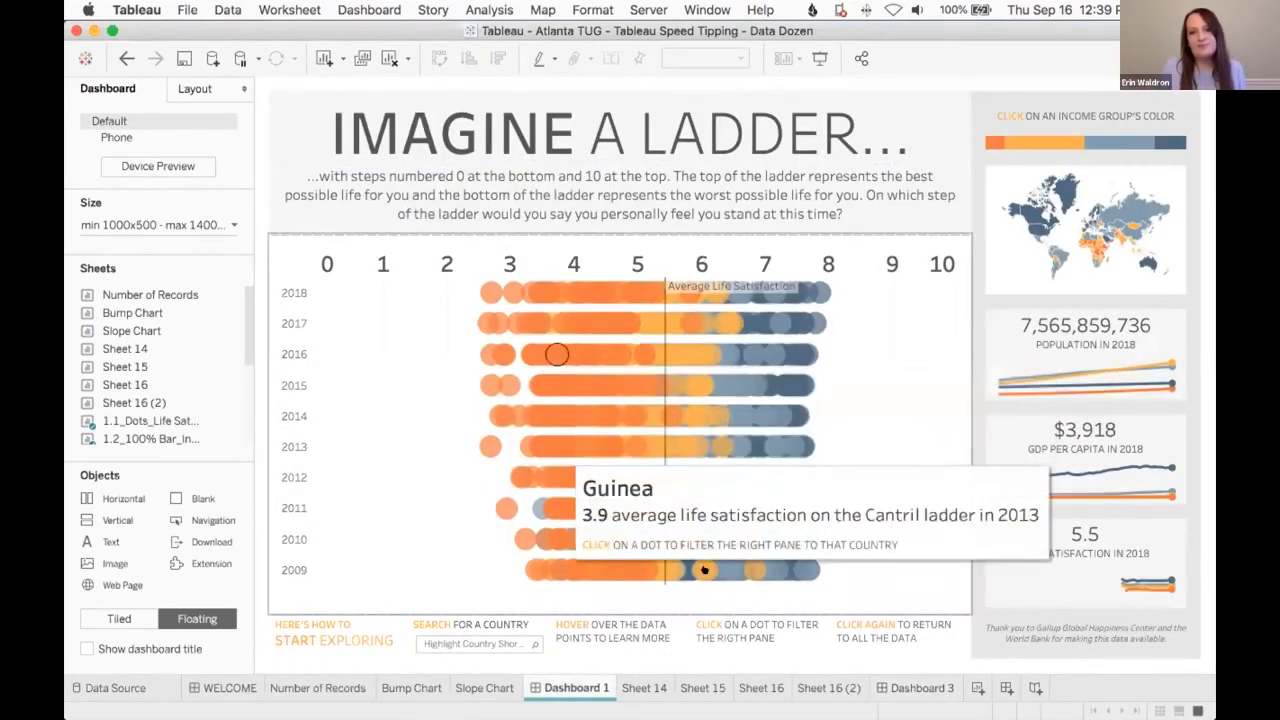
left_click(614, 627)
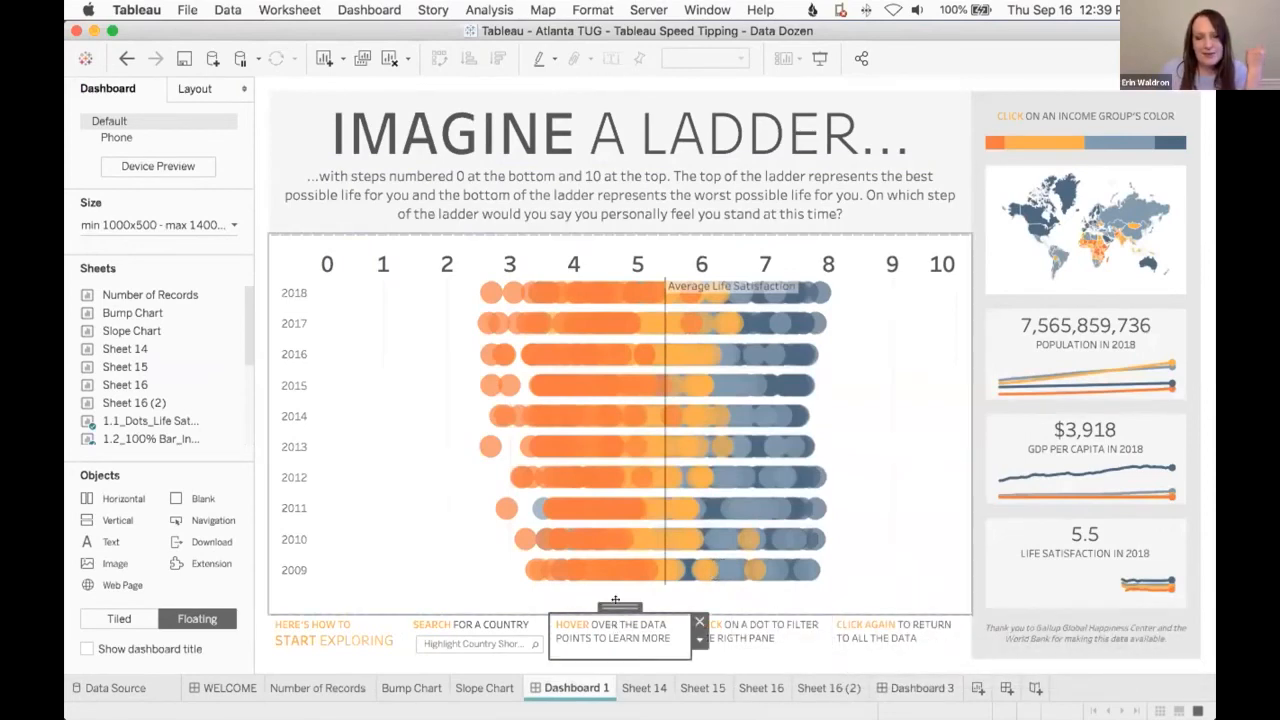
double_click(615, 600)
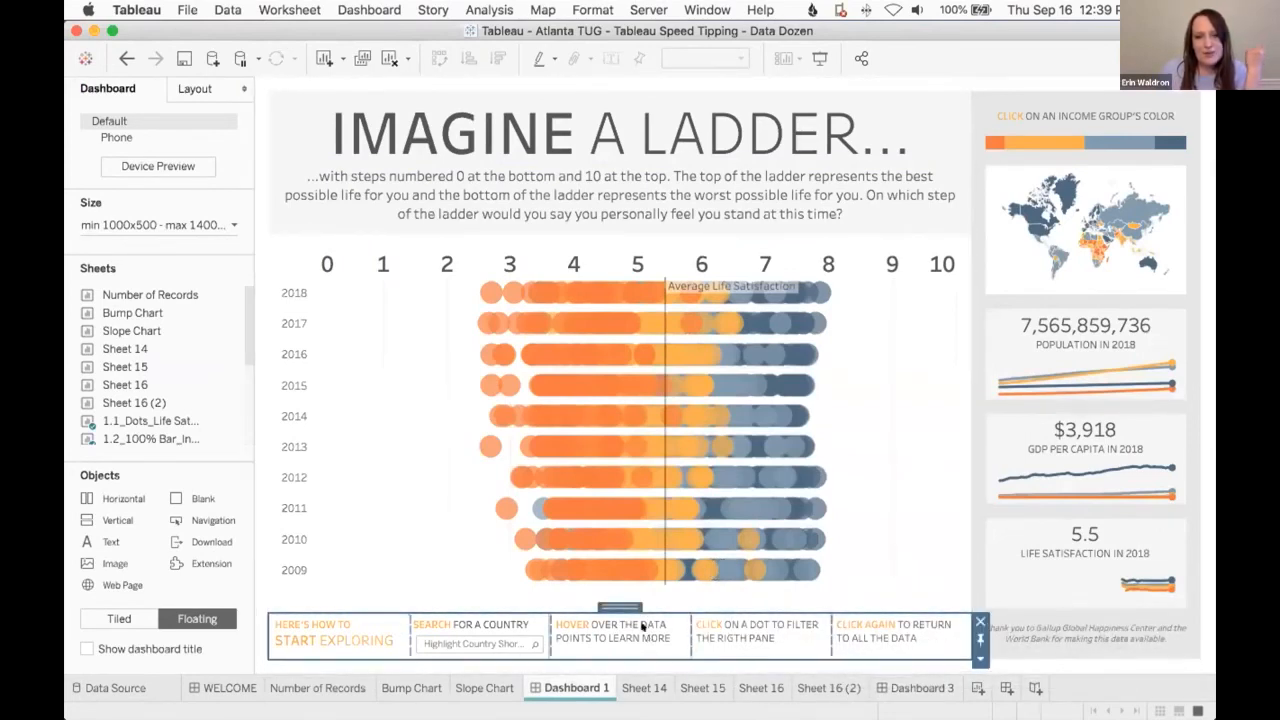
double_click(619, 603)
double_click(617, 82)
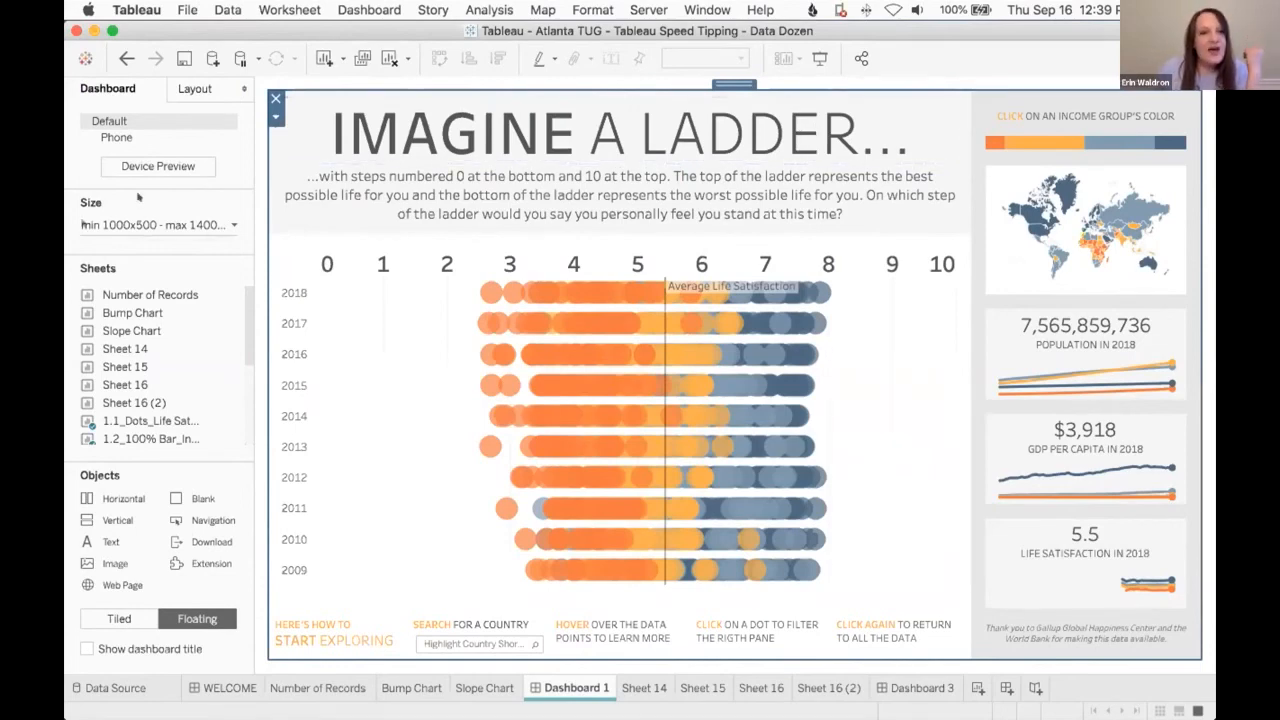
- Show the layout properties in a wider pane and examine the position, size and padding of the enclosing, outermost tiled and title containers
left_click(197, 90)
left_click_drag(245, 107, 290, 110)
scroll(171, 241, "down", 3)
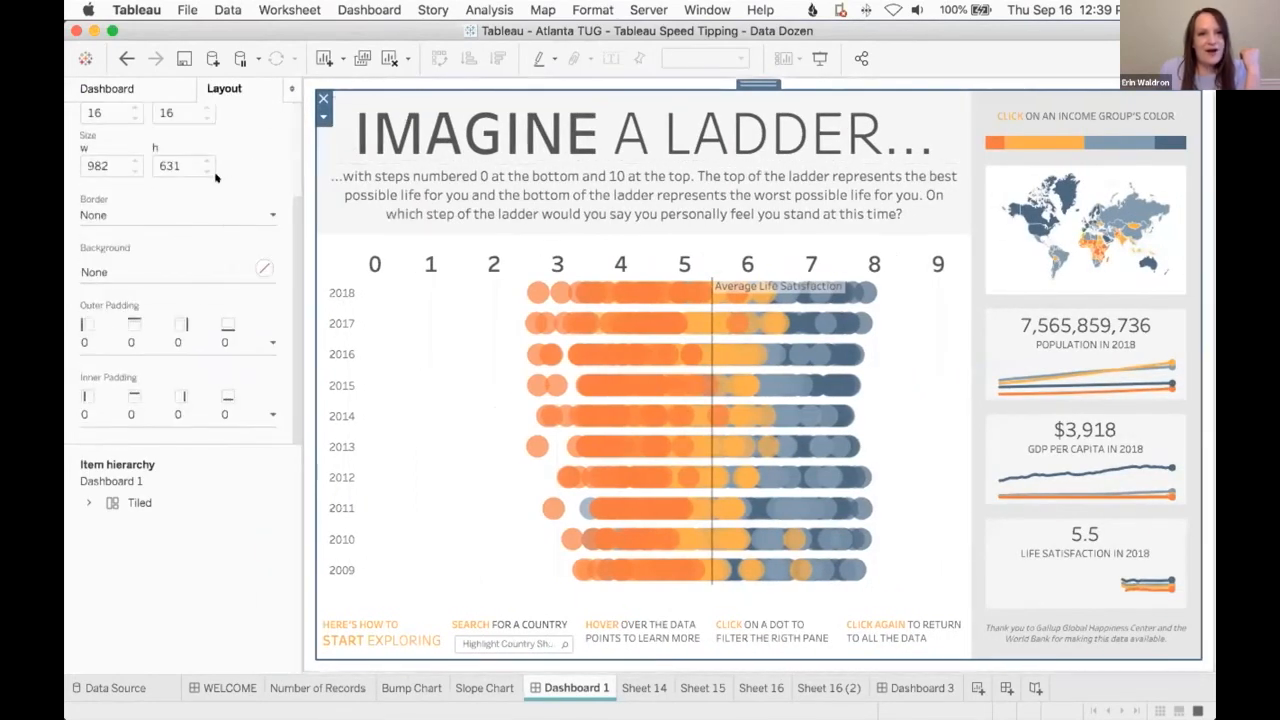
scroll(213, 139, "up", 3)
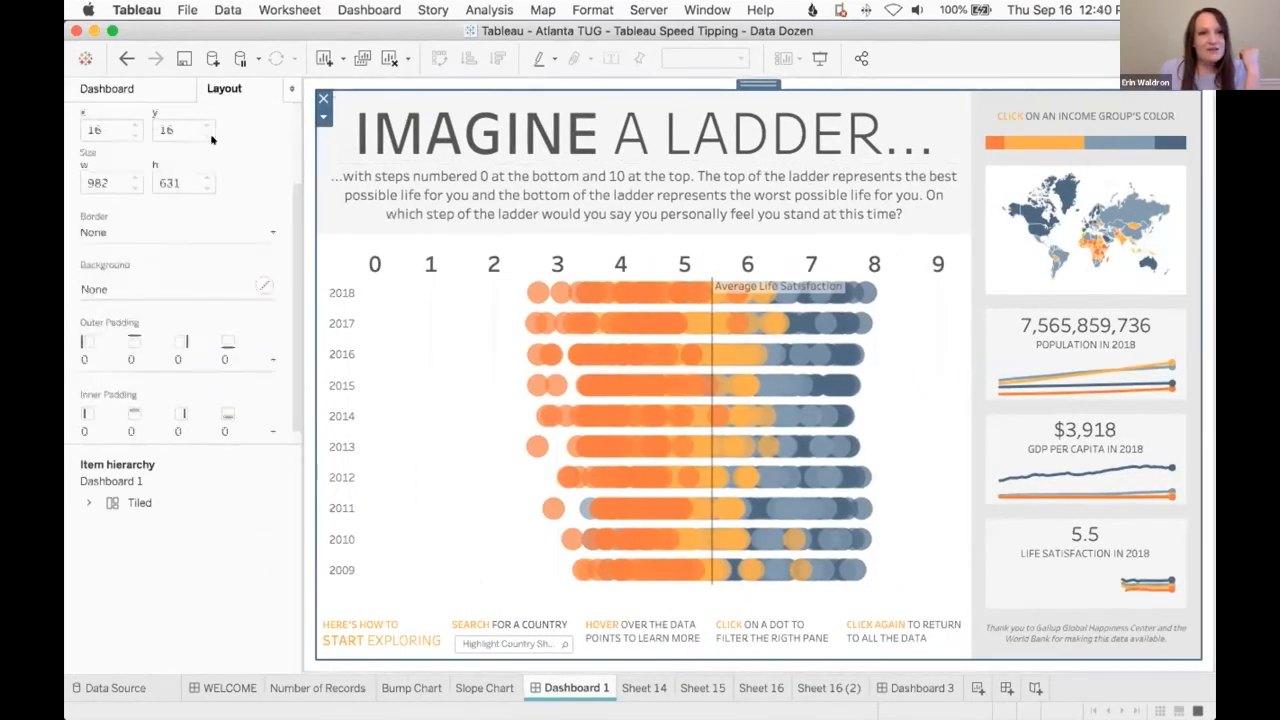
left_click(744, 79)
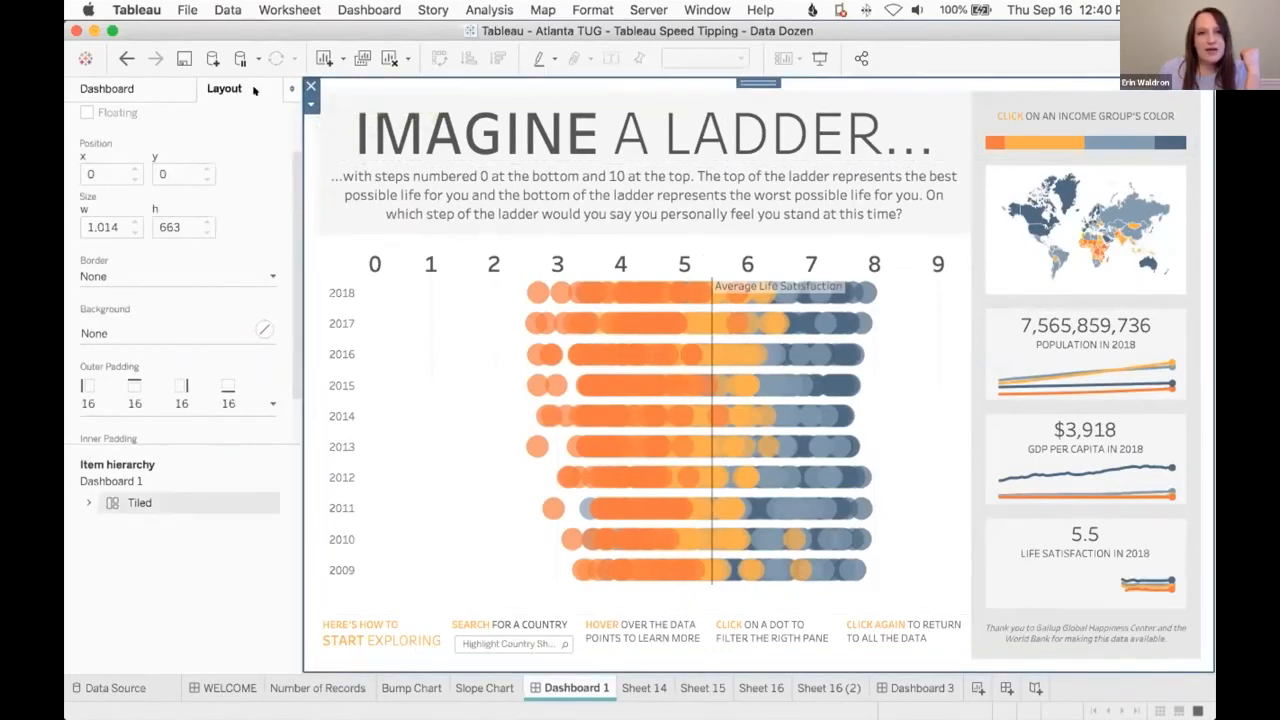
left_click(318, 105)
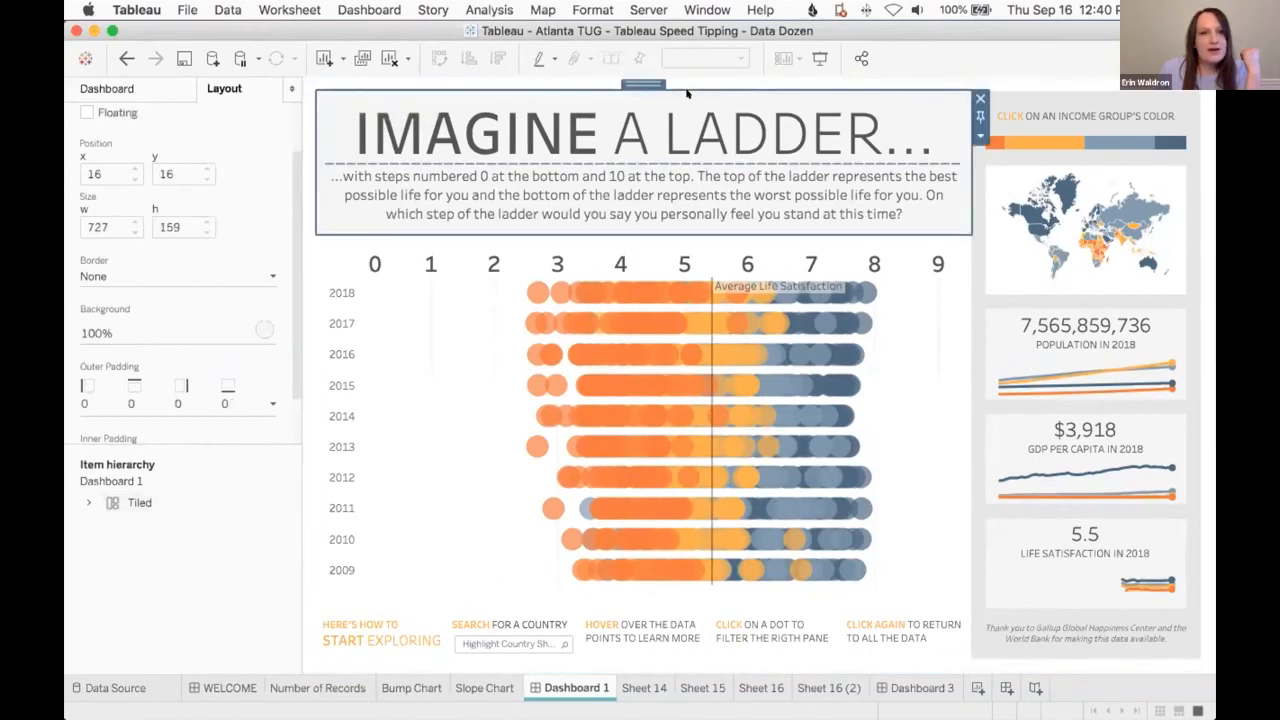